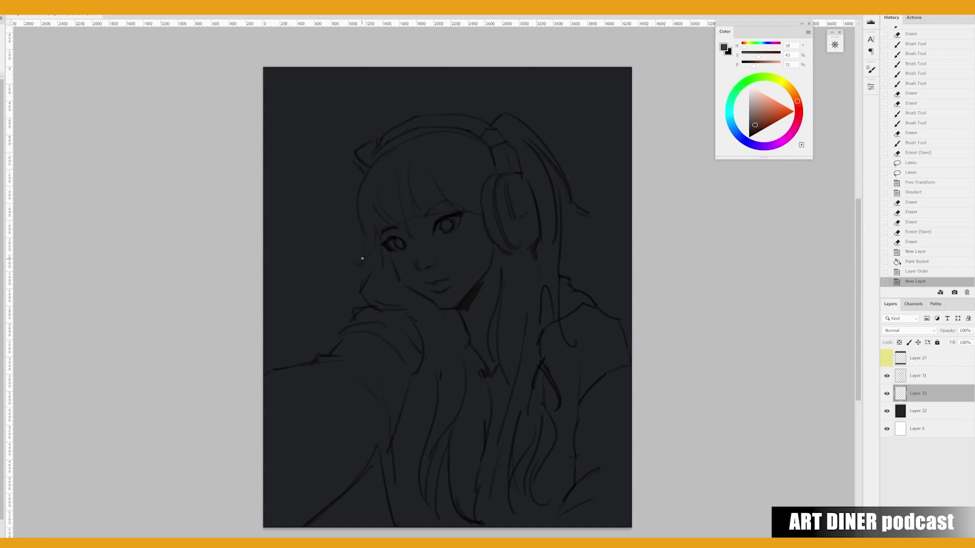
Draw a reddish-brown diagonal line sloping down from the canvas's upper left edge toward the figure's head.
mouse_move(259, 133)
left_mouse_down()
mouse_move(324, 163)
mouse_move(311, 166)
left_mouse_up()
left_click(300, 146)
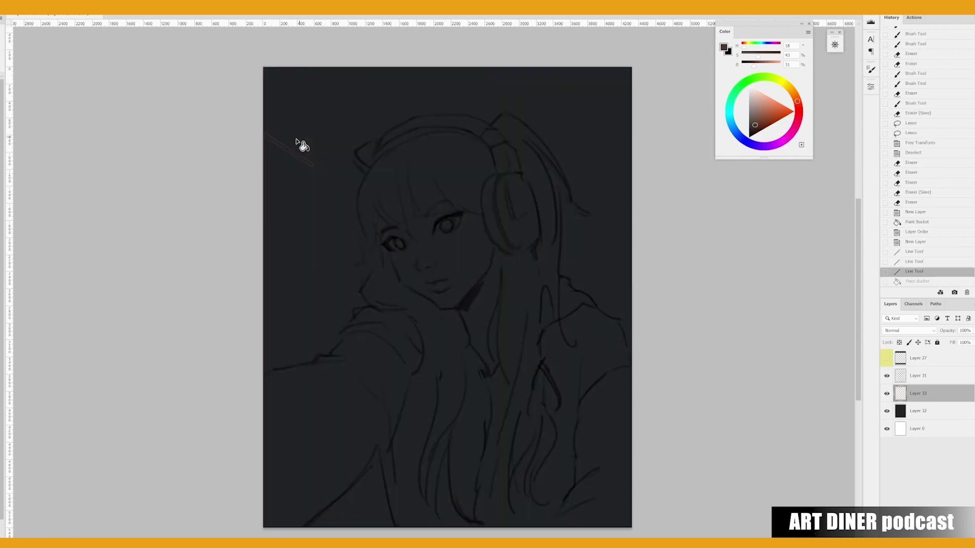
key("b")
left_click(265, 210)
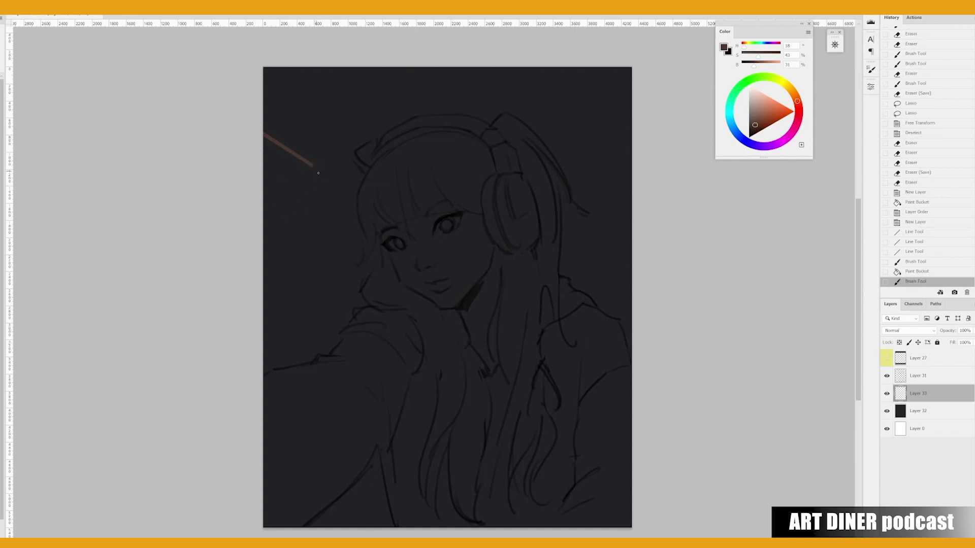
Select a tall tapered polygon between the diagonal line and the raised hand, fill it with reddish brown, and deselect.
left_click(352, 178)
left_click(361, 308)
left_click(328, 379)
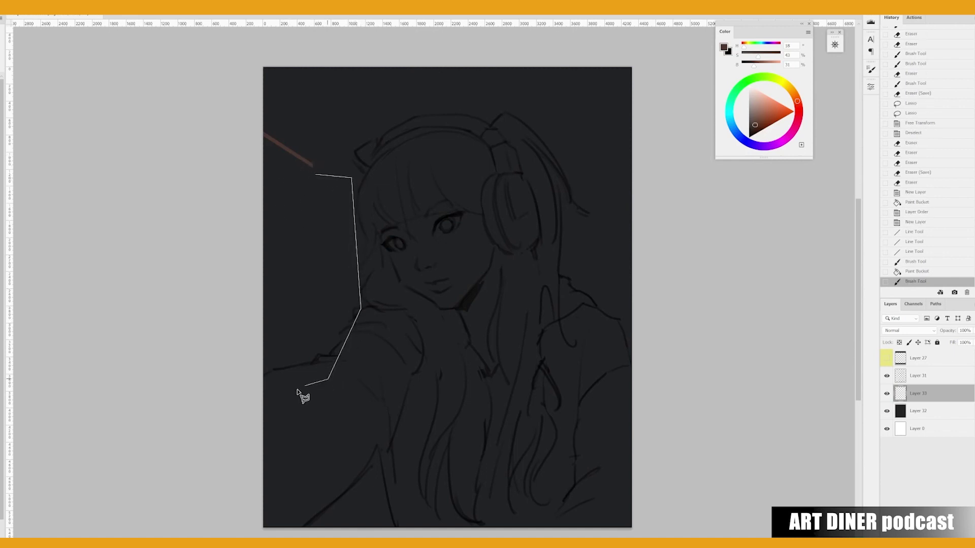
left_click(299, 381)
left_click(315, 175)
key("g")
left_click(341, 279)
key("ctrl+d")
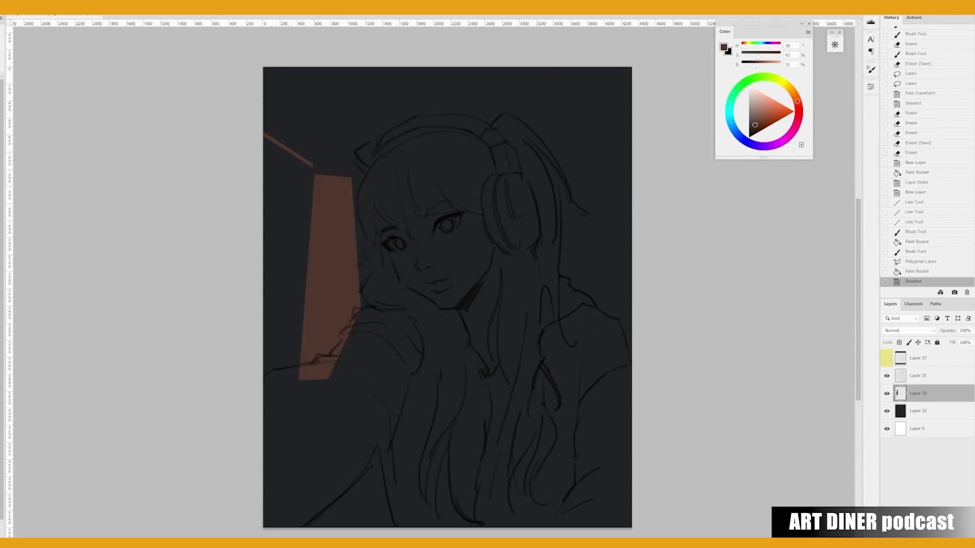
Outline a polygonal selection inside the tall brown panel, leaving a strip free along its upper edge.
left_click(299, 382)
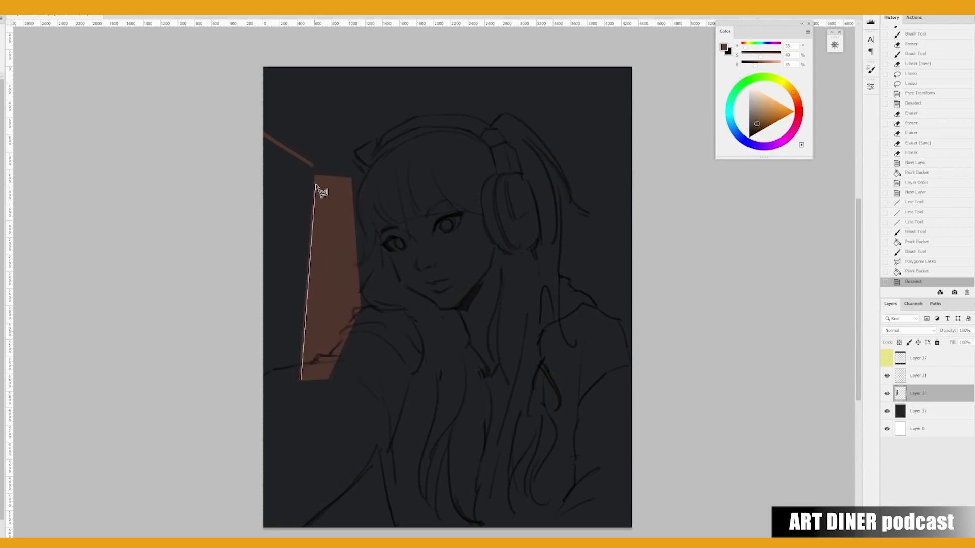
left_click(349, 185)
left_click(359, 307)
left_click(328, 378)
left_click(300, 381)
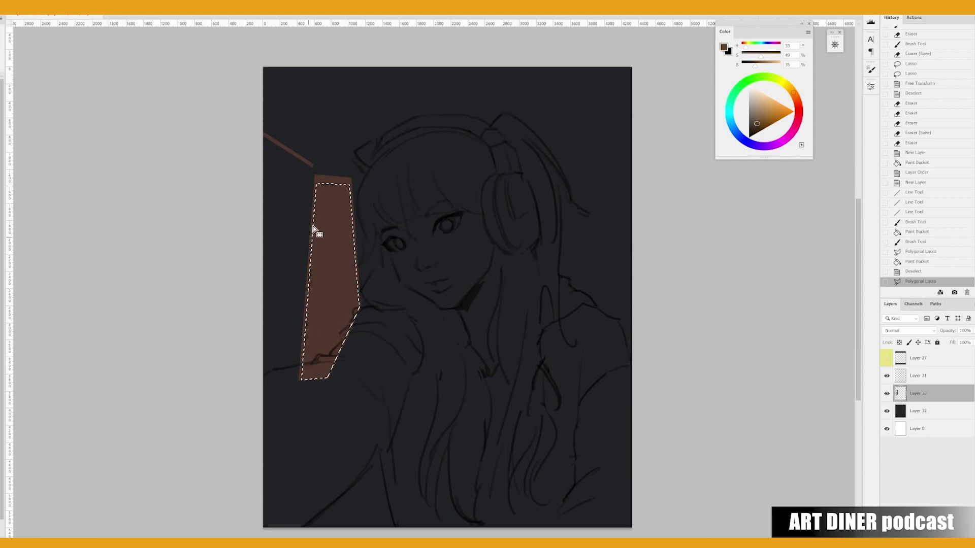
Subtract a series of thin lengthwise slits from the panel selection to divide it into vertical slats.
left_click(306, 396, "alt")
left_click(324, 182)
double_click(331, 196)
left_click(319, 398, "alt")
left_click(342, 205)
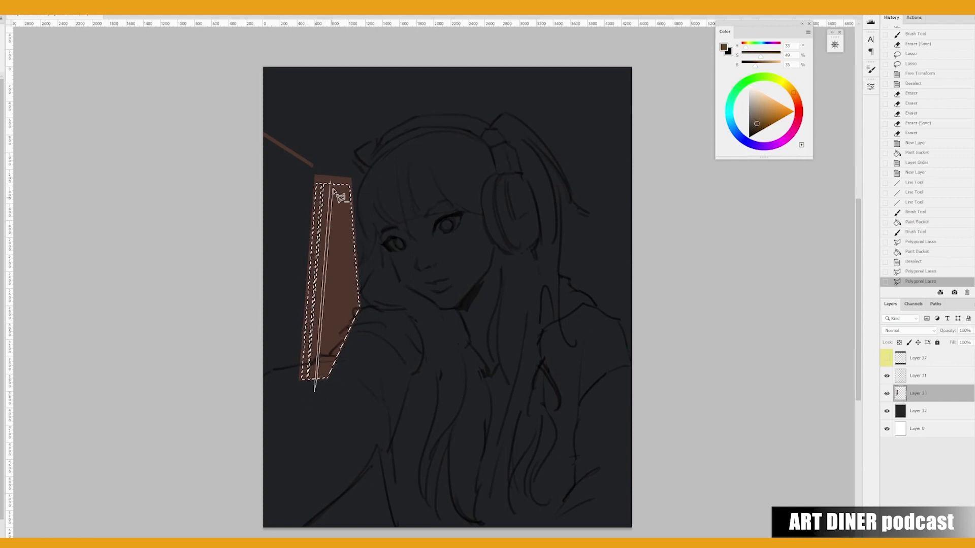
double_click(341, 191)
left_click(327, 392, "alt")
double_click(342, 191)
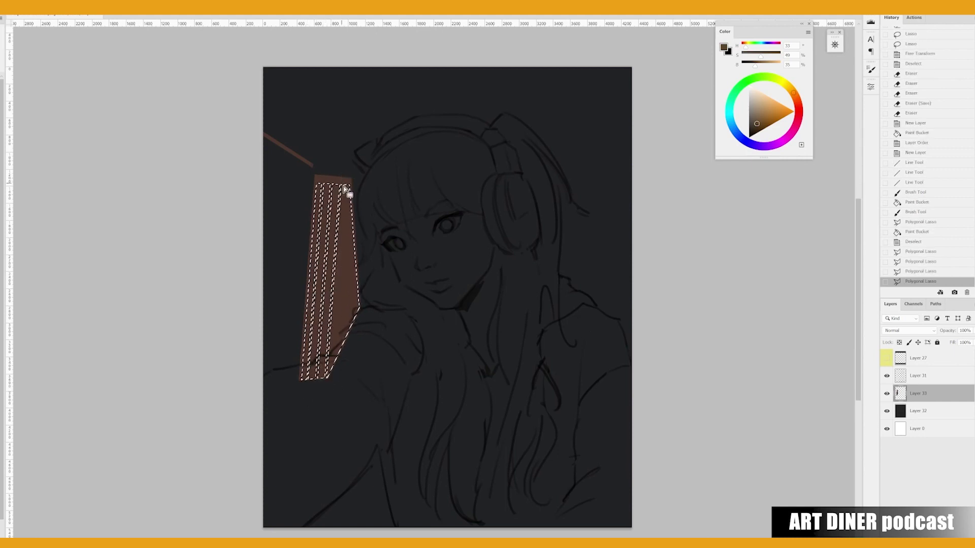
left_click(346, 185, "alt")
left_click(335, 373)
double_click(352, 191)
left_click(352, 194, "alt")
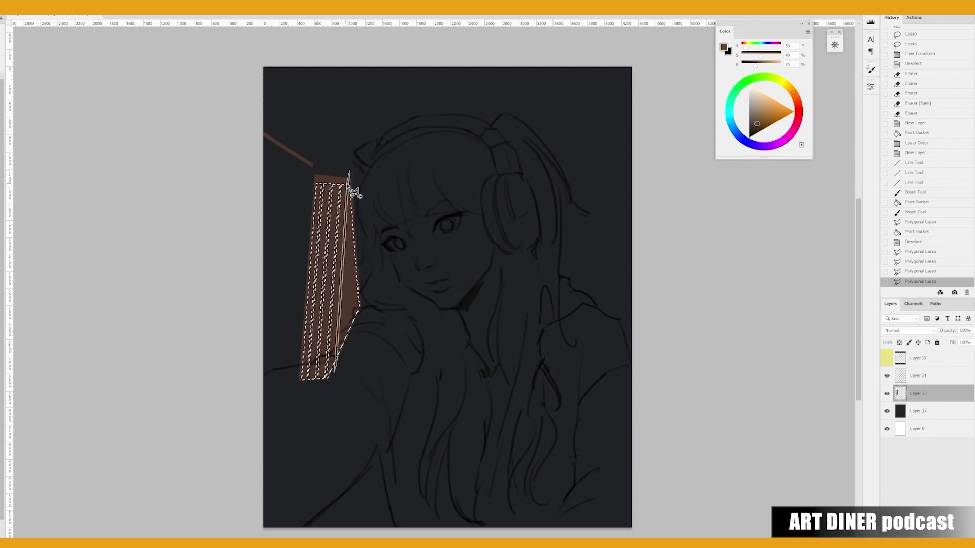
left_click(344, 358)
double_click(355, 226)
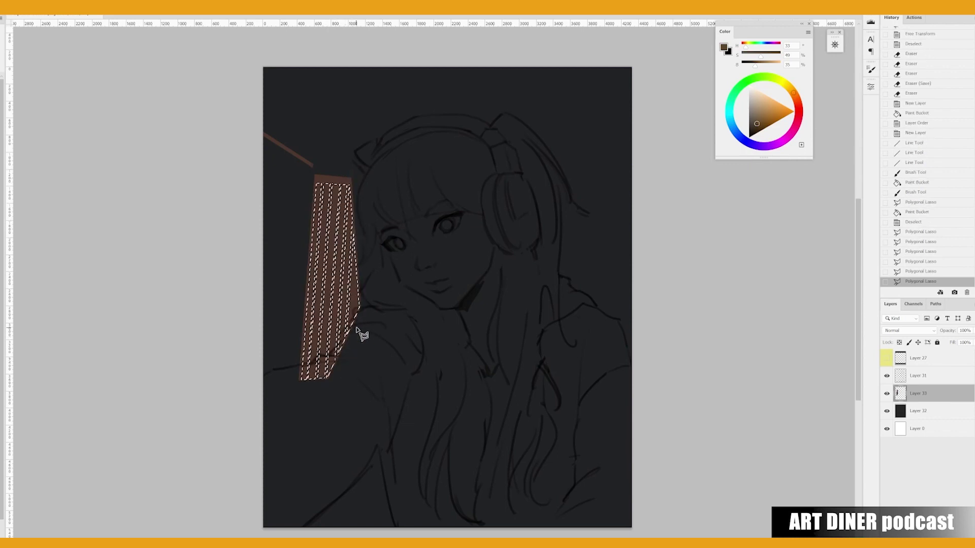
double_click(363, 278)
Brush ochre over the slatted selection with its outline hidden, and sample the reddish brown from the panel's top.
key("b")
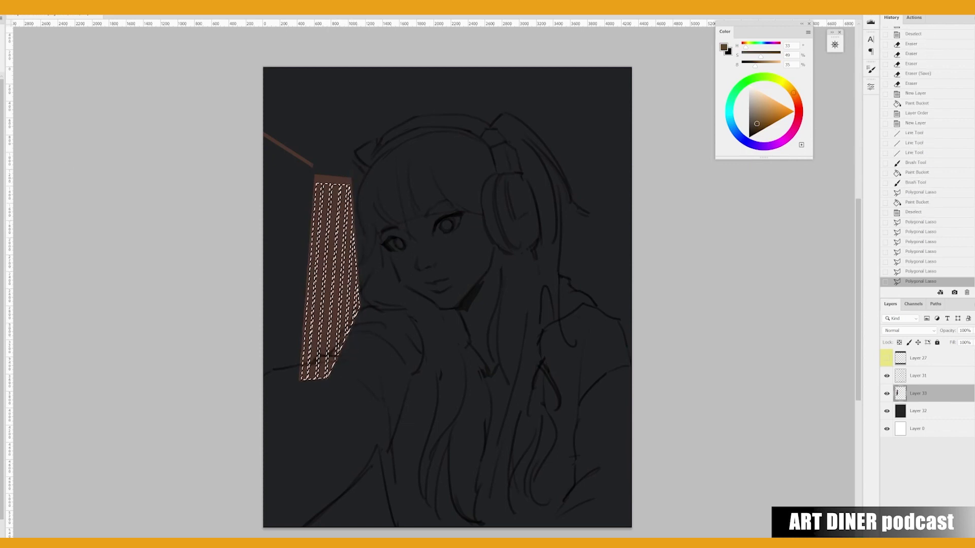
right_click(392, 312)
mouse_move(300, 250)
left_mouse_down()
mouse_move(332, 281)
mouse_move(335, 355)
left_mouse_up()
key("ctrl+h")
mouse_move(331, 214)
left_mouse_down()
mouse_move(327, 369)
mouse_move(343, 314)
mouse_move(299, 310)
mouse_move(340, 339)
mouse_move(339, 224)
mouse_move(298, 171)
mouse_move(343, 202)
left_mouse_up()
left_click(330, 175, "alt")
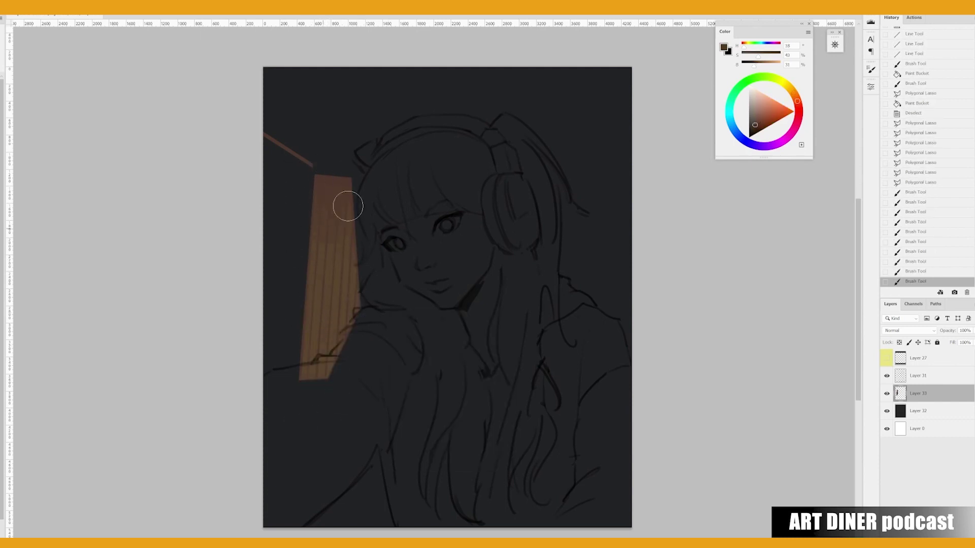
Blend the slats from reddish brown near the top to ochre near the base, and deselect.
left_click_drag(366, 272, 296, 321)
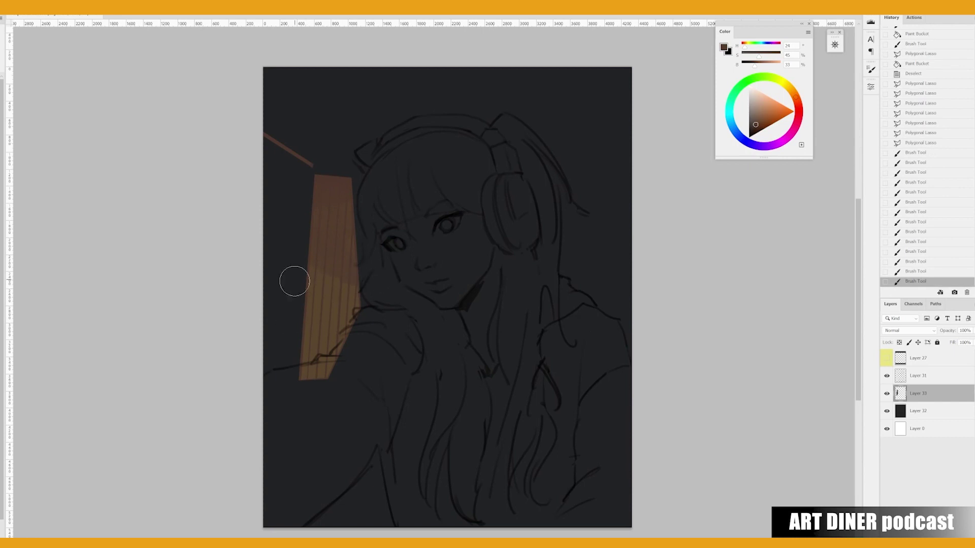
left_click(332, 250, "alt")
left_click(330, 217, "alt")
left_click_drag(296, 185, 384, 379)
key("ctrl+d")
Dab two dark brown spots on the ceiling area above the diagonal line.
key("l")
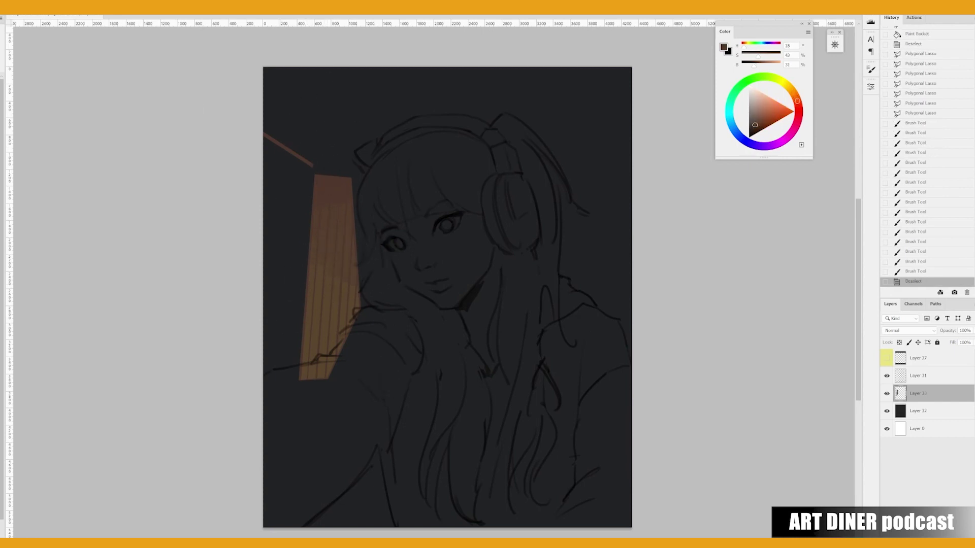
key("b")
left_click(304, 108, "alt")
left_click(305, 111)
left_click(337, 144)
left_click(338, 146)
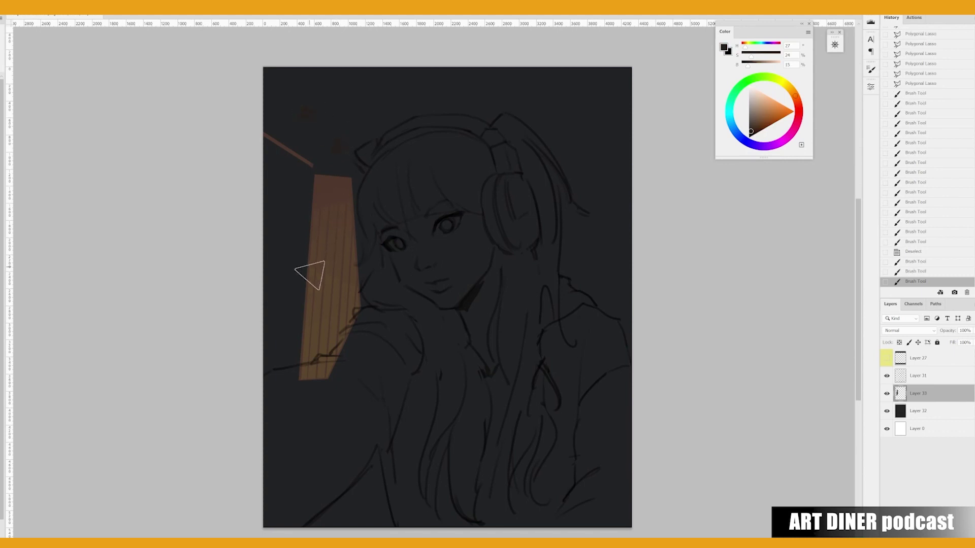
Select a sliver along the slatted panel's top, paint it with the dark background colour to slant the edge, and deselect.
left_click(320, 283, "alt")
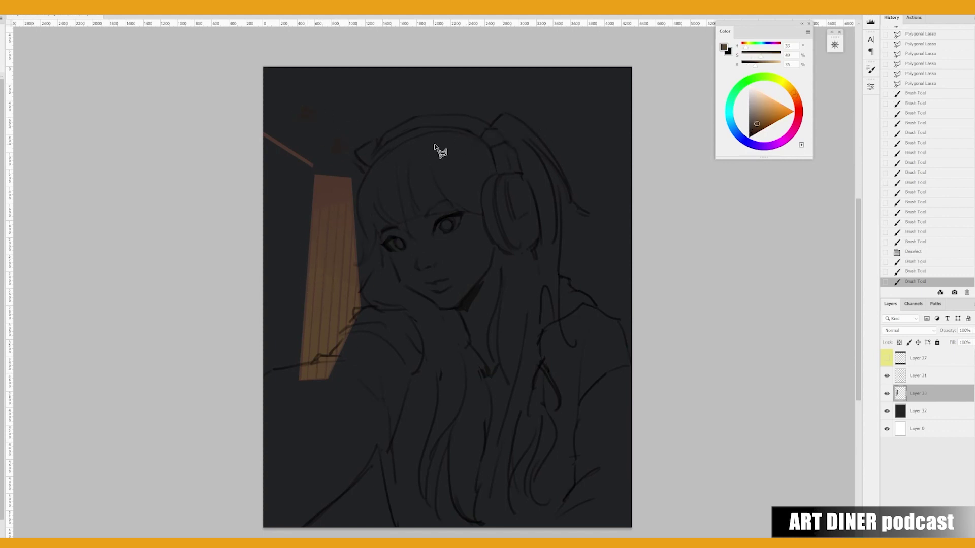
double_click(360, 178)
key("b")
left_click(325, 165, "alt")
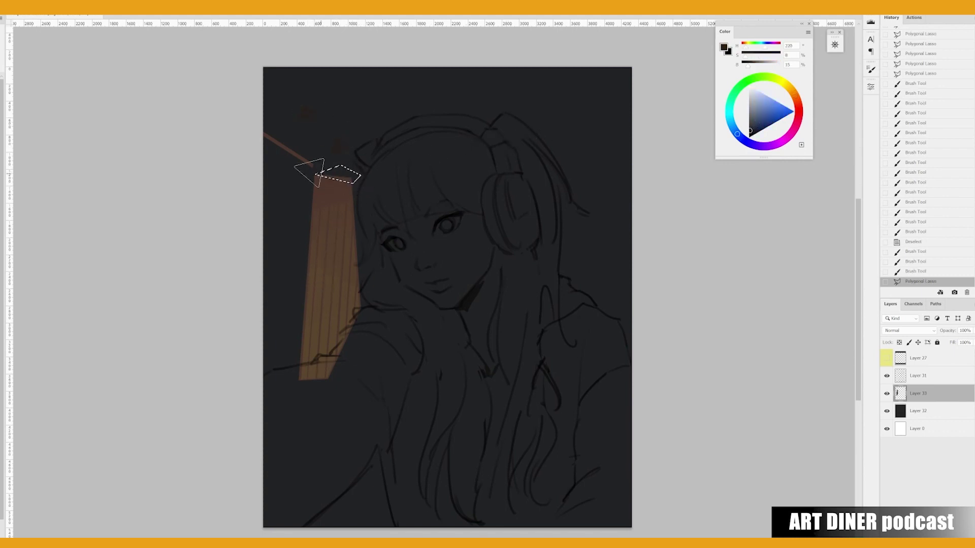
left_click_drag(300, 167, 358, 181)
key("ctrl+d")
Select a polygon between the slatted panel and the face, paint it light beige, and deselect.
key("l")
left_click(341, 192, "alt")
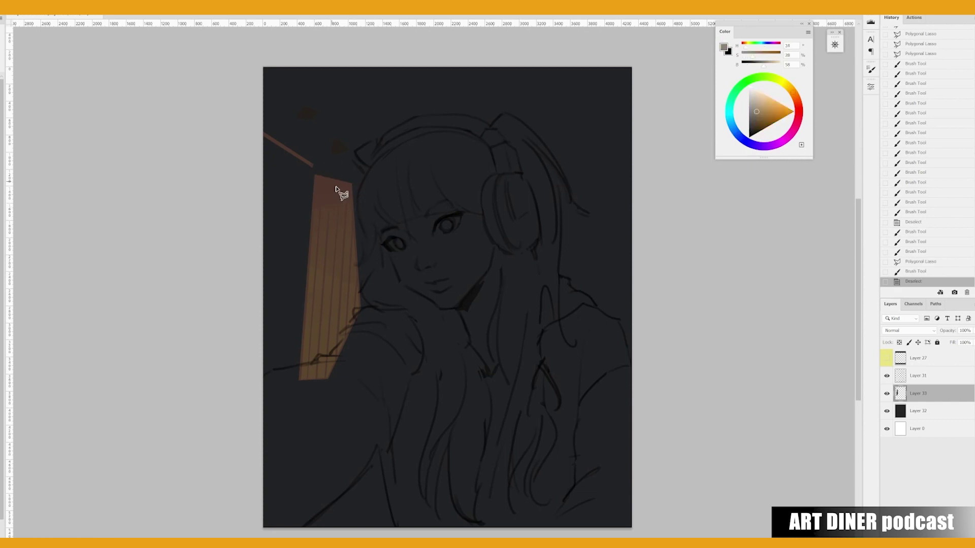
left_click(352, 183)
left_click(359, 315)
left_click(373, 311)
left_click(419, 266)
left_click(402, 184)
left_click(353, 184)
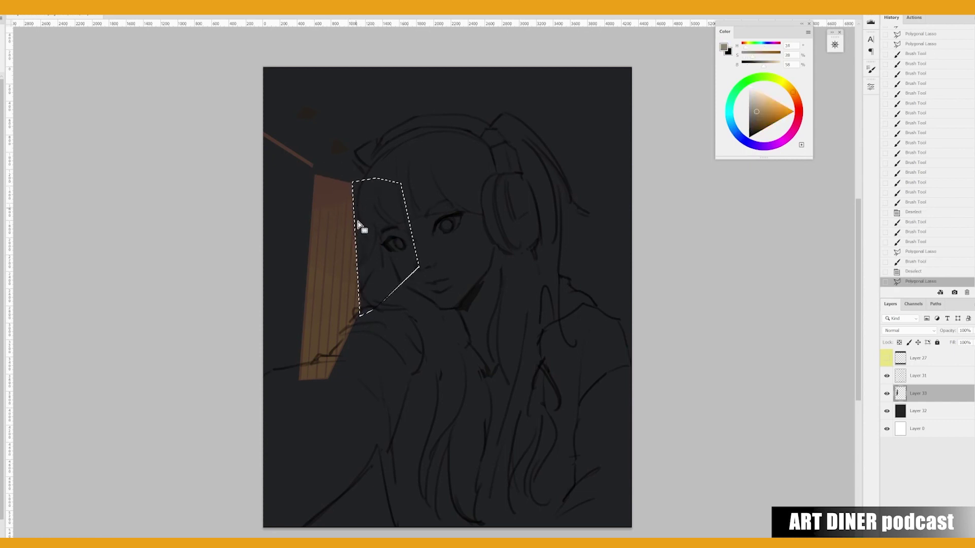
key("b")
left_click_drag(363, 220, 398, 287)
key("m")
left_click(403, 348)
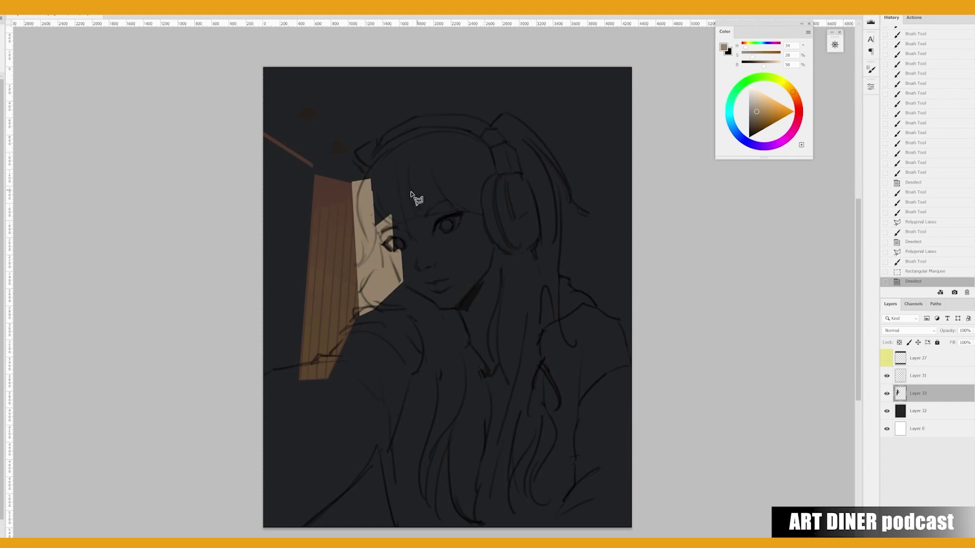
Select a thin strip from the slatted panel's top corner to the canvas's right edge, paint it reddish brown, and deselect.
left_click(355, 181)
left_click(639, 152)
left_click(645, 155)
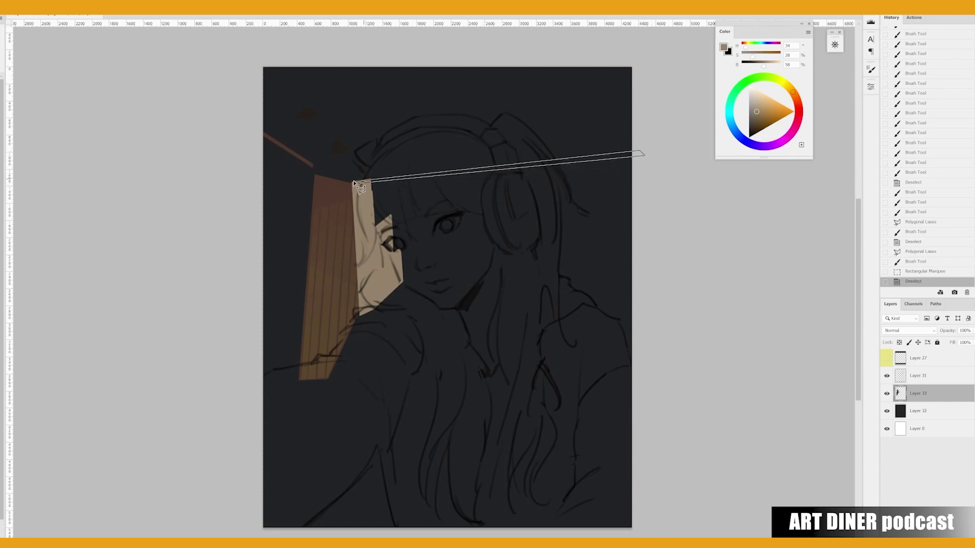
left_click(355, 182)
key("b")
left_click(304, 158, "alt")
left_click_drag(358, 179, 630, 155)
key("m")
left_click(420, 276)
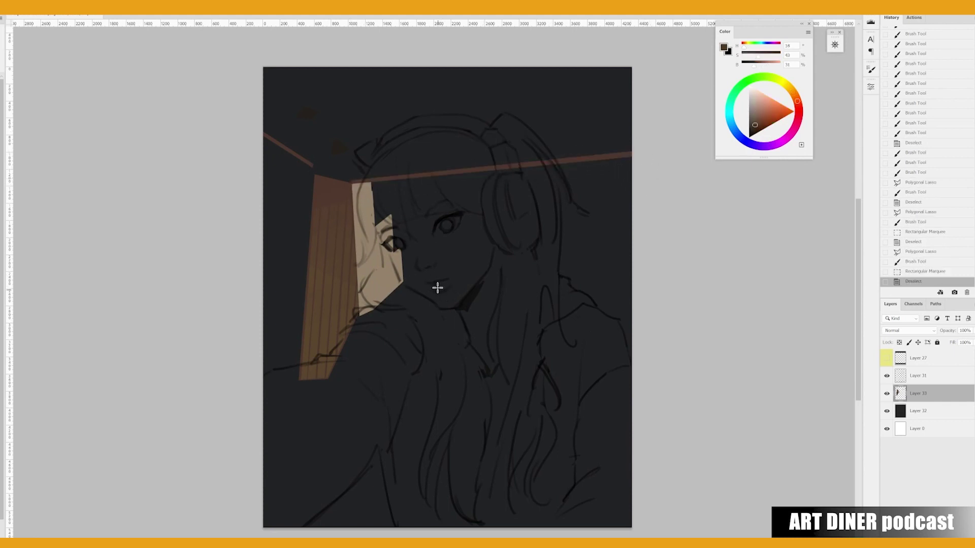
Select a four-sided area in the canvas's upper right corner above the ponytail and fill it with reddish brown.
left_click(500, 142)
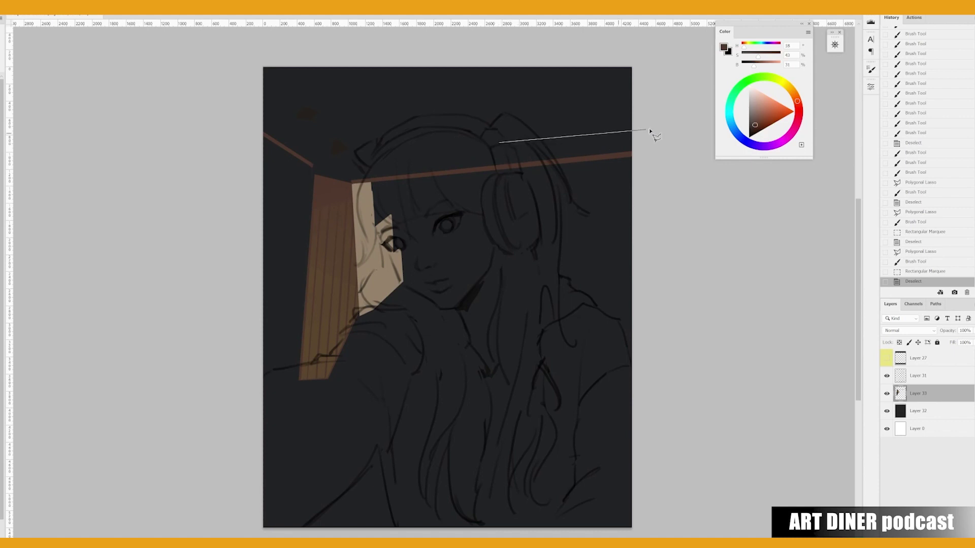
left_click(632, 74)
left_click(489, 83)
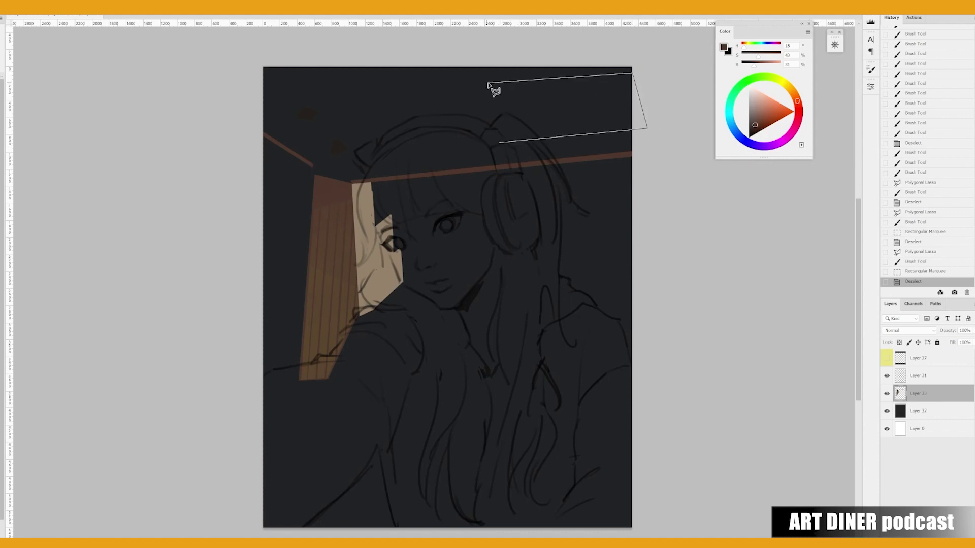
left_click(495, 144)
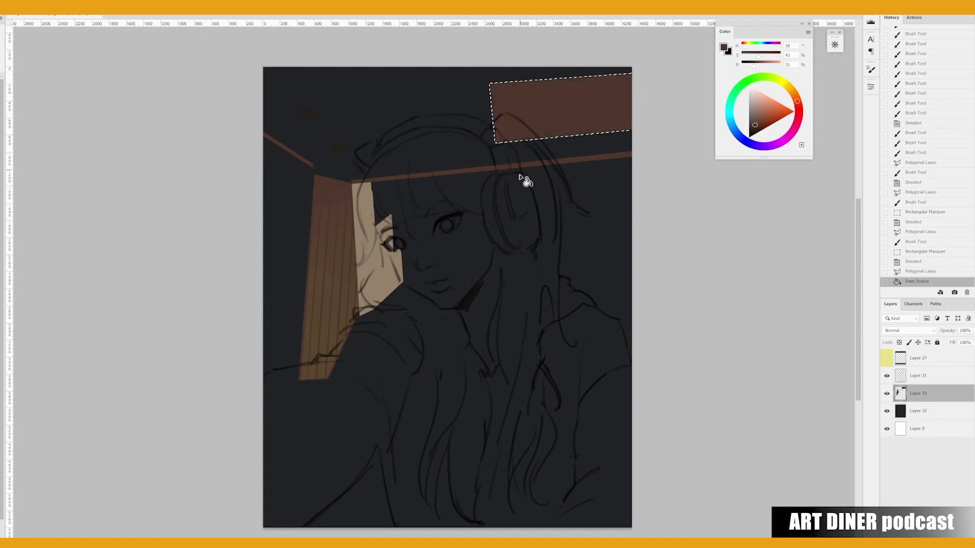
key("g")
Paint ochre over the left part of the upper right panel, shape its slanted boundary with reddish-brown strokes, and deselect.
left_click(316, 341, "alt")
left_click(523, 109)
left_click(619, 102, "alt")
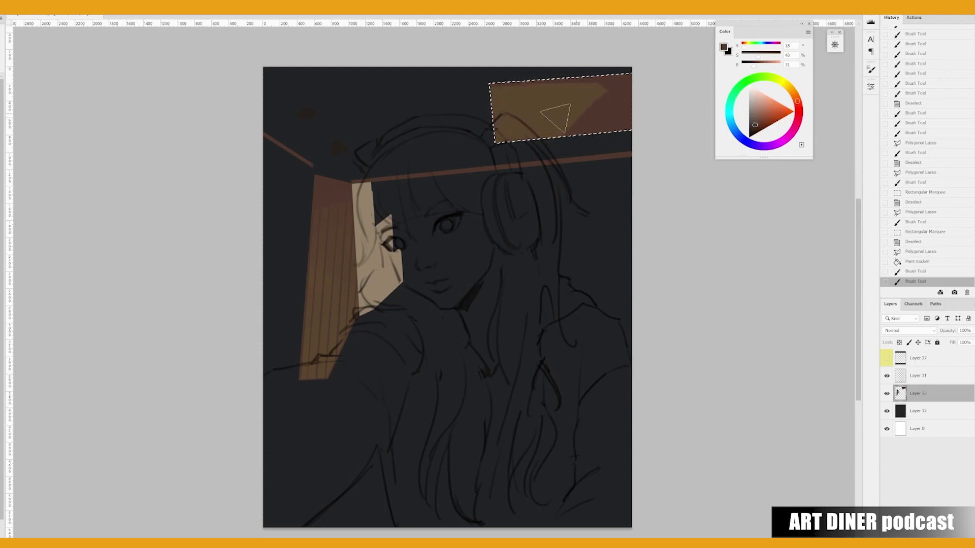
left_click_drag(614, 86, 568, 134)
left_click_drag(624, 92, 579, 135)
left_click_drag(627, 102, 589, 132)
key("ctrl+d")
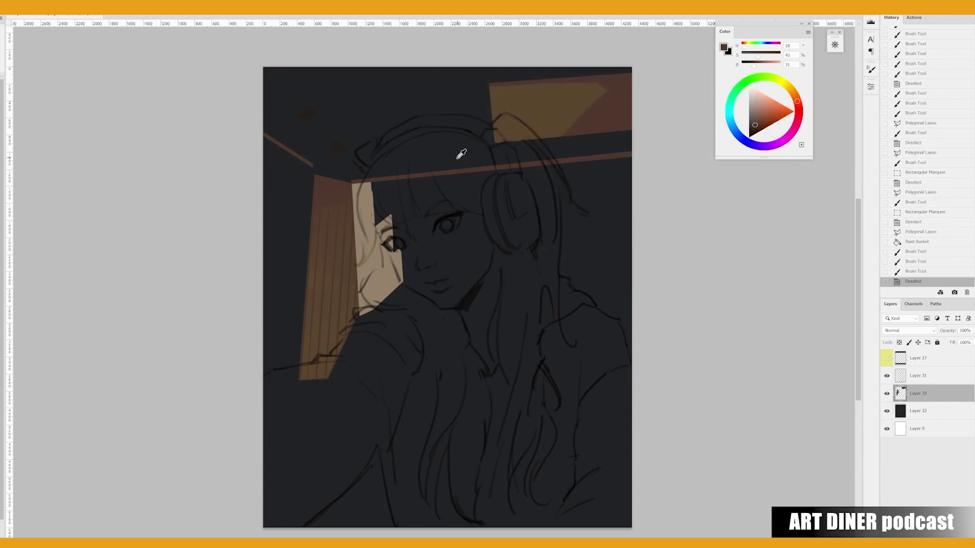
Erase along the upper right panel's left and top edges to slant its side and lower its top.
key("e")
left_click_drag(490, 76, 503, 147)
left_click(539, 99, "alt")
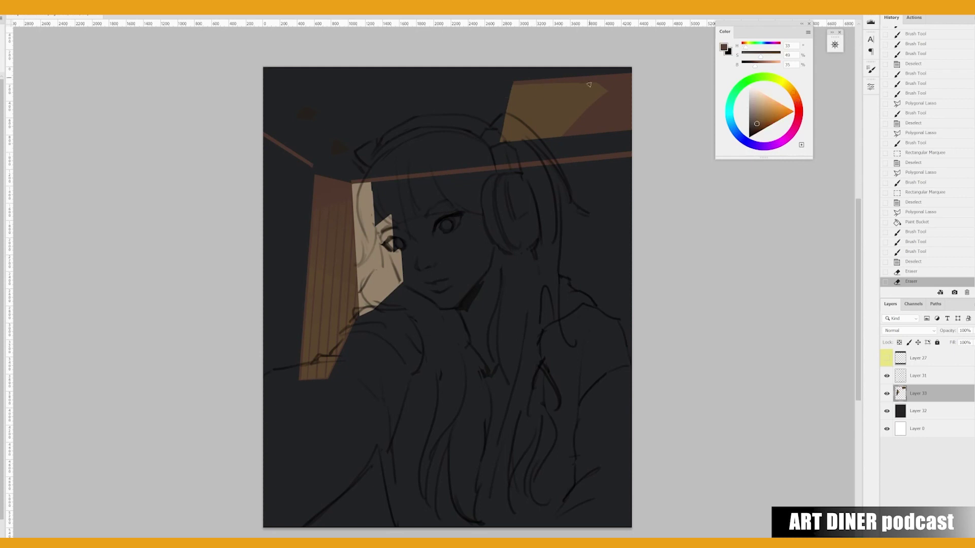
left_click_drag(515, 86, 630, 77)
Paint short ochre strips above the upper right panel, close to the canvas's top edge.
key("b")
mouse_move(553, 82)
left_mouse_down()
mouse_move(616, 76)
mouse_move(598, 68)
mouse_move(622, 80)
left_mouse_up()
key("e")
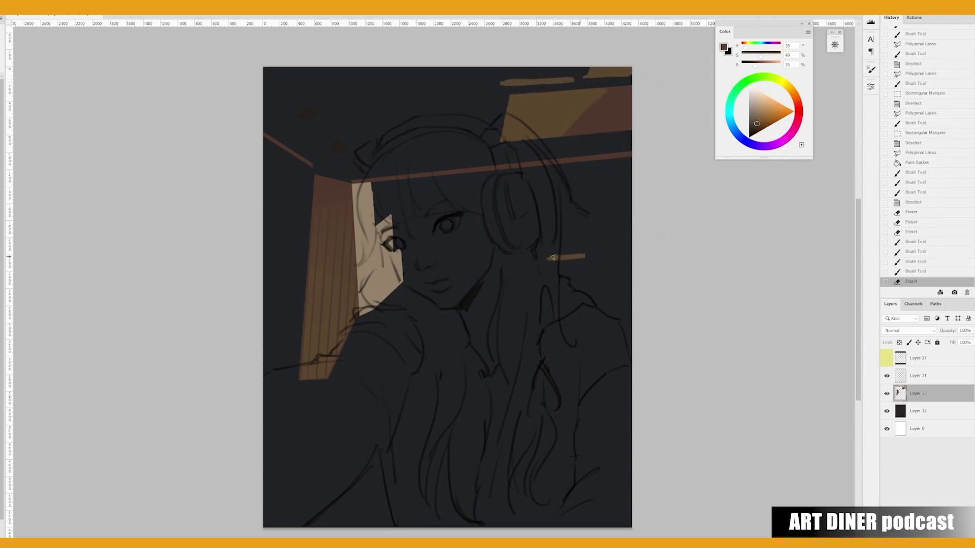
Paint a small beige and grey-brown window shape between the headphones and the shoulder, trimming its side with the eraser.
key("b")
mouse_move(552, 258)
left_mouse_down()
mouse_move(593, 255)
mouse_move(592, 300)
mouse_move(567, 287)
mouse_move(590, 308)
left_mouse_up()
right_click(565, 291)
key("Return")
key("e")
left_click_drag(595, 243, 597, 274)
mouse_move(598, 276)
left_mouse_down()
mouse_move(550, 259)
mouse_move(578, 265)
mouse_move(573, 255)
mouse_move(600, 272)
mouse_move(542, 267)
mouse_move(576, 269)
left_mouse_up()
key("b")
left_click(565, 264, "alt")
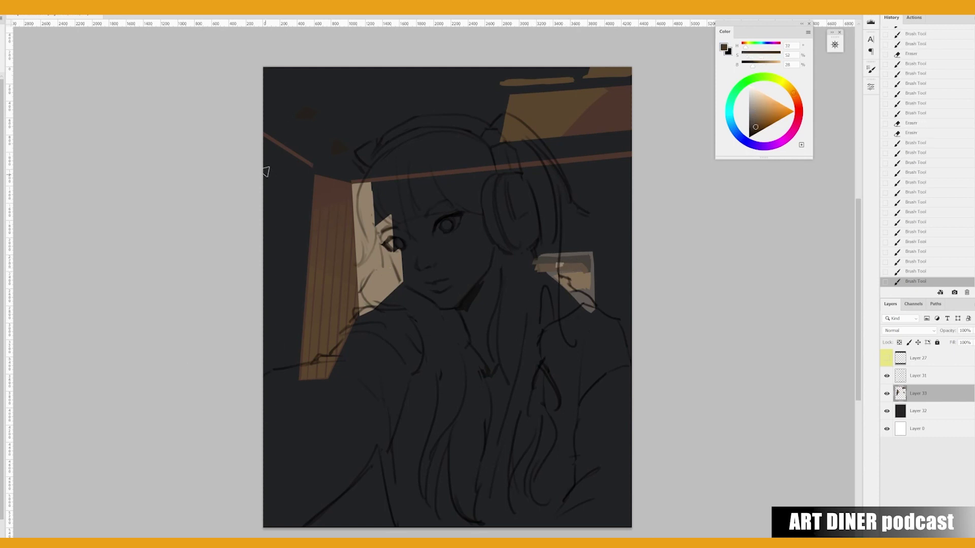
Paint a thin ochre-brown frame around the dark opening beside the slatted panel, mirroring the canvas view while drawing.
key("h")
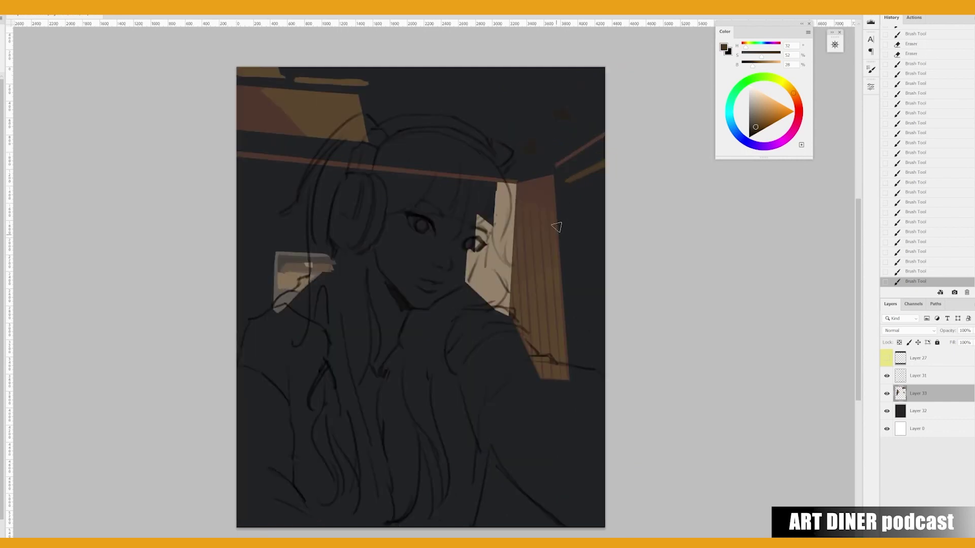
left_click_drag(574, 183, 585, 394)
left_click_drag(584, 358, 590, 367)
key("h")
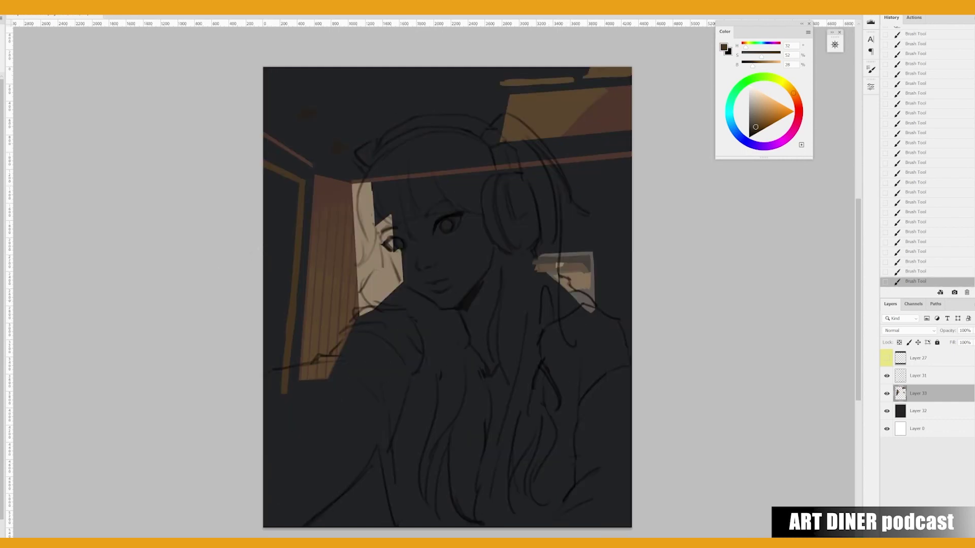
Paint a near-black band along the inner edge of the ochre-brown frame, down to its lower end.
left_click(271, 155, "alt")
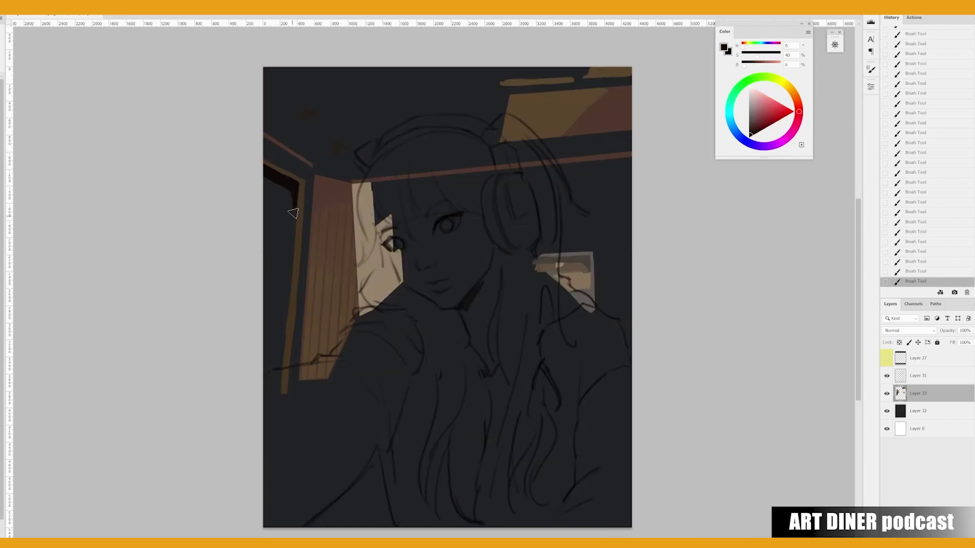
mouse_move(274, 362)
left_mouse_down()
mouse_move(284, 233)
mouse_move(277, 381)
left_mouse_up()
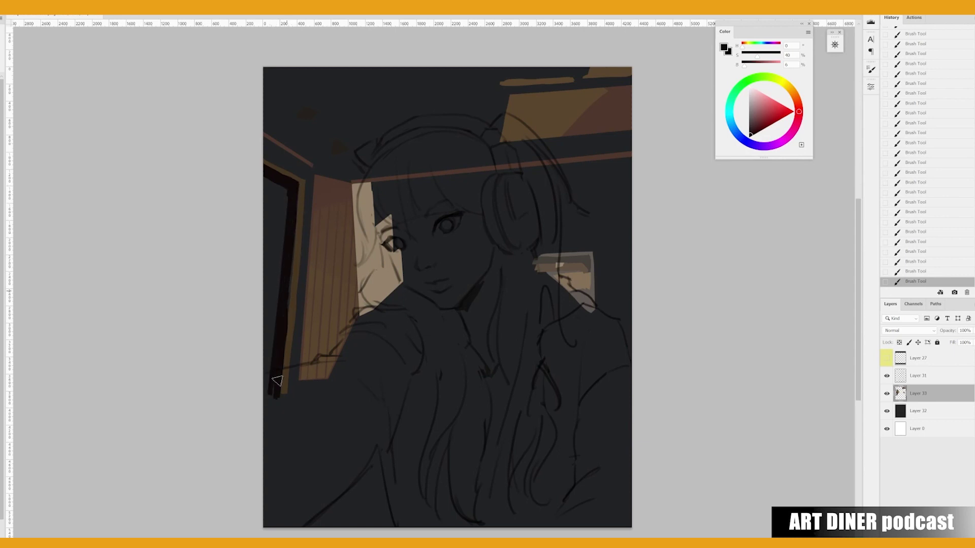
left_click(296, 153, "alt")
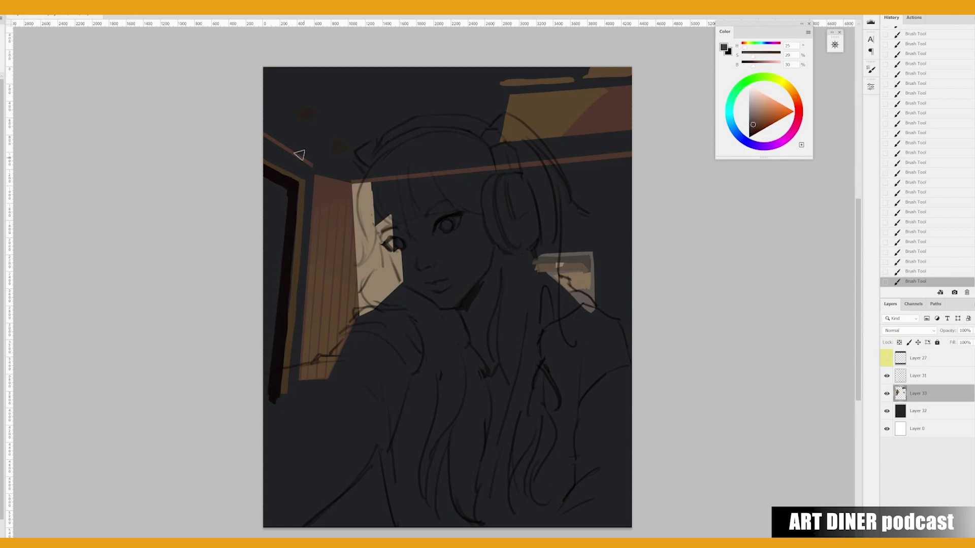
Paint two small grey-mauve hinge shapes across the near-black band, one near its upper end and one at mid-height.
left_click(290, 200, "alt")
right_click(297, 215)
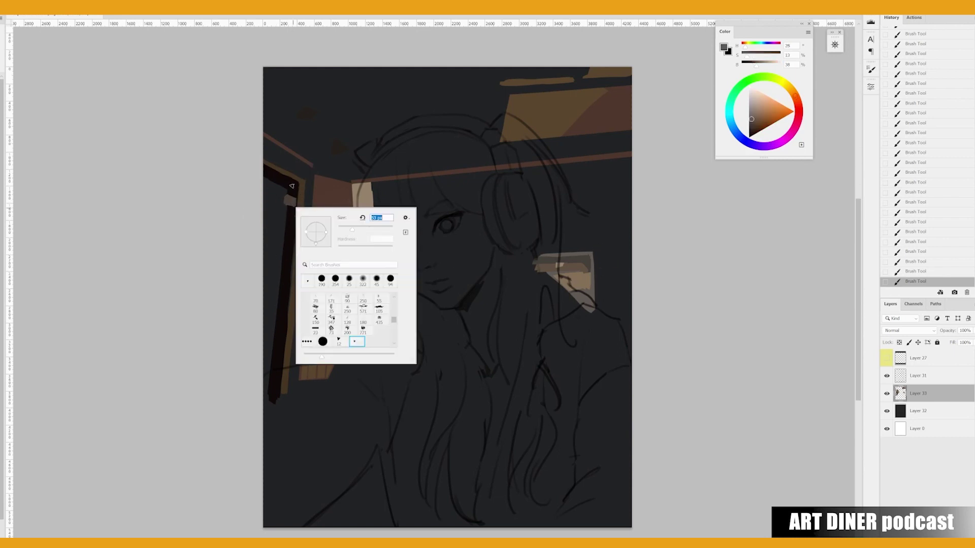
left_click(299, 214, "alt")
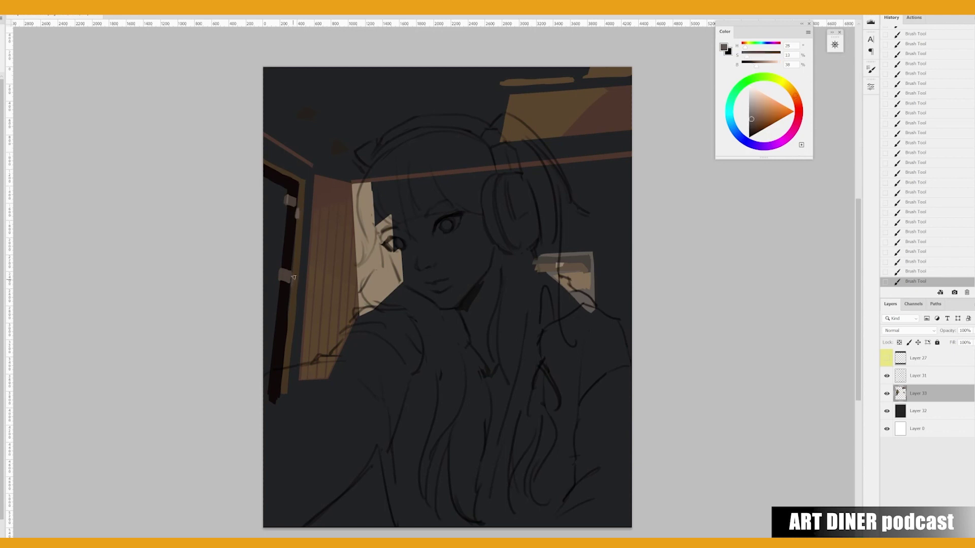
left_click(283, 281, "alt")
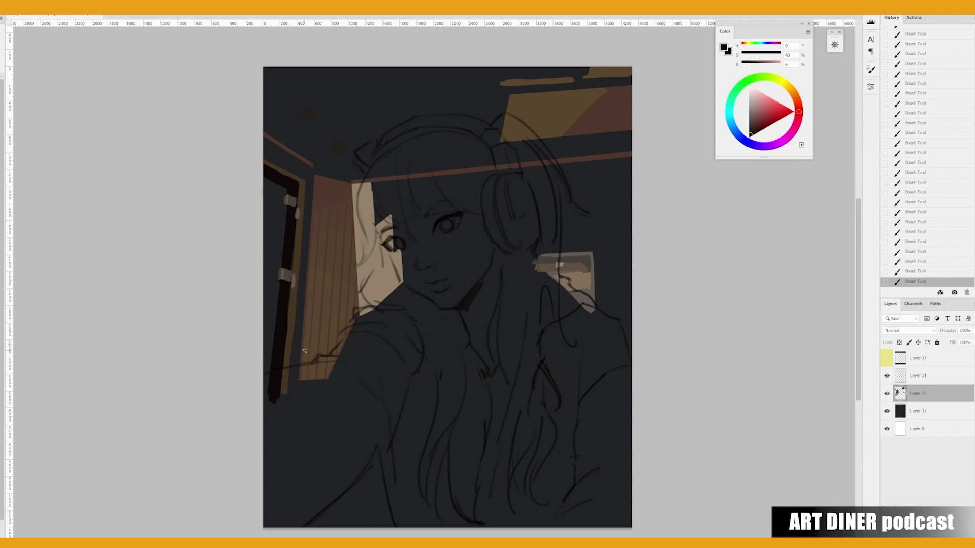
Fill the opening beside the near-black band with dark olive and shade it with darker brown strokes inside a Magic Wand selection.
left_click(265, 367)
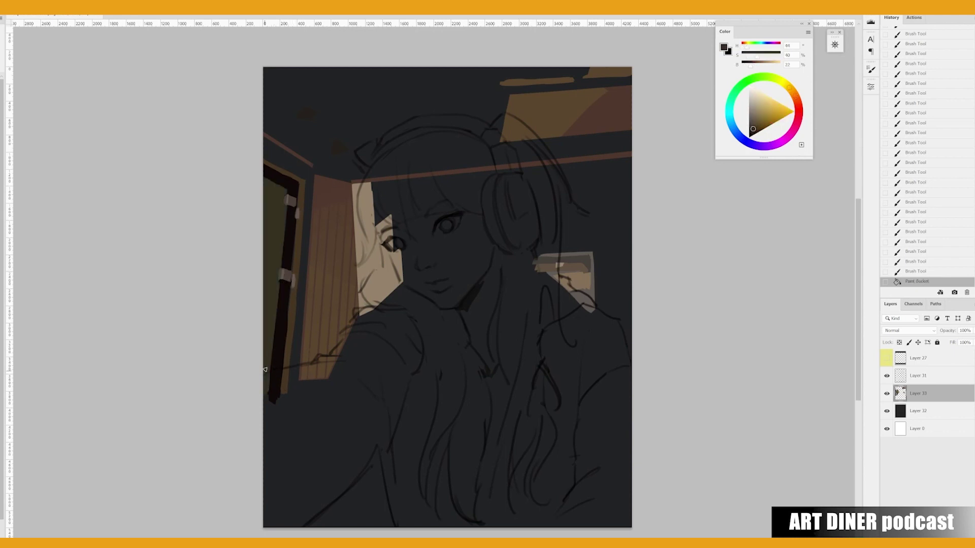
left_click(275, 285)
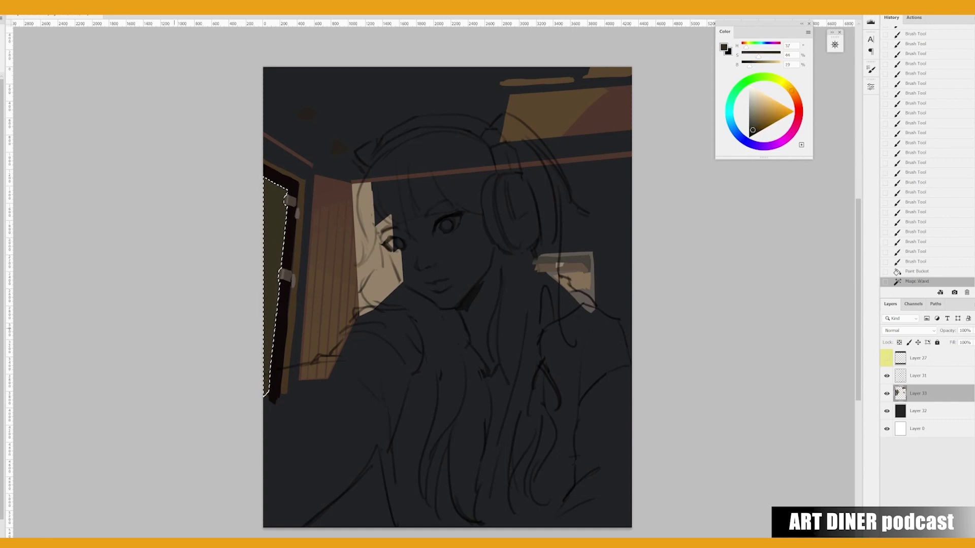
key("b")
right_click(418, 239)
key("Escape")
left_click_drag(278, 256, 278, 307)
left_click_drag(277, 175, 276, 233)
key("ctrl+d")
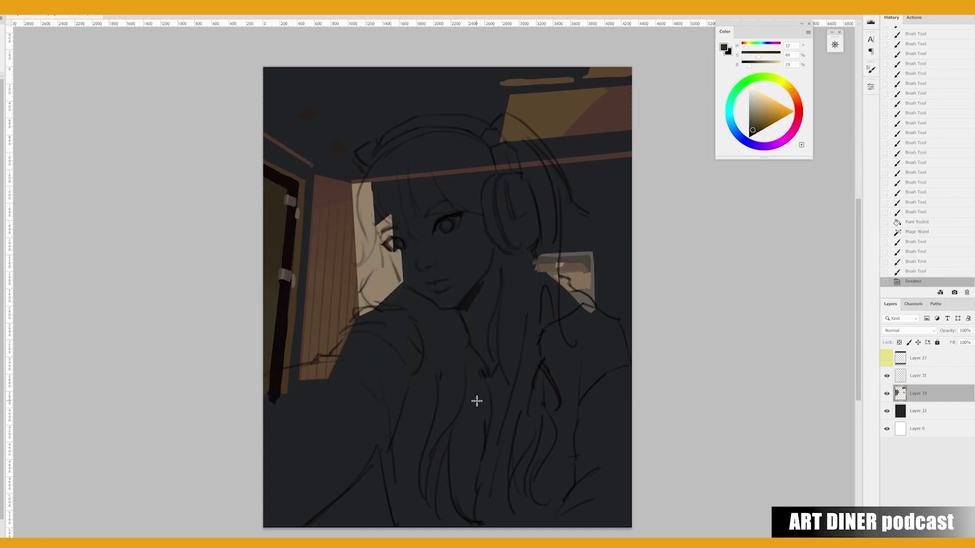
left_click(616, 250, "alt")
mouse_move(616, 238)
left_mouse_down()
mouse_move(617, 376)
mouse_move(616, 365)
left_mouse_up()
key("ctrl+alt+z")
key("ctrl+alt+z")
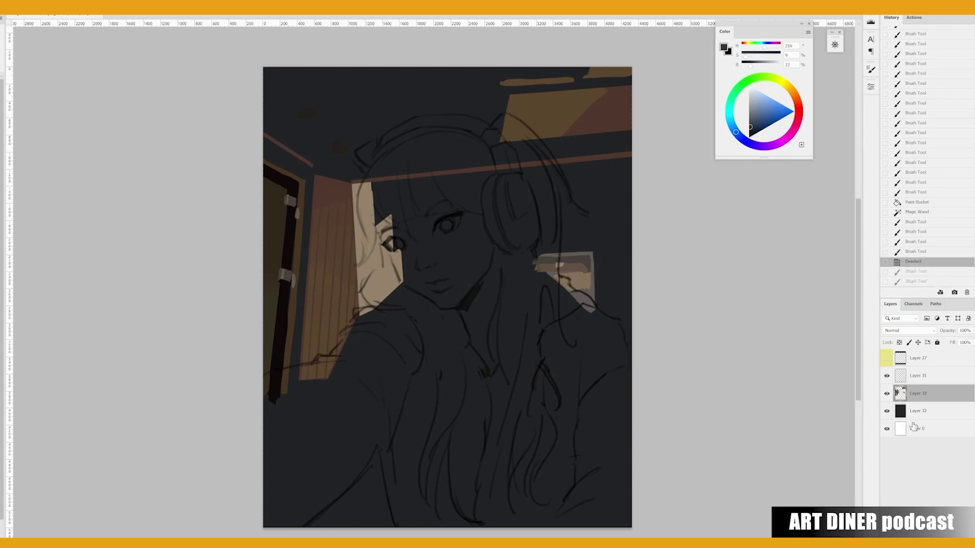
On Layer 32, paint the ceiling area near-black and the lower background in a lighter blue-grey.
key("alt+bracketleft")
right_click(616, 325)
key("Escape")
mouse_move(615, 325)
left_mouse_down()
mouse_move(577, 414)
mouse_move(315, 375)
mouse_move(577, 424)
mouse_move(599, 355)
left_mouse_up()
mouse_move(305, 76)
left_mouse_down()
mouse_move(378, 78)
mouse_move(371, 136)
mouse_move(457, 101)
mouse_move(396, 140)
mouse_move(415, 188)
left_mouse_up()
On Layer 33, select the area at the slatted panel's upper edge with the Magic Wand and delete its contents.
key("alt+bracketright")
key("w")
left_click(340, 175)
key("Delete")
key("ctrl+d")
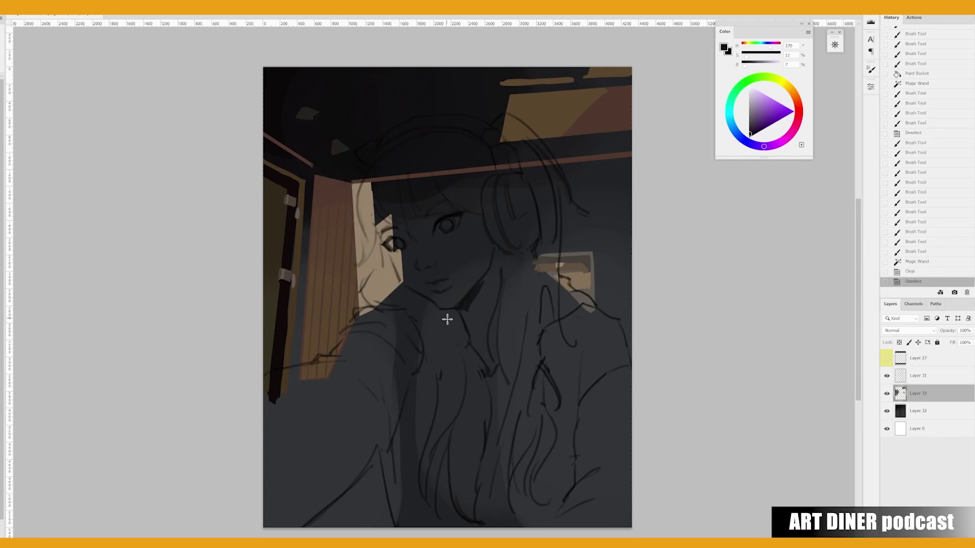
Paint a thin near-black strip along the outer side of the small beige window inside a Polygonal Lasso selection.
left_click(595, 317)
left_click(593, 258)
key("b")
left_click(555, 152, "alt")
left_click_drag(596, 254, 596, 317)
left_click_drag(598, 259, 603, 370)
key("ctrl+d")
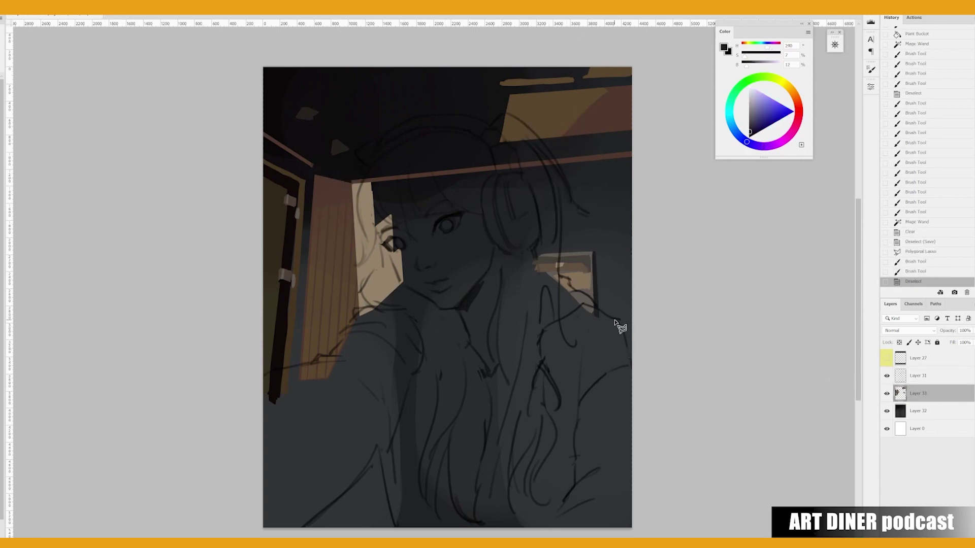
On a new layer above Layer 33, dab two pale peach ceiling lamps onto the ochre and red-brown panel.
left_click(380, 269, "alt")
key("ctrl+comma")
key("ctrl+comma")
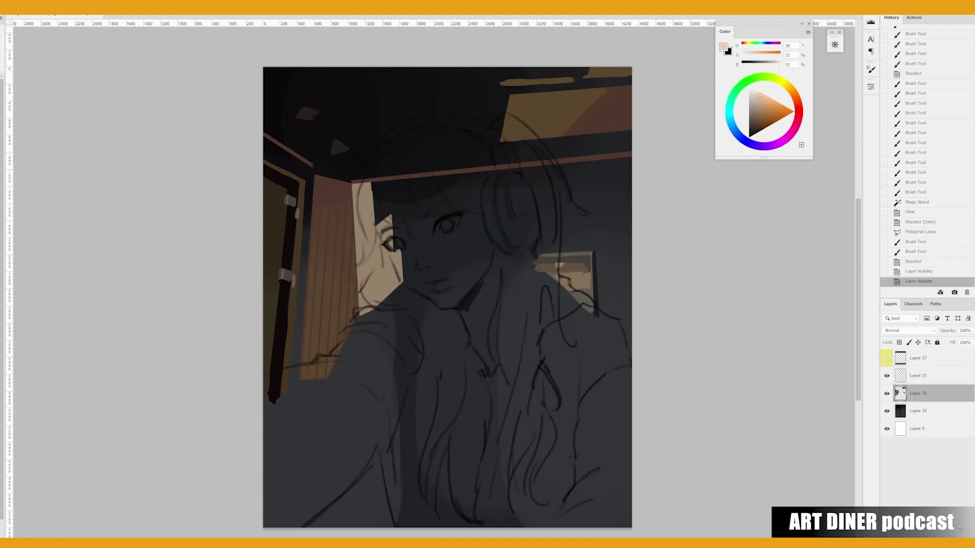
key("ctrl+shift+alt+n")
right_click(453, 166)
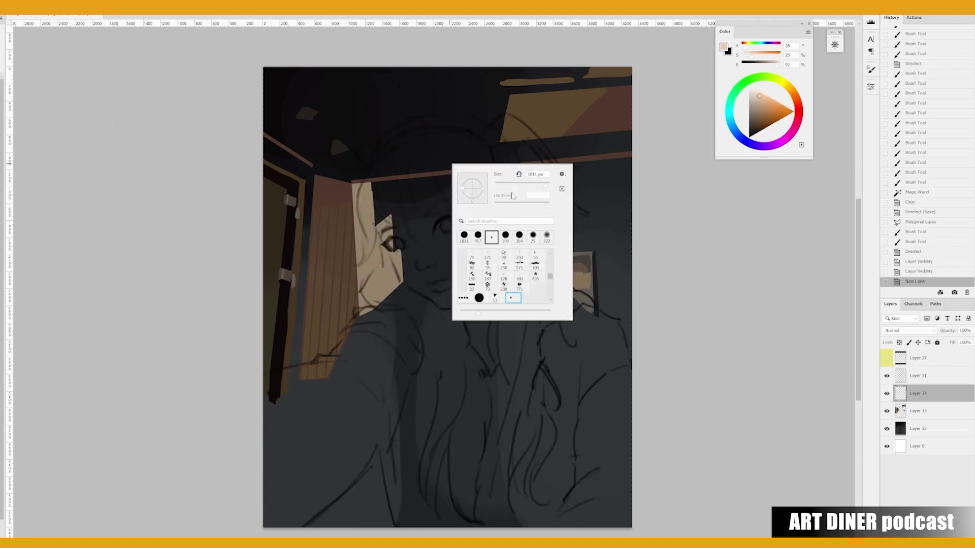
key("Return")
left_click(536, 122)
left_click(608, 113)
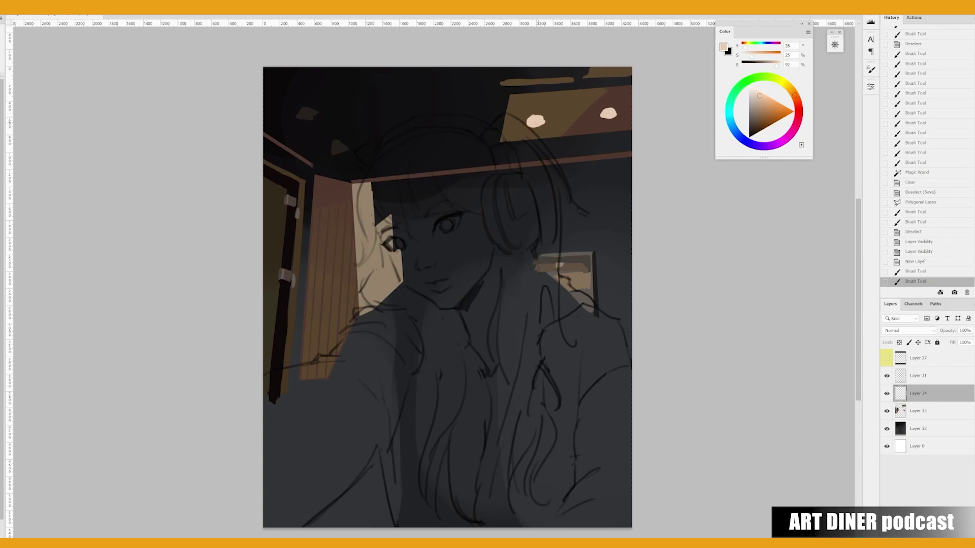
left_click(536, 118)
left_click(538, 120)
Dab near-white yellow centres into both ceiling lamps.
left_click(785, 83)
left_click(752, 88)
left_click(534, 120)
left_click(608, 113)
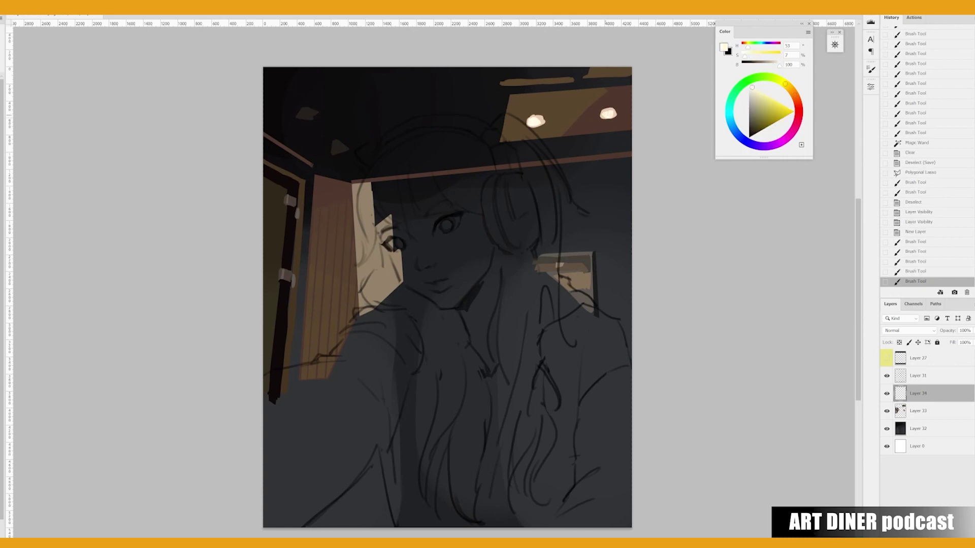
Add a light orange rim around both ceiling lamps with a small brush.
left_click(793, 93)
left_click(780, 103)
right_click(552, 127)
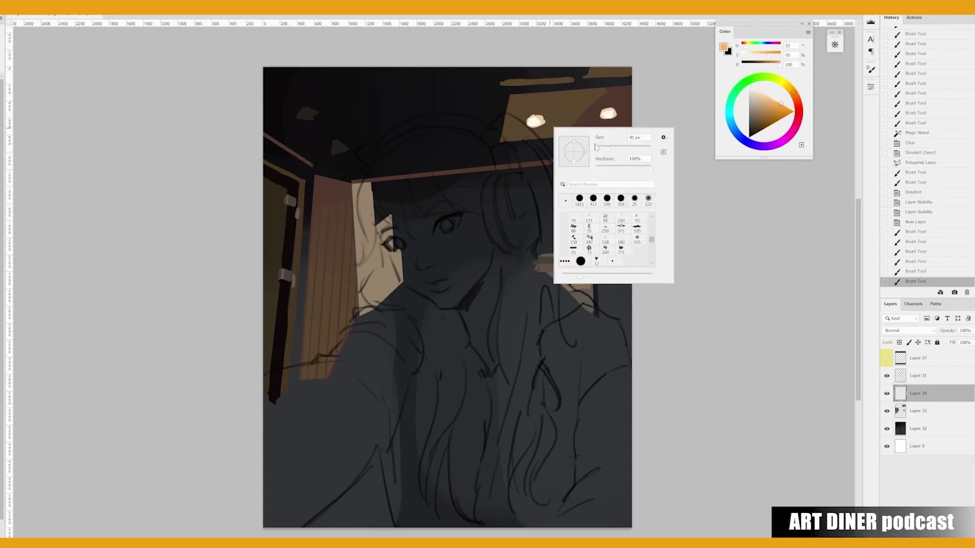
key("Return")
left_click(534, 121)
left_click(608, 113)
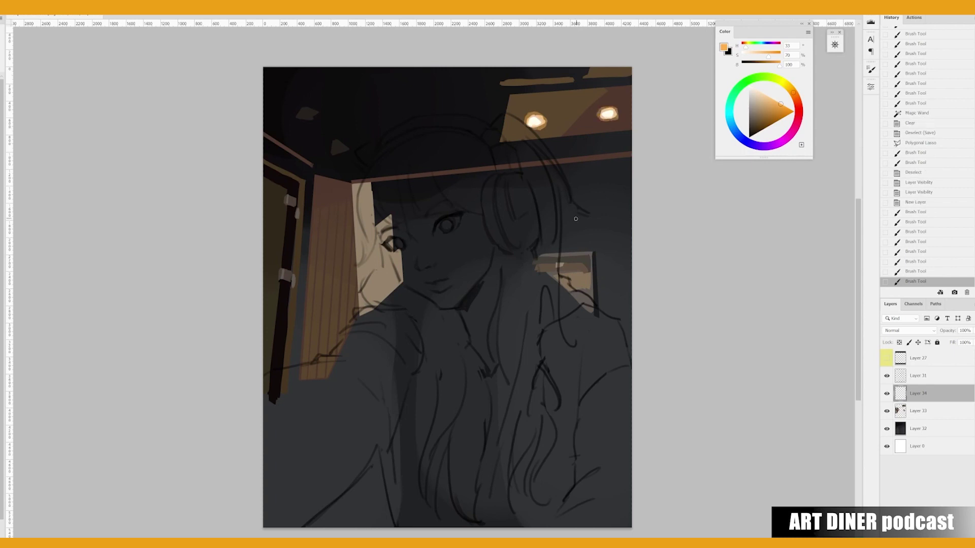
On a new layer, draw a pale gradient light beam, tilt it diagonally with Free Transform and move it over the girl's fringe.
left_click(534, 121, "alt")
key("ctrl+shift+alt+n")
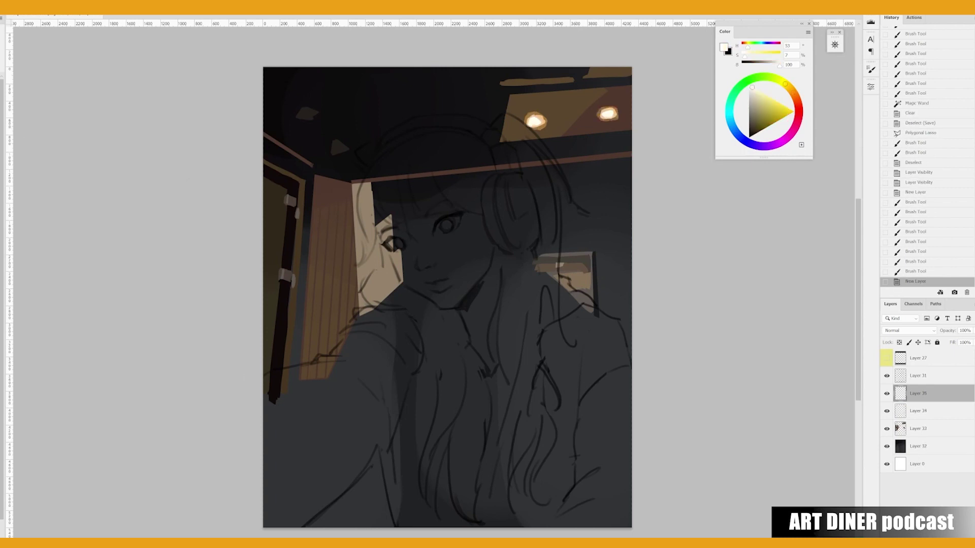
left_click_drag(421, 275, 435, 200)
key("ctrl+t")
left_click_drag(625, 196, 402, 170)
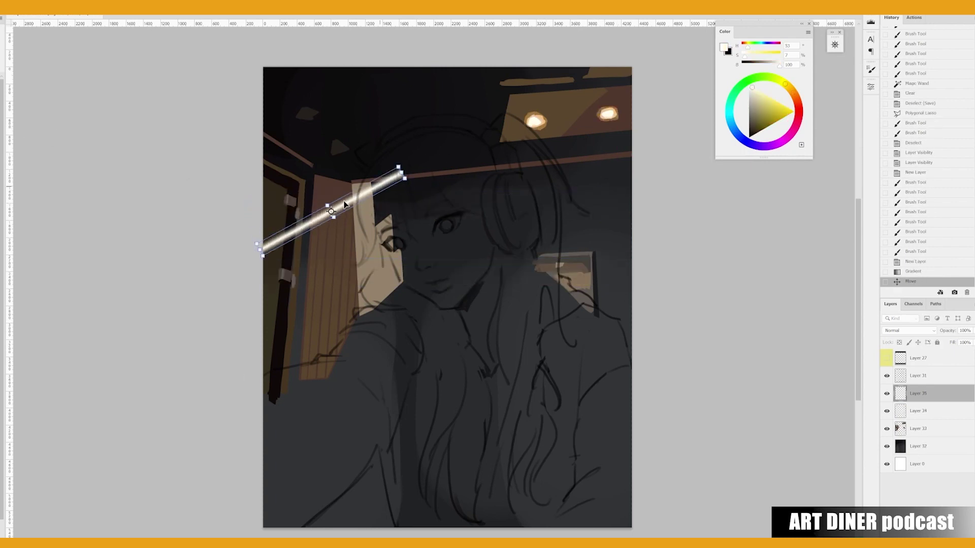
left_click_drag(335, 207, 458, 188)
key("Return")
Fade the beam's ends and sides with the eraser and transform it to run diagonally through the lamp nearest the headphones.
key("b")
right_click(466, 227)
key("Return")
key("e")
left_click_drag(528, 152, 391, 224)
mouse_move(472, 181)
left_mouse_down()
mouse_move(419, 210)
mouse_move(553, 130)
mouse_move(472, 147)
left_mouse_up()
key("ctrl+t")
left_click_drag(599, 169, 547, 146)
key("Return")
mouse_move(569, 96)
left_mouse_down()
mouse_move(507, 129)
mouse_move(558, 104)
left_mouse_up()
Brush a yellow glow along the light beam and set the layer's saturation to -100.
key("b")
right_click(515, 146)
key("Return")
left_click_drag(478, 153, 526, 124)
left_click_drag(542, 118, 566, 100)
key("ctrl+u")
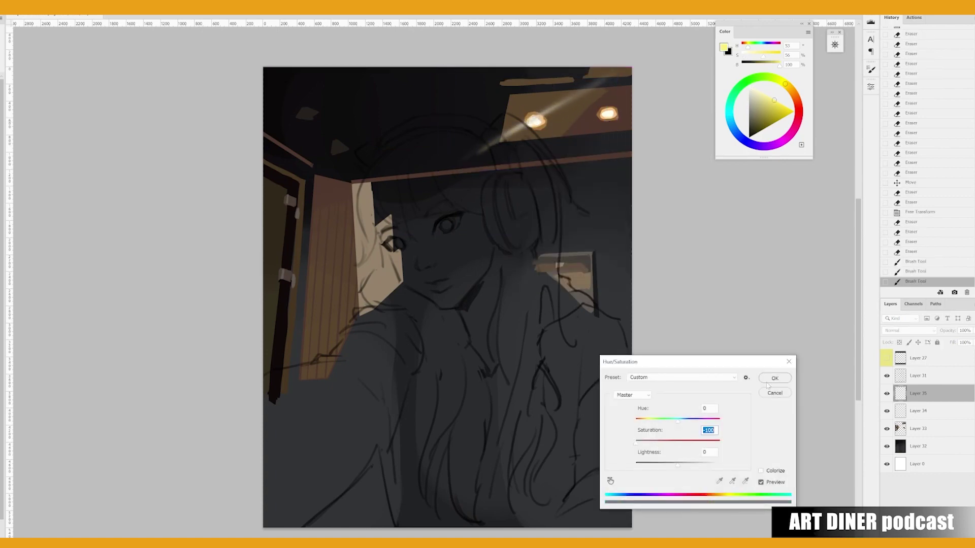
left_click(768, 385)
Brush pale yellow along the middle of the beam where it crosses the lamp.
left_click(473, 129, "alt")
left_click_drag(503, 136, 553, 110)
right_click(523, 144)
key("Return")
left_click_drag(490, 150, 589, 84)
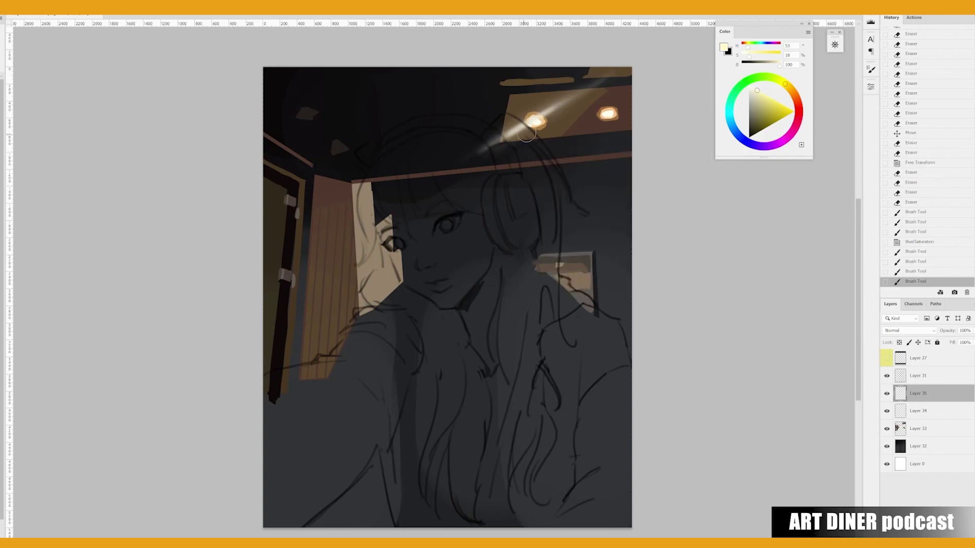
Soften and extend the beam's lower end toward the girl's fringe with further faint strokes.
left_click_drag(527, 133, 487, 158)
left_click_drag(483, 163, 508, 137)
left_click_drag(457, 173, 524, 111)
mouse_move(436, 183)
left_mouse_down()
mouse_move(528, 106)
mouse_move(480, 144)
left_mouse_up()
left_click_drag(498, 193, 515, 175)
left_click_drag(452, 167, 490, 147)
Transform the light beam so it slopes downward through the lamp toward the reddish ceiling trim.
key("ctrl+t")
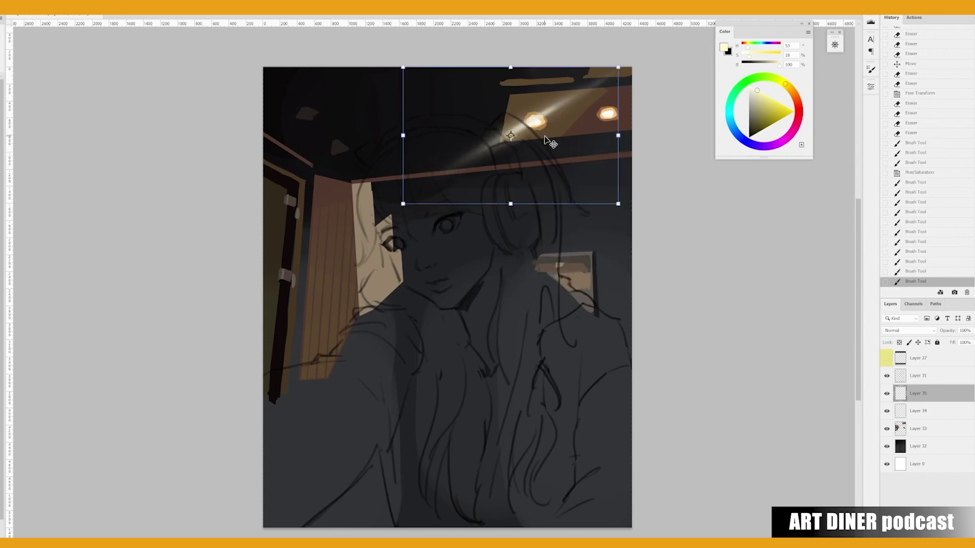
left_click_drag(622, 135, 631, 180)
key("Return")
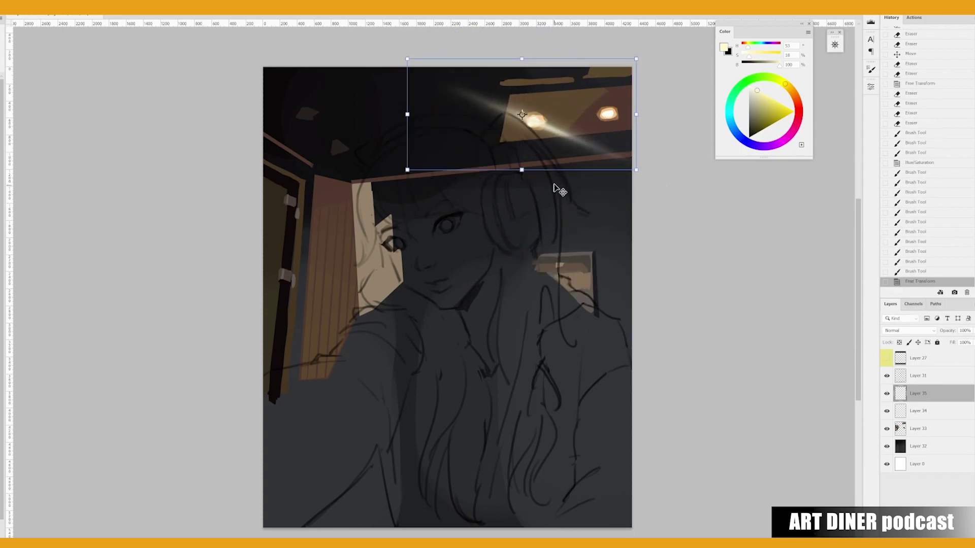
Duplicate the light beam, shrink the copy and place it over the lamp nearest the canvas edge.
left_click_drag(557, 187, 638, 108)
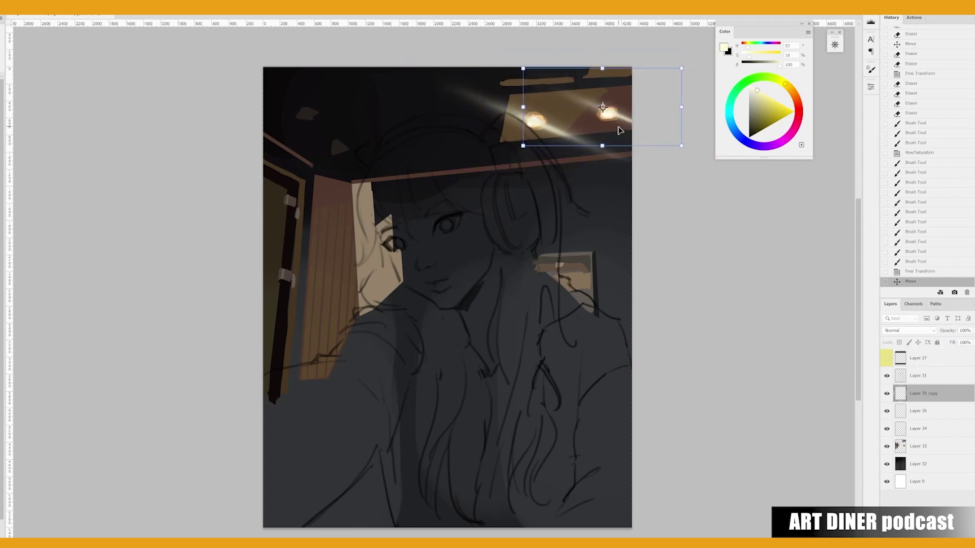
scroll(604, 122, "up", 2)
scroll(605, 122, "down", 5)
key("Return")
Merge the copied beam down into Layer 35 and set the merged layer's blending mode to Hard Light.
left_click(909, 330)
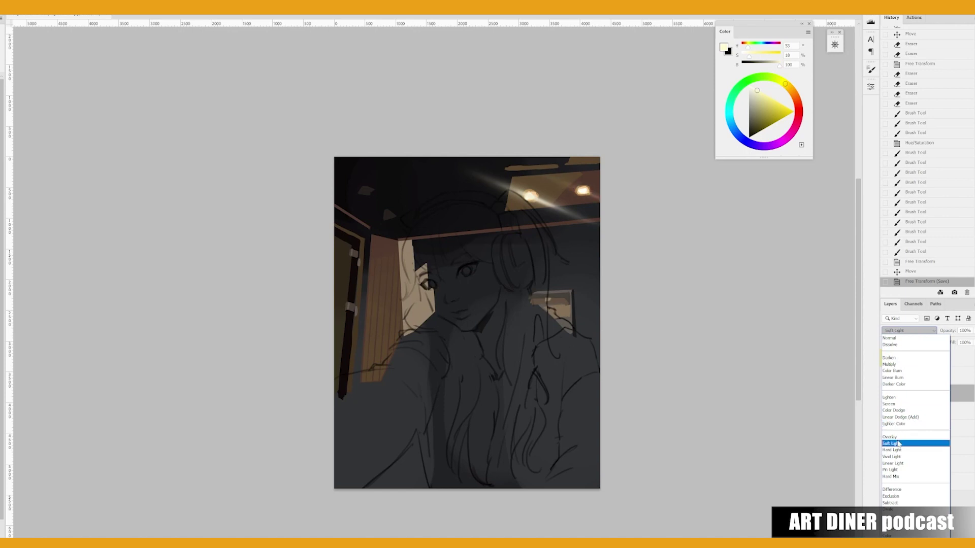
key("Escape")
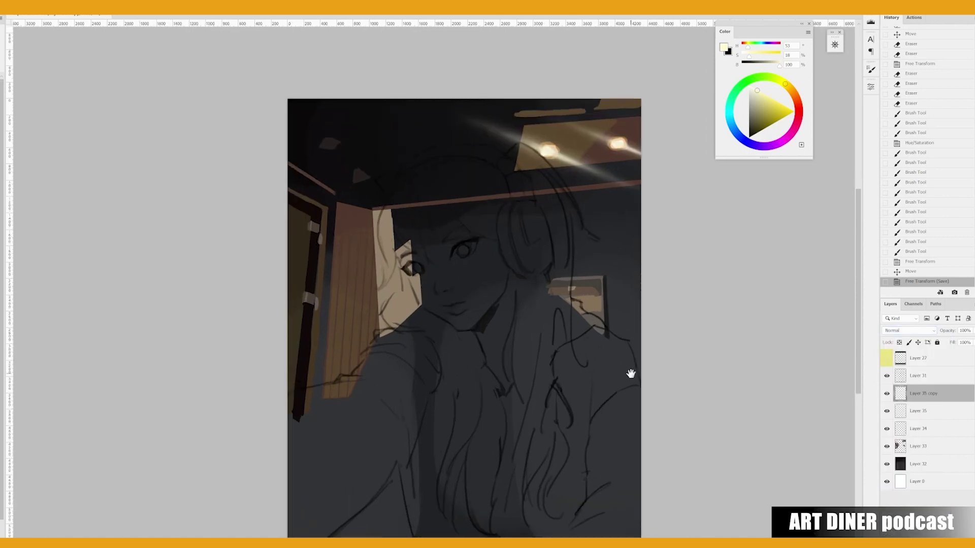
scroll(475, 335, "up", 1)
double_click(887, 395)
key("ctrl+e")
left_click(909, 331)
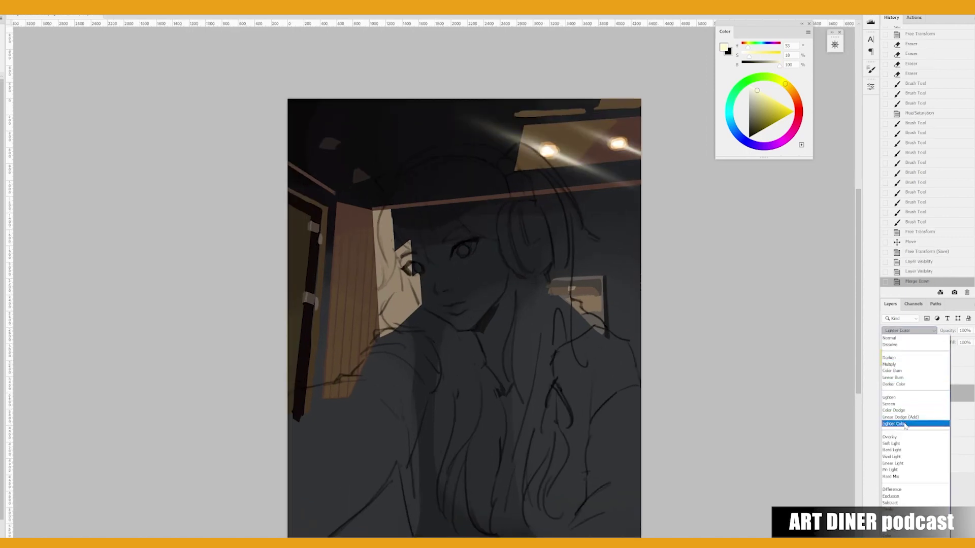
left_click(892, 451)
Add a soft pale peach glow over the ceiling lamps and the wall below them.
left_click(548, 150, "alt")
left_click(548, 150)
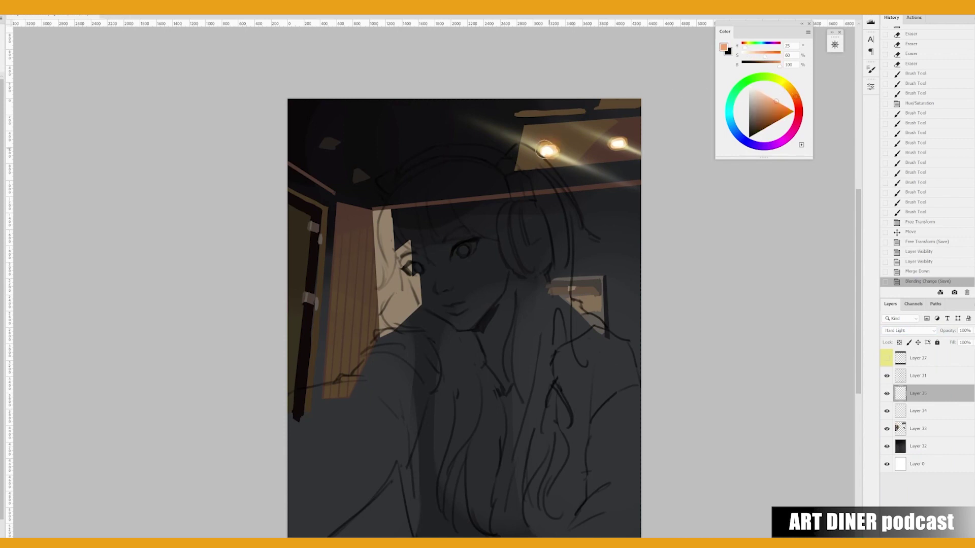
key("ctrl+z")
left_click(549, 150)
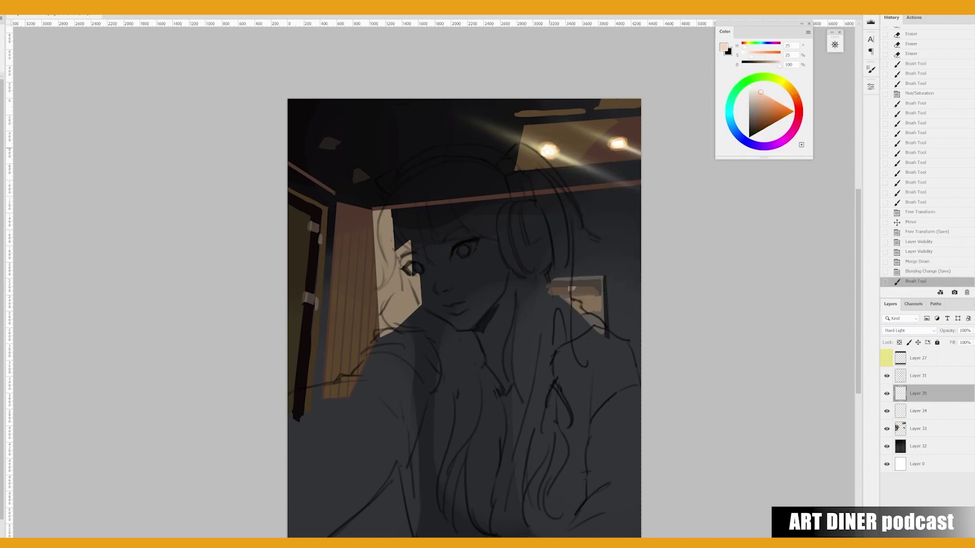
left_click(571, 203)
left_click(595, 254)
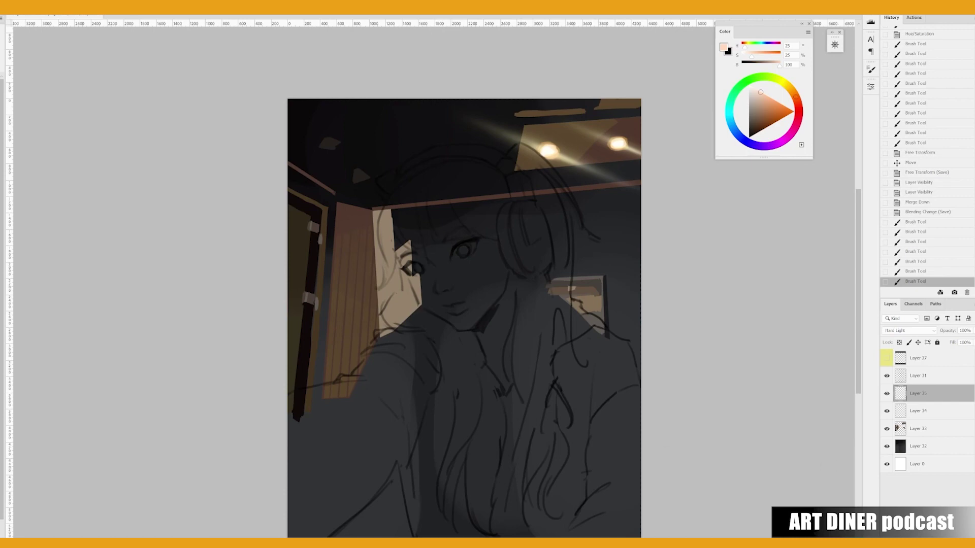
On Layer 32, paint rough olive-grey patches around the sleeve's lower contour in the canvas's lower corner.
left_click(388, 409, "alt")
left_click(387, 409, "ctrl")
right_click(390, 411)
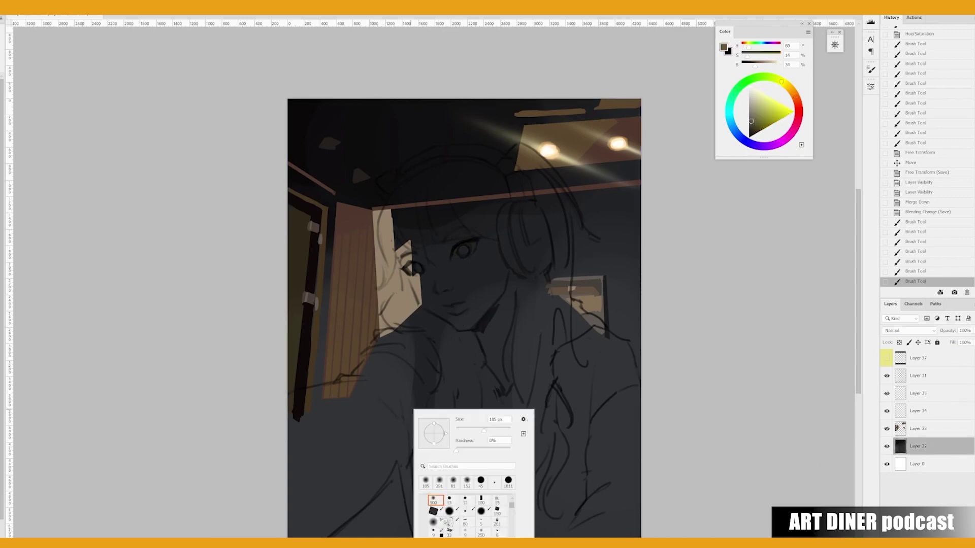
mouse_move(337, 526)
left_mouse_down()
mouse_move(392, 491)
mouse_move(416, 525)
mouse_move(419, 480)
left_mouse_up()
left_click(417, 531, "alt")
left_click(389, 530, "alt")
left_click_drag(376, 515, 346, 488)
left_click_drag(586, 443, 610, 432)
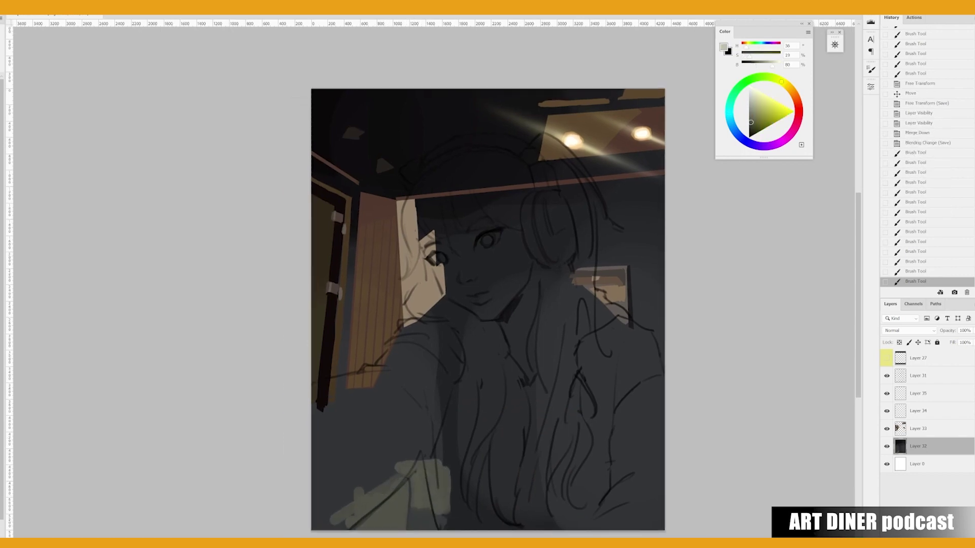
Paint a beige patch at the canvas edge beside the shoulder and lighter grey-beige strokes over the olive-grey corner patch.
left_click_drag(659, 350, 658, 391)
mouse_move(406, 477)
left_mouse_down()
mouse_move(353, 529)
mouse_move(391, 523)
mouse_move(388, 487)
mouse_move(353, 529)
left_mouse_up()
left_click(404, 496, "alt")
left_click_drag(412, 513, 429, 525)
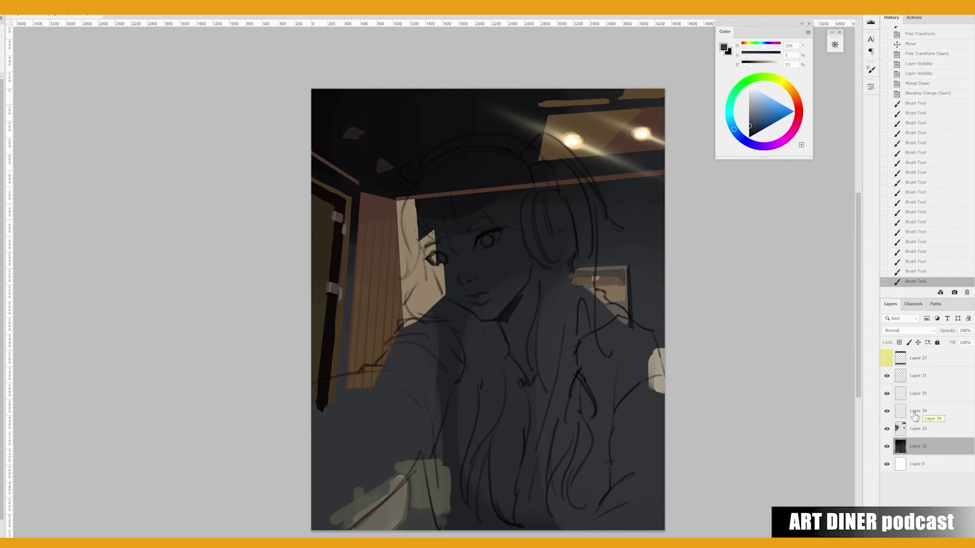
Add a new layer above Layer 35 and hide Layers 35, 34, 33 and 32 to show the sketch on white.
left_click(887, 376)
left_click(887, 376)
left_click(922, 394)
key("ctrl+shift+alt+n")
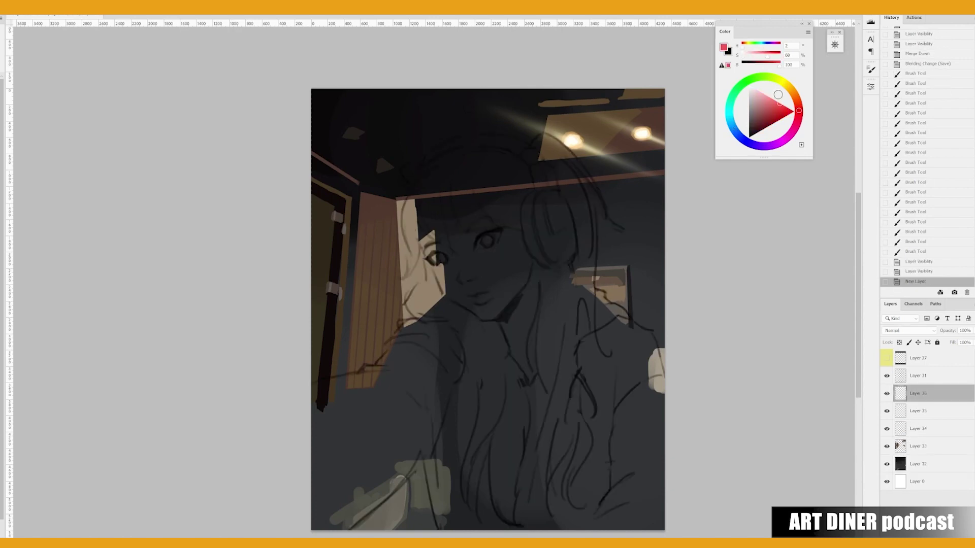
left_click_drag(887, 411, 886, 464)
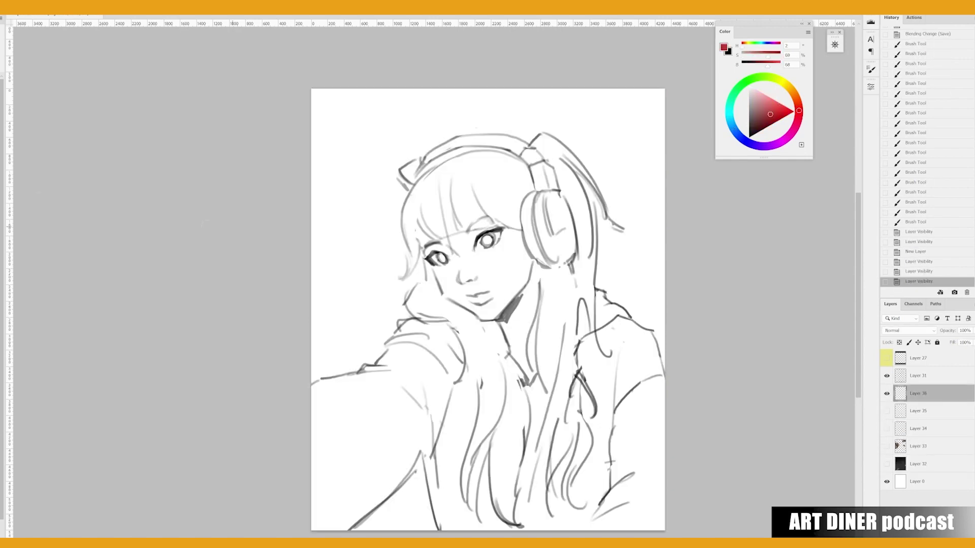
Paint a dark red outline along the outer hair strands, the hand under the cheek and the shoulder.
left_click_drag(419, 182, 399, 278)
left_click_drag(406, 241, 401, 276)
left_click_drag(416, 226, 409, 264)
mouse_move(421, 239)
left_mouse_down()
mouse_move(414, 274)
mouse_move(429, 287)
left_mouse_up()
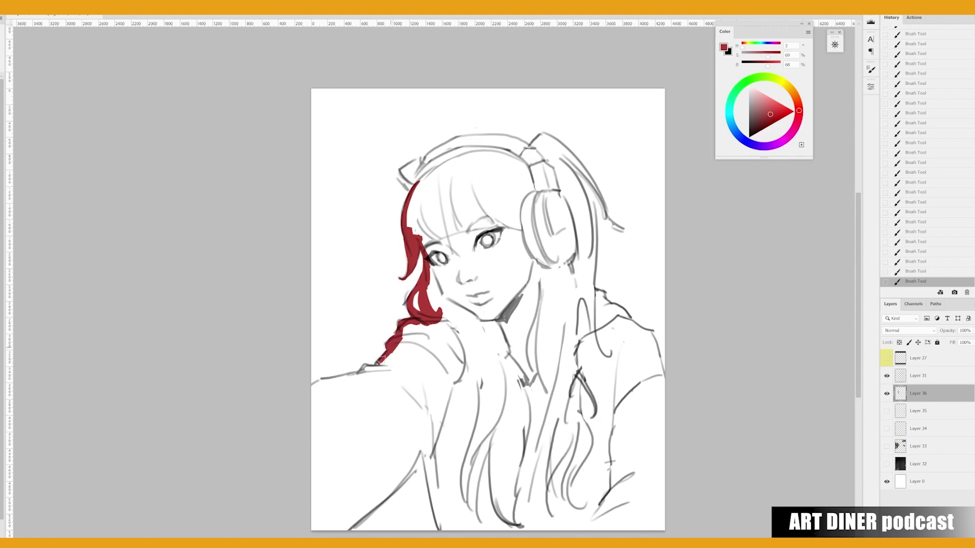
Mirror the canvas view and continue the dark red outline along the outstretched arm's contours and the canvas edge.
key("h")
mouse_move(444, 441)
left_mouse_down()
mouse_move(473, 487)
mouse_move(523, 525)
left_mouse_up()
left_click(553, 392, "shift")
left_click_drag(507, 376, 548, 388)
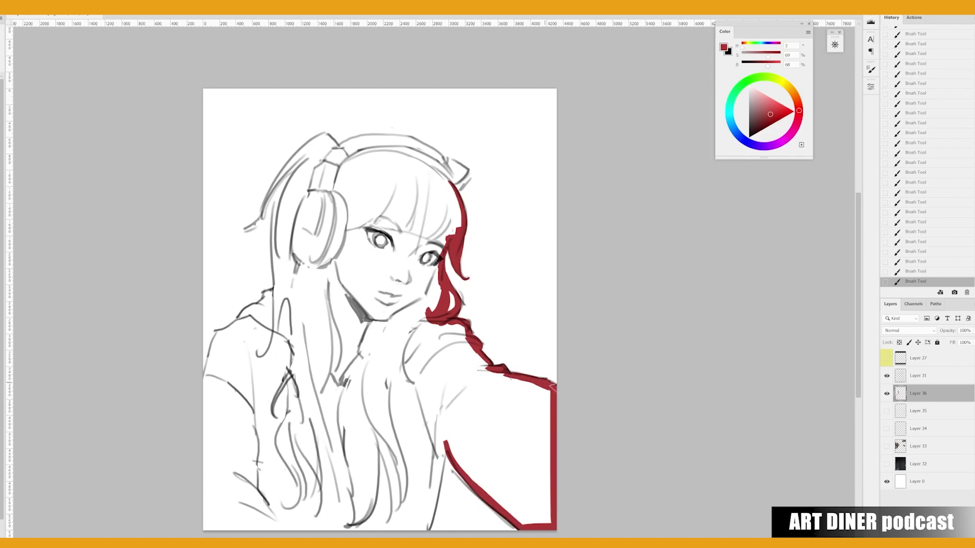
Extend the dark red outline along the torso side, far shoulder, ponytail, crown of the hair and the small cat ear.
left_click_drag(445, 435, 421, 530)
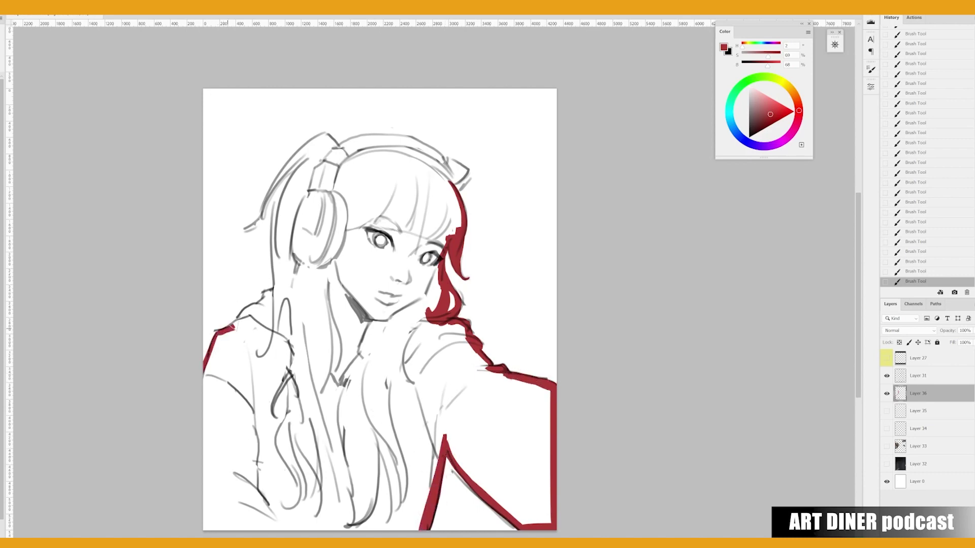
left_click_drag(276, 291, 281, 189)
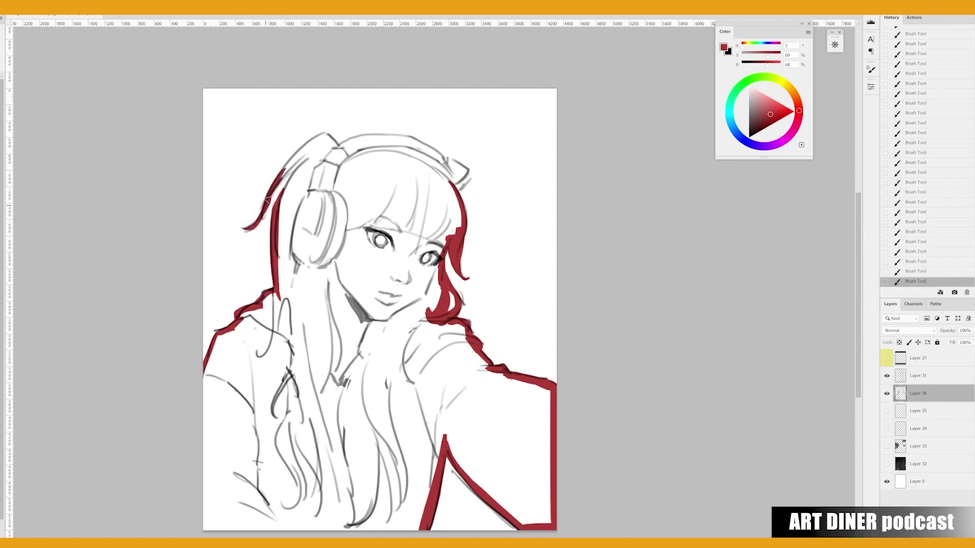
left_click_drag(305, 158, 272, 226)
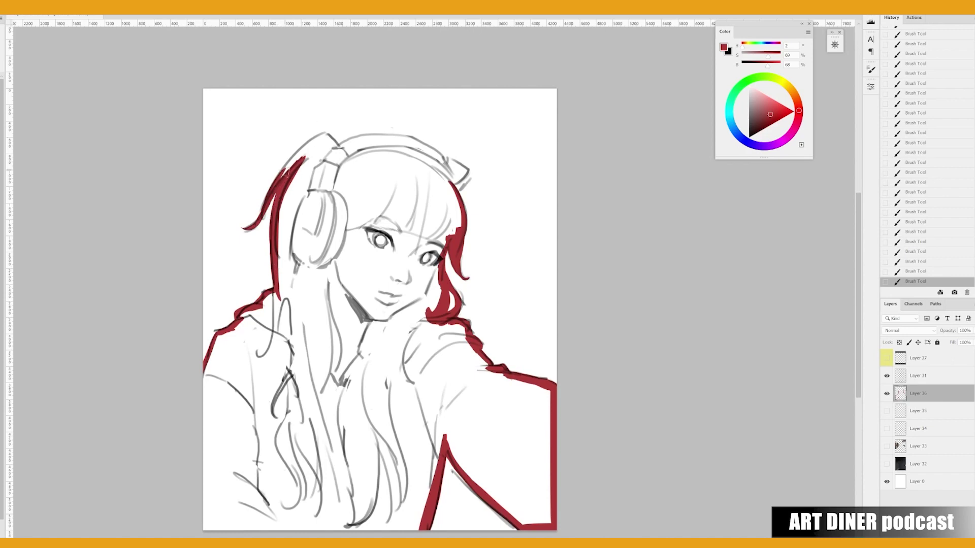
mouse_move(287, 170)
left_mouse_down()
mouse_move(317, 140)
mouse_move(338, 150)
mouse_move(294, 177)
mouse_move(385, 136)
left_mouse_up()
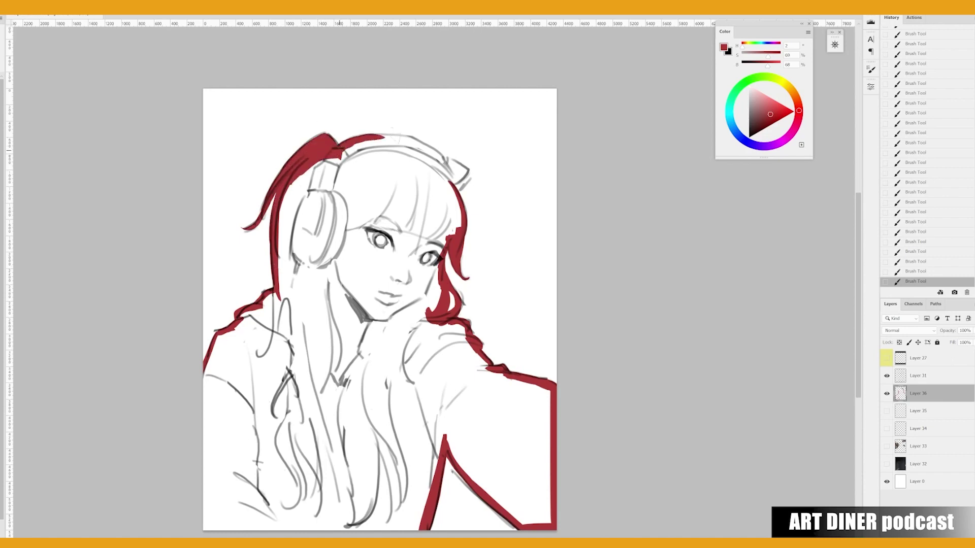
mouse_move(451, 192)
left_mouse_down()
mouse_move(460, 173)
mouse_move(462, 190)
left_mouse_up()
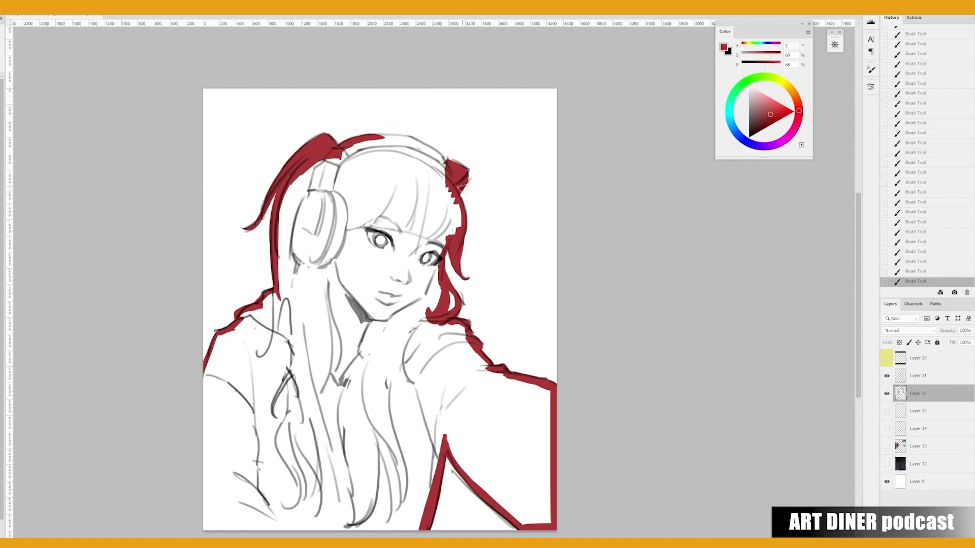
Mirror the canvas view and close the dark red outline along the headband and the canvas edges around the torso.
key("h")
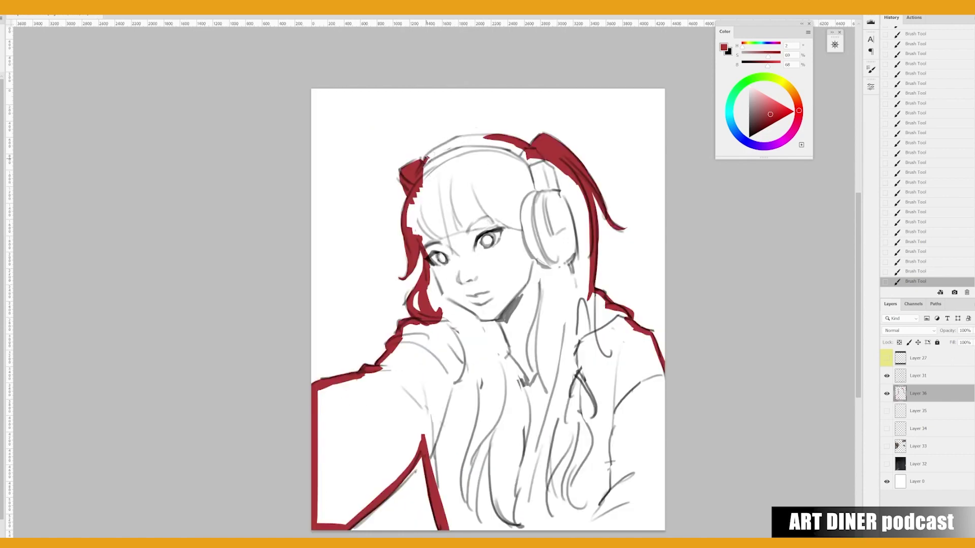
left_click_drag(458, 141, 478, 137)
mouse_move(440, 162)
left_mouse_down()
mouse_move(463, 148)
mouse_move(453, 143)
mouse_move(427, 160)
mouse_move(444, 147)
mouse_move(514, 157)
left_mouse_up()
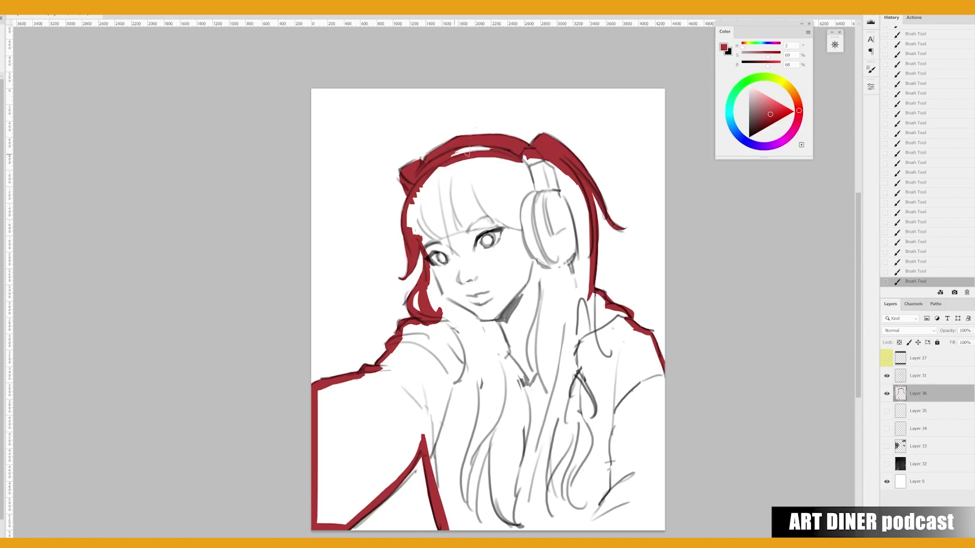
left_click_drag(454, 527, 660, 373)
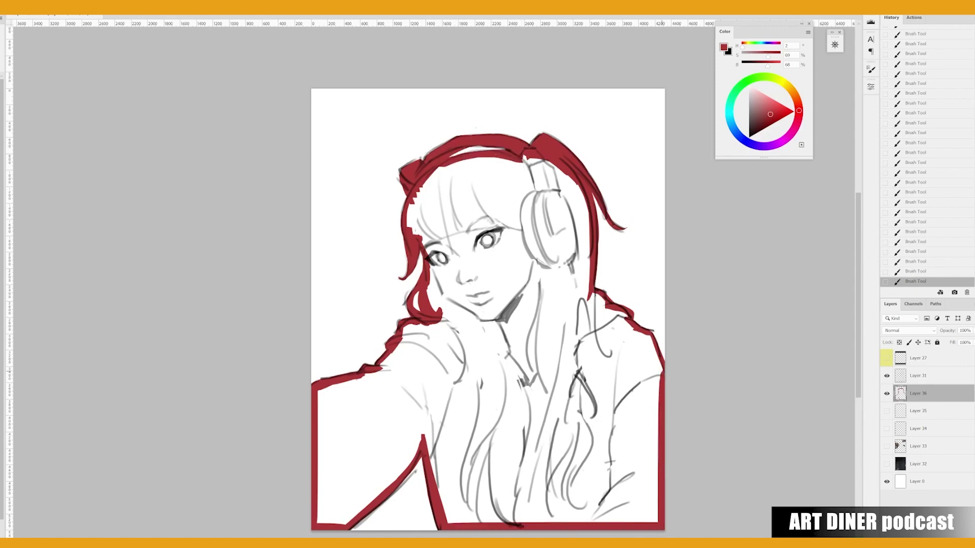
Select the empty areas outside the outline and beneath the outstretched arm with the Magic Wand, and invert the selection.
key("w")
left_click(368, 246)
left_click(406, 508, "shift")
right_click(412, 343)
left_click(436, 353)
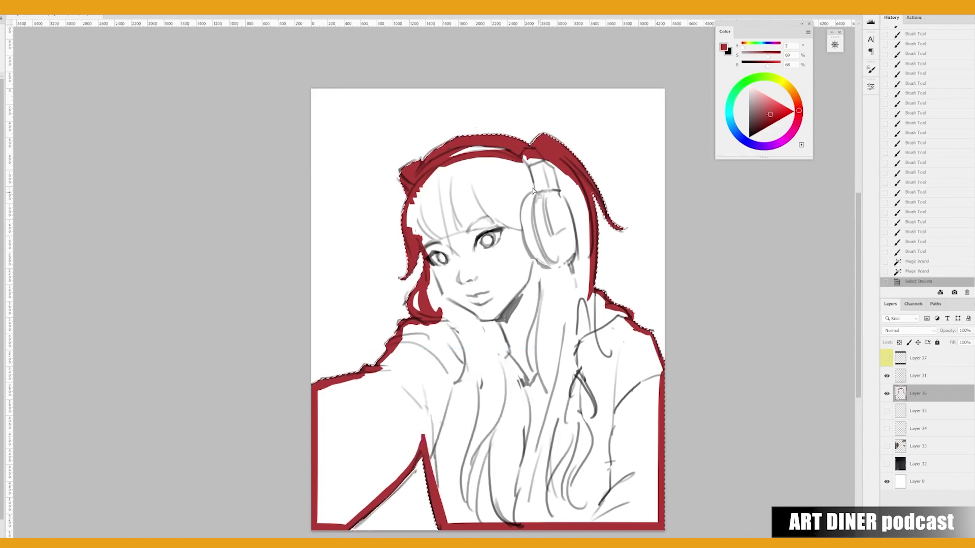
Paint the whole silhouette inside the outline solid dark red with the brush, and deselect.
left_click(464, 358)
key("b")
right_click(478, 345)
key("Escape")
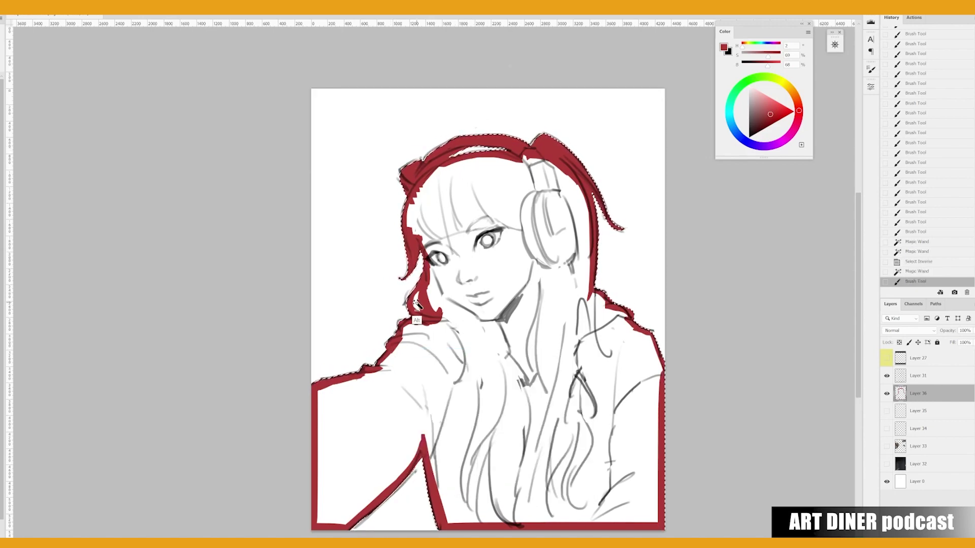
right_click(496, 345)
left_click_drag(421, 218, 528, 152)
right_click(457, 312)
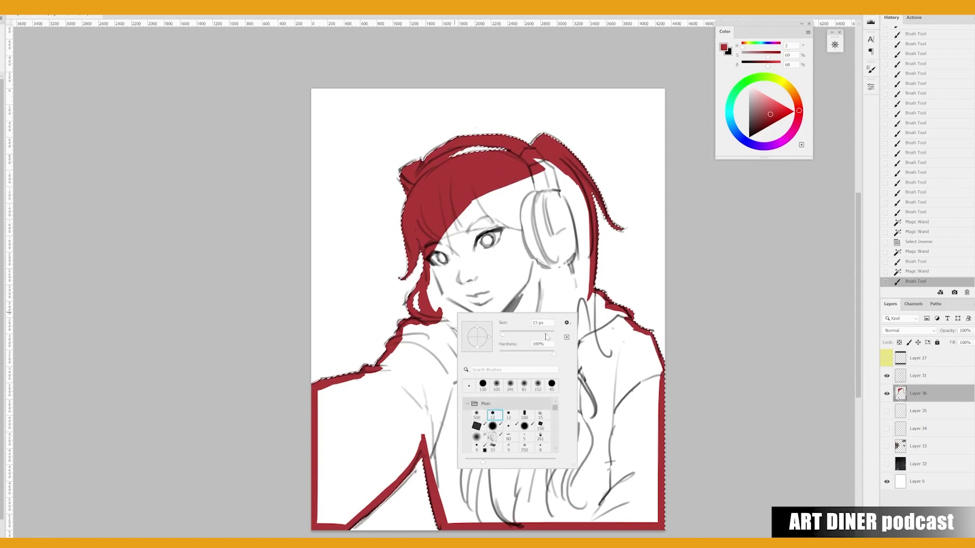
key("Escape")
mouse_move(356, 366)
left_mouse_down()
mouse_move(345, 508)
mouse_move(457, 407)
mouse_move(574, 512)
mouse_move(645, 350)
mouse_move(599, 314)
mouse_move(457, 254)
mouse_move(529, 382)
left_mouse_up()
left_click(529, 382)
key("ctrl+d")
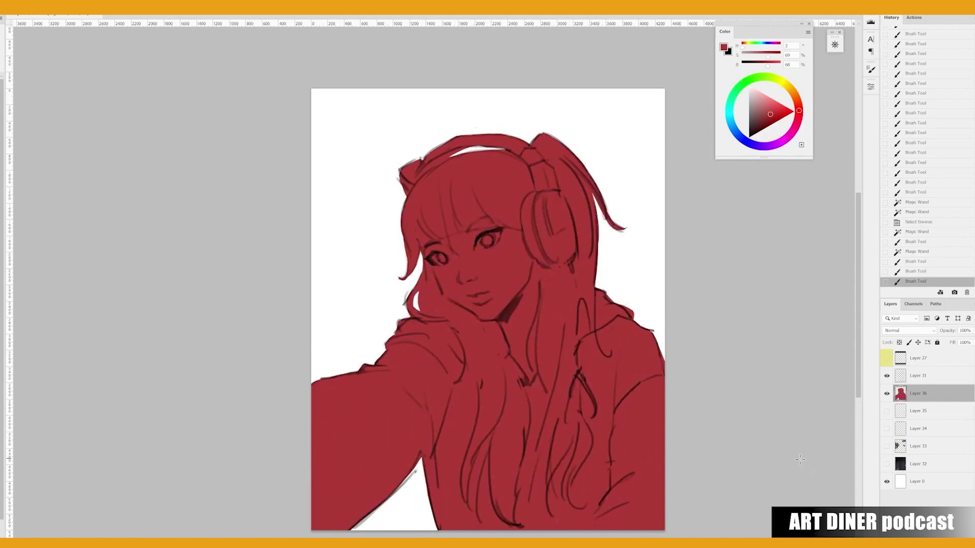
Show Layers 35, 34, 33 and 32 again and lock the transparent pixels of Layer 36.
left_click_drag(887, 410, 887, 464)
left_click(900, 342)
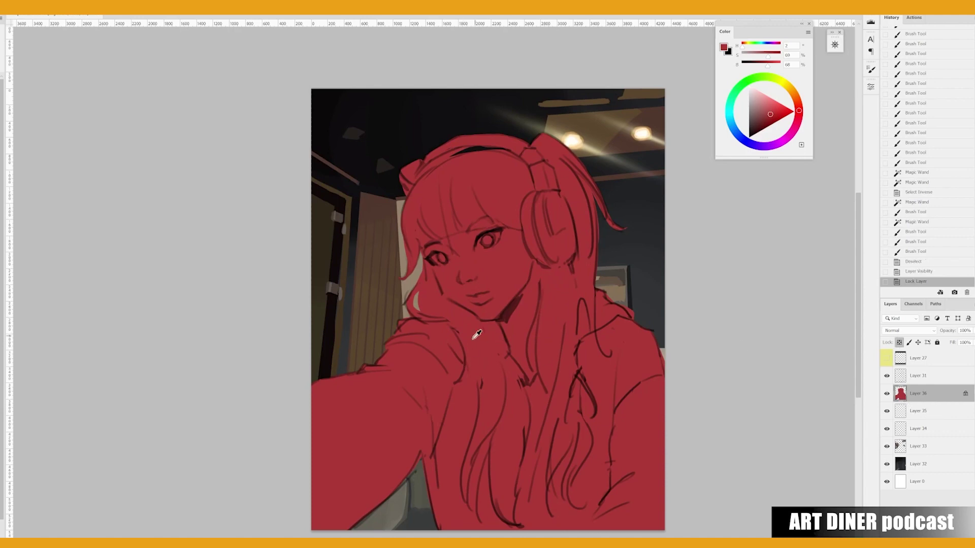
Paint the face and neck in a light pink skin tone and the fringe, ponytail and long locks in rust brown.
left_click(763, 100)
mouse_move(436, 277)
left_mouse_down()
mouse_move(437, 245)
mouse_move(450, 265)
mouse_move(483, 283)
mouse_move(519, 233)
mouse_move(521, 354)
mouse_move(464, 297)
mouse_move(517, 310)
left_mouse_up()
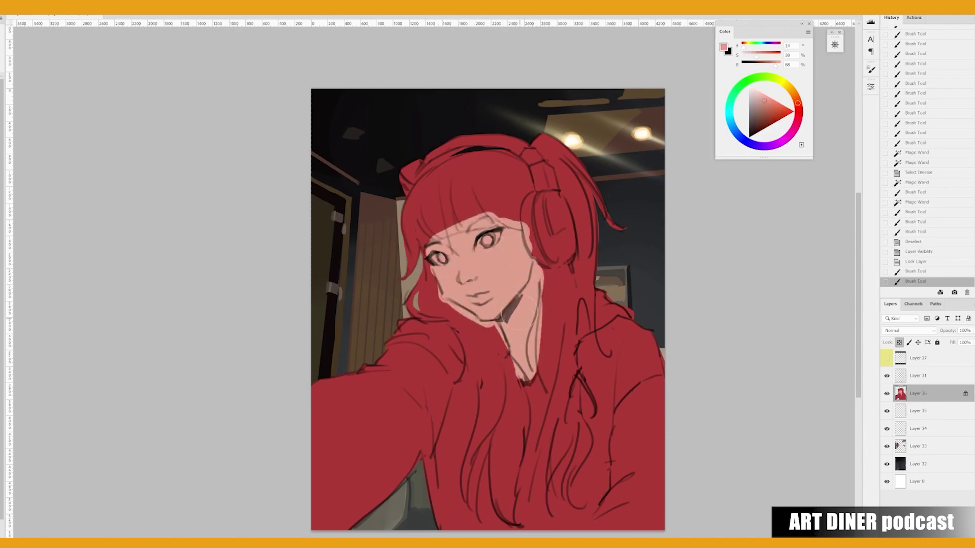
left_click(772, 124)
mouse_move(411, 173)
left_mouse_down()
mouse_move(451, 167)
mouse_move(506, 191)
mouse_move(404, 263)
mouse_move(418, 270)
mouse_move(436, 310)
mouse_move(487, 350)
left_mouse_up()
mouse_move(561, 146)
left_mouse_down()
mouse_move(616, 207)
mouse_move(543, 278)
mouse_move(564, 325)
mouse_move(539, 373)
left_mouse_up()
mouse_move(545, 292)
left_mouse_down()
mouse_move(543, 428)
mouse_move(594, 330)
left_mouse_up()
mouse_move(472, 350)
left_mouse_down()
mouse_move(495, 376)
mouse_move(478, 357)
mouse_move(483, 327)
mouse_move(522, 393)
mouse_move(511, 507)
mouse_move(485, 383)
mouse_move(463, 376)
mouse_move(451, 313)
mouse_move(461, 317)
mouse_move(422, 240)
mouse_move(471, 213)
mouse_move(449, 235)
mouse_move(488, 210)
mouse_move(511, 215)
mouse_move(474, 200)
mouse_move(537, 231)
mouse_move(482, 217)
left_mouse_up()
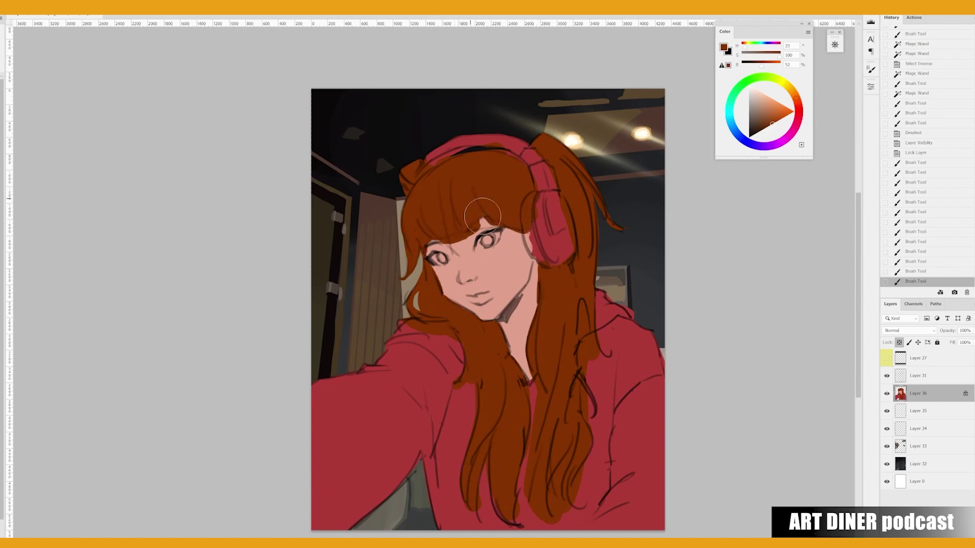
Pick a dark blue-grey and fill the remaining red hoodie and headphone areas with the Paint Bucket.
left_click(404, 394, "alt")
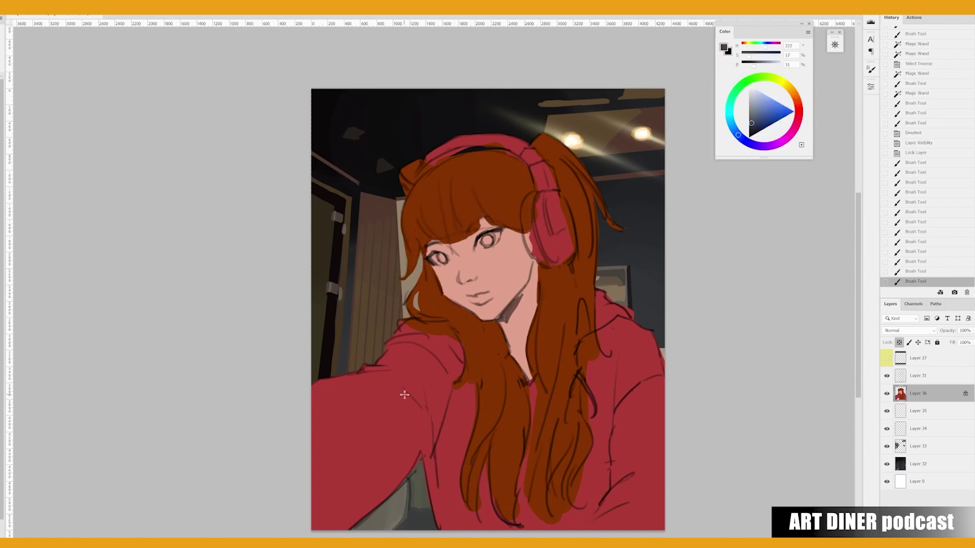
left_click(441, 477)
left_click(552, 231)
key("b")
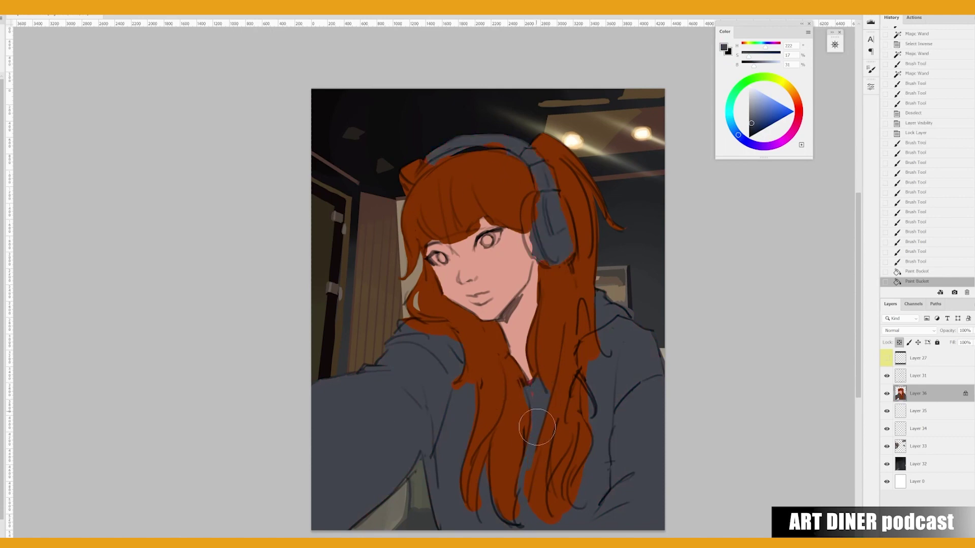
Brush blue-grey between the chest locks and complete the headphone ear cup and headband shapes.
left_click_drag(537, 427, 531, 378)
mouse_move(530, 244)
left_mouse_down()
mouse_move(535, 201)
mouse_move(566, 237)
mouse_move(541, 266)
left_mouse_up()
mouse_move(525, 197)
left_mouse_down()
mouse_move(532, 253)
mouse_move(571, 256)
left_mouse_up()
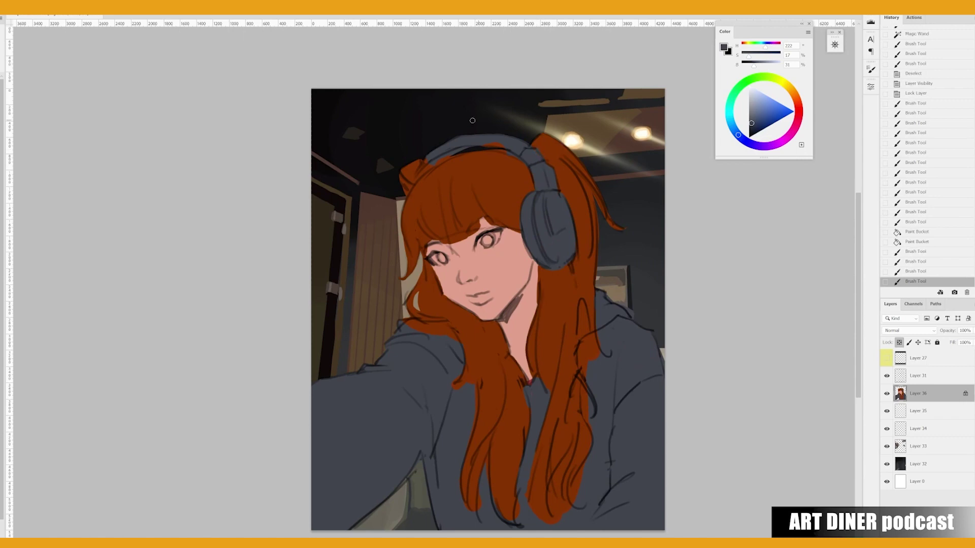
mouse_move(472, 121)
left_mouse_down()
mouse_move(528, 147)
mouse_move(511, 161)
left_mouse_up()
mouse_move(511, 162)
left_mouse_down()
mouse_move(432, 151)
mouse_move(444, 159)
mouse_move(417, 181)
left_mouse_up()
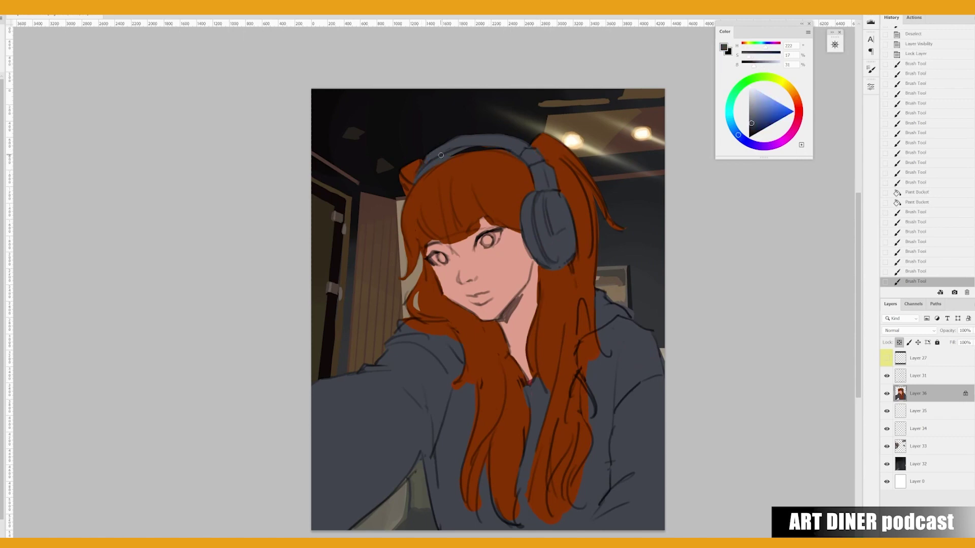
Paint both irises near-black and the lips magenta pink.
key("x")
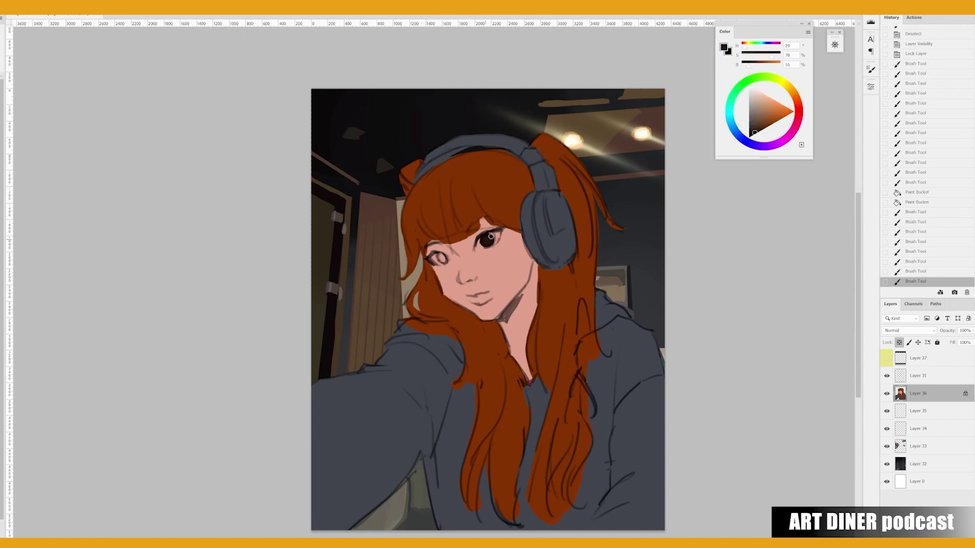
left_click_drag(491, 236, 443, 258)
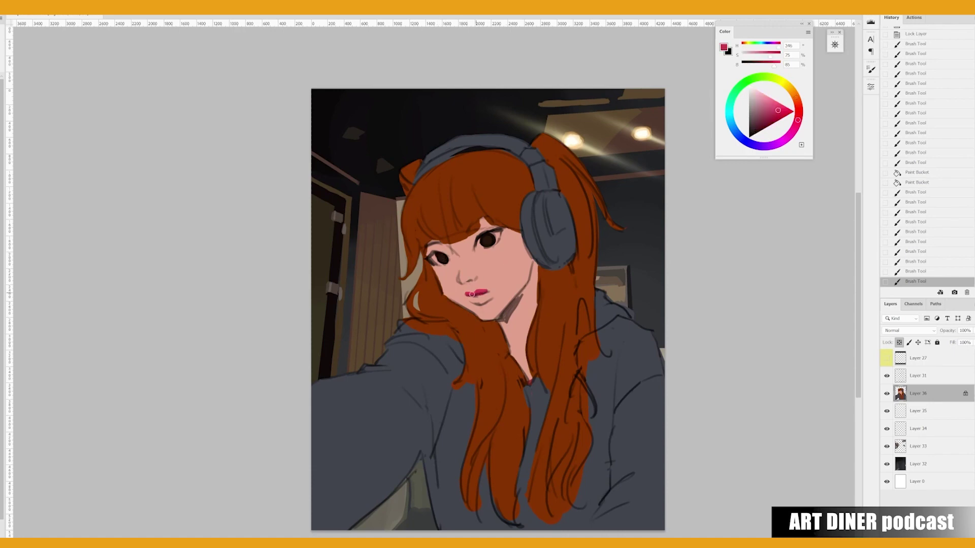
left_click_drag(472, 294, 485, 292)
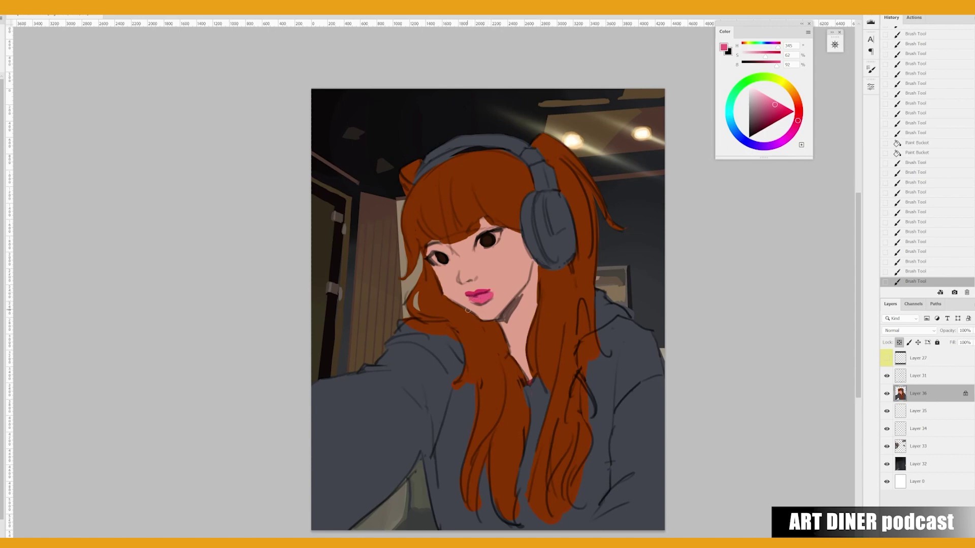
Sample the skin tone, touch up the face, and undo the last stroke on the neck.
left_click(502, 292, "alt")
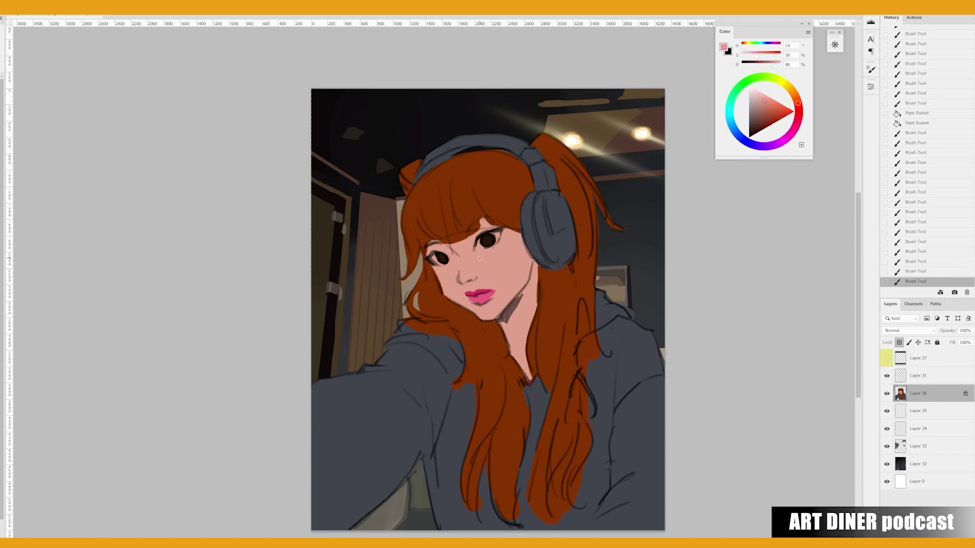
mouse_move(542, 301)
left_mouse_down()
mouse_move(552, 308)
mouse_move(510, 320)
left_mouse_up()
key("ctrl+z")
scroll(559, 320, "up", 1)
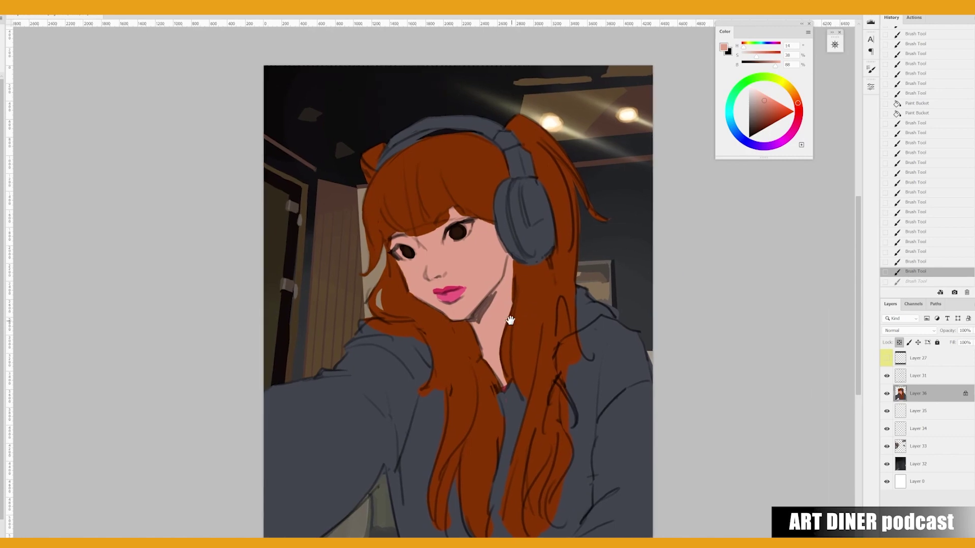
Sample the hoodie's blue-grey and trim the hair edges over the near shoulder.
left_click(401, 338, "alt")
right_click(394, 336)
key("Escape")
left_click(413, 327)
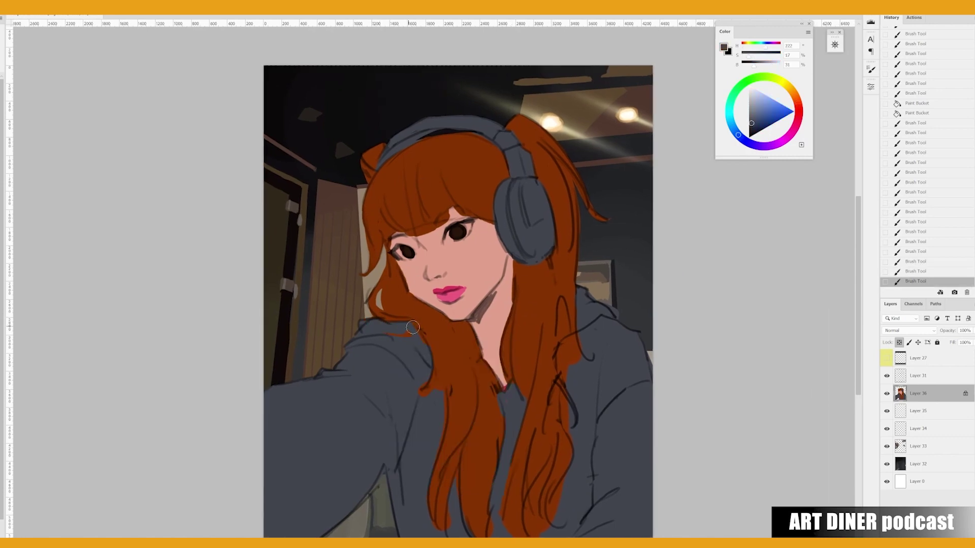
mouse_move(415, 389)
left_mouse_down()
mouse_move(440, 382)
mouse_move(442, 391)
left_mouse_up()
Refine the long lock edges over the chest and far shoulder with sampled rust brown and blue-grey.
left_click(467, 480, "alt")
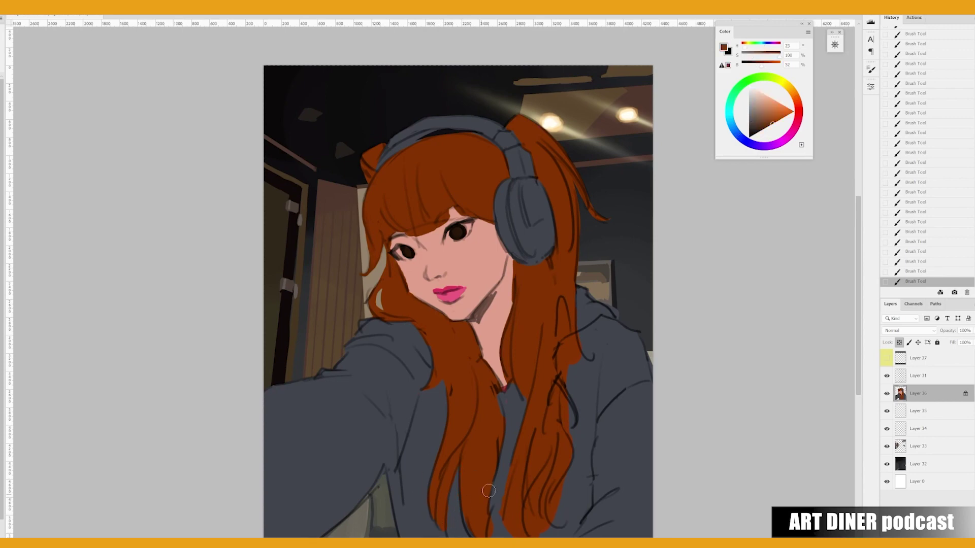
left_click(493, 408, "alt")
left_click(509, 402, "alt")
left_click(529, 375, "alt")
left_click(509, 535, "alt")
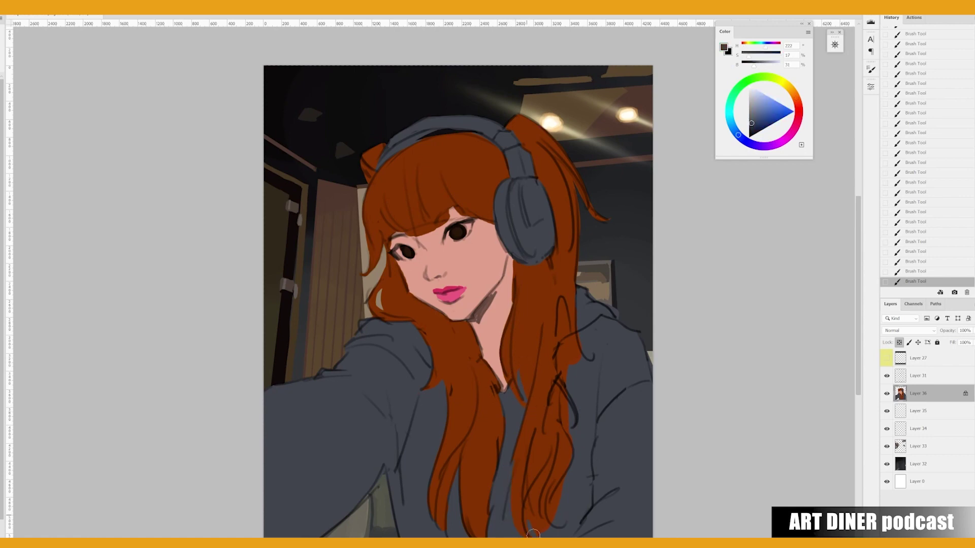
left_click(539, 500, "alt")
left_click(584, 347, "alt")
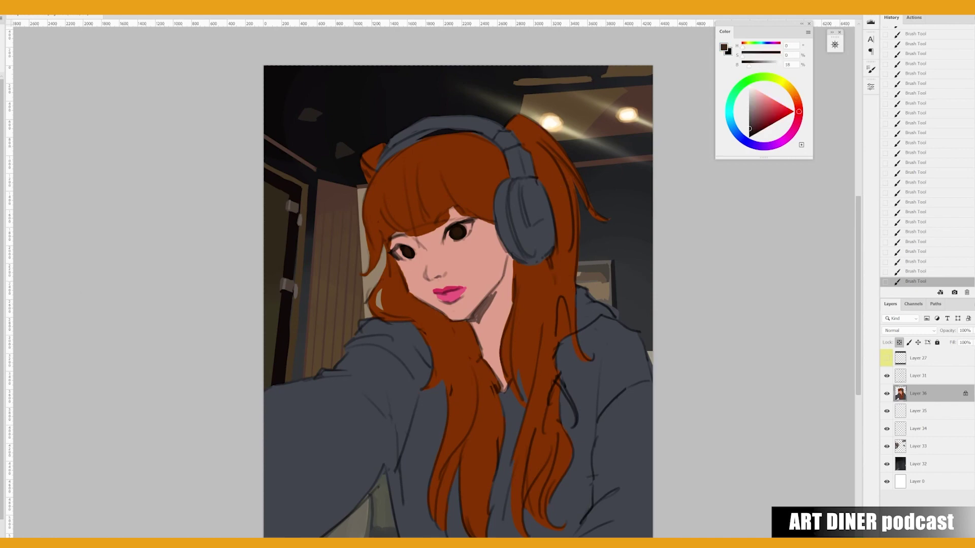
Block in dark grey shadows under the outstretched arm, across the lower torso, and on the other sleeve and shoulder, using a Magic Wand selection.
right_click(403, 457)
mouse_move(401, 457)
left_mouse_down()
mouse_move(408, 385)
mouse_move(329, 522)
mouse_move(377, 480)
mouse_move(374, 445)
mouse_move(403, 463)
mouse_move(433, 456)
mouse_move(404, 490)
left_mouse_up()
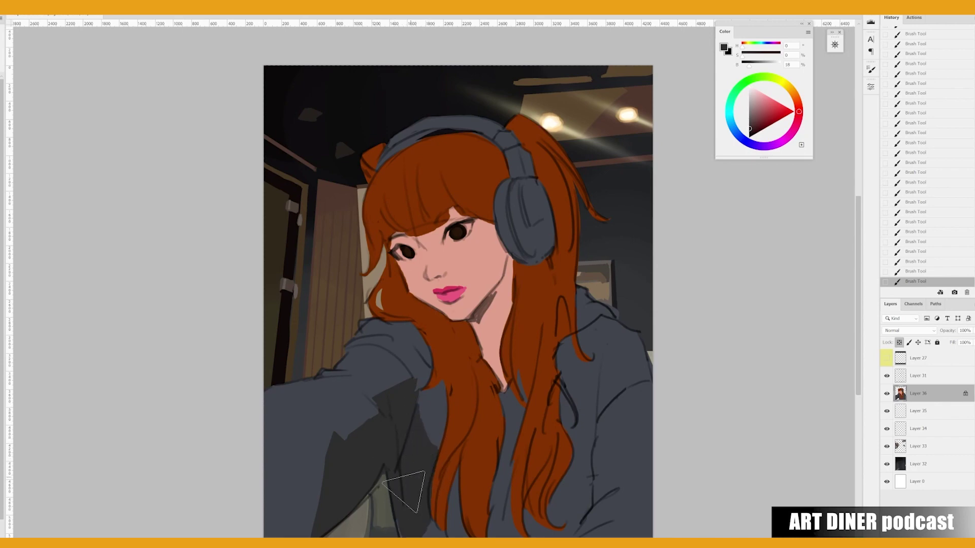
key("w")
left_click(401, 528)
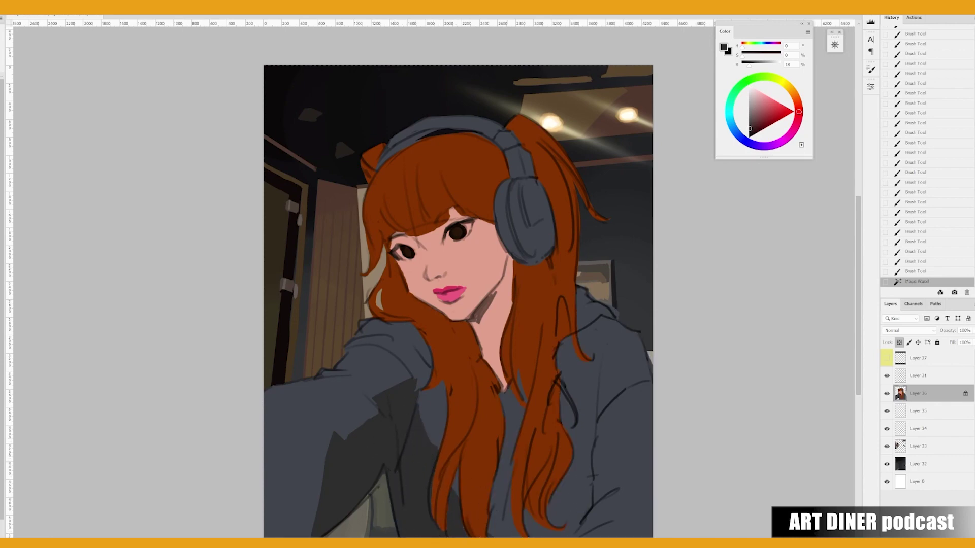
left_click_drag(600, 422, 605, 507)
mouse_move(640, 457)
left_mouse_down()
mouse_move(609, 437)
mouse_move(627, 482)
mouse_move(609, 523)
left_mouse_up()
mouse_move(634, 487)
left_mouse_down()
mouse_move(569, 533)
mouse_move(632, 495)
mouse_move(528, 531)
left_mouse_up()
left_click_drag(594, 487, 541, 510)
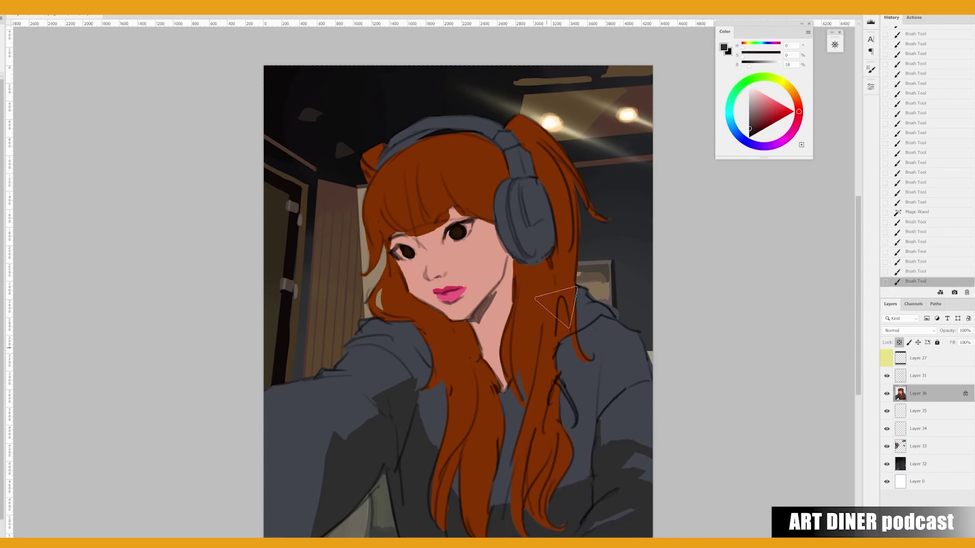
mouse_move(560, 320)
left_mouse_down()
mouse_move(584, 366)
mouse_move(569, 386)
left_mouse_up()
left_click_drag(412, 312, 508, 472)
Deselect and paint near-black fold shadows at the armpit, reshaping the dark shadow edge along the outstretched arm's underside.
right_click(517, 416)
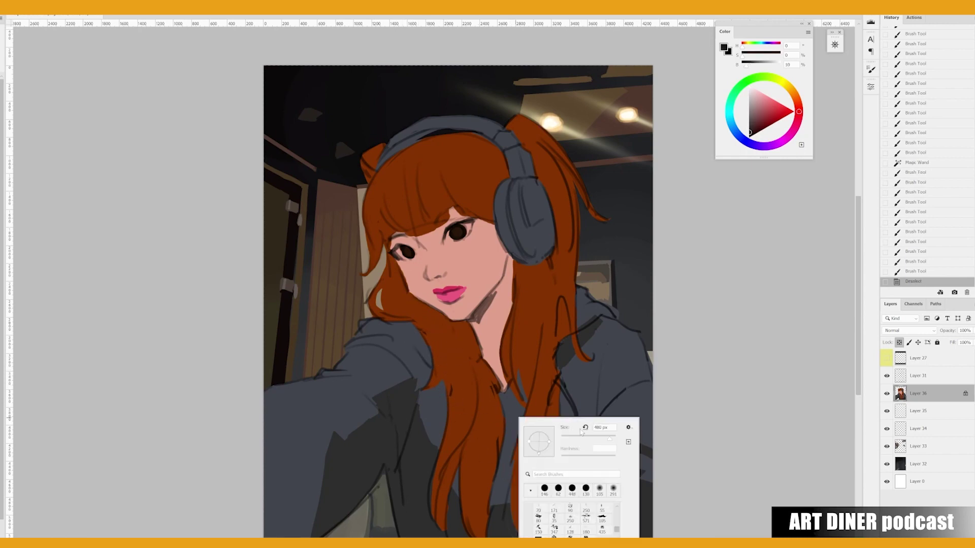
left_click_drag(396, 391, 393, 457)
mouse_move(402, 413)
left_mouse_down()
mouse_move(391, 463)
mouse_move(406, 447)
left_mouse_up()
mouse_move(419, 386)
left_mouse_down()
mouse_move(374, 483)
mouse_move(307, 536)
left_mouse_up()
left_click(332, 508, "alt")
left_click_drag(335, 505, 307, 536)
Sample the shadow tones and deepen the hoodie folds down the torso side and between the long hair locks.
left_click(381, 451, "alt")
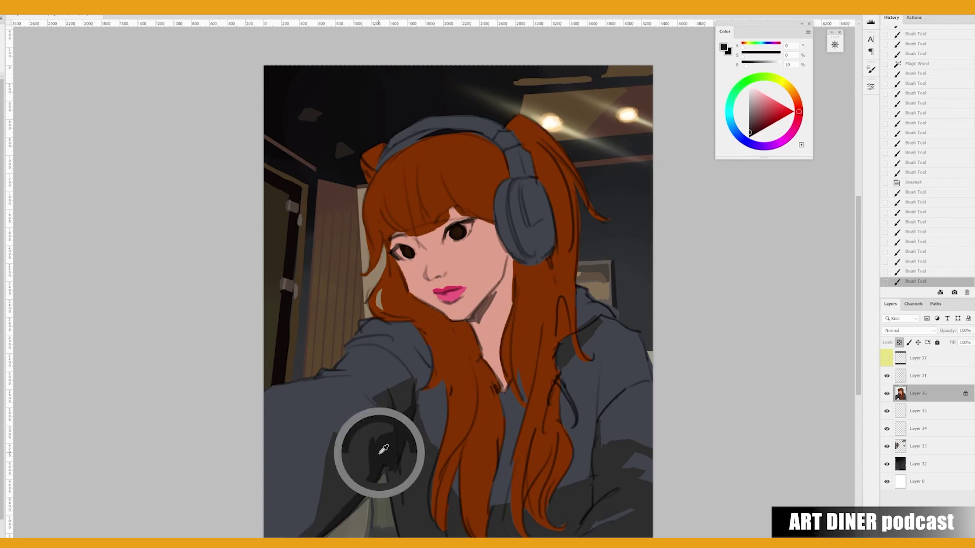
left_click_drag(398, 452, 402, 533)
left_click_drag(401, 493, 403, 536)
mouse_move(406, 469)
left_mouse_down()
mouse_move(419, 443)
mouse_move(406, 508)
mouse_move(463, 536)
mouse_move(441, 535)
mouse_move(431, 486)
left_mouse_up()
left_click(469, 511, "alt")
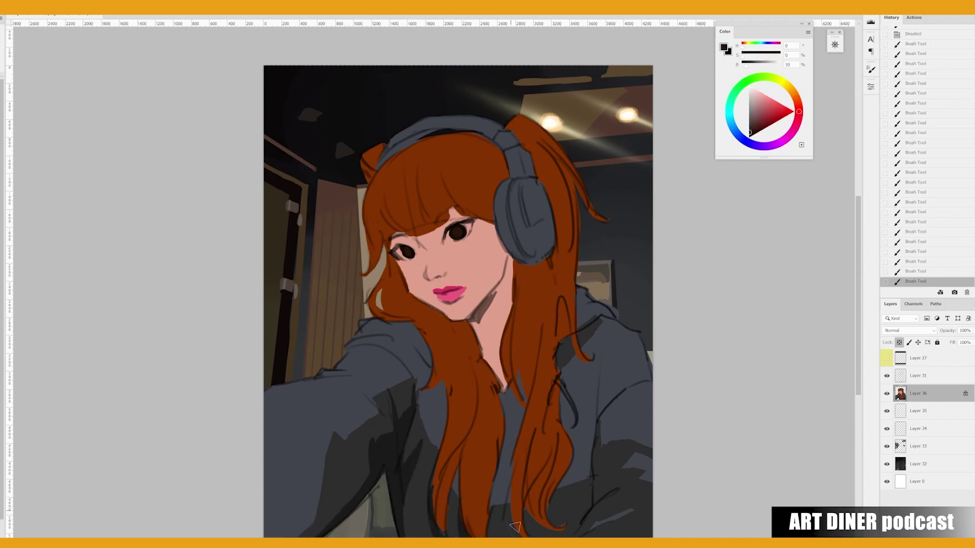
mouse_move(522, 496)
left_mouse_down()
mouse_move(507, 535)
mouse_move(541, 528)
left_mouse_up()
left_click(519, 491, "alt")
left_click(519, 529, "alt")
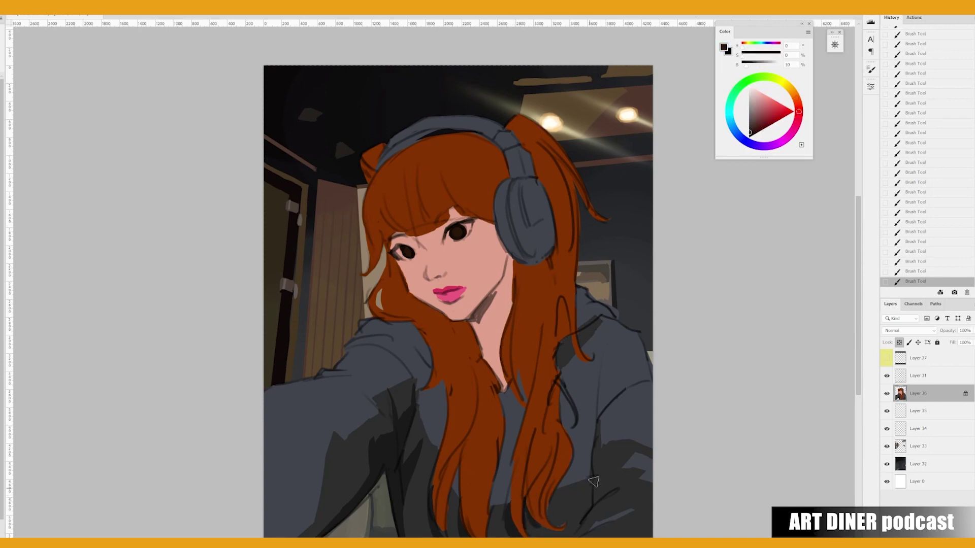
Deepen the near-black shadow folds on the far sleeve and shade the neck under the jaw in a dusty red tone.
mouse_move(594, 441)
left_mouse_down()
mouse_move(589, 518)
mouse_move(579, 525)
left_mouse_up()
left_click_drag(644, 515, 613, 485)
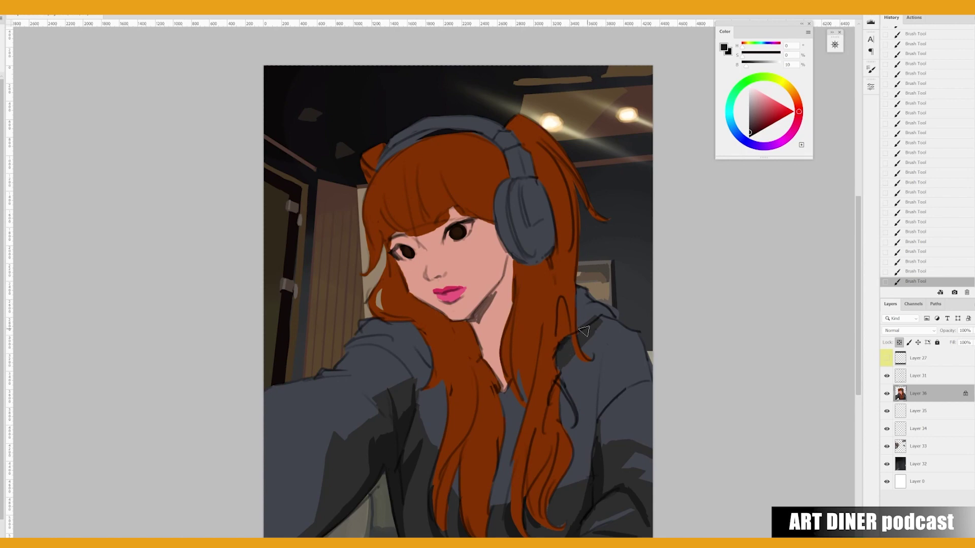
left_click(486, 306, "alt")
mouse_move(501, 281)
left_mouse_down()
mouse_move(475, 325)
mouse_move(487, 331)
mouse_move(509, 311)
mouse_move(500, 293)
mouse_move(515, 315)
mouse_move(503, 320)
left_mouse_up()
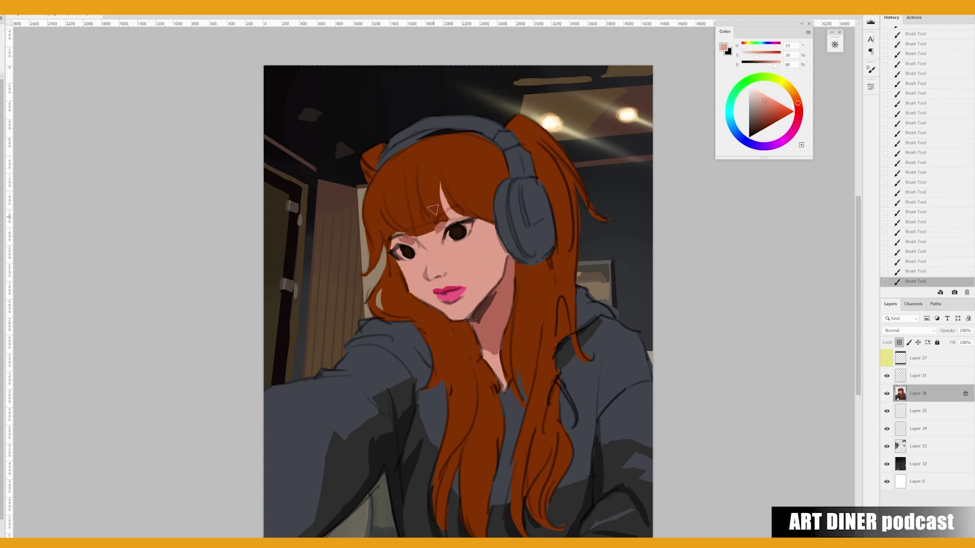
Refine the forehead gaps in the fringe and the jaw edge with sampled rust brown and skin tones.
left_click(431, 196, "alt")
left_click(447, 222, "alt")
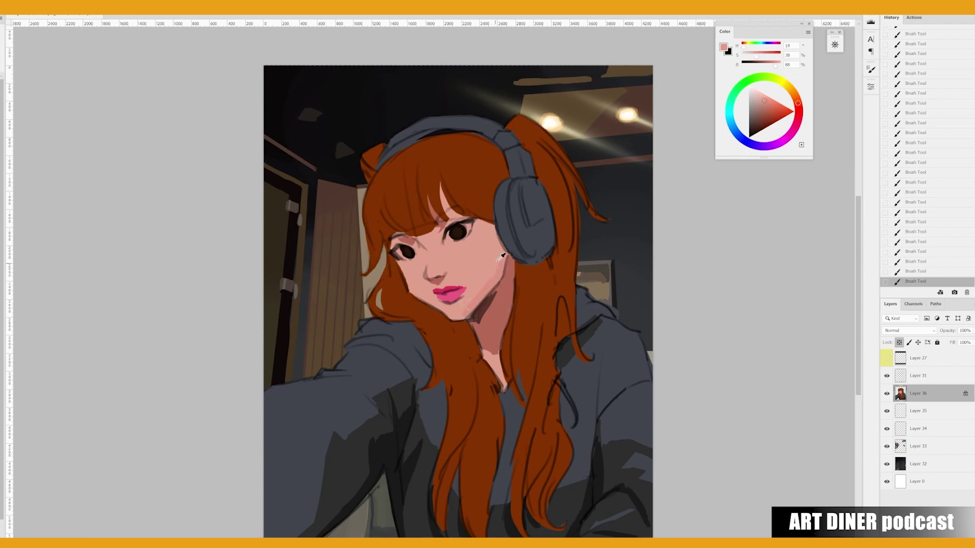
left_click(436, 315, "alt")
key("h")
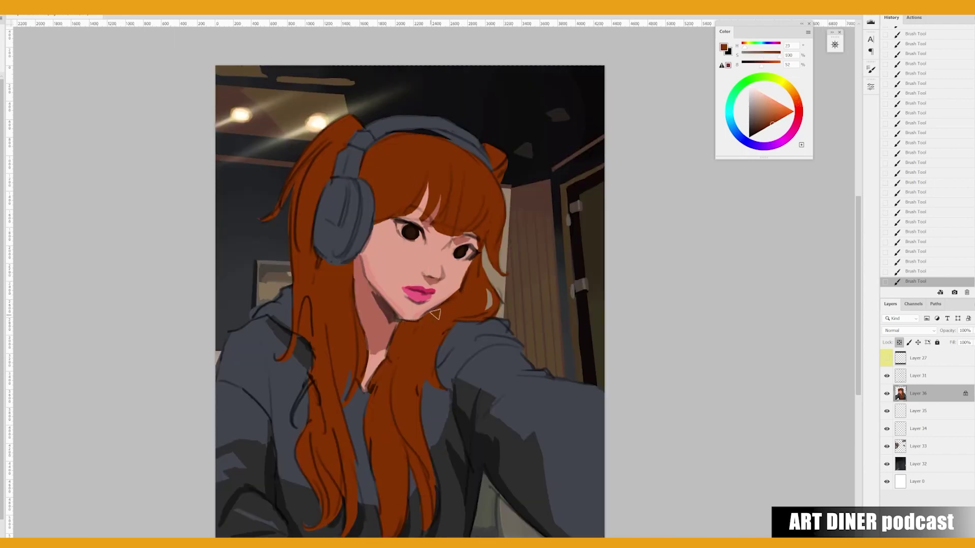
Set the line-art layer, Layer 31, to the Overlay blending mode.
left_click(886, 376)
left_click(887, 376)
left_click(918, 376)
left_click(909, 331)
left_click(901, 419)
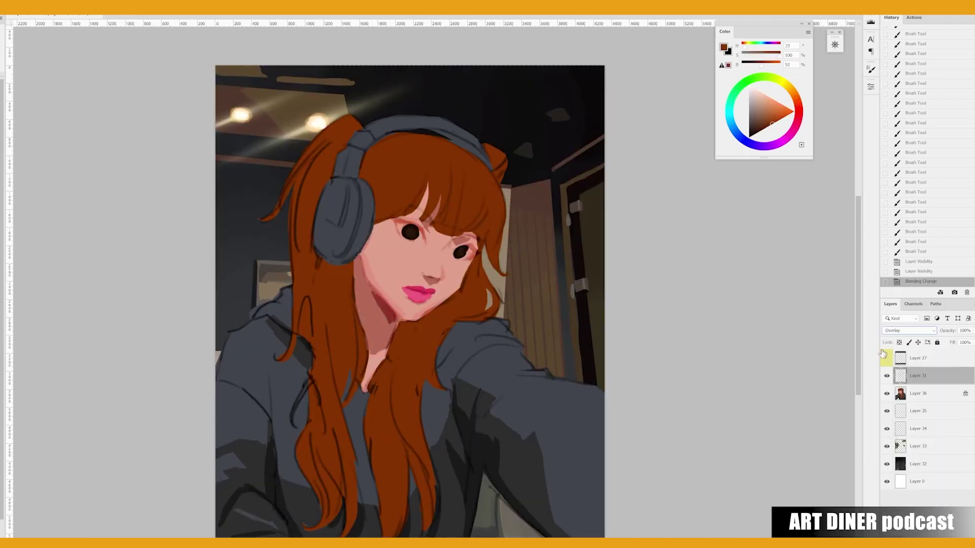
Duplicate the line-art layer beneath itself and set the upper one to Multiply at 54% opacity.
left_click_drag(918, 376, 922, 394)
left_click(909, 331)
left_click(909, 355)
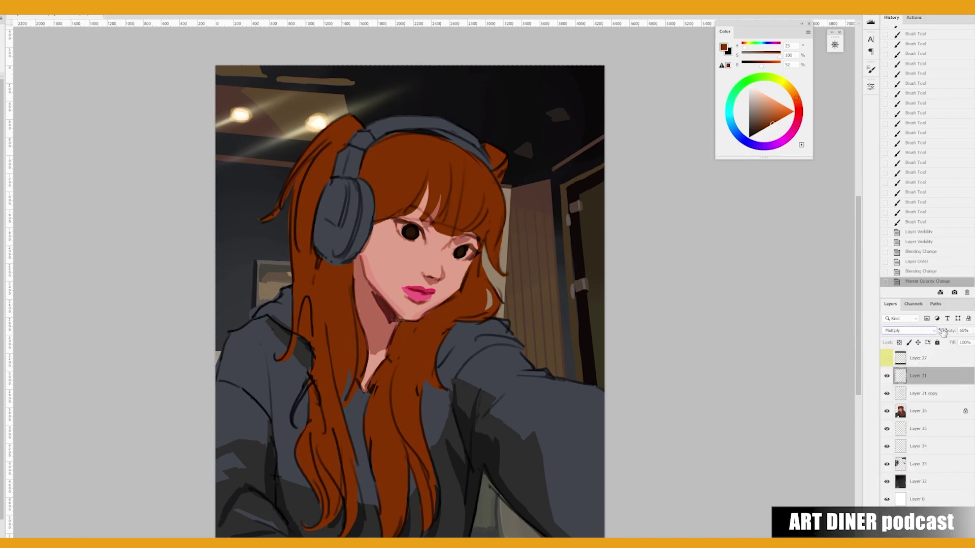
key("5")
key("8")
Clip both line-art layers to the girl layer, keep a hidden duplicate near the bottom of the stack, and select Layer 36.
left_click(909, 402, "alt")
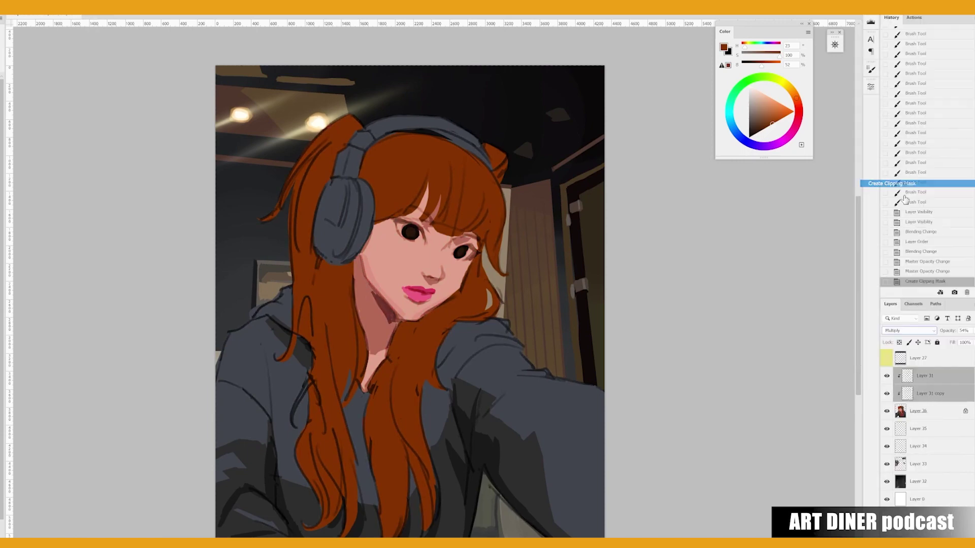
left_click_drag(922, 402, 922, 490)
left_click(887, 500)
left_click(925, 376)
left_click(919, 411)
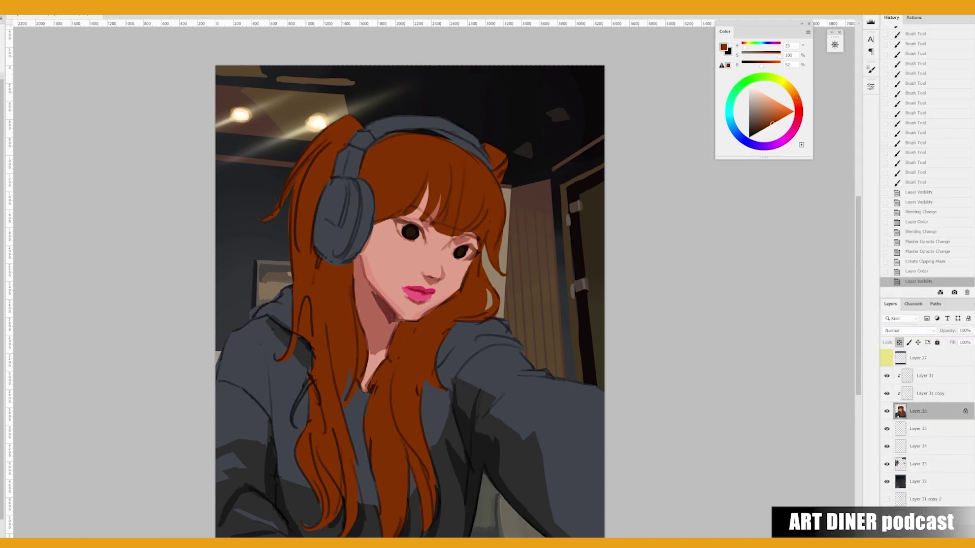
Paint the whites of both eyes around the dark irises in a pale cream colour.
left_click(407, 229, "alt")
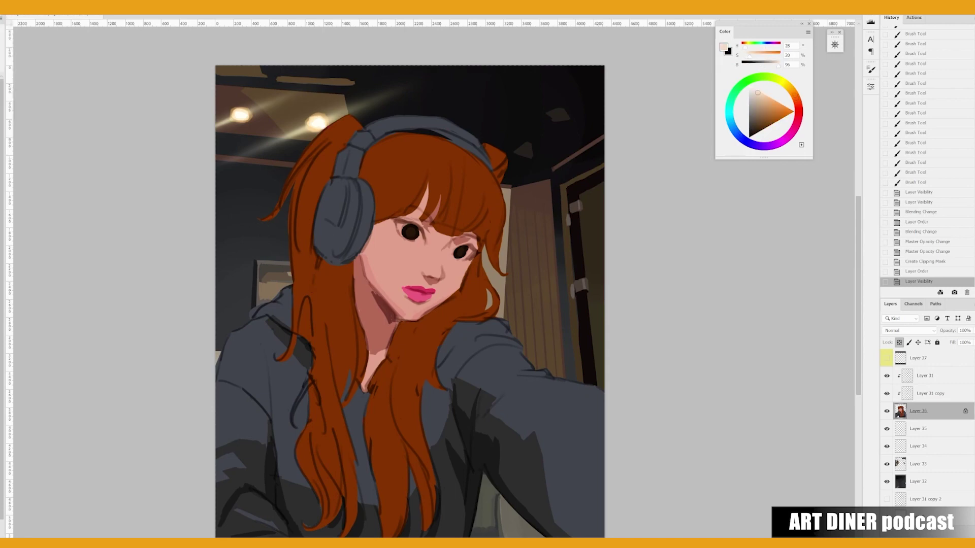
left_click(757, 92)
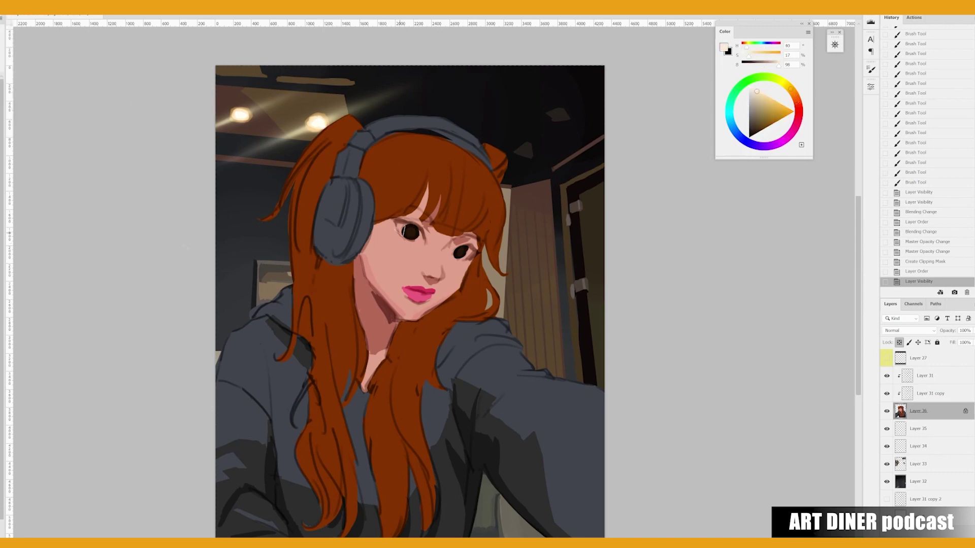
left_click_drag(404, 231, 409, 232)
left_click(415, 235)
left_click(418, 235)
left_click(423, 236)
left_click(427, 236)
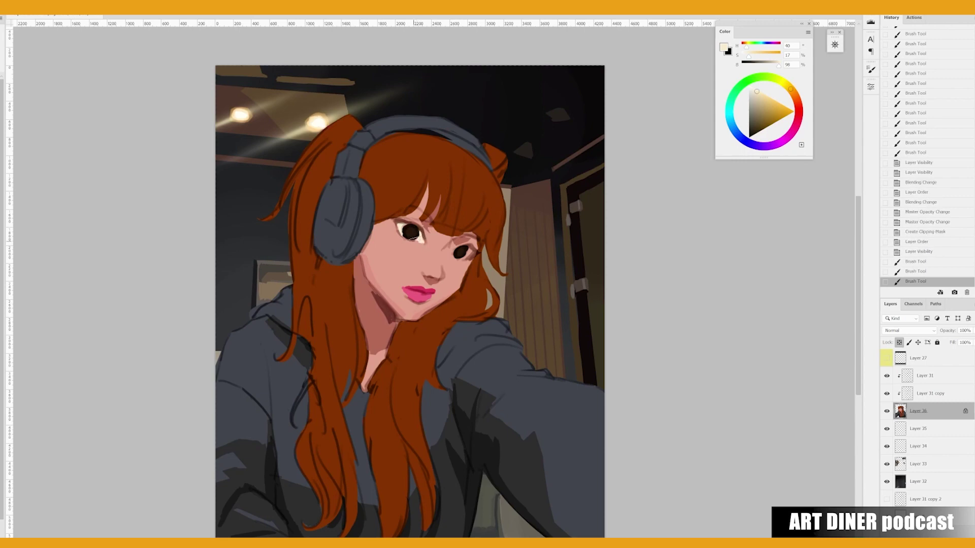
left_click(461, 253)
left_click(465, 254)
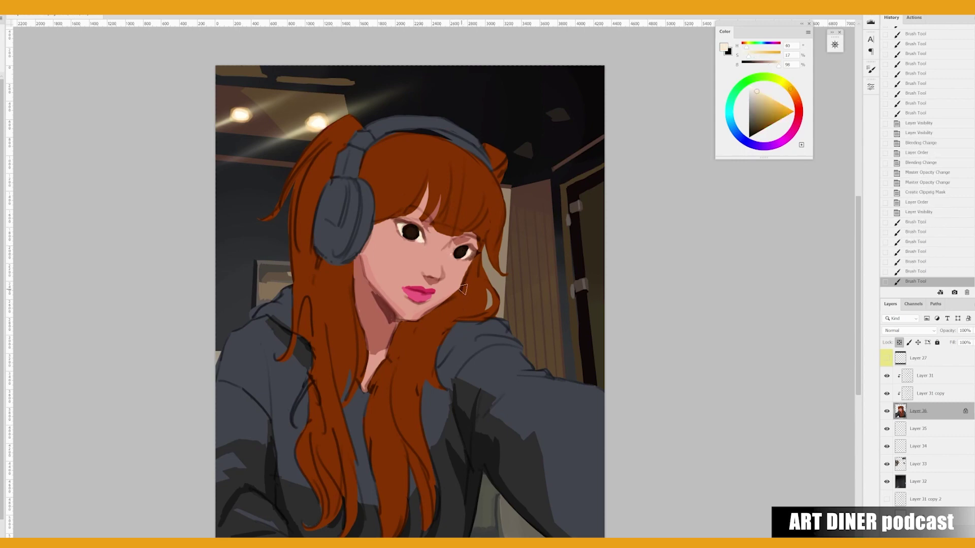
Select the outstretched sleeve, its shadows and the lower torso areas of the hoodie with the Magic Wand.
key("w")
left_click(582, 425)
left_click(487, 356, "shift")
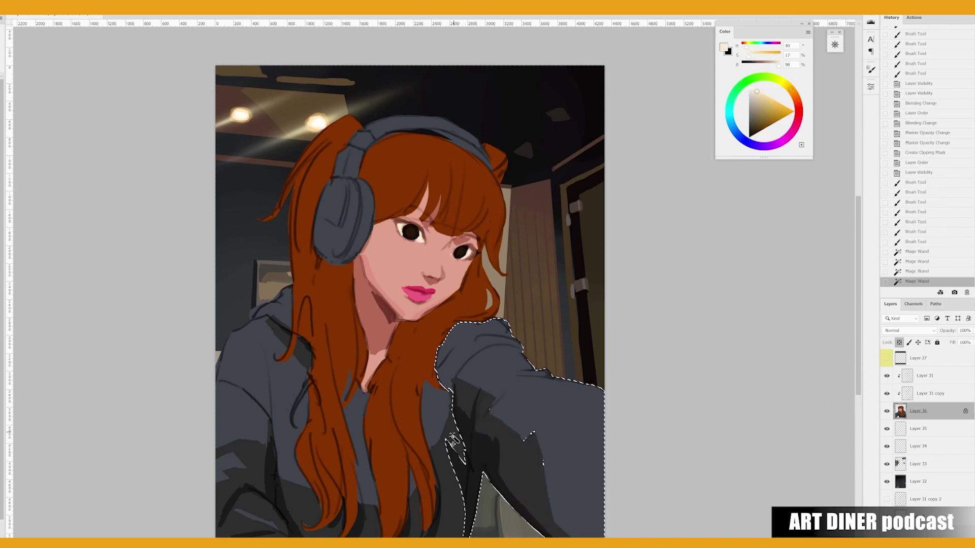
left_click(482, 396, "shift")
left_click(456, 447, "shift")
left_click(437, 447, "shift")
left_click(498, 492, "shift")
left_click(421, 510, "shift")
left_click(401, 513, "shift")
left_click(367, 518, "shift")
left_click(335, 523, "shift")
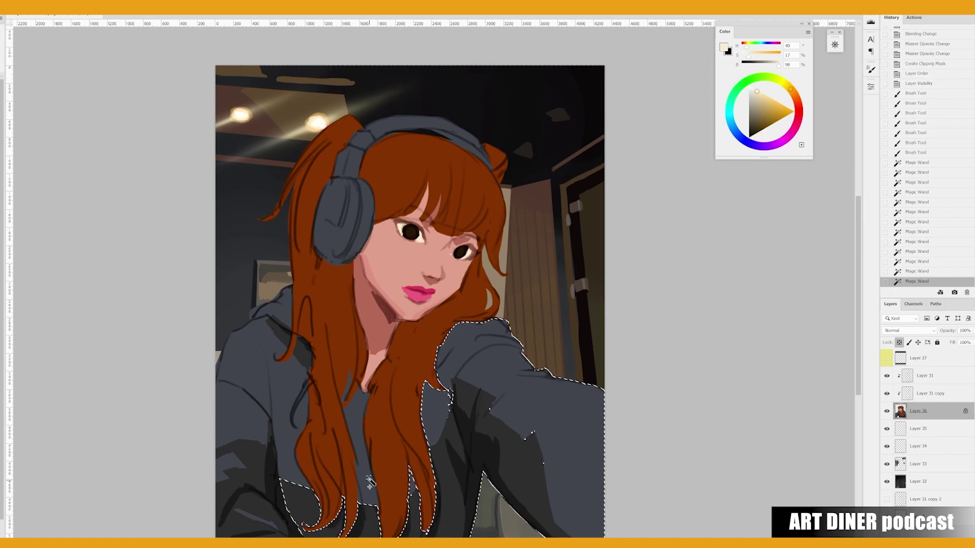
Extend the Magic Wand selection to the rest of the hoodie, the far shoulder and sleeve, and the headphones.
left_click(371, 468, "shift")
left_click(275, 345, "shift")
left_click(254, 523, "shift")
left_click(243, 522, "shift")
left_click(254, 528, "shift")
left_click(269, 457, "shift")
left_click(280, 331, "shift")
left_click(300, 351, "shift")
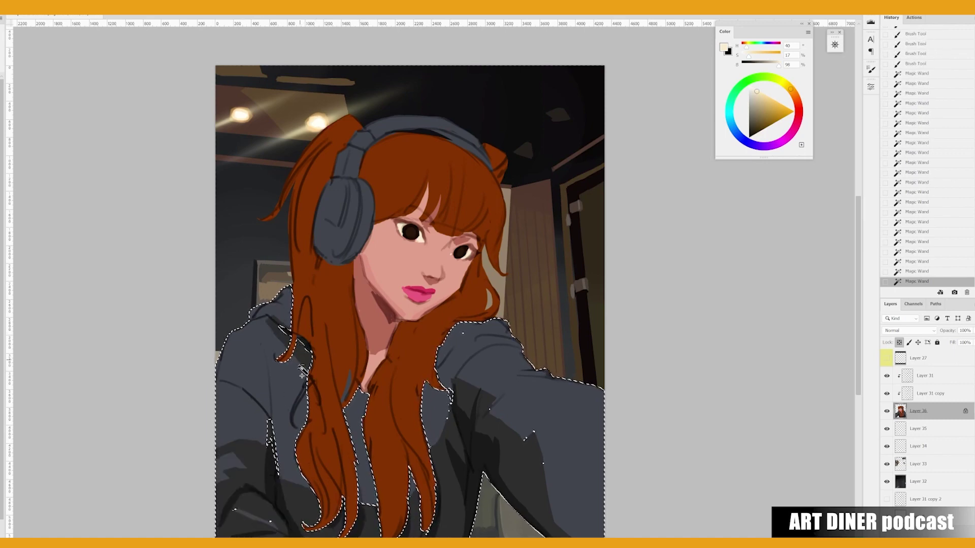
left_click(304, 386, "shift")
left_click(323, 447, "shift")
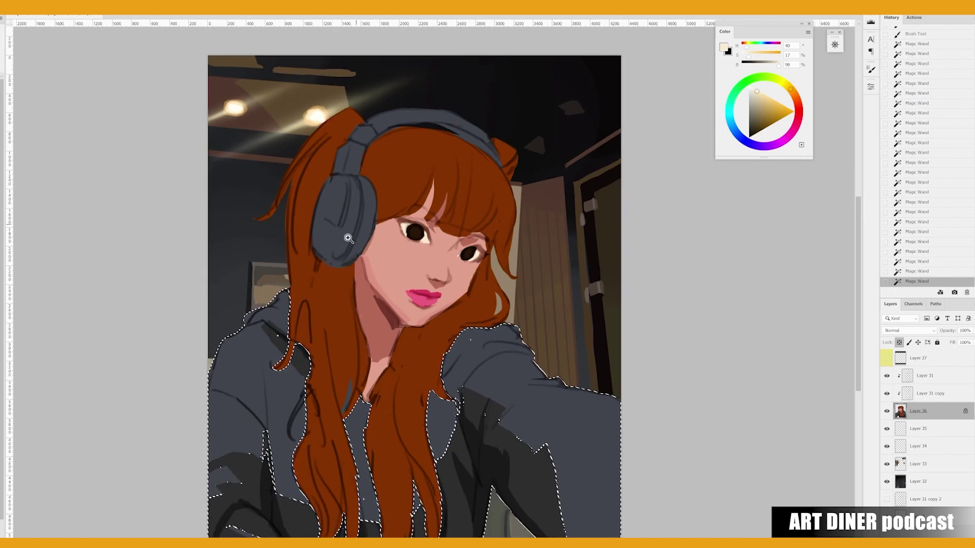
left_click(340, 228, "shift")
Darken the selected hoodie and headphones with Levels, setting the midtone input to 0.75, and deselect.
left_click_drag(389, 292, 395, 294)
key("ctrl+l")
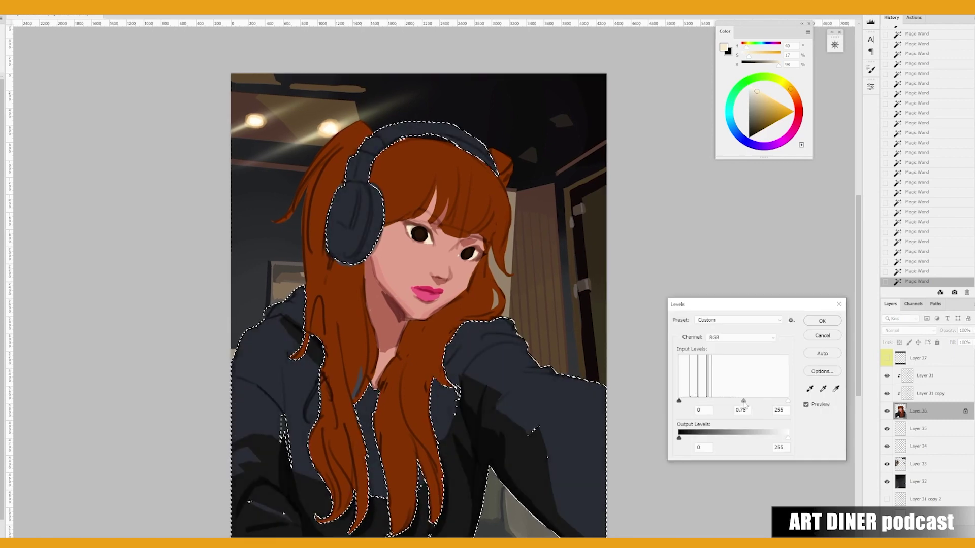
key("Return")
key("ctrl+d")
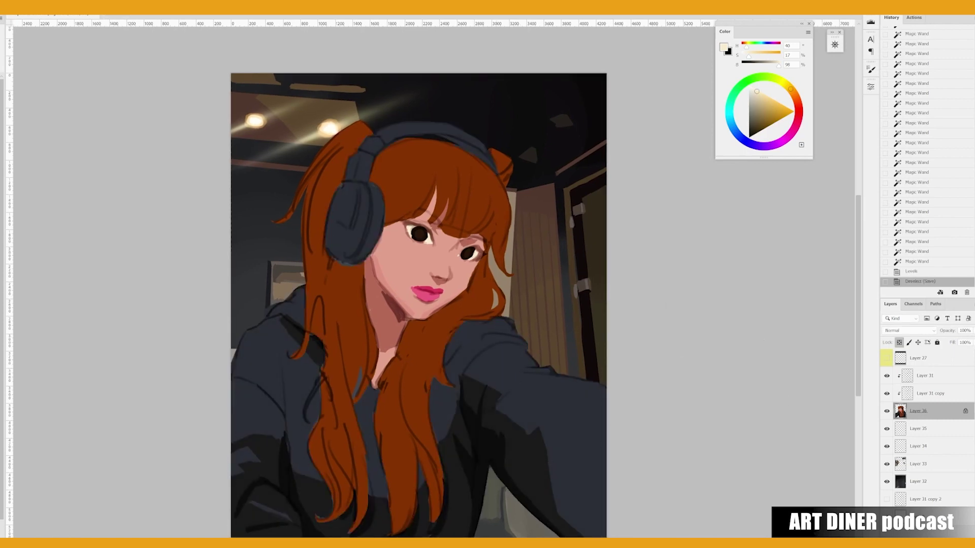
Add a clipped layer above the line art and draw a thin near-black headphone cable from the ear cup down over the hair.
key("ctrl+shift+alt+n")
key("ctrl+bracketright")
left_click(330, 262, "alt")
right_click(386, 274)
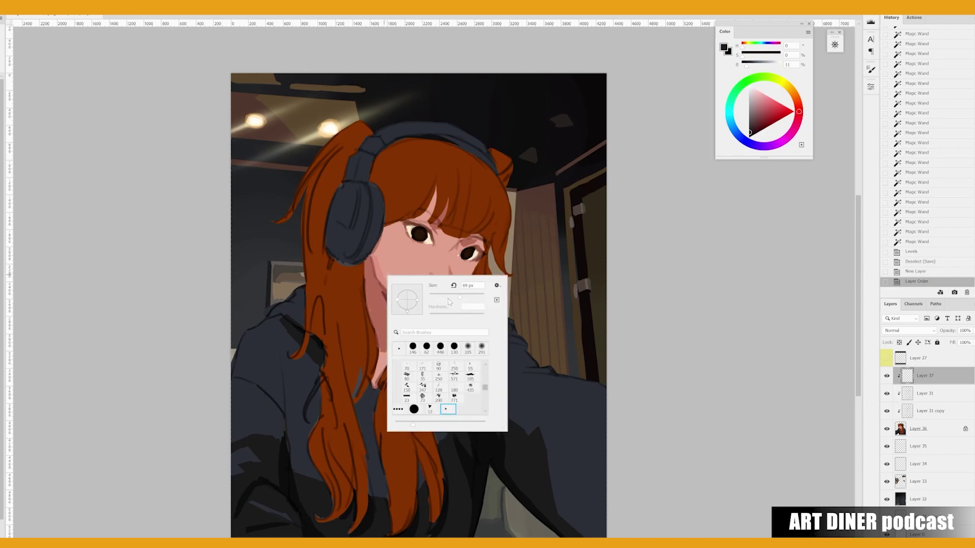
key("Return")
mouse_move(329, 265)
left_mouse_down()
mouse_move(350, 260)
mouse_move(316, 391)
mouse_move(368, 521)
mouse_move(317, 303)
mouse_move(315, 402)
left_mouse_up()
left_click(331, 264, "alt")
left_click(342, 247, "alt")
key("ctrl+z")
Paint dark brown shadows into the hair beneath the ear cup, beside the neck.
left_click(368, 285, "alt")
mouse_move(360, 259)
left_mouse_down()
mouse_move(350, 299)
mouse_move(357, 292)
mouse_move(346, 302)
left_mouse_up()
left_click_drag(348, 267, 345, 275)
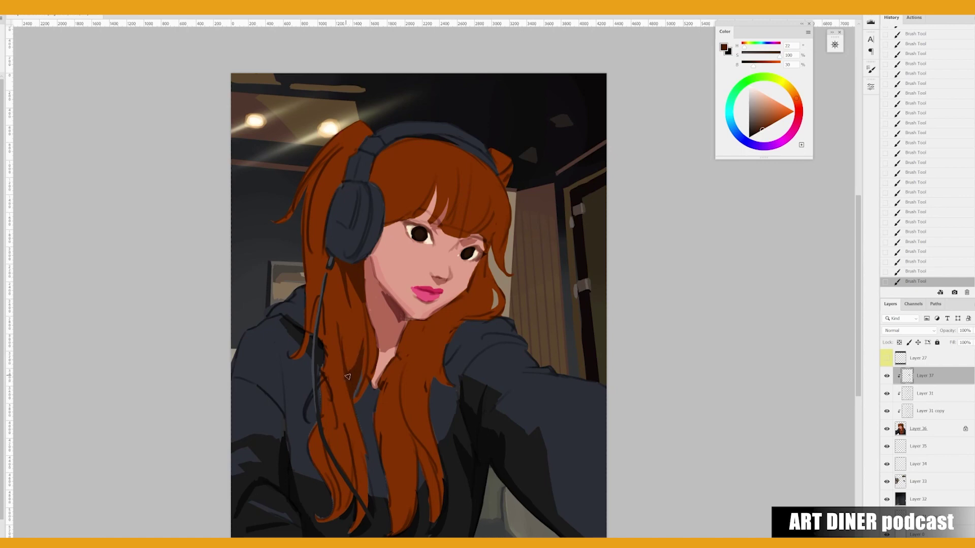
Retouch the collar opening and the shadow under the jaw with sampled tones, undoing the last stroke.
left_click(365, 379, "alt")
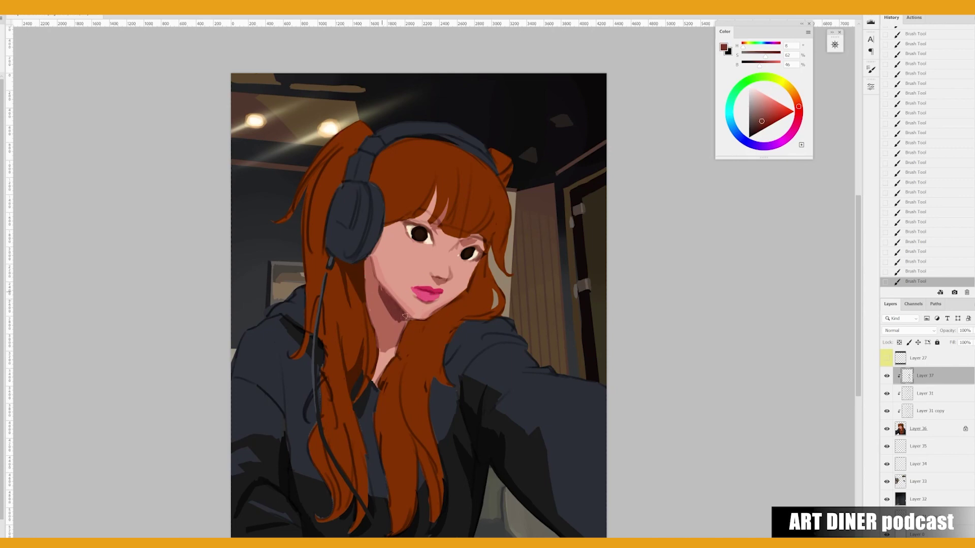
left_click(377, 270, "alt")
key("h")
key("ctrl+plus")
key("ctrl+z")
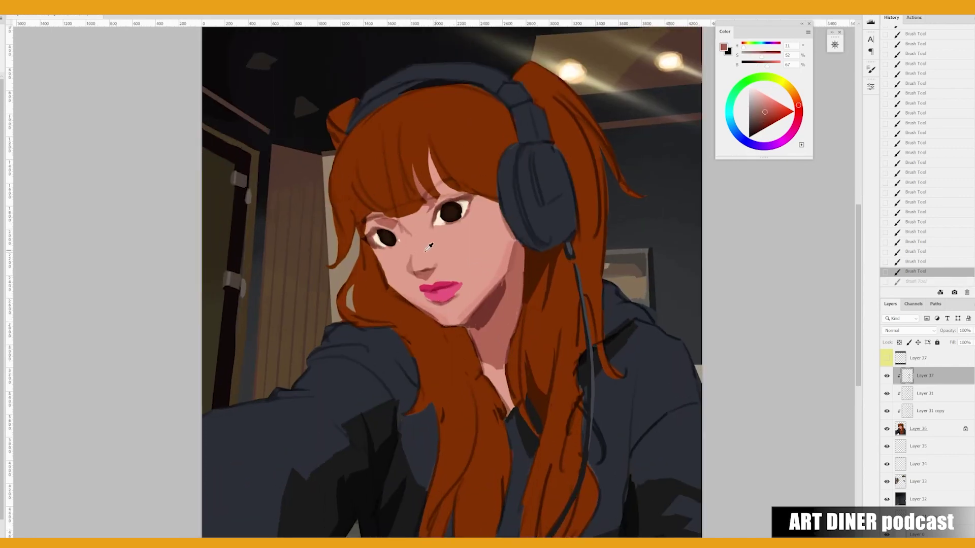
Pick a warmer, more saturated pink and paint blush on the nose and the cheek beside the headphones.
left_click(766, 97)
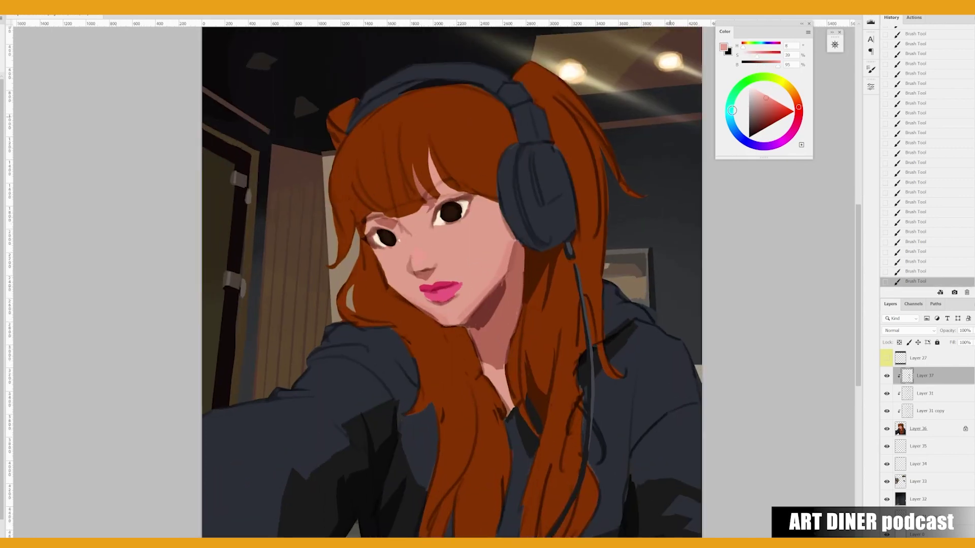
left_click(775, 104)
left_click_drag(416, 248, 424, 263)
right_click(455, 245)
left_click_drag(470, 219, 485, 223)
left_click(464, 238, "alt")
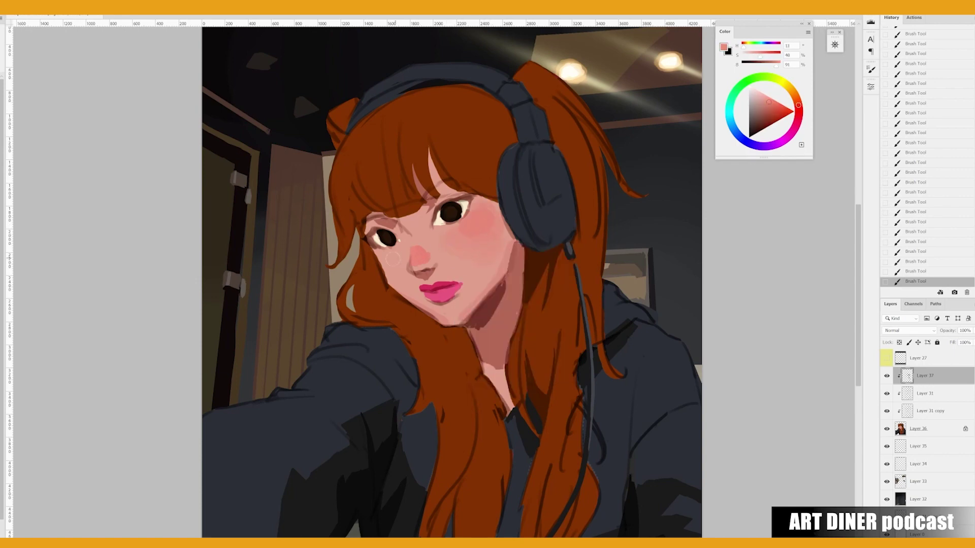
Blend the nose blush into the bridge and surrounding face with a sampled skin tone.
left_click(426, 239, "alt")
left_click_drag(419, 232, 430, 244)
right_click(414, 274)
key("Escape")
Sample the dark iris colour and paint fine upper lash lines with extended outer corners on both eyes.
left_click(453, 207, "alt")
right_click(461, 234)
key("Escape")
left_click(451, 211, "alt")
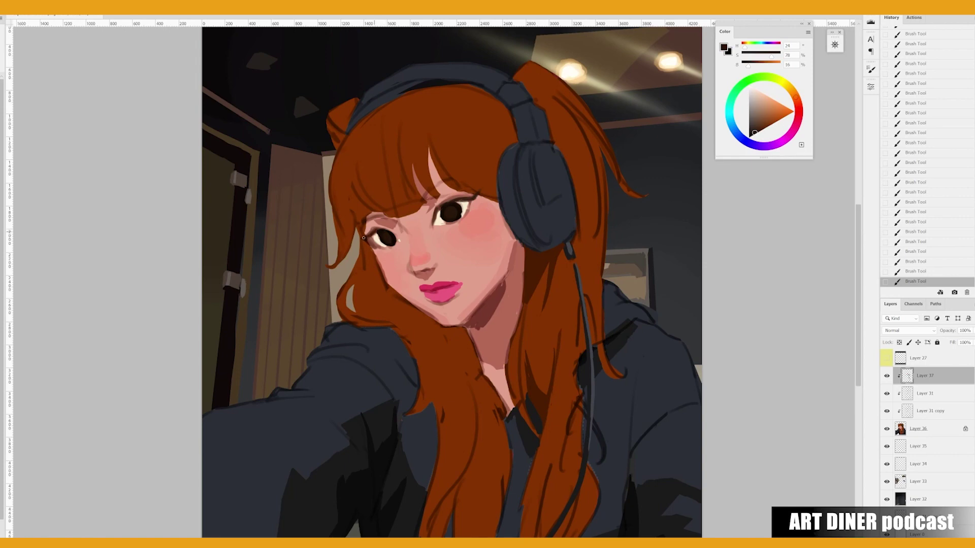
key("h")
Define the nostrils and the underside of the nose with sampled reddish-brown shadow tones.
left_click(489, 232, "alt")
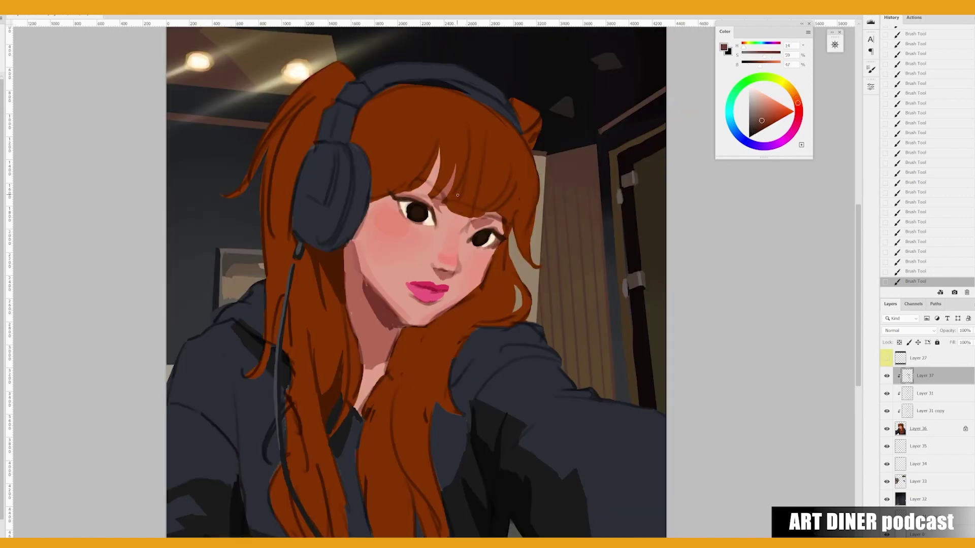
left_click(440, 262, "alt")
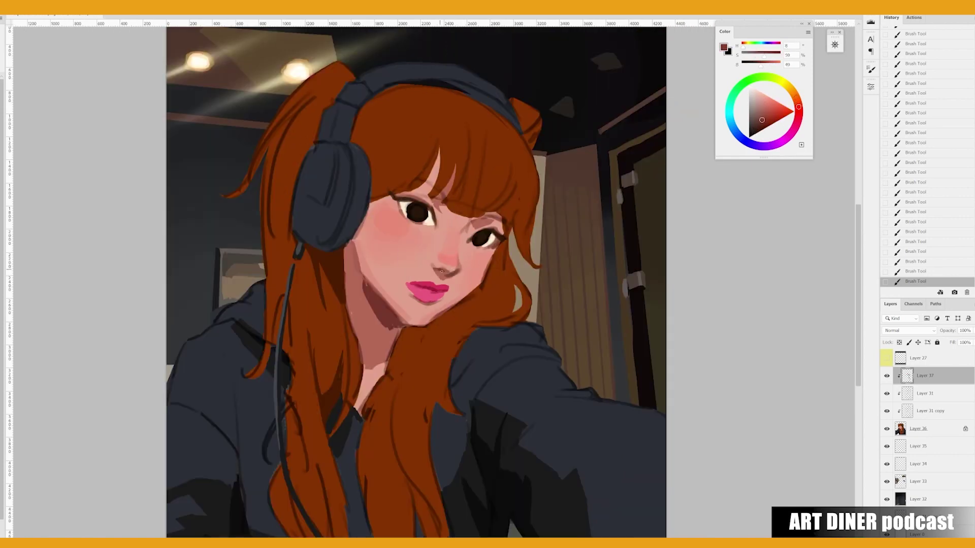
left_click(438, 262, "alt")
left_click(443, 272, "alt")
Paint dark brown strand lines into the hair beside the cheek and under the chin.
left_click(482, 285, "alt")
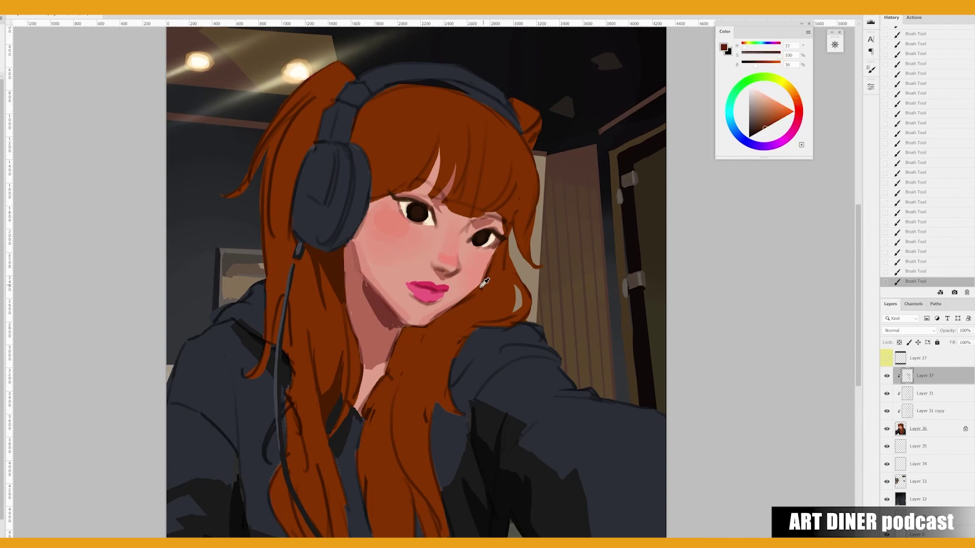
right_click(497, 251)
key("Escape")
key("h")
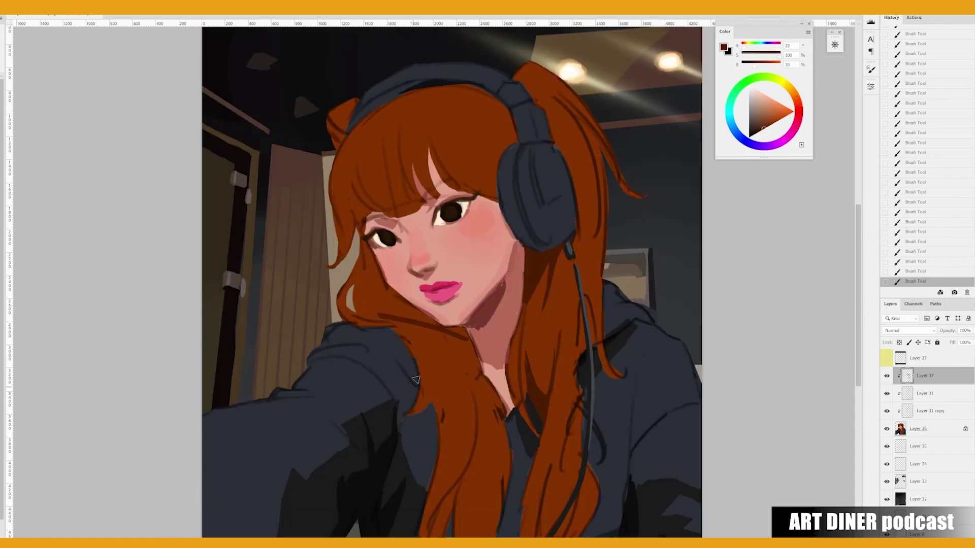
Fill the hair behind the cheek and chin with dark brown shadow and clean up the jawline and neck shading.
key("h")
left_click(330, 262, "alt")
mouse_move(401, 329)
left_mouse_down()
mouse_move(405, 350)
mouse_move(478, 307)
mouse_move(407, 327)
mouse_move(368, 287)
mouse_move(399, 329)
mouse_move(369, 287)
mouse_move(396, 316)
mouse_move(482, 292)
left_mouse_up()
left_click(392, 322, "alt")
left_click(404, 305, "alt")
left_click(459, 317, "alt")
mouse_move(503, 246)
left_mouse_down()
mouse_move(497, 315)
mouse_move(485, 307)
left_mouse_up()
left_click_drag(502, 269, 480, 308)
Refine the contour of the far cheek and jaw with sampled skin, red and dark brown tones.
left_click(498, 266, "alt")
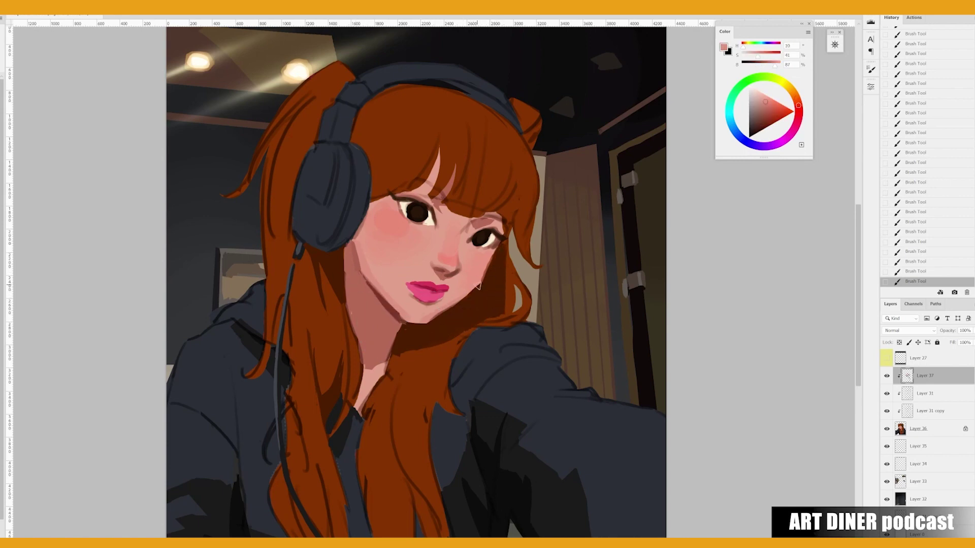
left_click(492, 259, "alt")
key("h")
left_click_drag(391, 346, 457, 239)
right_click(457, 239)
key("Escape")
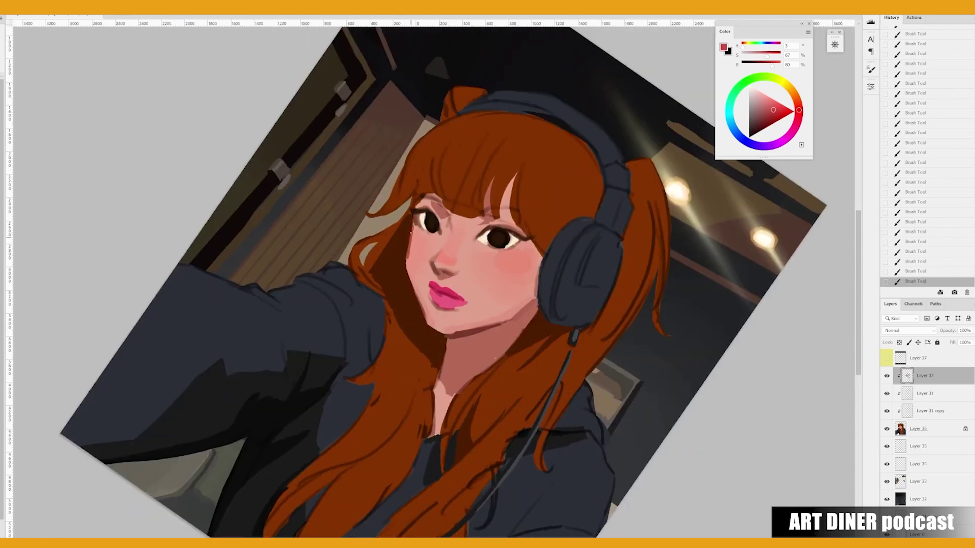
left_click(401, 242, "alt")
left_click_drag(409, 268, 422, 309)
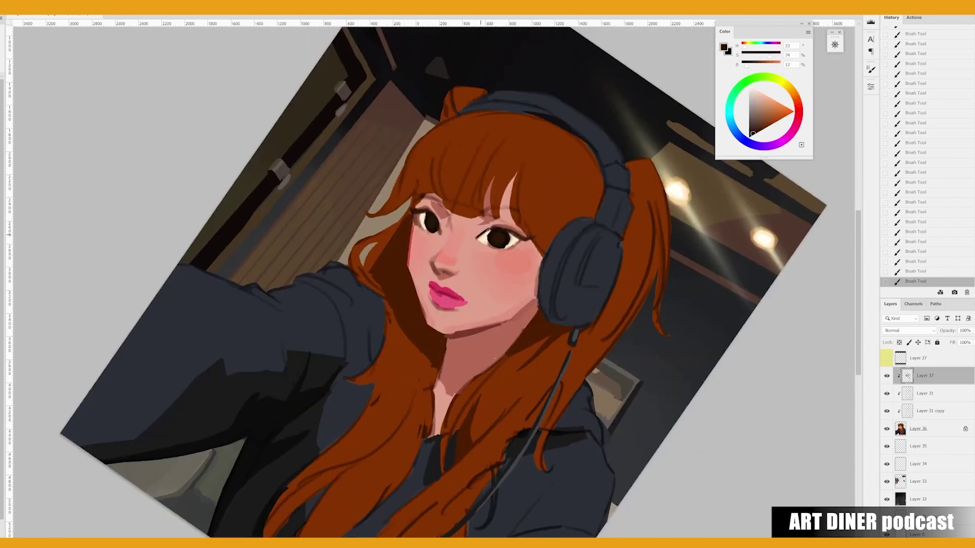
Retouch the eyelids and brow area with sampled skin and shadow tones, and sample the dark brown hair shadow beside the face.
left_click(514, 228, "alt")
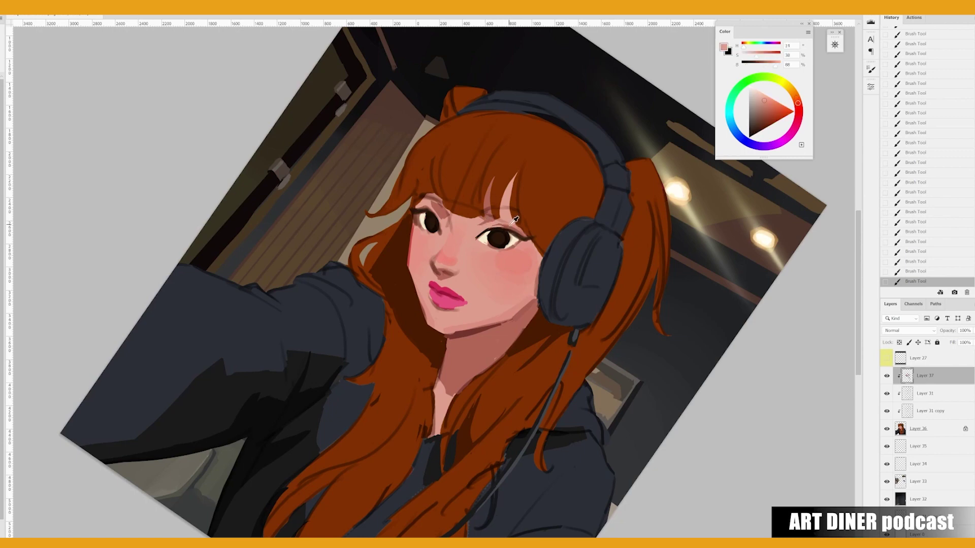
left_click(434, 216, "alt")
left_click(426, 208, "alt")
left_click(438, 205, "alt")
key("ctrl+shift+h")
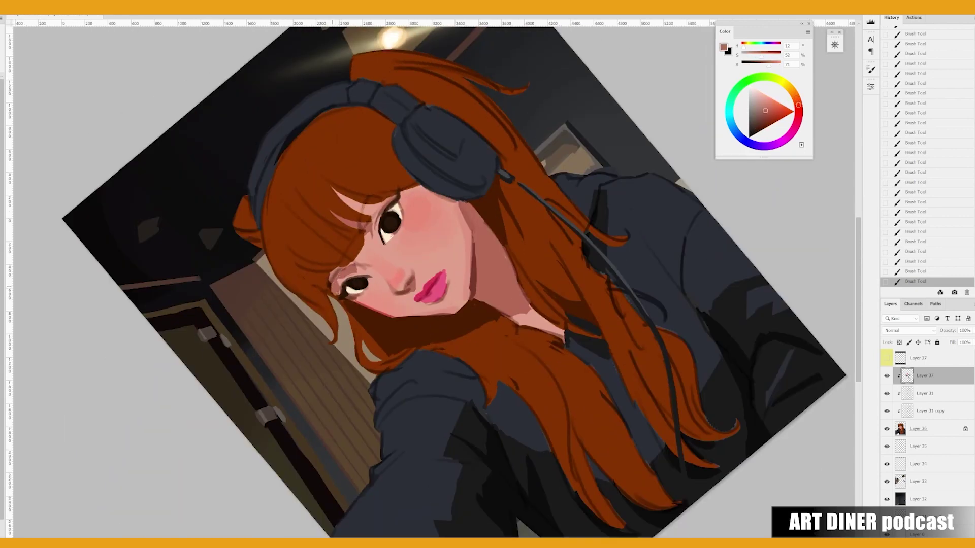
left_click(351, 301, "alt")
key("ctrl+shift+h")
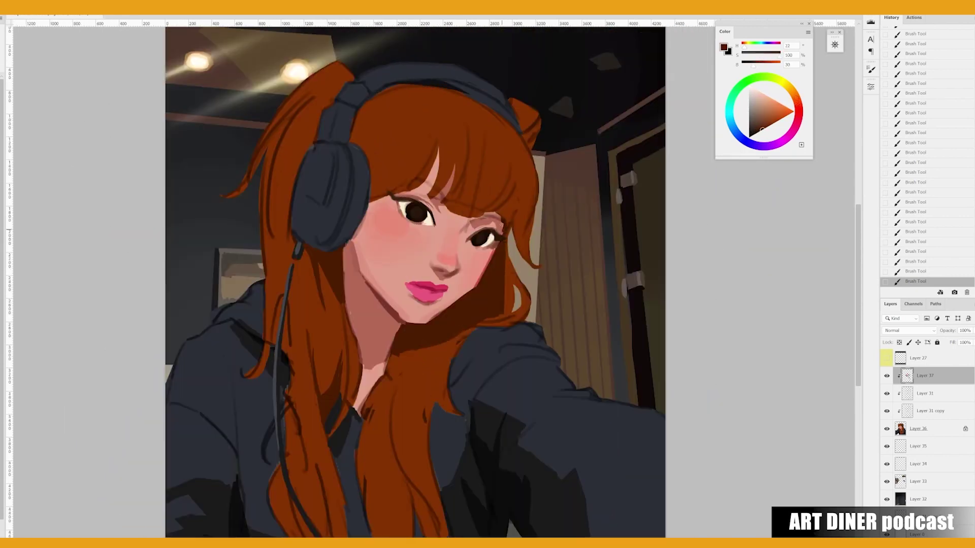
Refine the hair lock curling beside the far cheek with sampled reddish-brown and dark brown tones.
left_click(465, 181, "alt")
left_click(499, 278, "alt")
left_click(513, 288, "alt")
mouse_move(530, 311)
left_mouse_down()
mouse_move(461, 336)
mouse_move(490, 315)
mouse_move(457, 351)
left_mouse_up()
left_click_drag(499, 326, 527, 332)
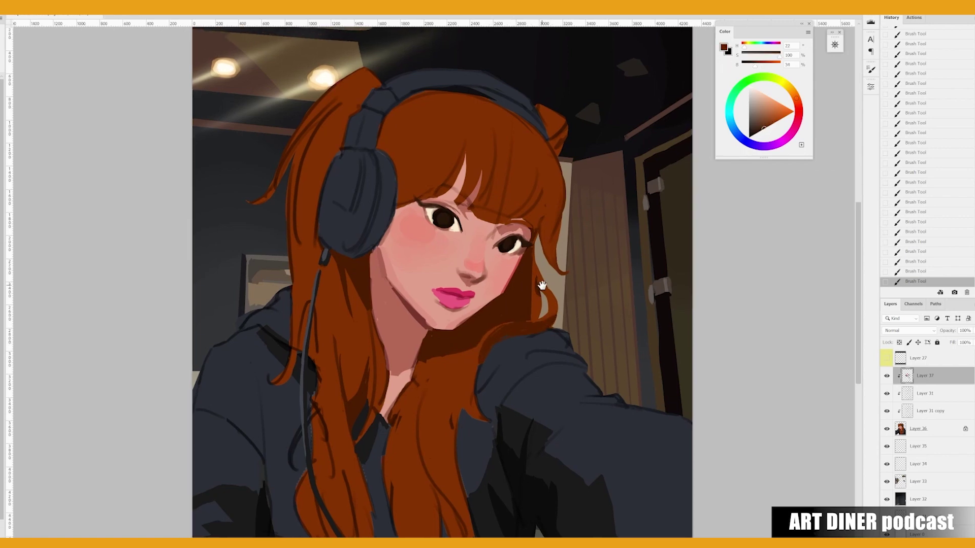
Retouch the far jaw and chin edge with sampled skin, pink and reddish shadow tones.
left_click(465, 315, "alt")
left_click(486, 304, "alt")
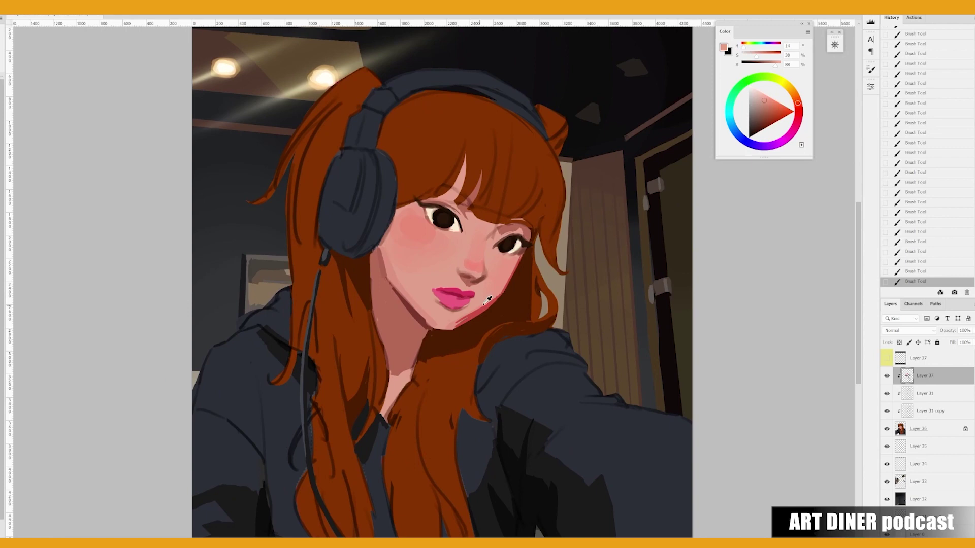
left_click(459, 324, "alt")
left_click(466, 320, "alt")
key("r")
left_click_drag(454, 404, 380, 281)
left_click(421, 324, "alt")
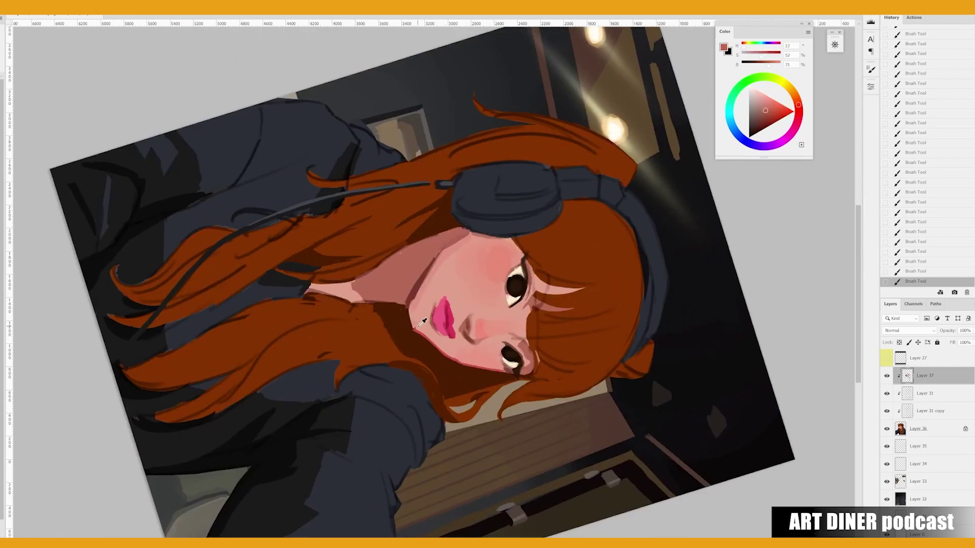
left_click(409, 329, "alt")
left_click(414, 308, "alt")
key("r")
key("Escape")
Flip the canvas horizontally and clean up the shadow under the jaw and beside the neck with sampled dark red-brown tones.
key("ctrl+shift+h")
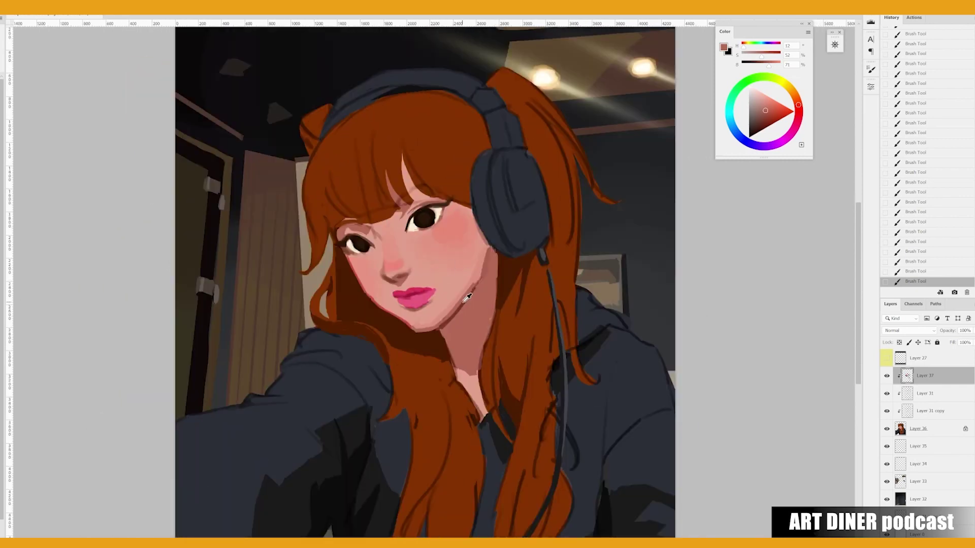
left_click(452, 315, "alt")
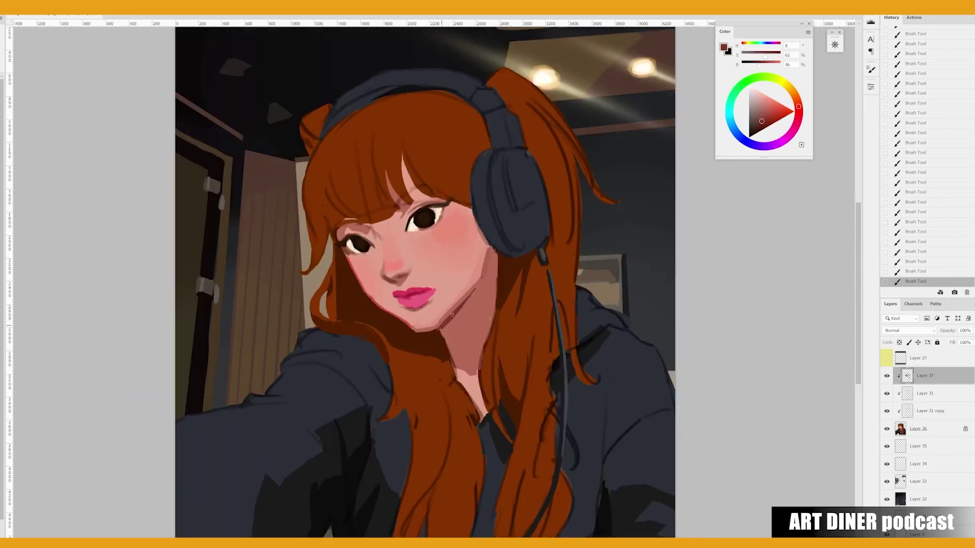
left_click_drag(445, 329, 453, 324)
left_click(452, 316, "alt")
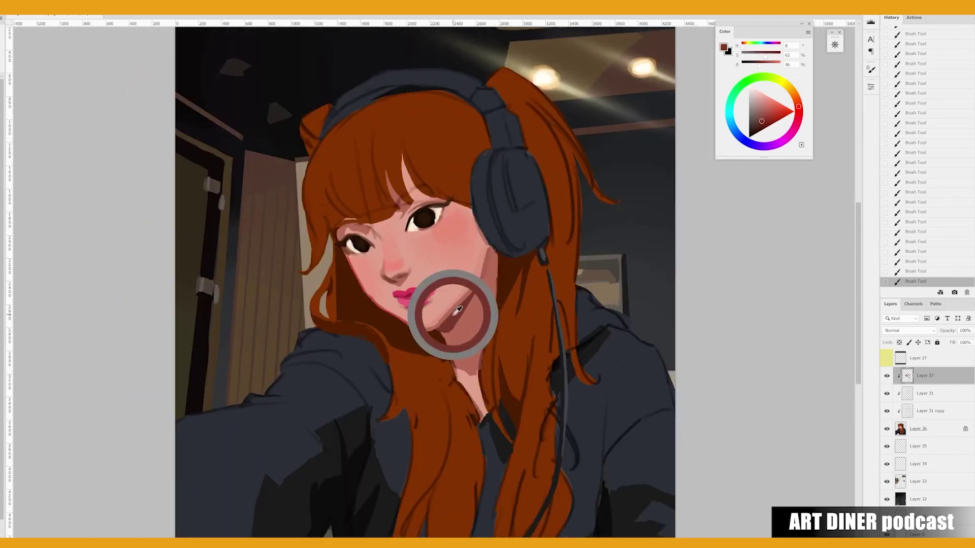
mouse_move(494, 299)
left_mouse_down()
mouse_move(496, 251)
mouse_move(495, 292)
left_mouse_up()
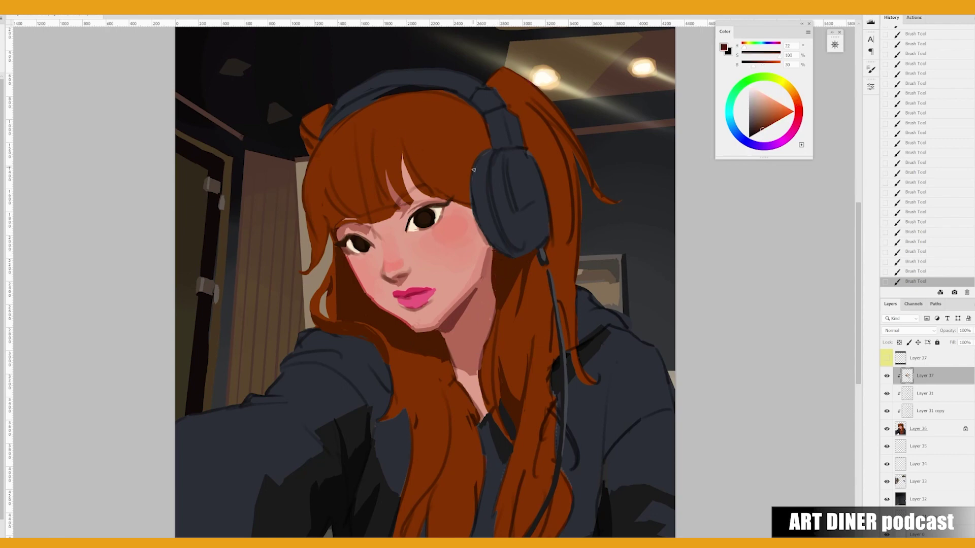
Paint dark brown shadow into the fringe next to the headphone ear cup.
left_click_drag(473, 170, 465, 182)
left_click(343, 220, "alt")
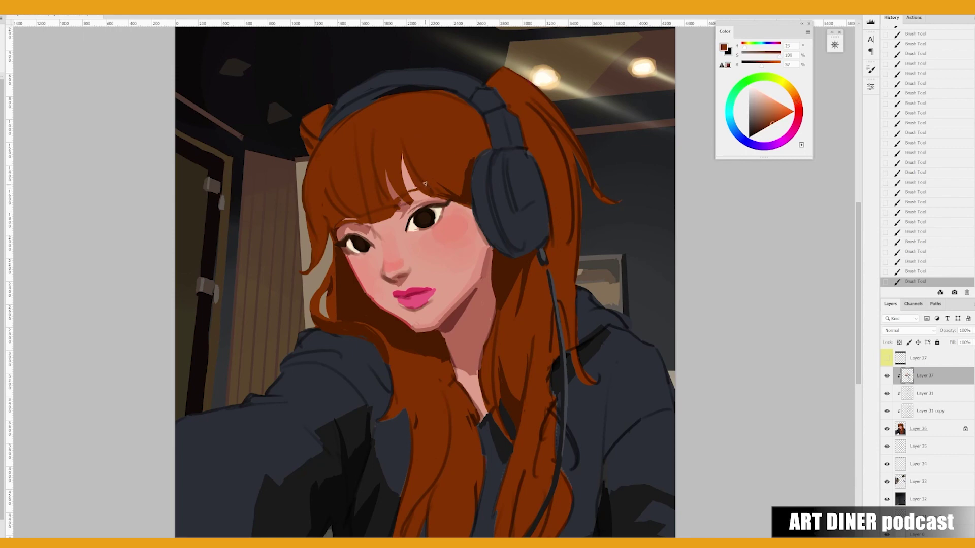
left_click(431, 167, "alt")
right_click(431, 168)
key("Escape")
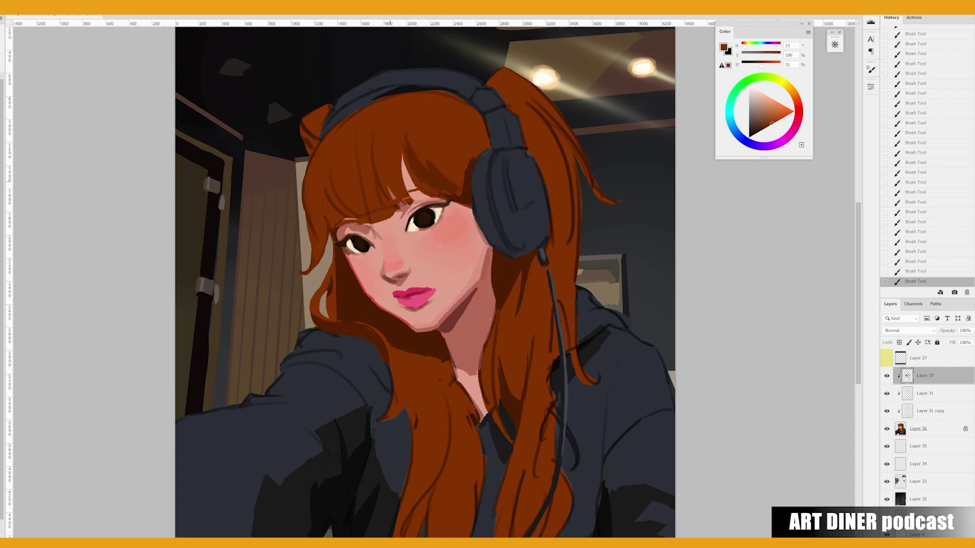
Block dark brown shadow into the lower fringe above the far eye and the hair near the headband.
left_click(354, 148, "alt")
left_click(384, 201, "alt")
left_click_drag(355, 223, 373, 173)
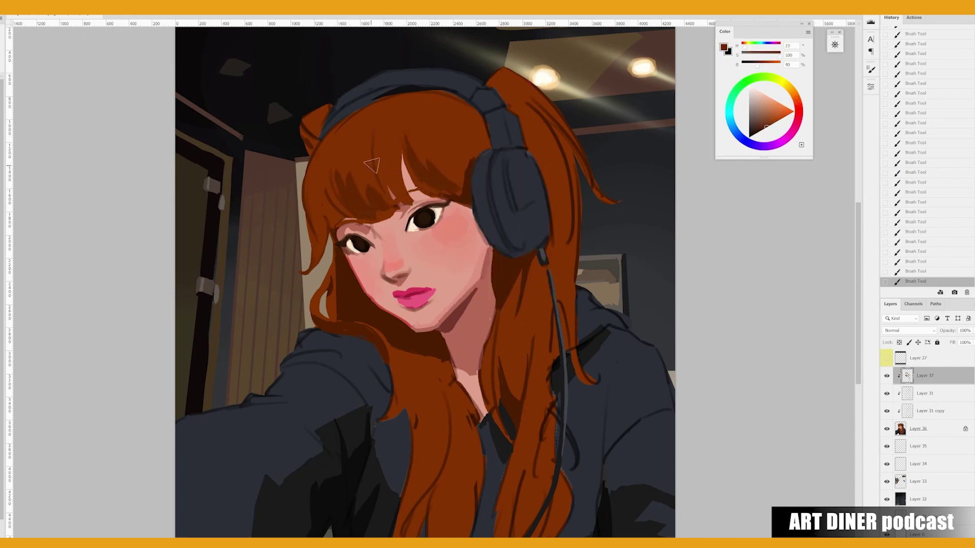
mouse_move(355, 135)
left_mouse_down()
mouse_move(374, 111)
mouse_move(335, 151)
mouse_move(347, 167)
mouse_move(338, 219)
left_mouse_up()
Break up the fringe tips above the far eye into strands with sampled skin, orange-brown and dark brown tones.
left_click(414, 276, "alt")
right_click(414, 276)
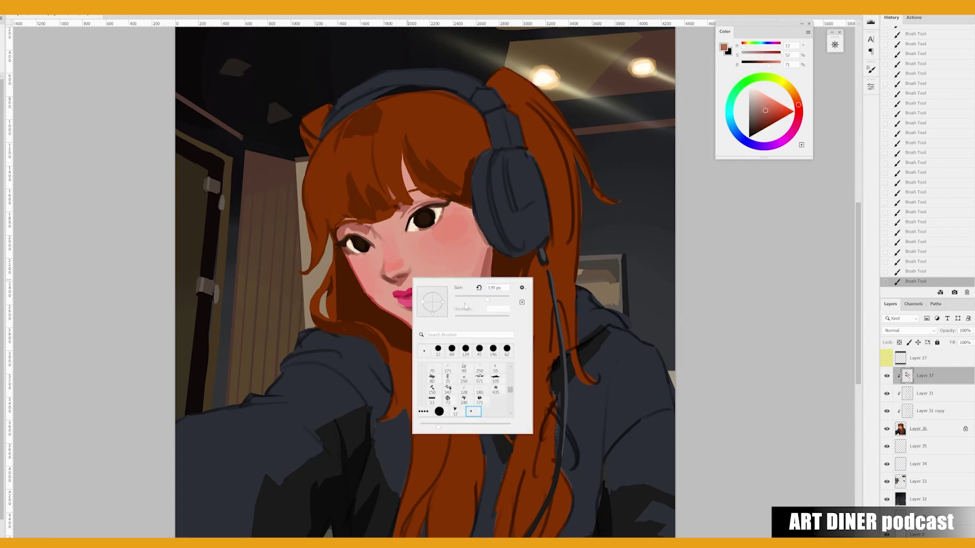
key("Escape")
mouse_move(348, 179)
left_mouse_down()
mouse_move(344, 221)
mouse_move(356, 222)
left_mouse_up()
left_click(330, 160, "alt")
left_click_drag(350, 179, 358, 219)
left_click(376, 213, "alt")
left_click_drag(344, 163, 341, 222)
left_click(327, 210, "alt")
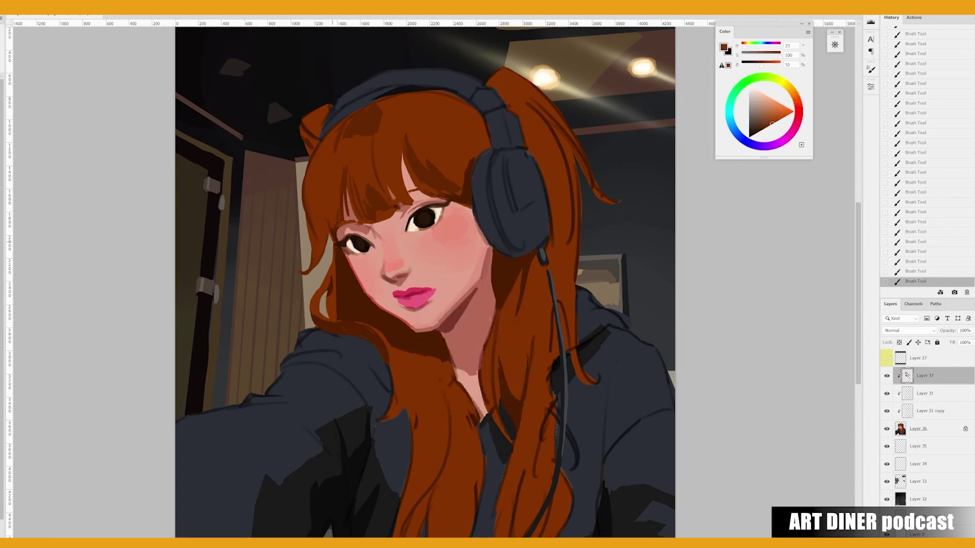
Shade the small hair tuft beyond the headband and the hair below it with sampled dark brown tones.
left_click(327, 183, "alt")
right_click(328, 170)
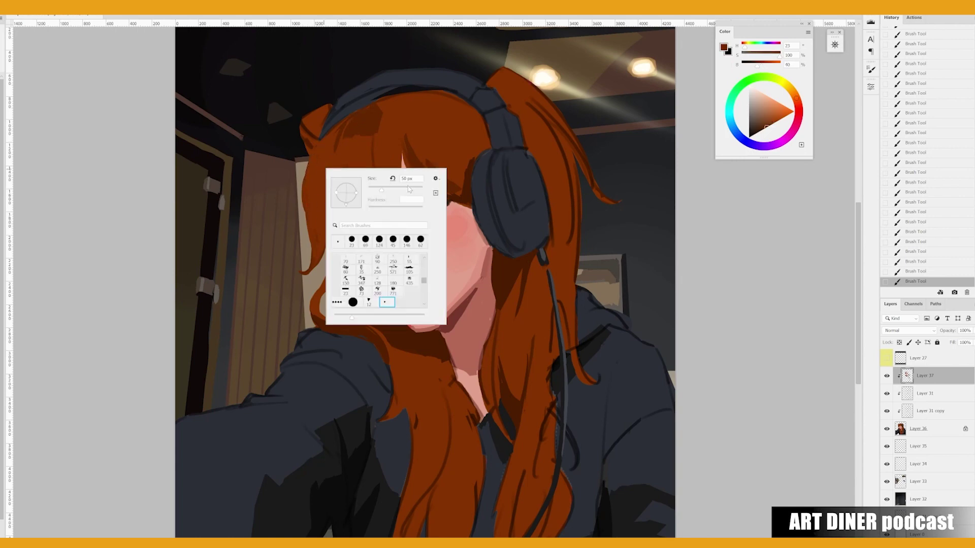
key("Escape")
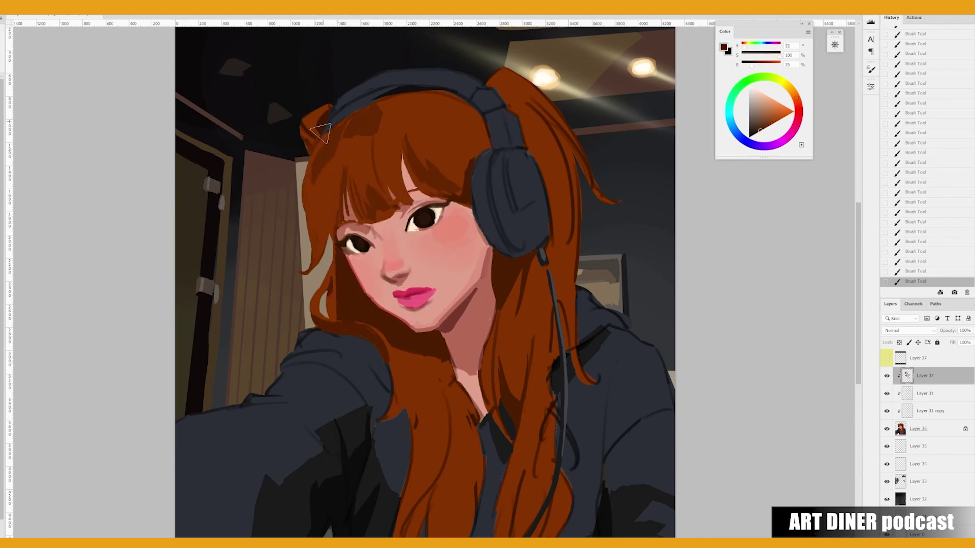
left_click(313, 145, "alt")
left_click(316, 123, "alt")
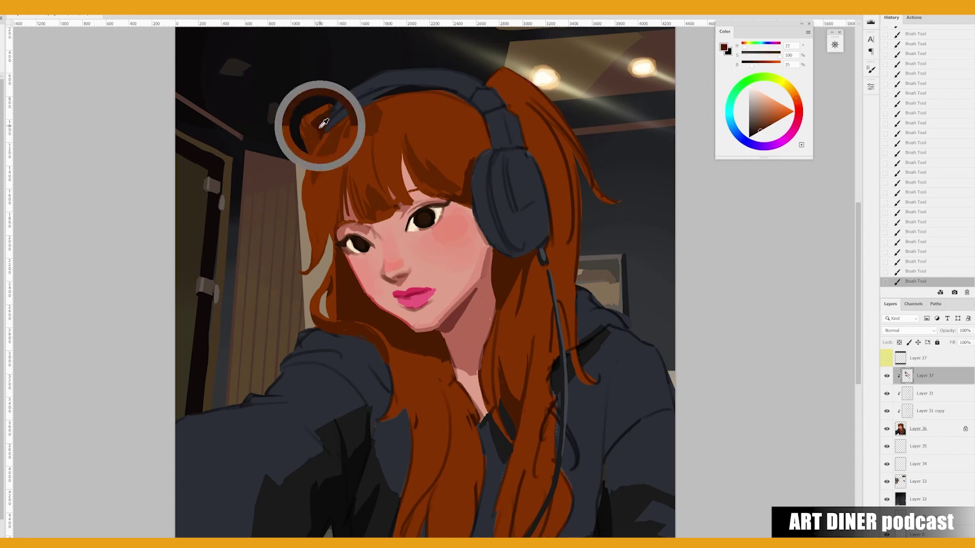
Paint dark brown shadow strands into the ponytail behind the headphone ear cup.
left_click(556, 106, "alt")
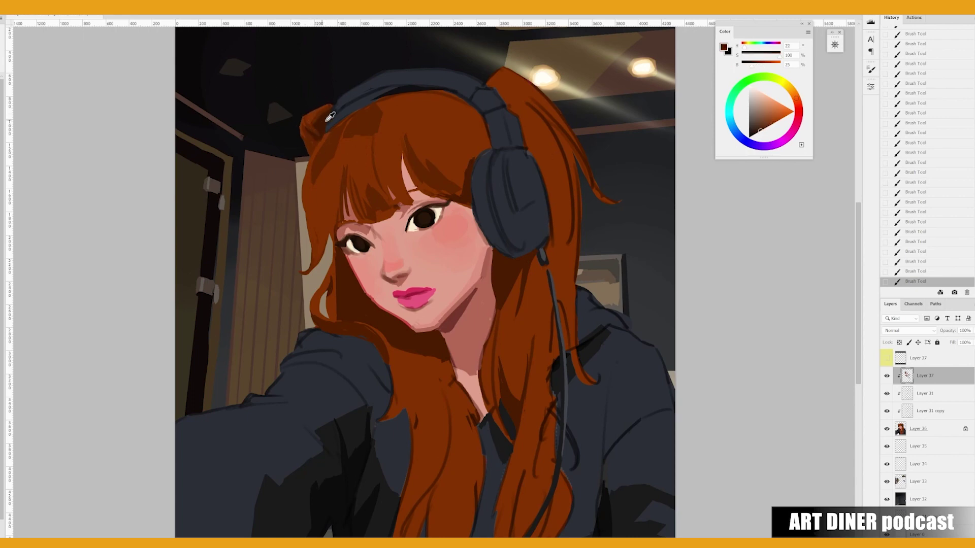
mouse_move(509, 99)
left_mouse_down()
mouse_move(533, 102)
mouse_move(513, 109)
left_mouse_up()
left_click(556, 127, "alt")
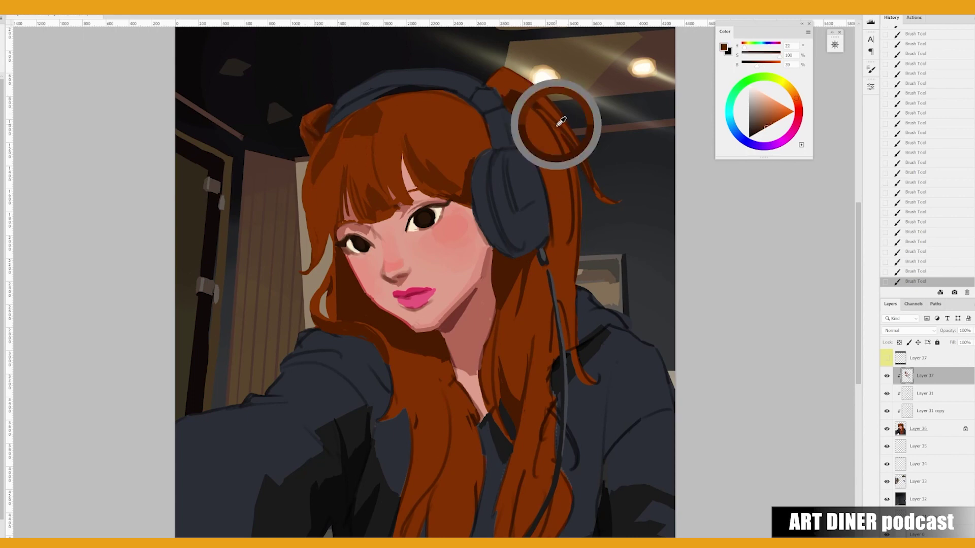
left_click(577, 175, "alt")
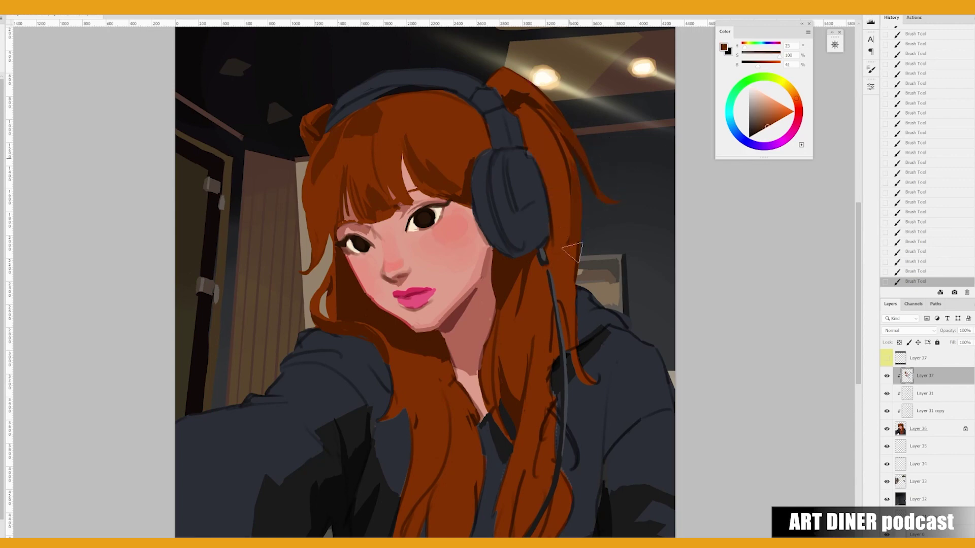
left_click_drag(531, 117, 553, 158)
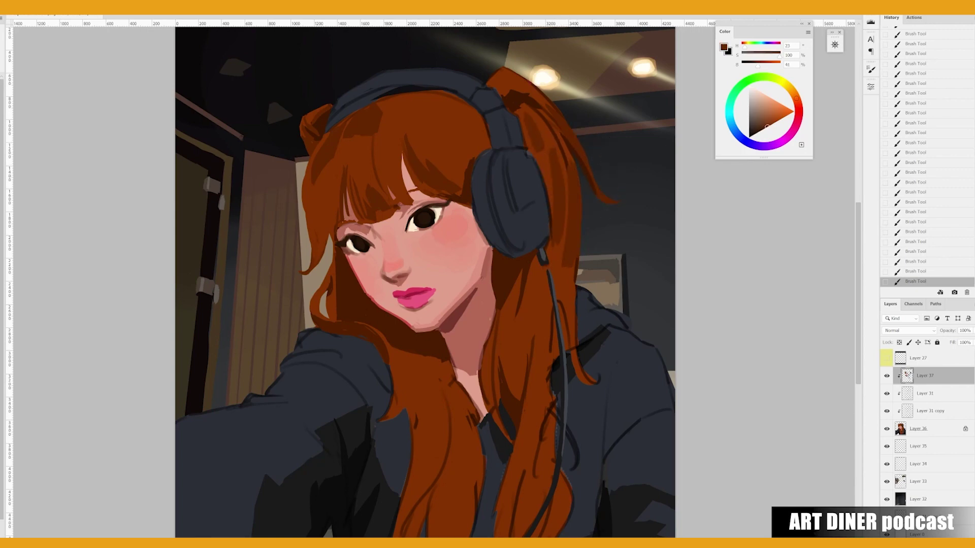
Paint dark brown strands across the crown beneath the headband and down the far side of the head.
left_click_drag(401, 118, 386, 134)
left_click_drag(406, 101, 446, 152)
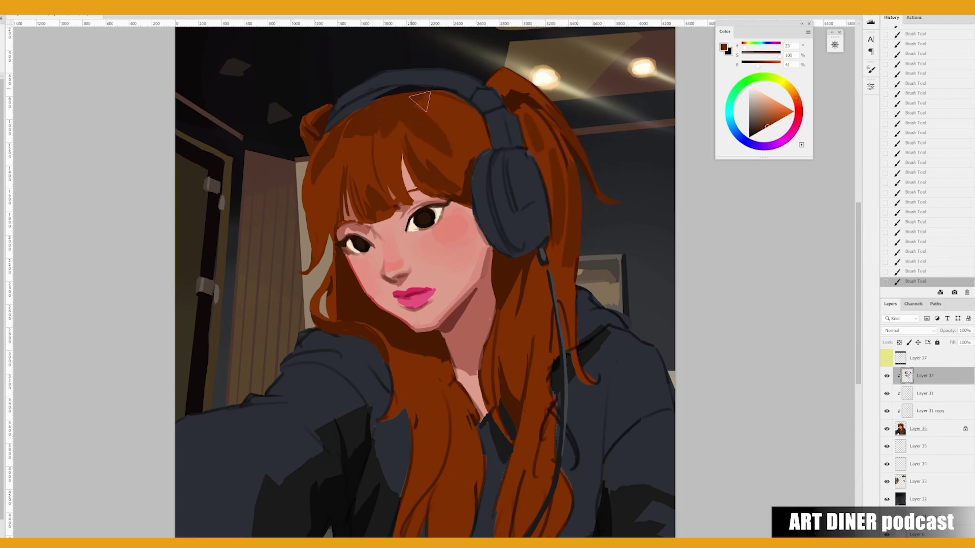
left_click_drag(432, 120, 470, 170)
left_click(401, 102, "alt")
mouse_move(401, 102)
left_mouse_down()
mouse_move(424, 115)
mouse_move(460, 102)
mouse_move(442, 112)
left_mouse_up()
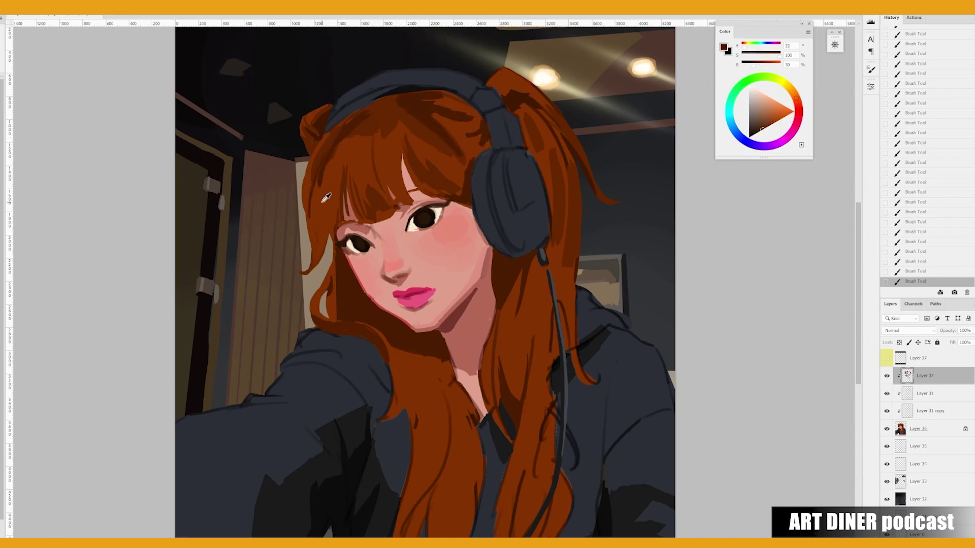
left_click_drag(335, 137, 319, 193)
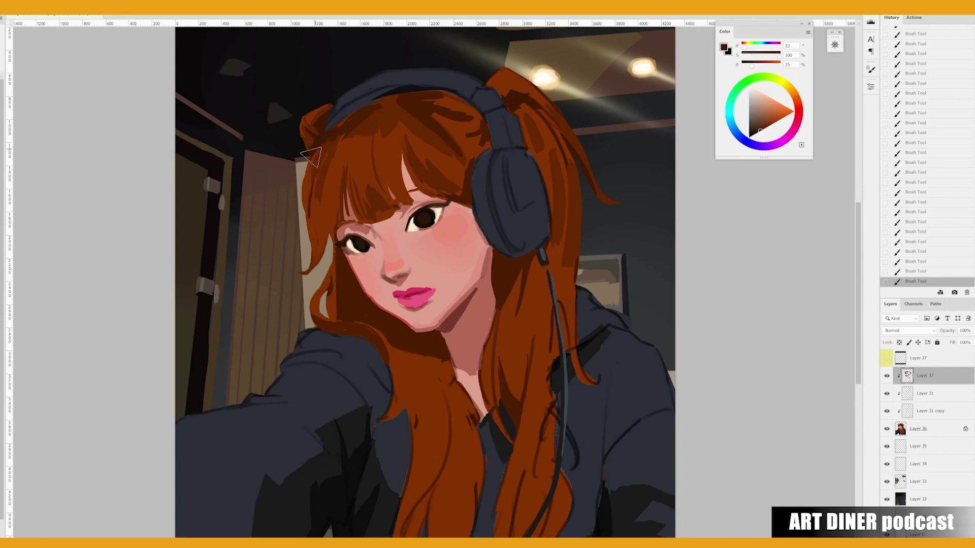
Reshape the upper lip and the mouth corners with sampled pink and skin tones.
left_click(365, 239, "alt")
left_click_drag(532, 347, 552, 314)
left_click(498, 319, "alt")
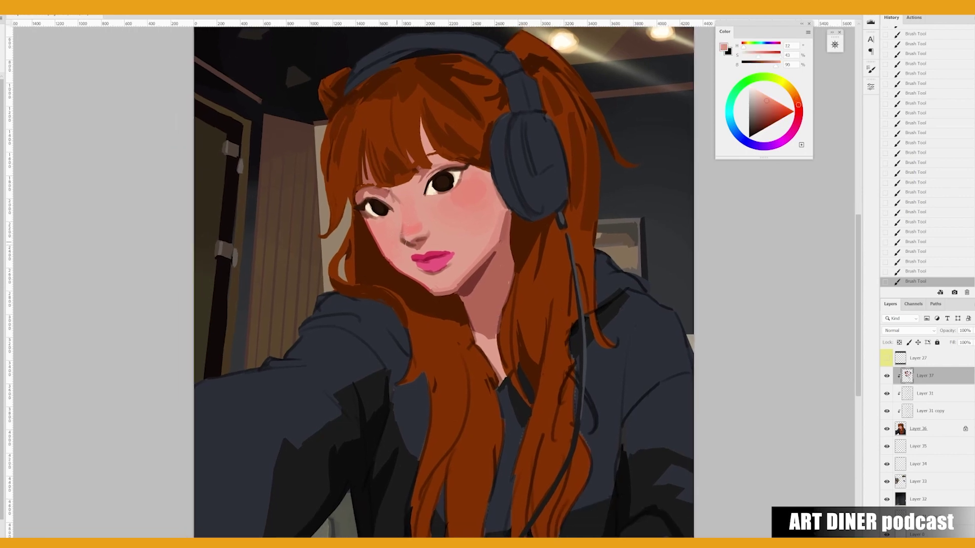
right_click(437, 255)
left_click(429, 253, "alt")
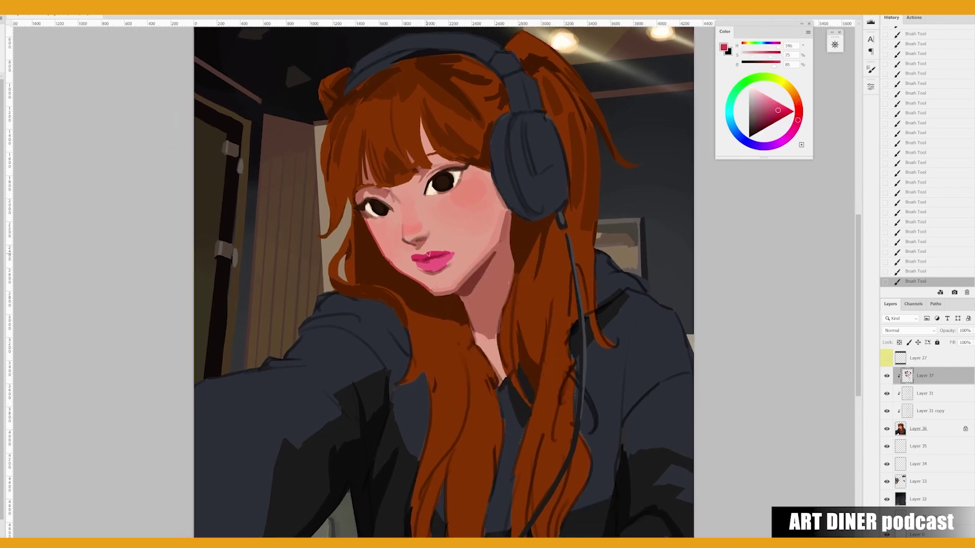
left_click(420, 254, "alt")
left_click(417, 257, "alt")
Refine the corners and lash lines of both eyes with sampled skin and dark brown tones.
left_click(463, 177, "alt")
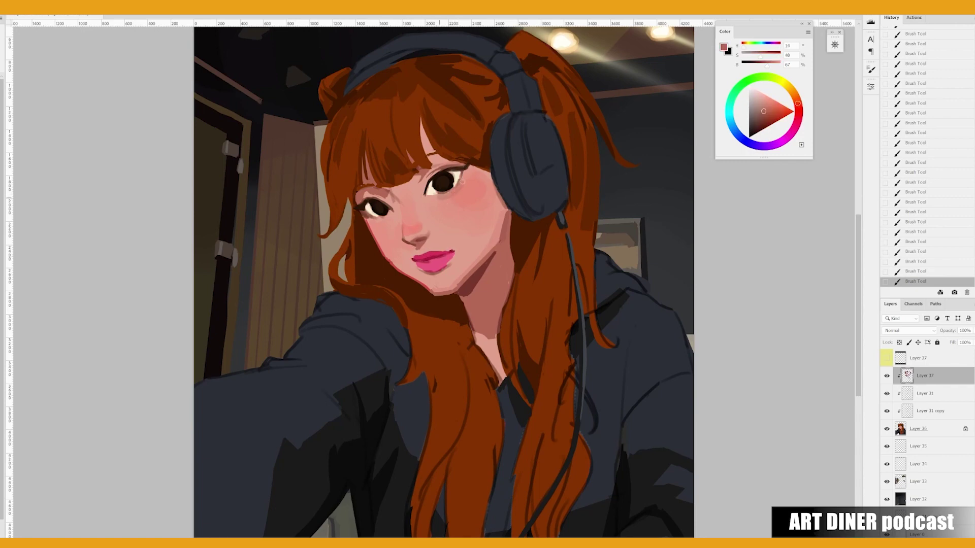
left_click(462, 180, "alt")
left_click(464, 179, "alt")
left_click(365, 203, "alt")
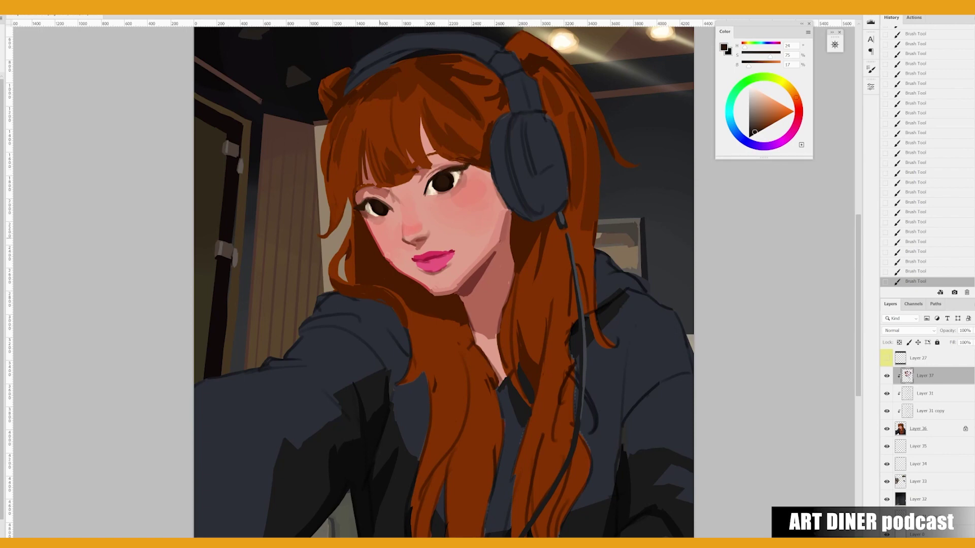
Refine the nose tip and nostril shading with sampled skin, blush and shadow tones.
left_click(425, 241, "alt")
right_click(473, 251)
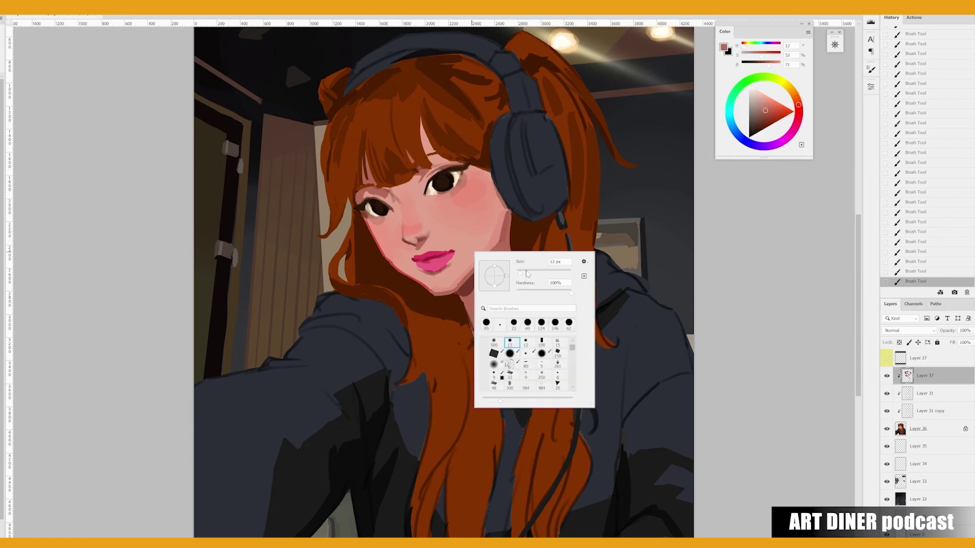
left_click(415, 240)
left_click(402, 226, "alt")
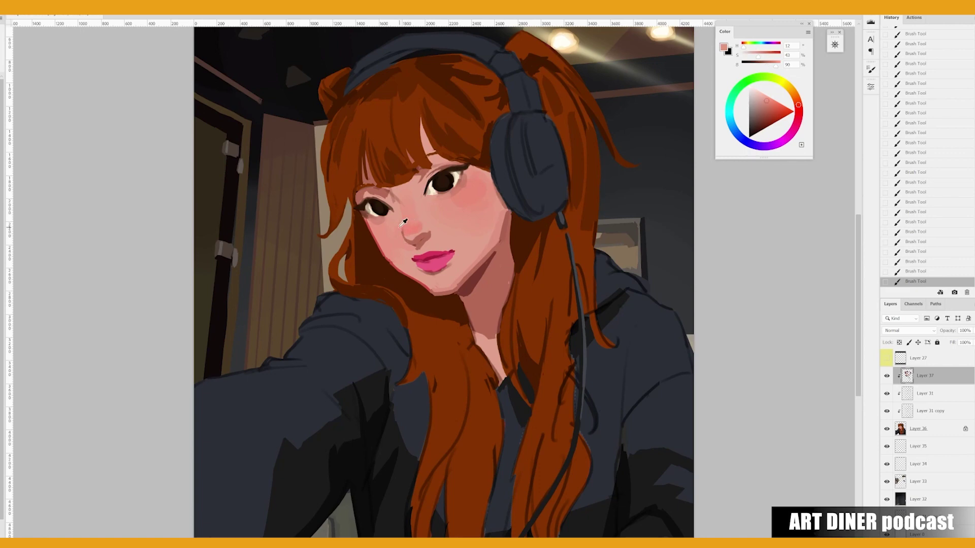
left_click(428, 233, "alt")
left_click(419, 243, "alt")
left_click(419, 246, "alt")
left_click(416, 226, "alt")
left_click_drag(775, 106, 764, 105)
Flip the canvas horizontally and add a reddish shadow stroke between the nose bridge and the far eye.
key("ctrl+shift+h")
left_click(465, 239, "alt")
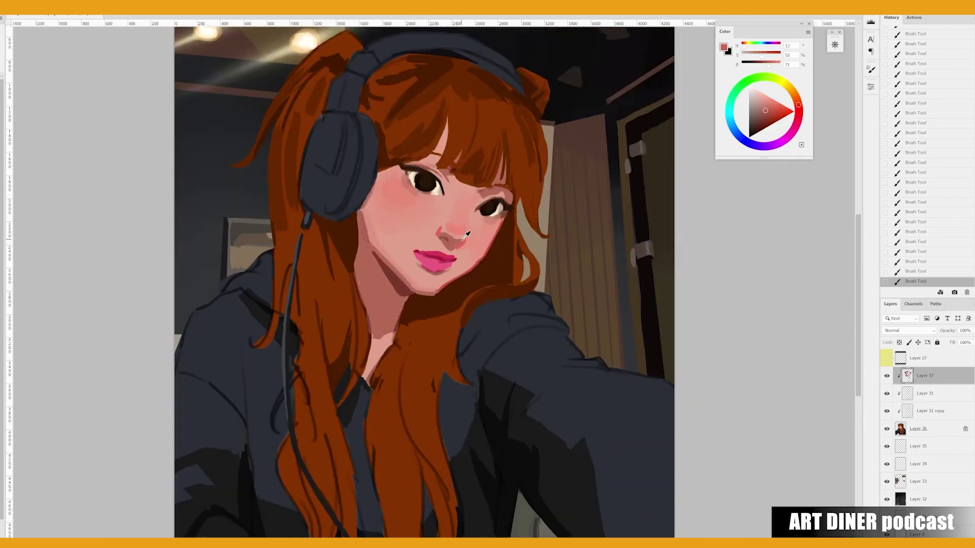
left_click(467, 175, "alt")
left_click_drag(471, 199, 478, 192)
Paint the headphone's inner ear cushion with black shadow and grey ridged folds.
left_click_drag(376, 171, 347, 216)
left_click(386, 274, "alt")
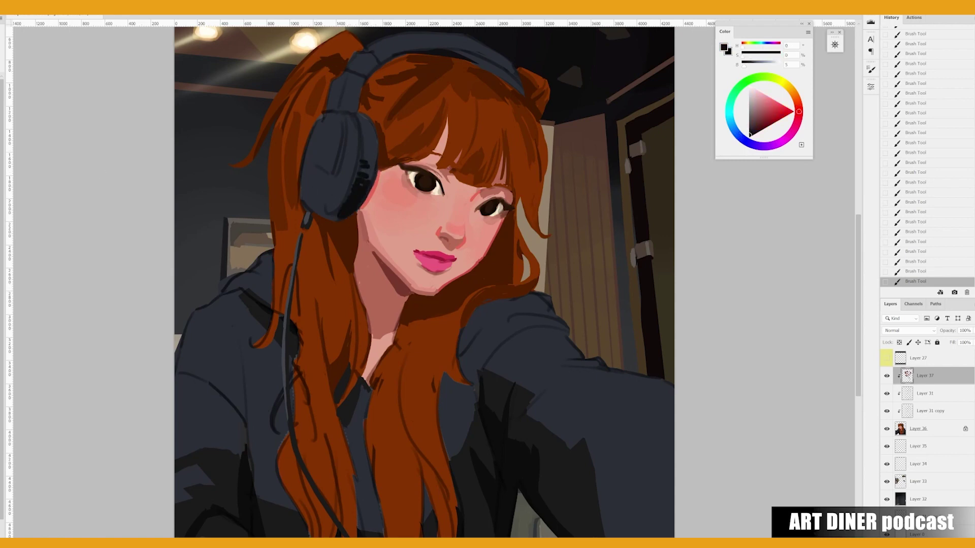
left_click(363, 155, "alt")
mouse_move(362, 158)
left_mouse_down()
mouse_move(354, 135)
mouse_move(373, 141)
mouse_move(366, 125)
mouse_move(374, 148)
left_mouse_up()
left_click(366, 168, "alt")
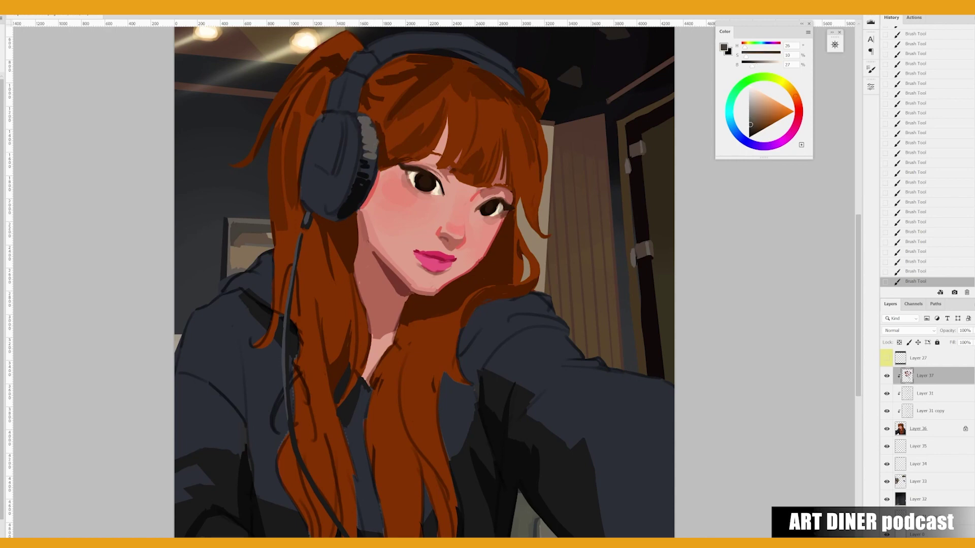
left_click_drag(362, 155, 369, 181)
left_click_drag(349, 132, 362, 178)
Repaint the headphone's ear cup shell and its outer edges with sampled black shadow and dark grey planes over the blue base.
left_click(350, 201, "alt")
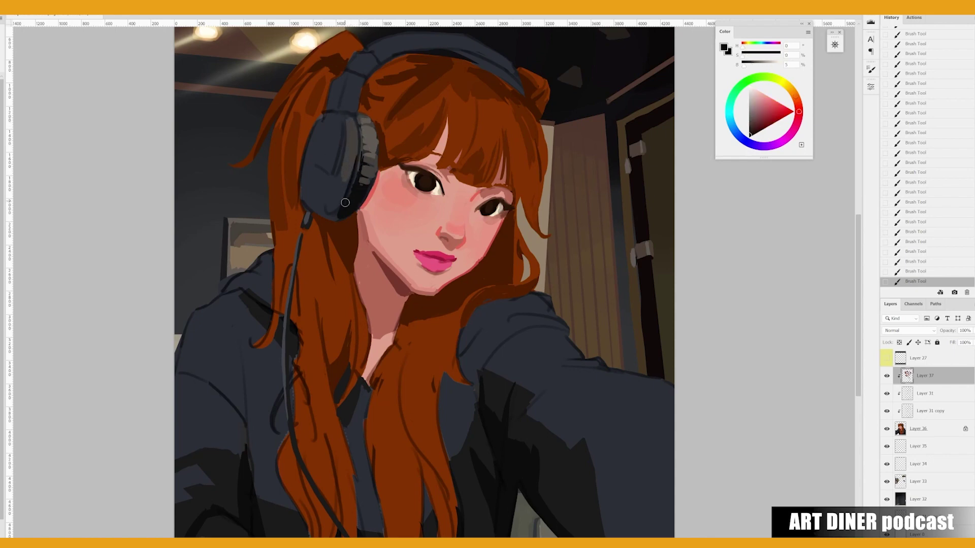
left_click(354, 201, "alt")
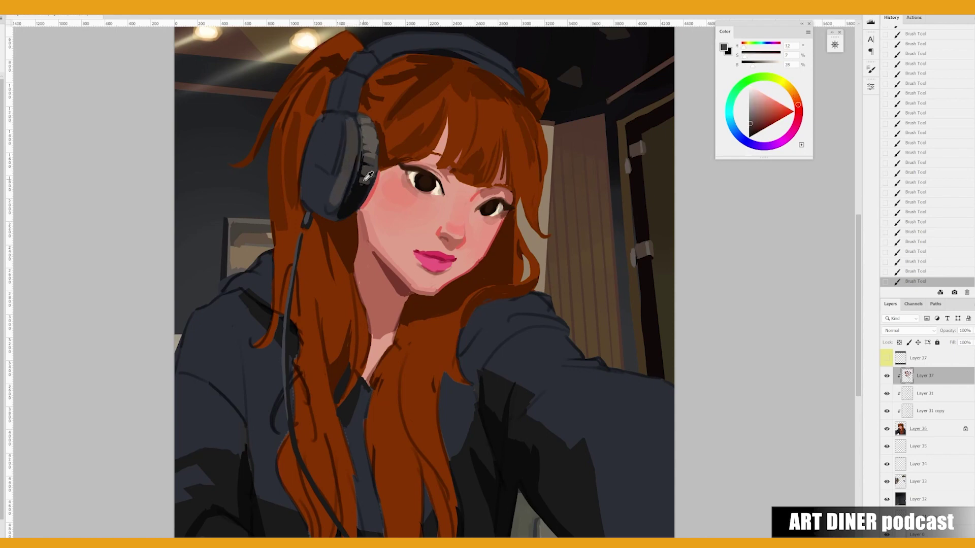
left_click(325, 151, "alt")
left_click(348, 150, "alt")
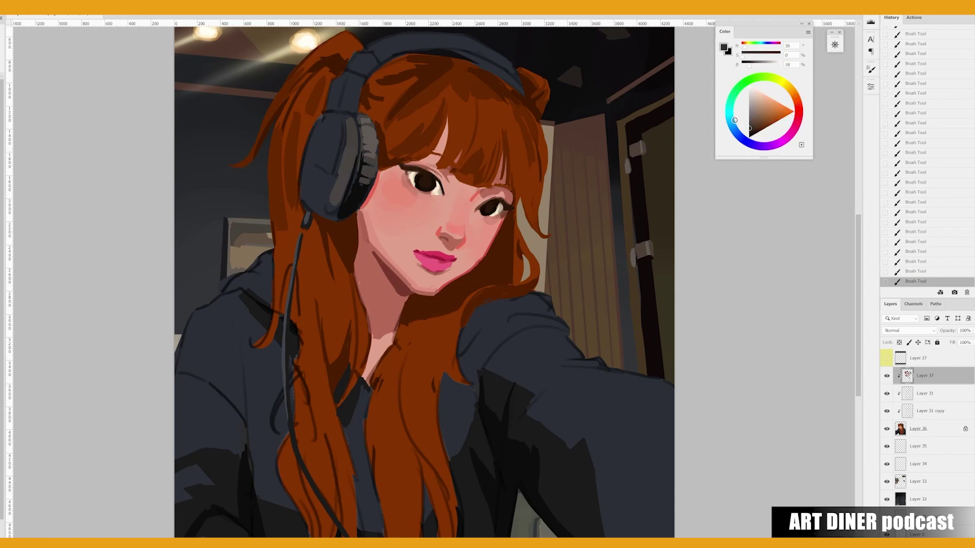
left_click(345, 173, "alt")
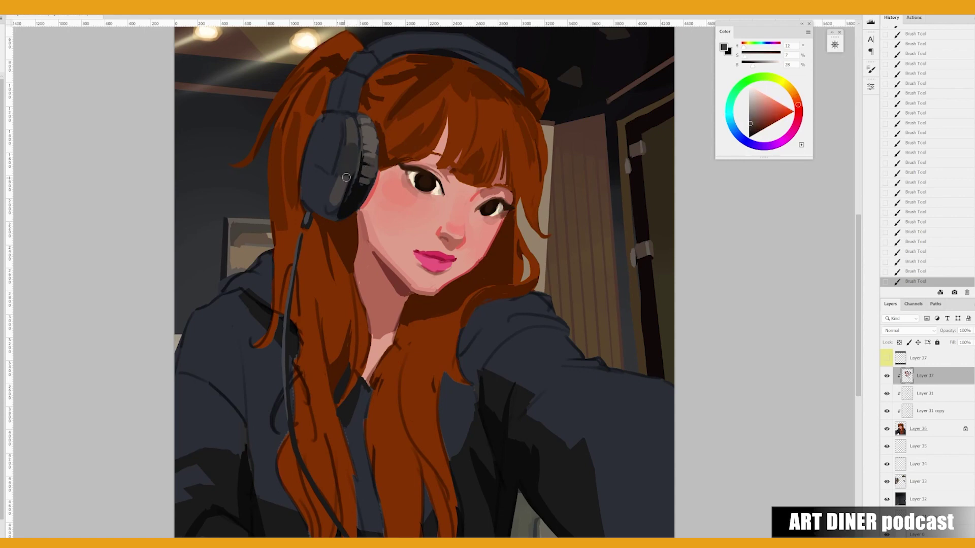
left_click(357, 195, "alt")
mouse_move(307, 168)
left_mouse_down()
mouse_move(333, 149)
mouse_move(321, 123)
mouse_move(333, 163)
mouse_move(308, 184)
left_mouse_up()
left_click(342, 117, "alt")
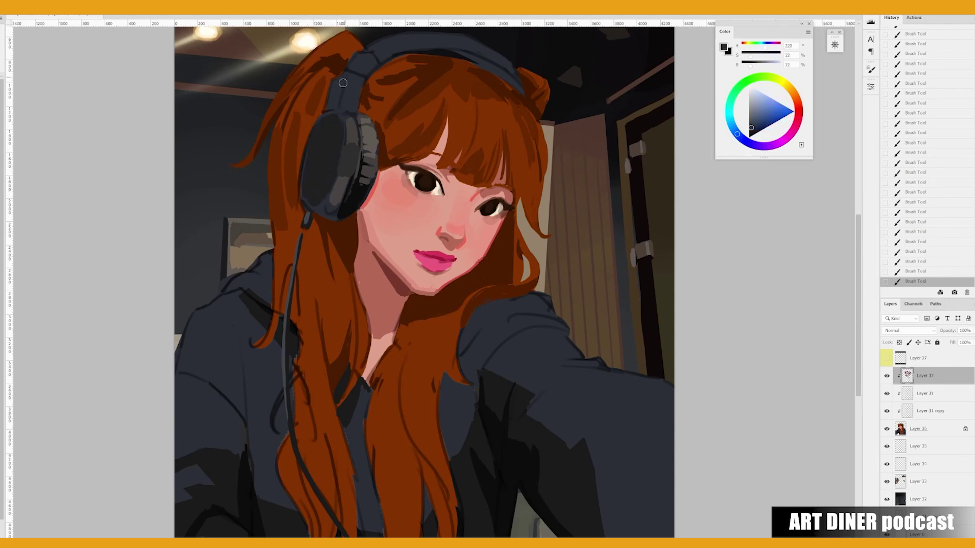
left_click_drag(343, 84, 349, 133)
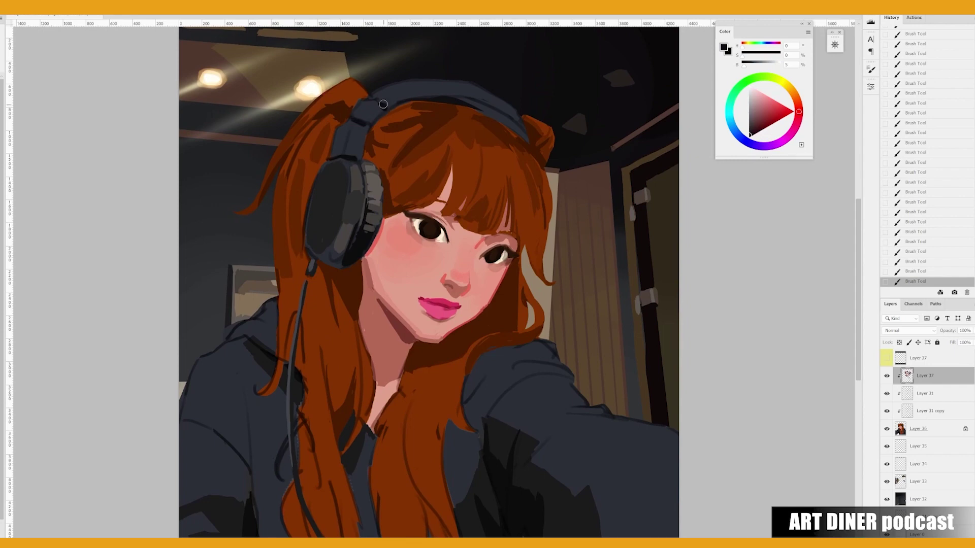
Flip the canvas horizontally and paint black recesses and dark grey panels on the ear cup's lower shell.
key("ctrl+shift+h")
left_click(544, 224, "alt")
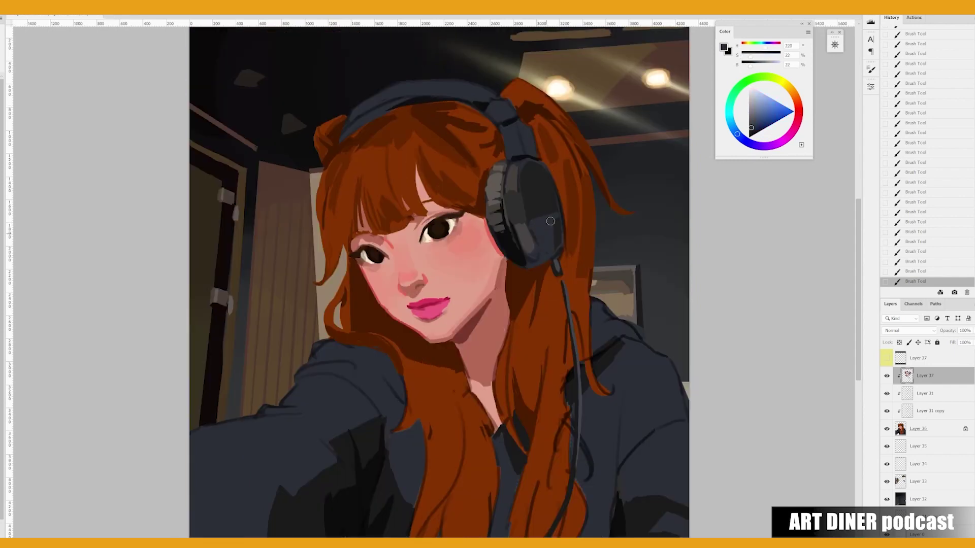
left_click(526, 168, "alt")
left_click(525, 238, "alt")
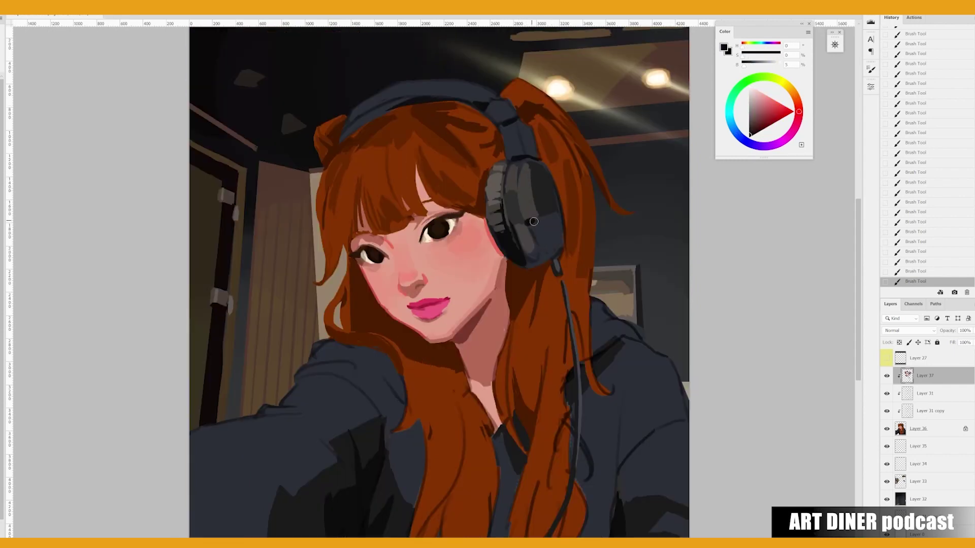
mouse_move(517, 177)
left_mouse_down()
mouse_move(533, 249)
mouse_move(546, 216)
left_mouse_up()
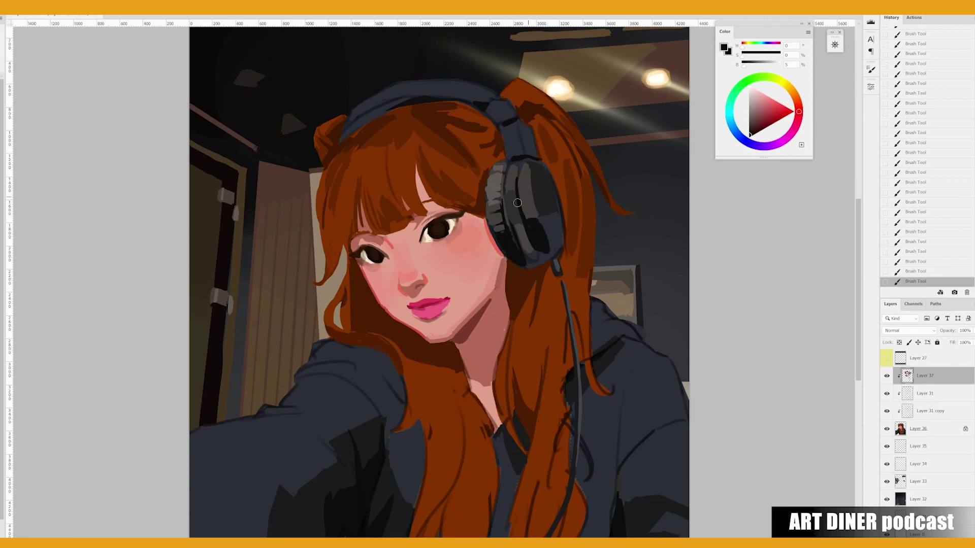
left_click(553, 231, "alt")
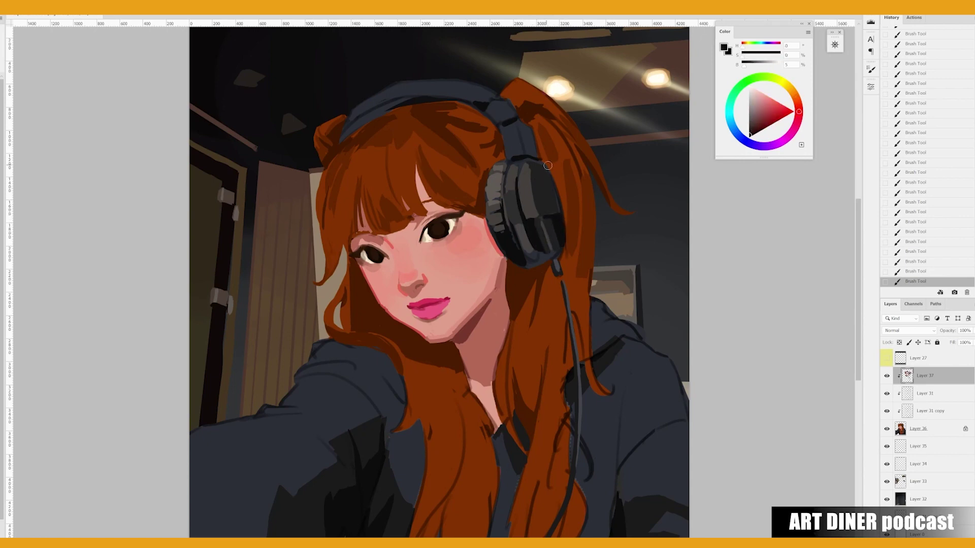
Refine the ear cup's outer contour with dark tones and clean up the hair beneath it with dark brown.
left_click(565, 213, "alt")
mouse_move(564, 210)
left_mouse_down()
mouse_move(565, 251)
mouse_move(527, 246)
left_mouse_up()
left_click(522, 244, "alt")
left_click(557, 236, "alt")
left_click(486, 175, "alt")
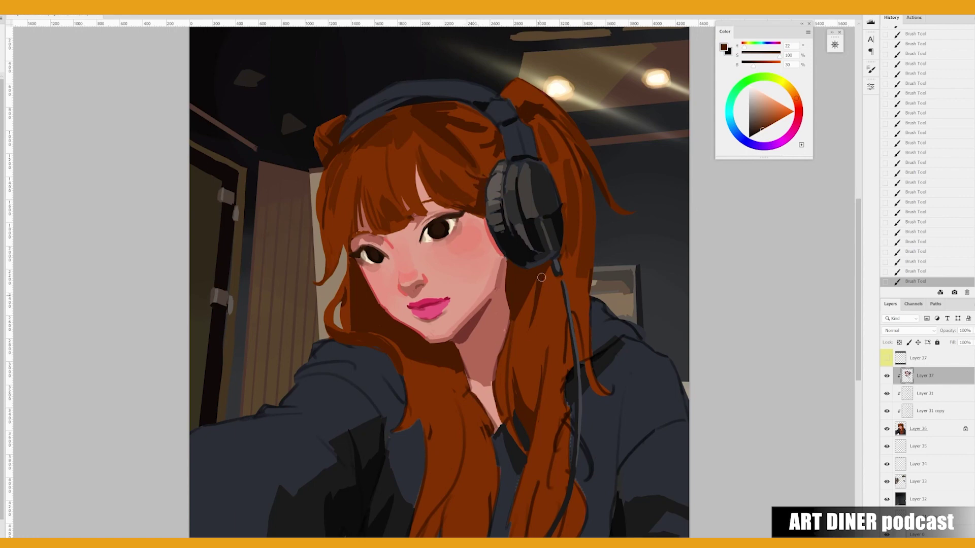
left_click_drag(541, 277, 519, 274)
Darken the cable connector below the ear cup and add grey accents to the shell's planes.
left_click(540, 254, "alt")
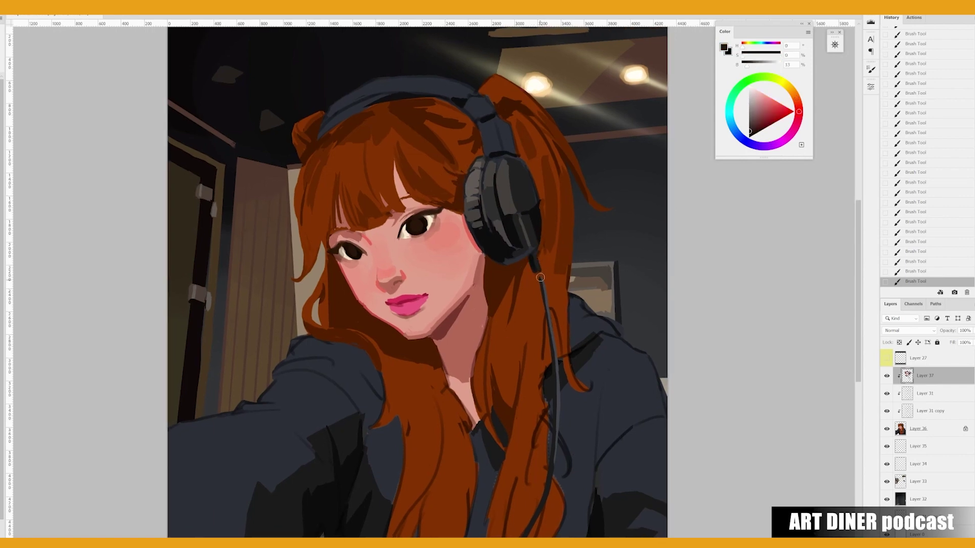
left_click_drag(503, 160, 510, 175)
left_click(485, 180, "alt")
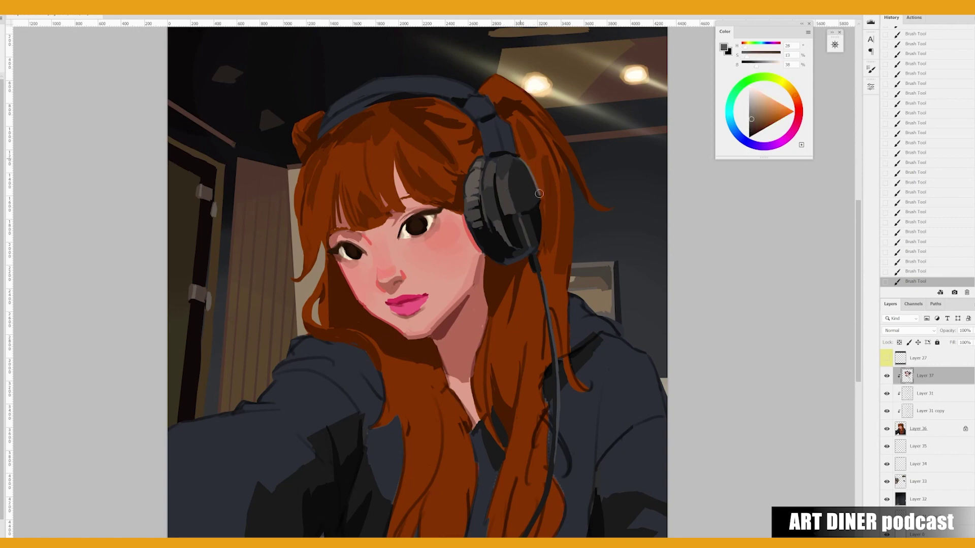
left_click_drag(542, 216, 546, 246)
Paint the headband's slider arm and hinge above the ear cup with sampled black and dark grey planes.
left_click(501, 178, "alt")
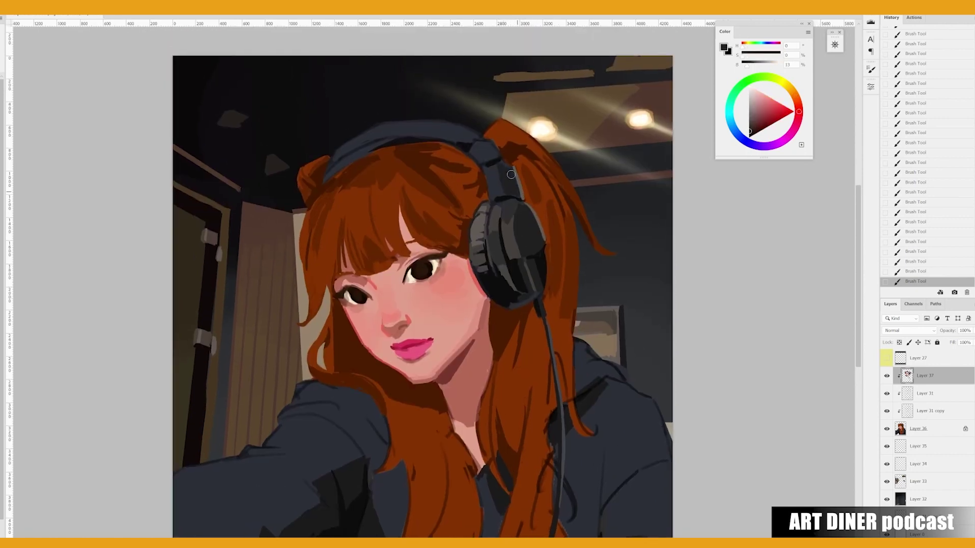
left_click(489, 183, "alt")
left_click(493, 175, "alt")
left_click_drag(534, 179, 540, 204)
left_click(489, 188, "alt")
left_click(499, 186, "alt")
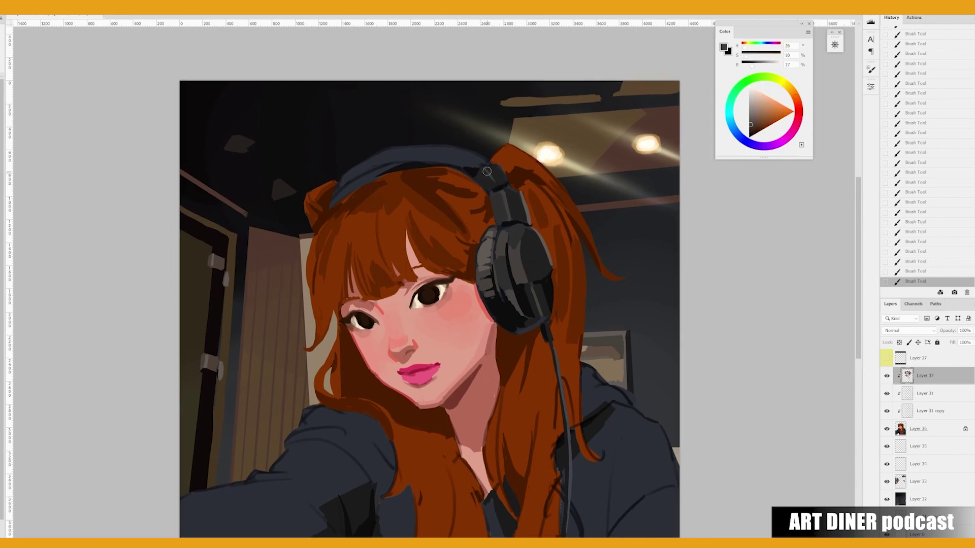
left_click(492, 183, "alt")
Flip and rotate the canvas, repaint the headband arc in black and dark grey, and reset the rotation.
key("ctrl+shift+h")
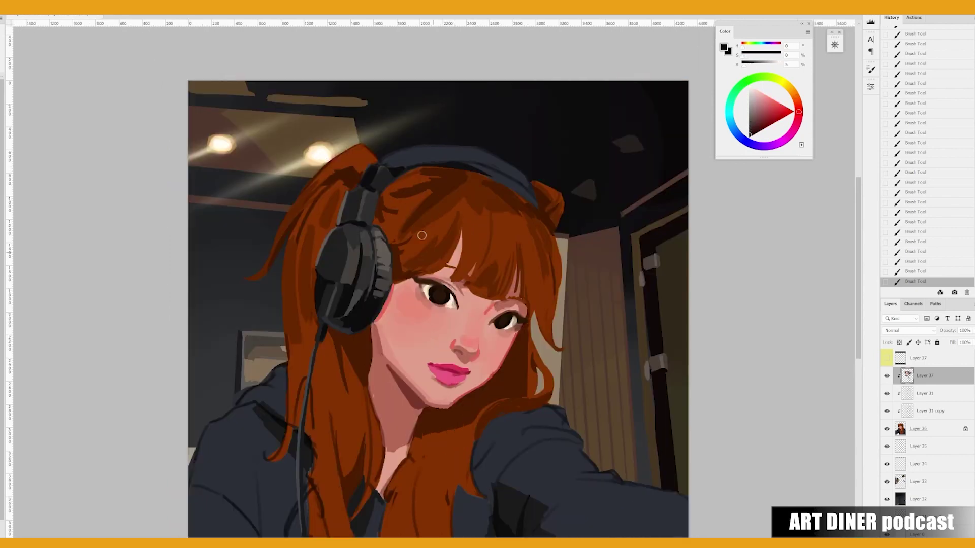
key("ctrl+shift+r")
left_click(317, 211, "alt")
left_click_drag(317, 211, 391, 157)
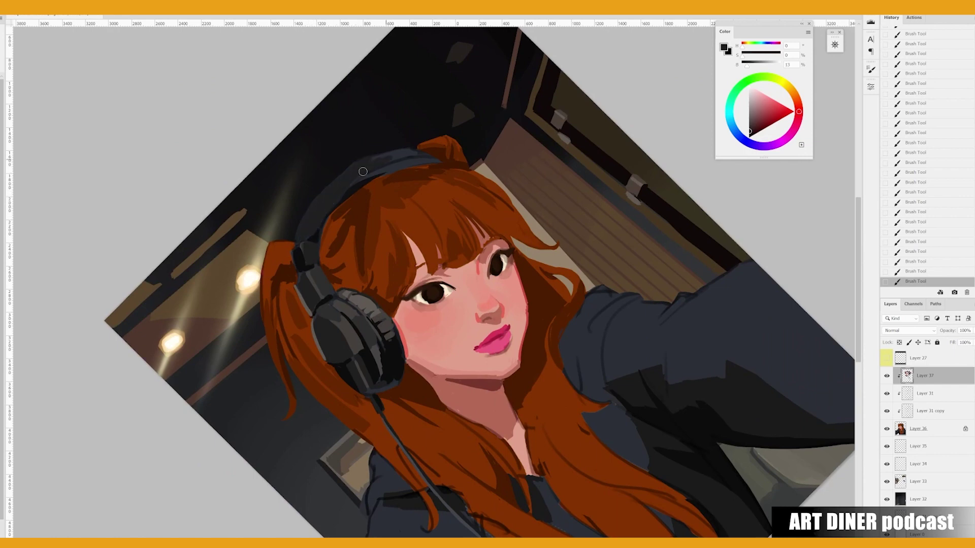
mouse_move(315, 231)
left_mouse_down()
mouse_move(343, 198)
mouse_move(371, 180)
left_mouse_up()
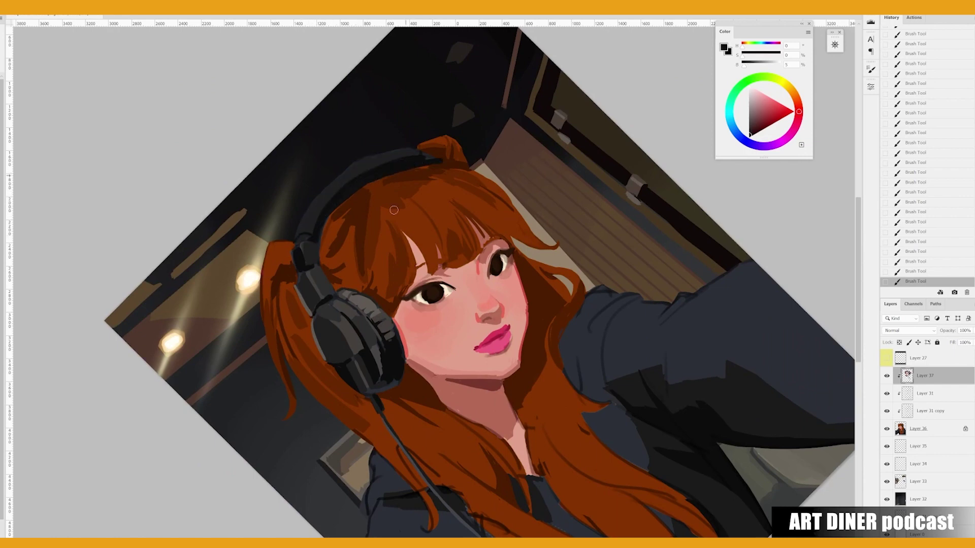
key("r")
key("Escape")
Touch up the headband hinge with sampled dark grey using a smaller brush, and flip the canvas horizontally.
left_click(384, 179, "alt")
right_click(401, 184)
key("Escape")
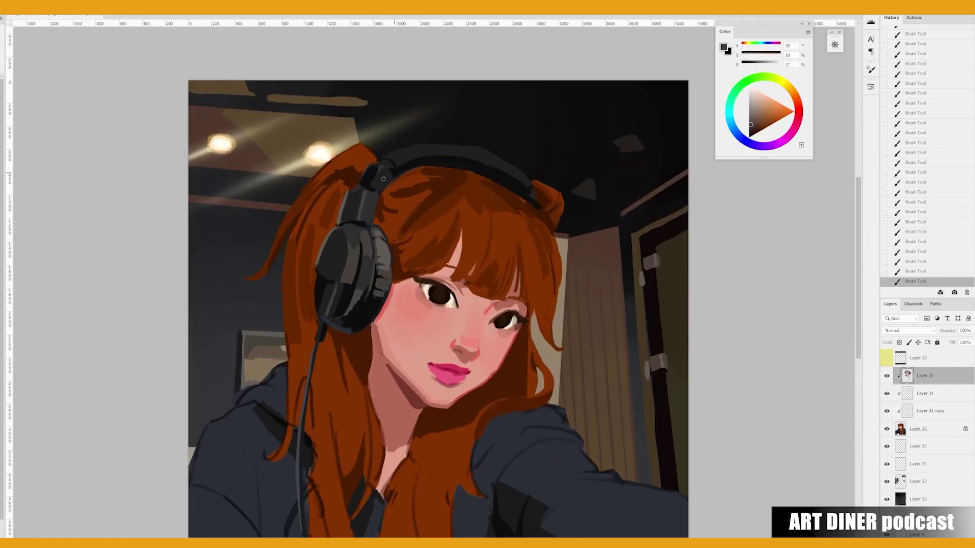
key("h")
scroll(375, 172, "down", 3)
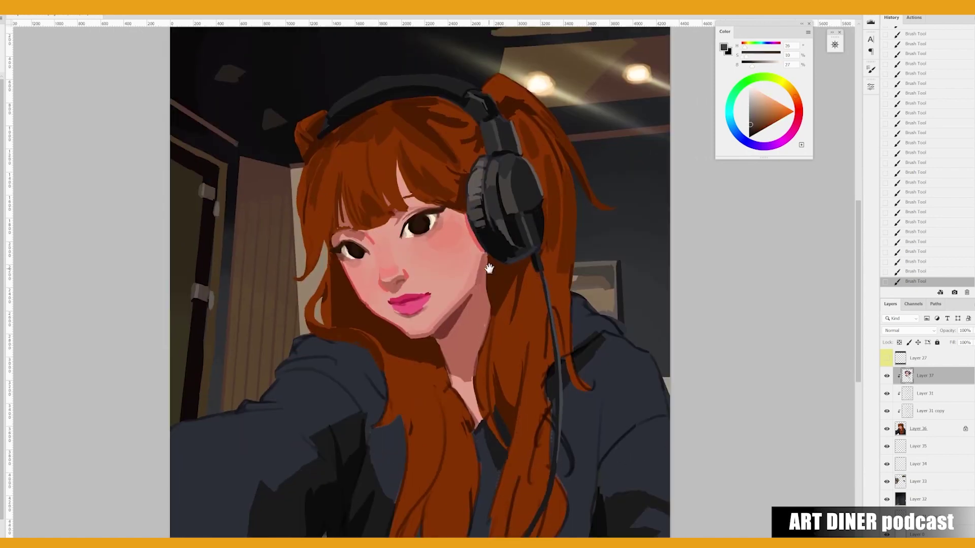
Paint light orange highlight strokes across the bangs and crown, and break them up with sampled reddish brown.
left_click(430, 278, "alt")
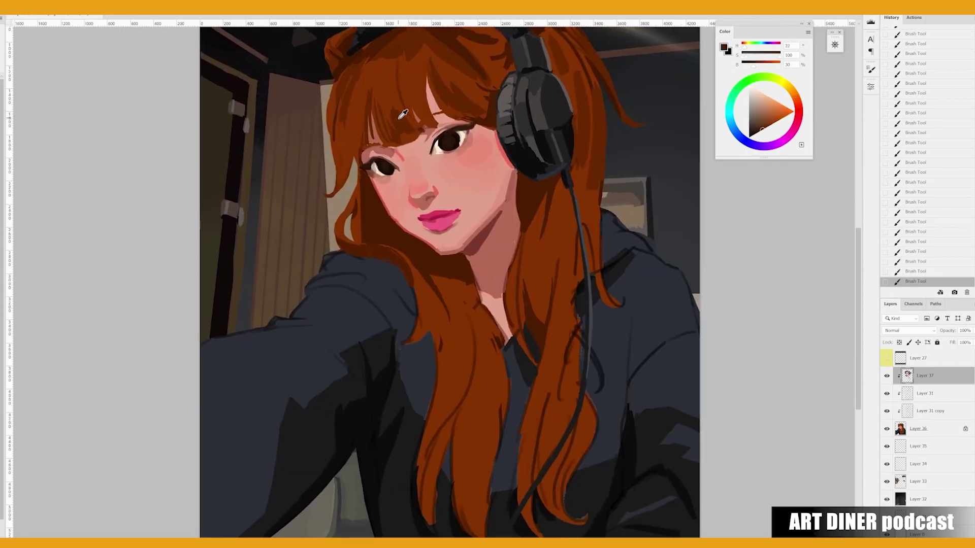
left_click(405, 244, "alt")
scroll(407, 203, "up", 2)
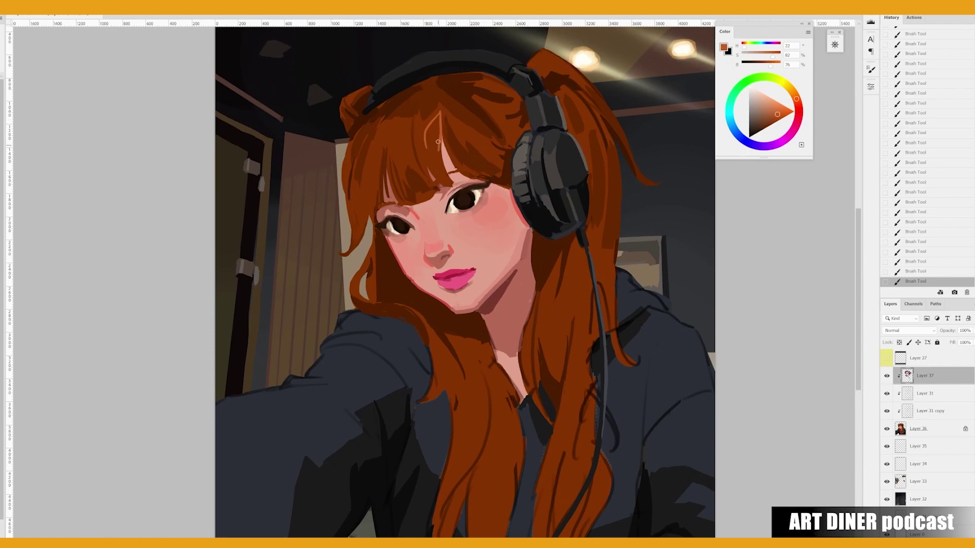
left_click_drag(414, 133, 408, 158)
right_click(403, 162)
left_click_drag(480, 174, 502, 175)
mouse_move(376, 135)
left_mouse_down()
mouse_move(373, 162)
mouse_move(381, 135)
mouse_move(356, 148)
mouse_move(400, 149)
mouse_move(448, 127)
mouse_move(466, 135)
mouse_move(467, 113)
mouse_move(443, 96)
left_mouse_up()
left_click(473, 118, "alt")
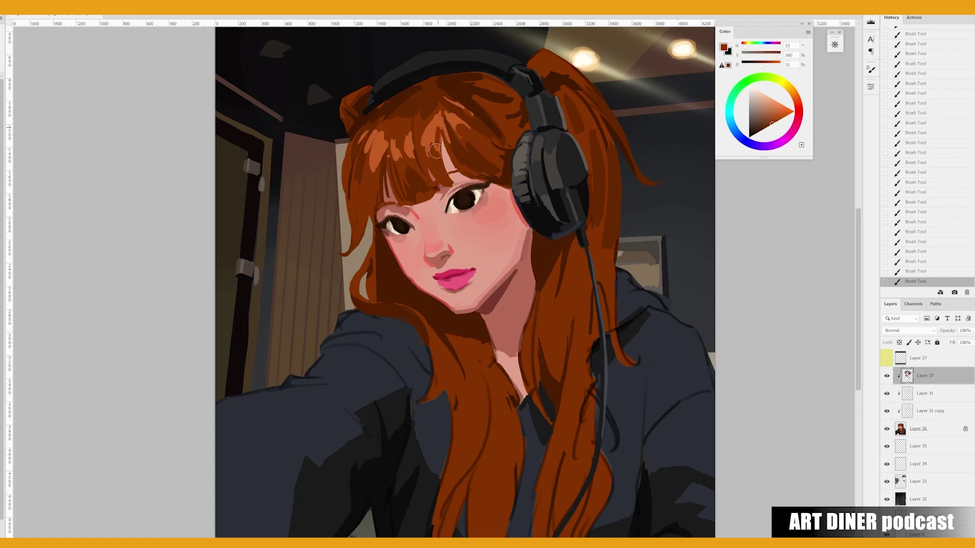
Paint a skin shadow across the forehead beneath the bangs and refine their lower edge.
left_click(406, 207, "alt")
left_click_drag(382, 216, 450, 192)
left_click(480, 145, "alt")
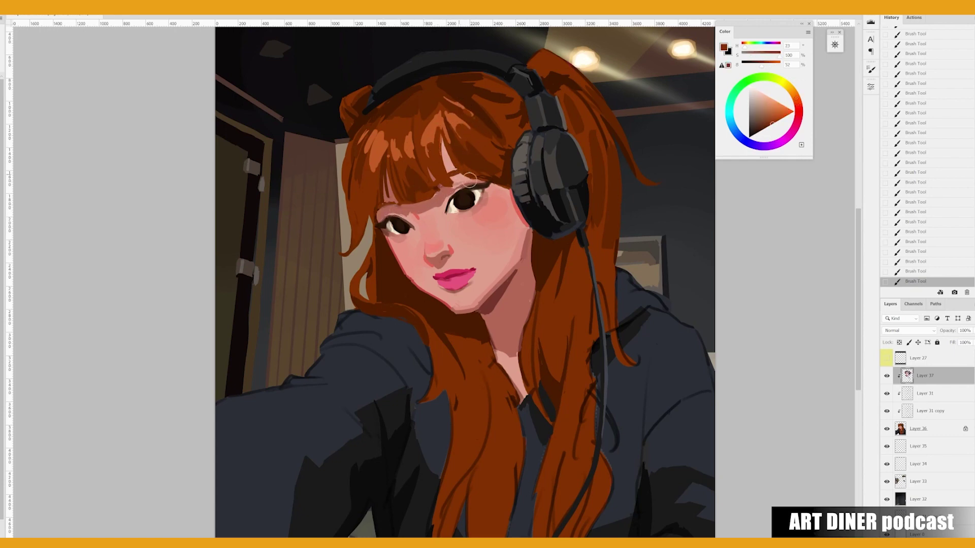
Deepen the nostrils and the underside of the nose with sampled reddish brown and skin tones using a small brush.
left_click(451, 262, "alt")
right_click(467, 260)
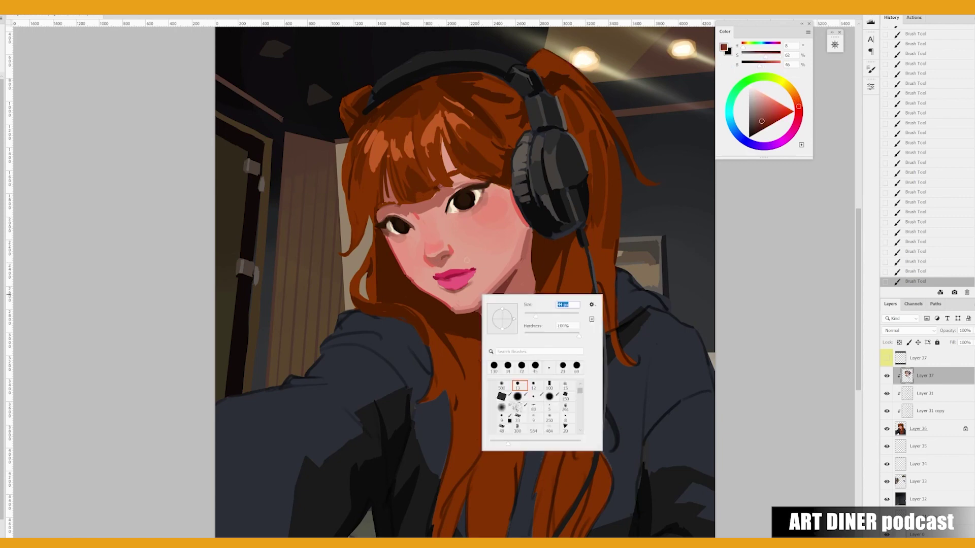
key("Escape")
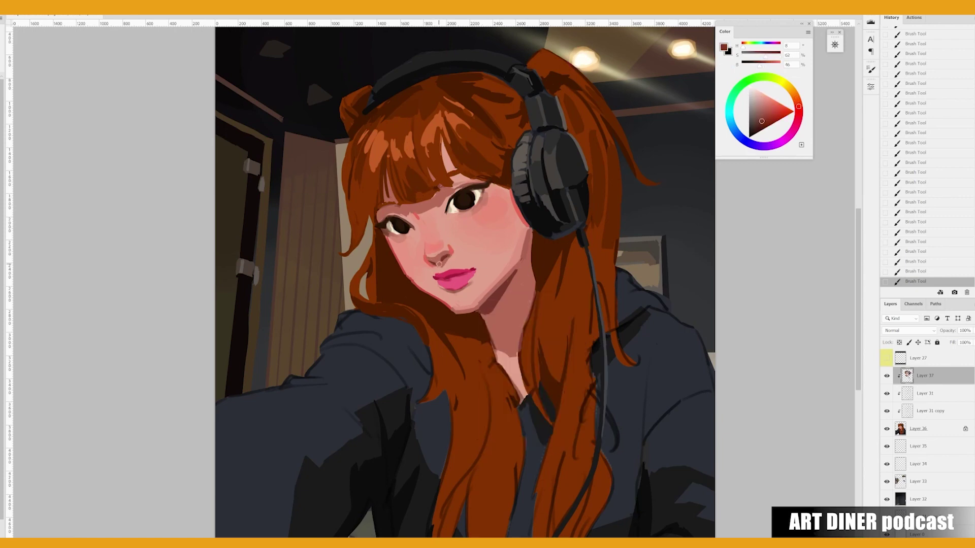
left_click(439, 265, "alt")
left_click(449, 247, "alt")
Flip the canvas horizontally and paint a dark septum ring with a light glint under the nose.
key("ctrl+shift+h")
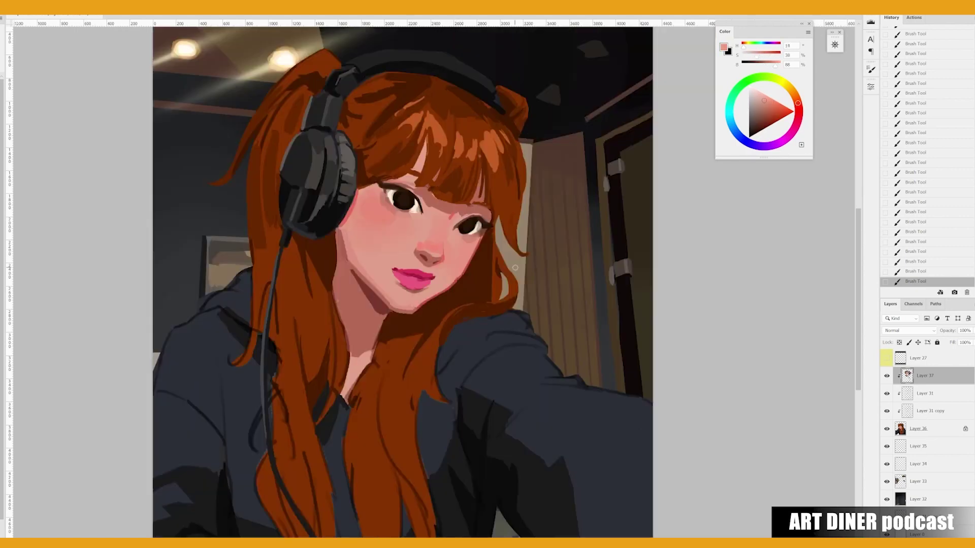
left_click(423, 259, "alt")
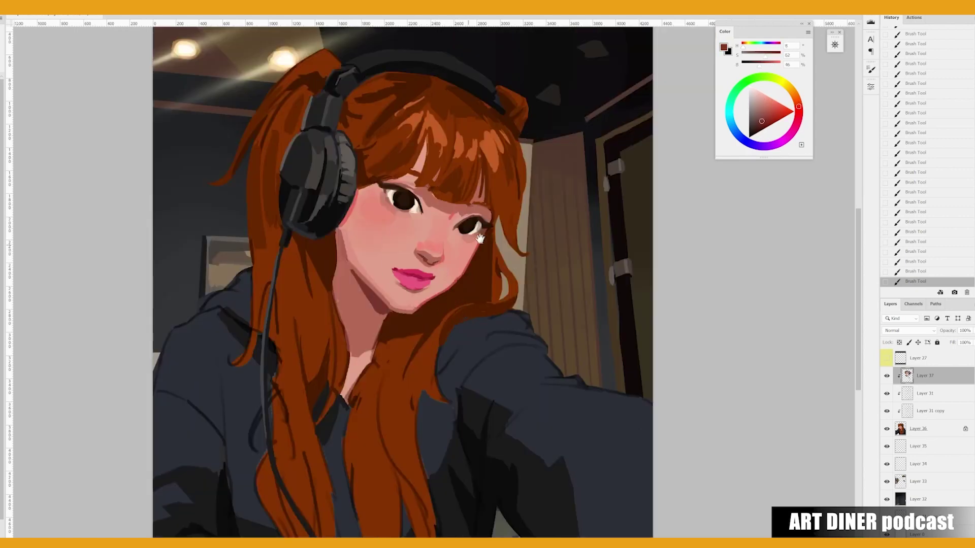
left_click(344, 187, "alt")
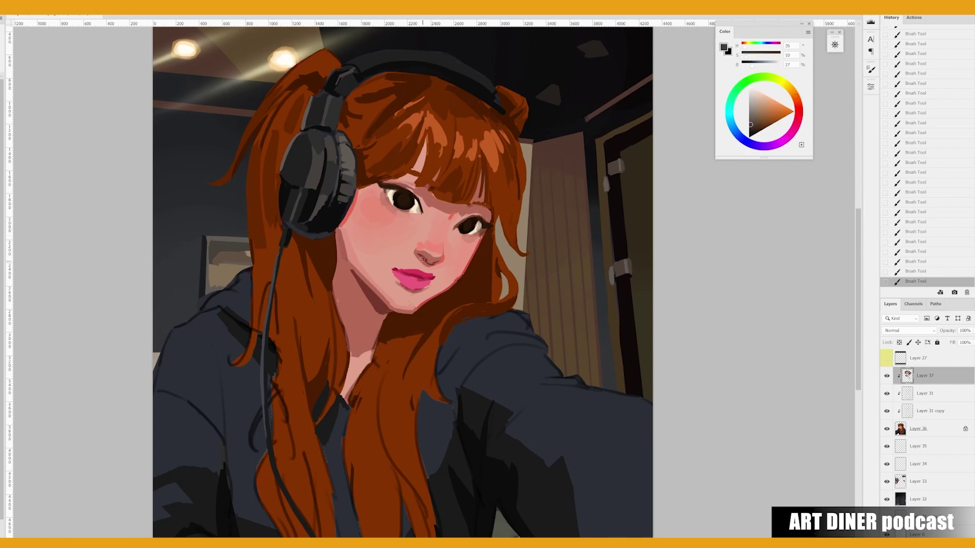
left_click(351, 147, "alt")
left_click_drag(474, 281, 480, 296)
Refine the lip contour and the area below the nose ring with sampled dark pink and lip tones.
left_click(438, 294, "alt")
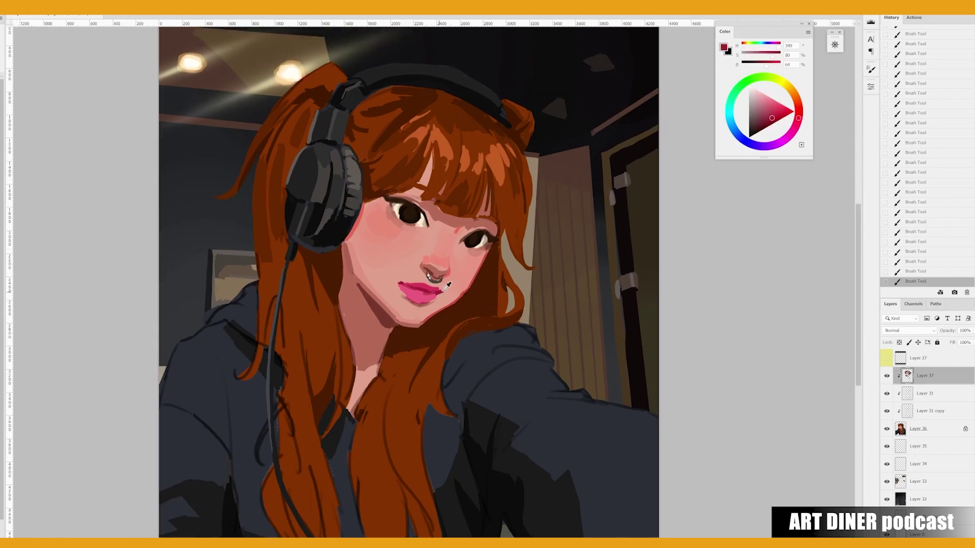
left_click(436, 281, "alt")
left_click(426, 293, "alt")
left_click(425, 301, "alt")
Add saturated pink tones along the cheek edge beside the headphone and on the lower neck.
left_click(361, 264, "alt")
left_click(378, 229, "alt")
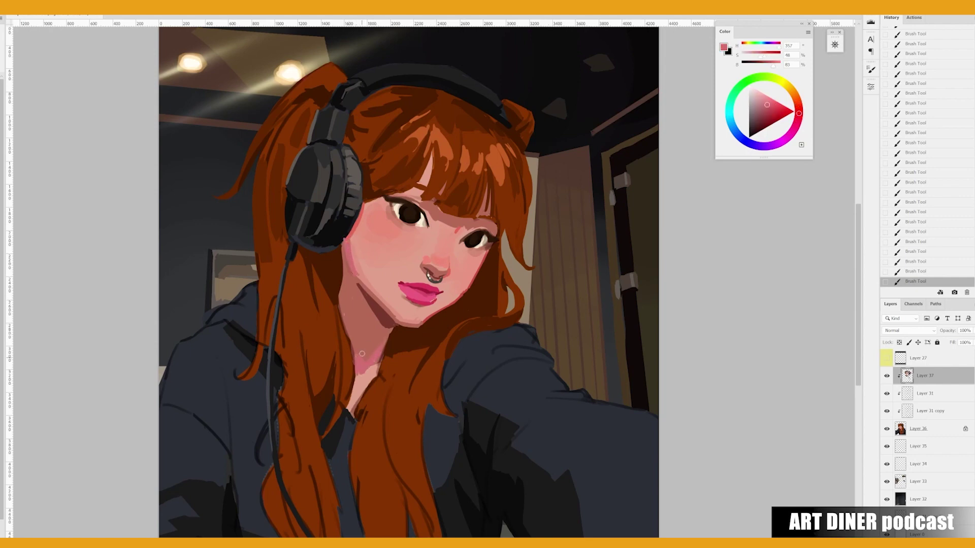
left_click(349, 312, "alt")
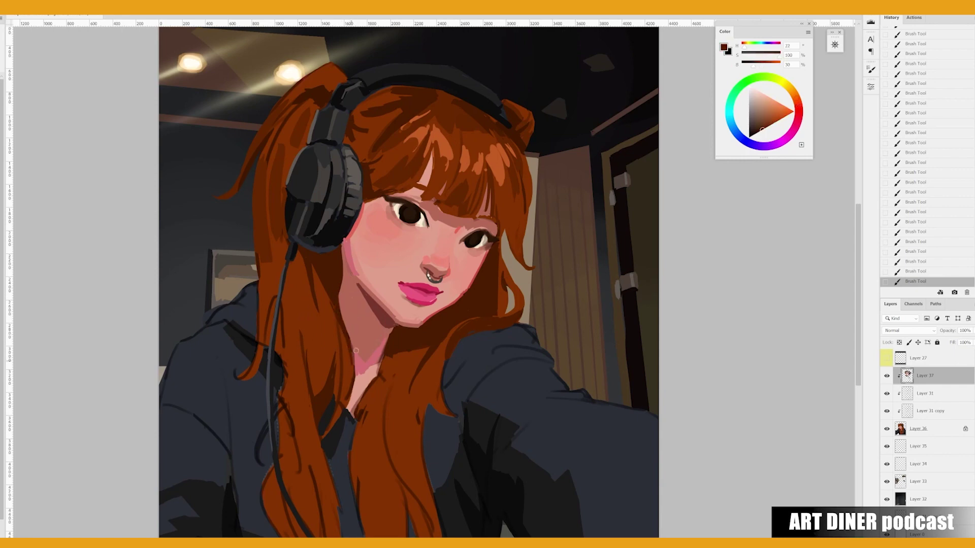
Paint sampled reddish-brown strokes into the hair by the shoulder and across the crown with a larger brush.
left_click_drag(443, 352, 465, 330)
left_click(433, 135, "alt")
left_click(362, 247, "alt")
right_click(365, 283)
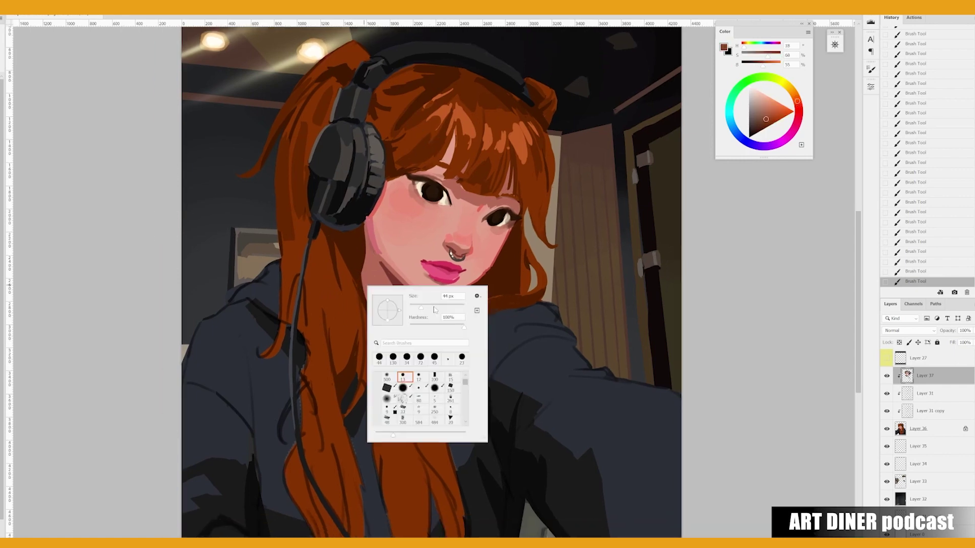
left_click(282, 256)
mouse_move(429, 77)
left_mouse_down()
mouse_move(388, 94)
mouse_move(386, 135)
mouse_move(424, 91)
mouse_move(391, 76)
mouse_move(417, 90)
mouse_move(383, 84)
mouse_move(416, 102)
mouse_move(419, 125)
mouse_move(403, 153)
mouse_move(431, 113)
mouse_move(437, 132)
left_mouse_up()
left_click(387, 111, "alt")
left_click(476, 91, "alt")
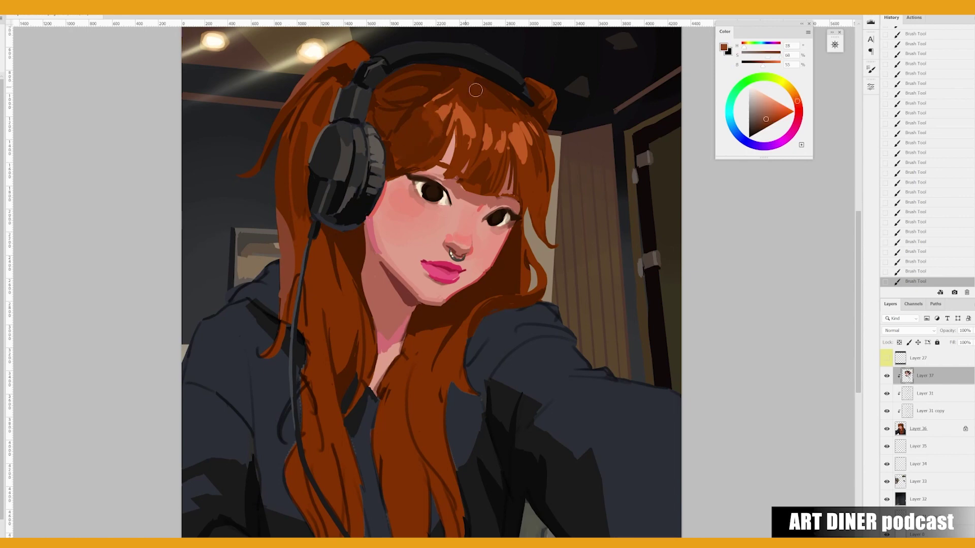
Paint muted reddish-brown strands into the long hair on both sides of the neck, retouching beside the headphone cable with sampled tones.
left_click_drag(423, 436, 429, 356)
left_click_drag(399, 398, 391, 475)
left_click_drag(305, 320, 316, 405)
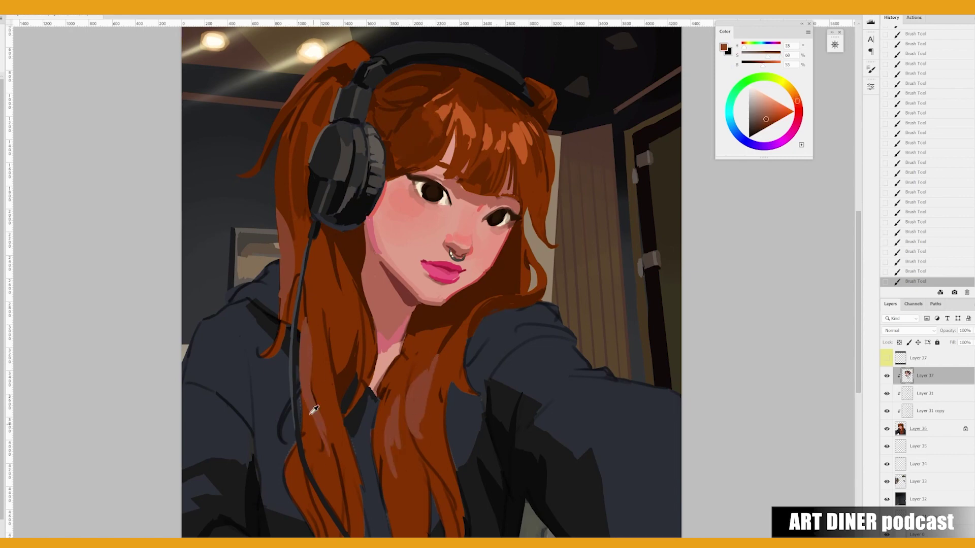
left_click(294, 371, "alt")
left_click_drag(295, 371, 331, 307)
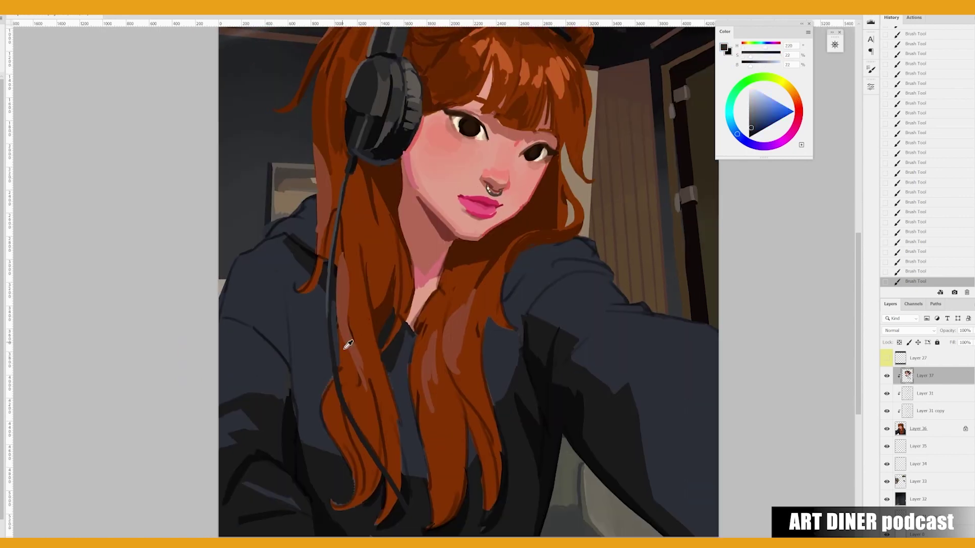
left_click(363, 405, "alt")
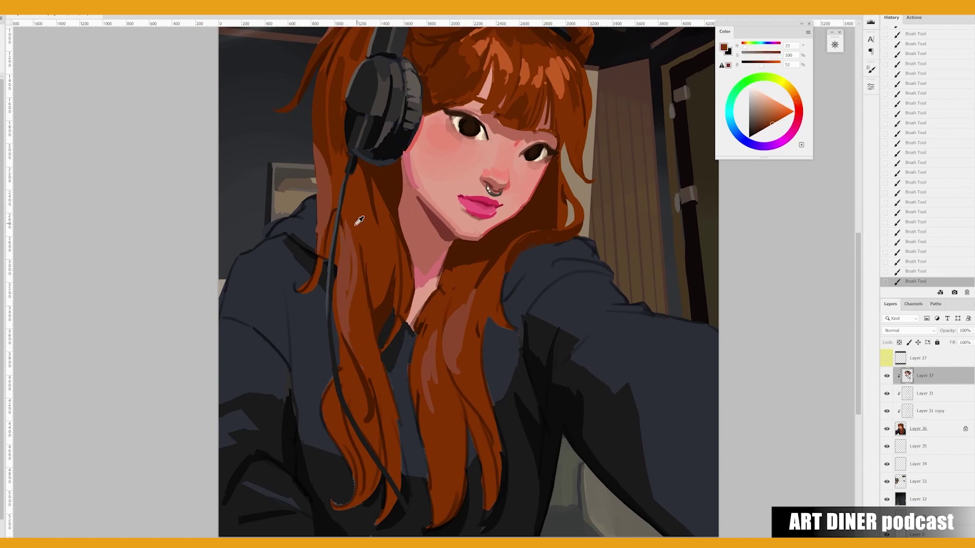
left_click_drag(350, 146, 363, 225)
Retouch the loose curl and headphone cable at the shoulder with sampled hair and near-black tones.
left_click_drag(302, 351, 320, 372)
left_click(307, 360, "alt")
left_click(335, 342, "alt")
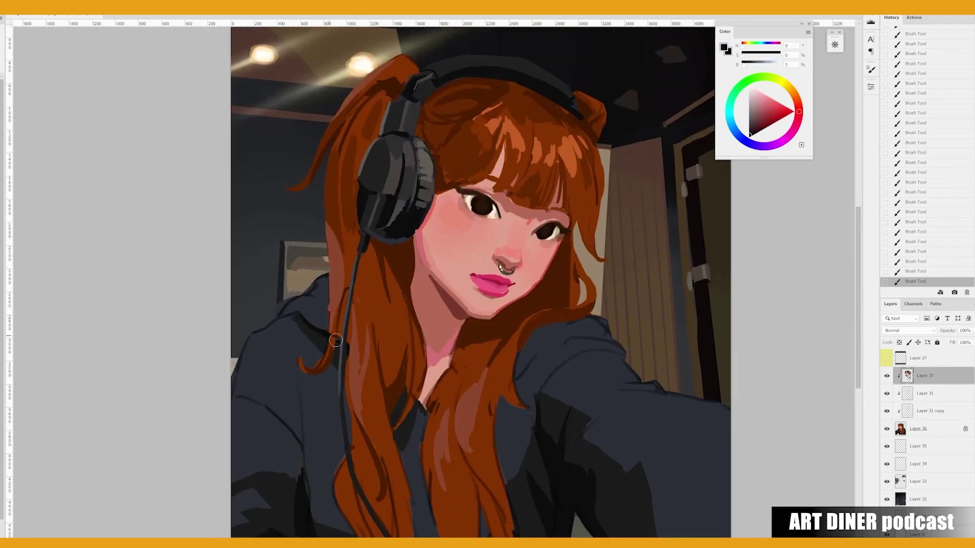
left_click(333, 350, "alt")
mouse_move(332, 358)
left_mouse_down()
mouse_move(348, 300)
mouse_move(362, 331)
left_mouse_up()
Flip the canvas horizontally and paint sampled dark brown strokes into the hair locks framing the neck.
key("h")
left_click_drag(457, 335, 450, 277)
mouse_move(457, 363)
left_mouse_down()
mouse_move(442, 295)
mouse_move(463, 261)
left_mouse_up()
left_click(464, 257, "alt")
mouse_move(457, 330)
left_mouse_down()
mouse_move(462, 264)
mouse_move(452, 259)
mouse_move(450, 272)
left_mouse_up()
left_click(450, 274, "alt")
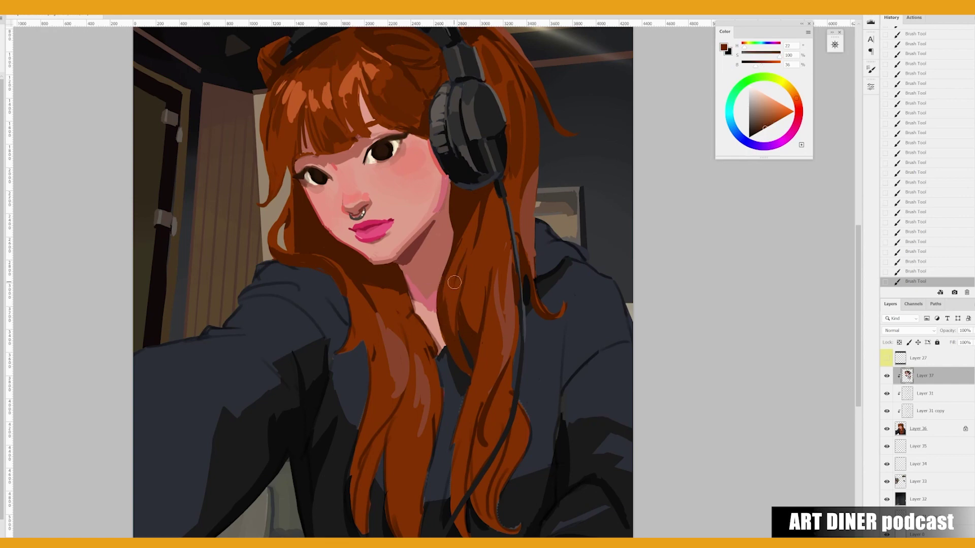
left_click_drag(408, 371, 394, 292)
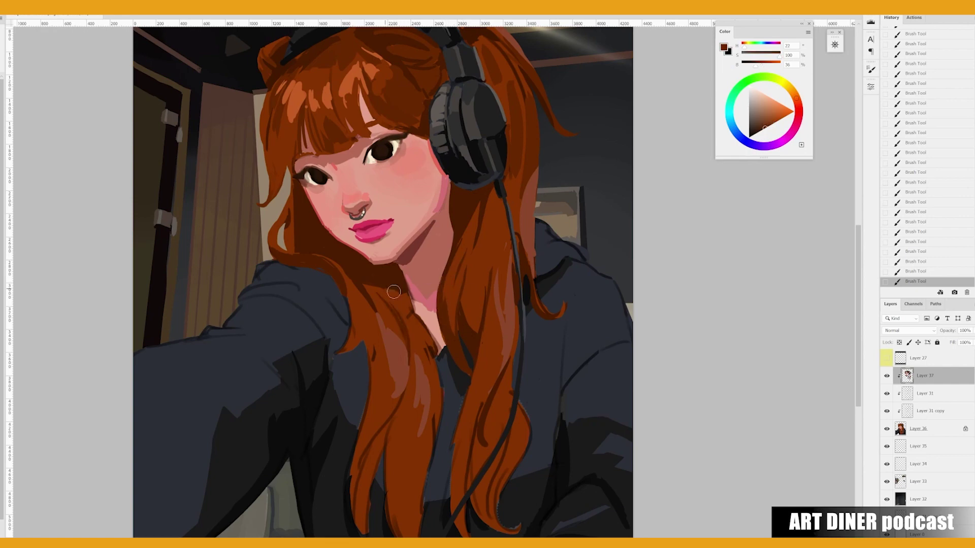
Retouch the hoodie neckline and cheek edge with sampled dark blue and pink skin tones, and flip the canvas horizontally.
left_click(442, 374, "alt")
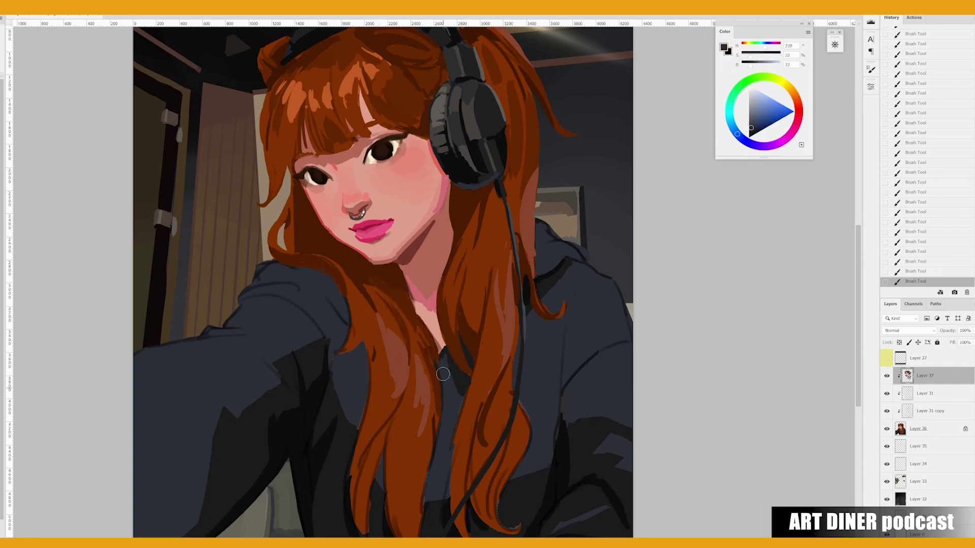
left_click(397, 271, "alt")
left_click_drag(465, 258, 486, 301)
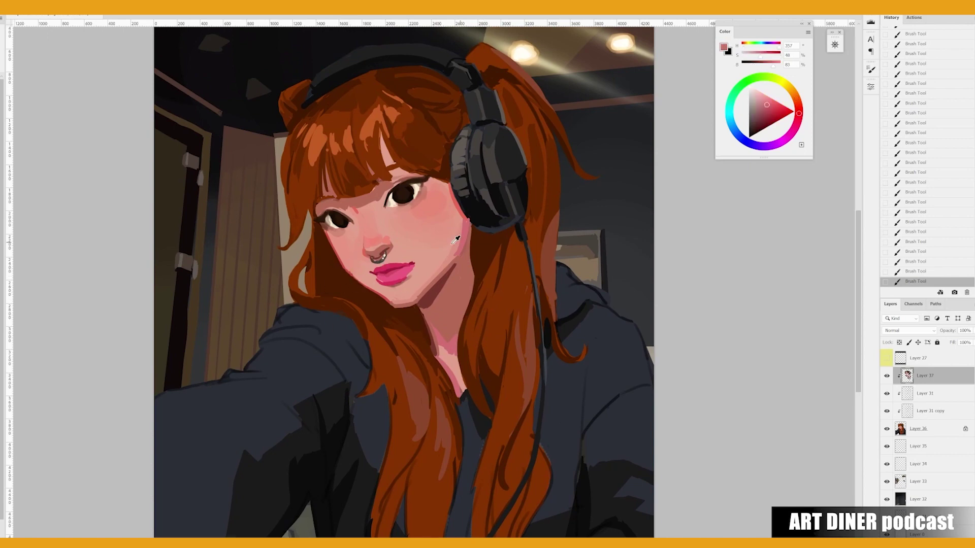
left_click(389, 302, "alt")
key("ctrl+shift+h")
Refine the chin edge and the dark hair beneath it with sampled brown and skin tones, flipping the canvas to continue below the jaw.
left_click(498, 282, "alt")
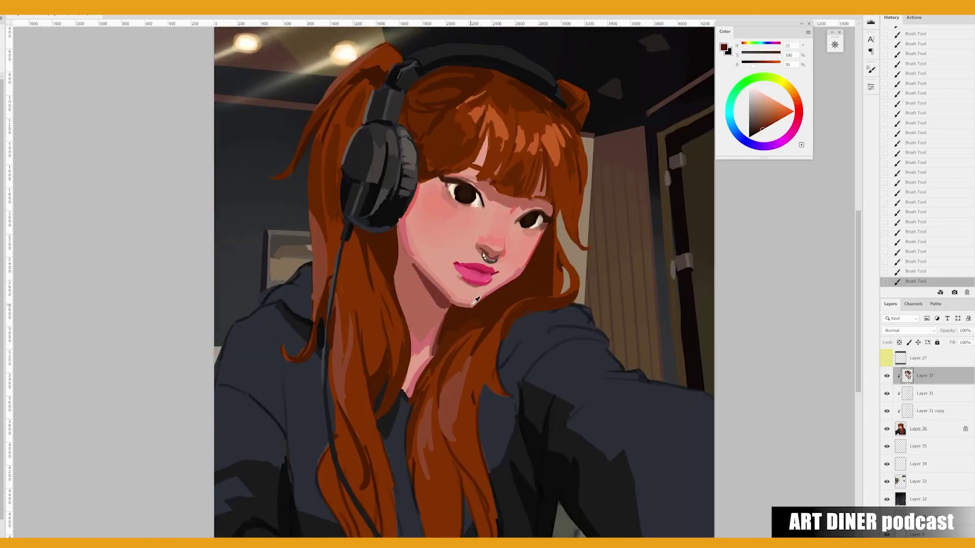
left_click(491, 294, "alt")
right_click(490, 310)
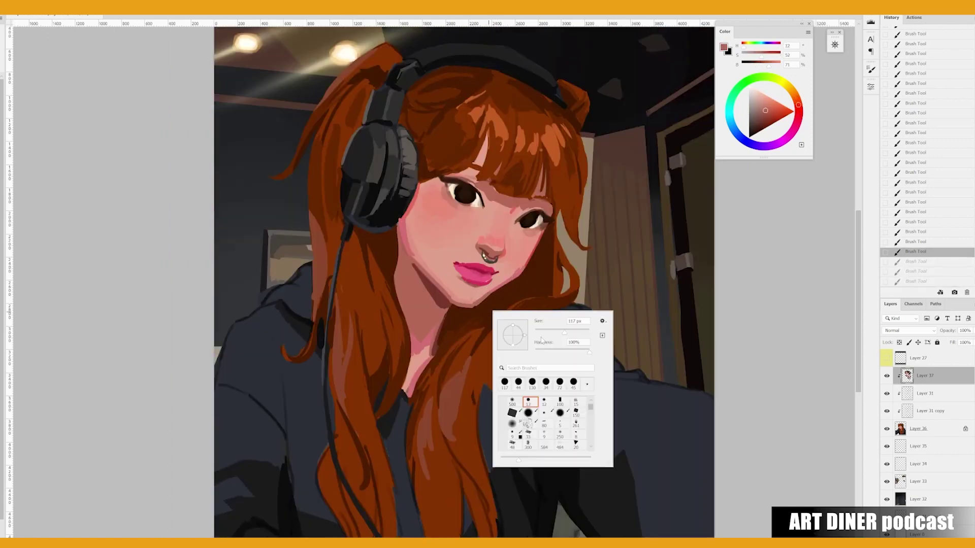
left_click(504, 282, "alt")
left_click(504, 282, "alt")
key("ctrl+shift+h")
left_click_drag(459, 321, 505, 323)
Refine the fringe tips and the hair beside the far eye with sampled orange-brown and skin tones.
left_click(426, 268, "alt")
left_click(363, 178, "alt")
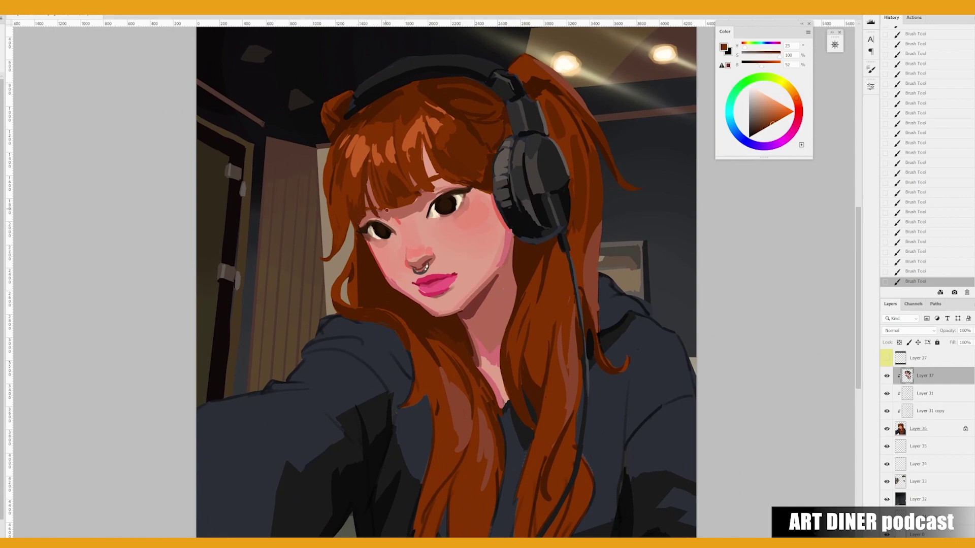
left_click(367, 206, "alt")
left_click(426, 188, "alt")
left_click(384, 206, "alt")
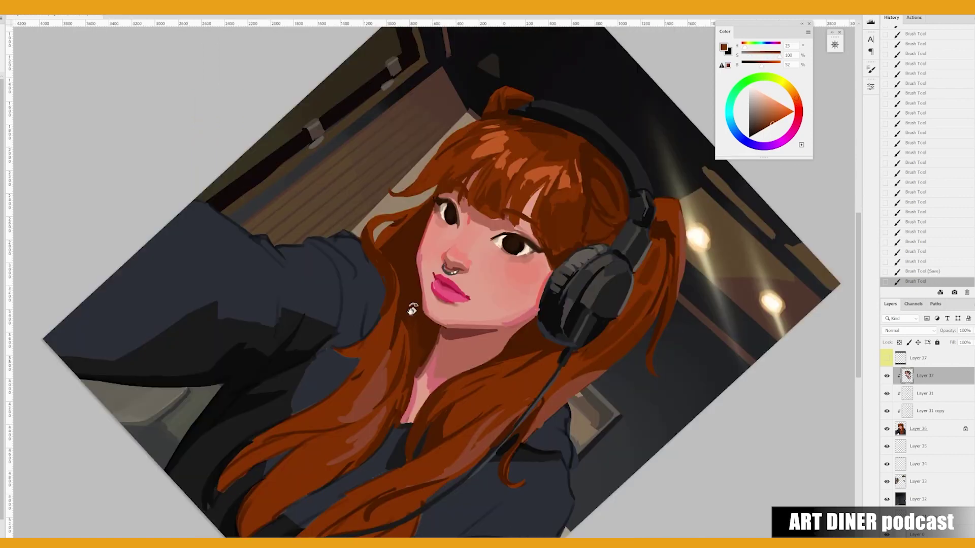
Rotate the view and smooth the jawline and chin contour with sampled light pink and brown tones.
left_click(425, 255, "alt")
left_click_drag(419, 258, 420, 318)
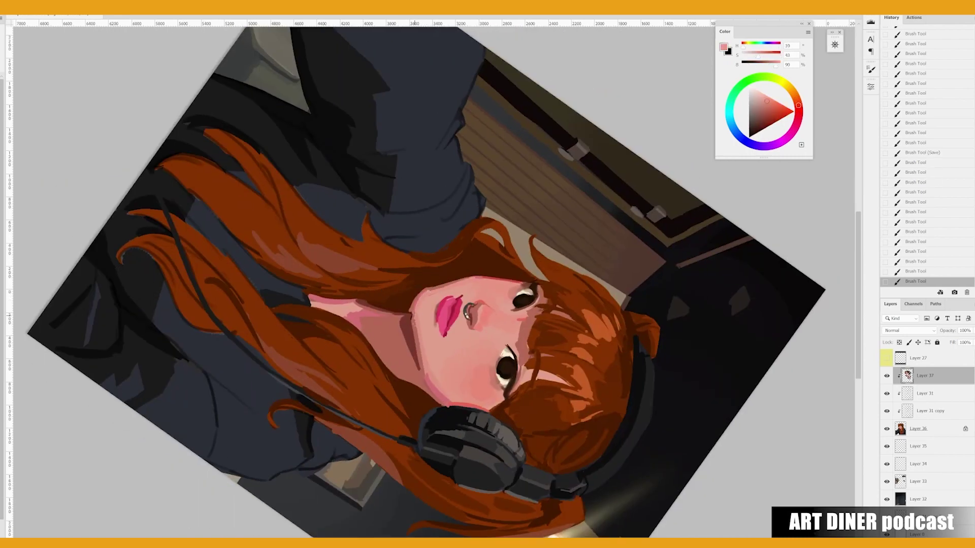
left_click_drag(415, 311, 424, 373)
left_click(414, 330, "alt")
left_click(420, 369, "alt")
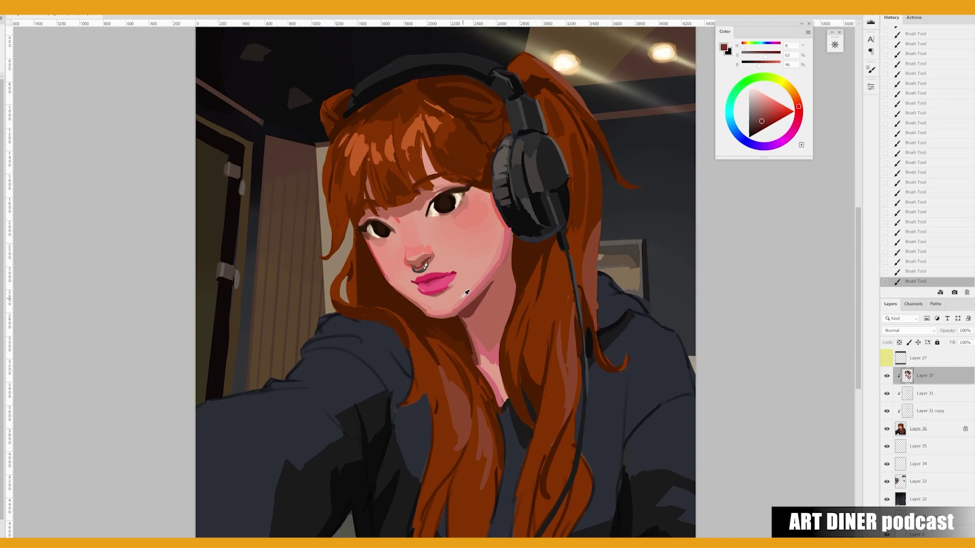
Sharpen the edge between the jaw and the neck shadow with sampled pink and dark reddish-brown.
left_click(462, 298, "alt")
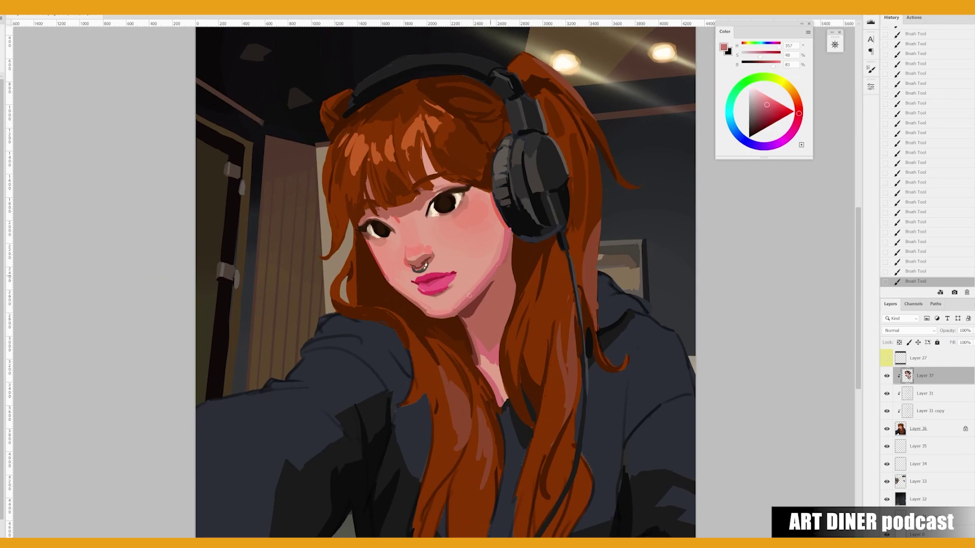
left_click(460, 303, "alt")
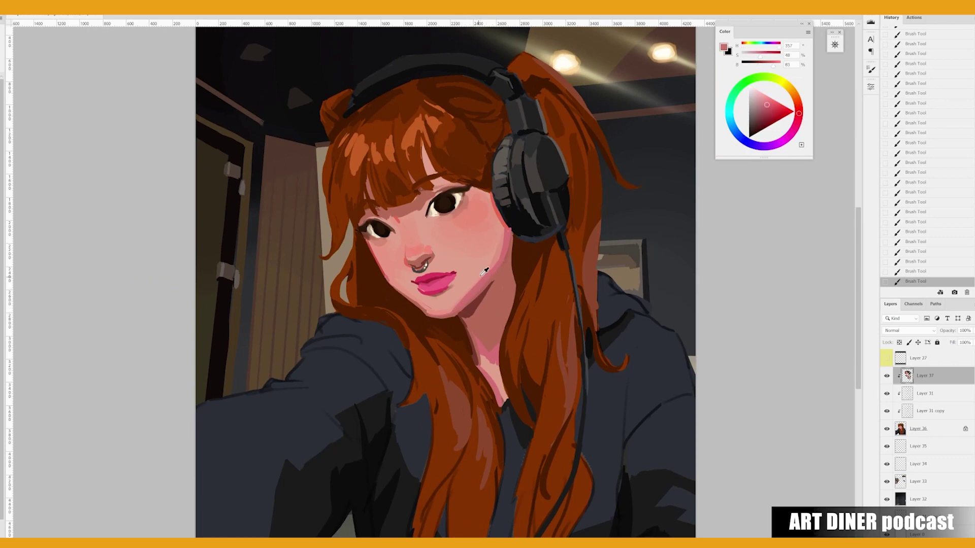
left_click(441, 320, "alt")
left_click(458, 299, "alt")
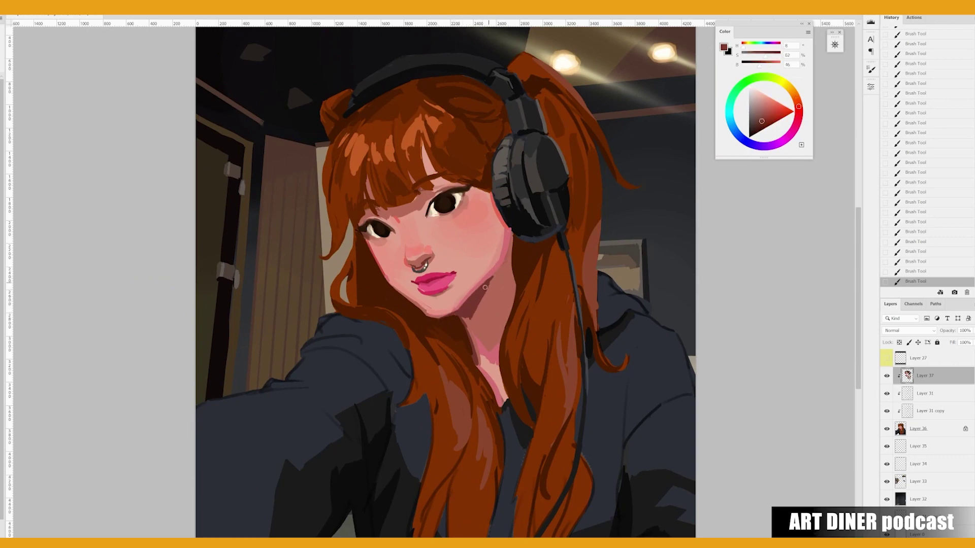
Flip the canvas horizontally and refine the jaw shadow, cheek edge and nose area with sampled brown and skin tones.
key("h")
left_click(385, 281, "alt")
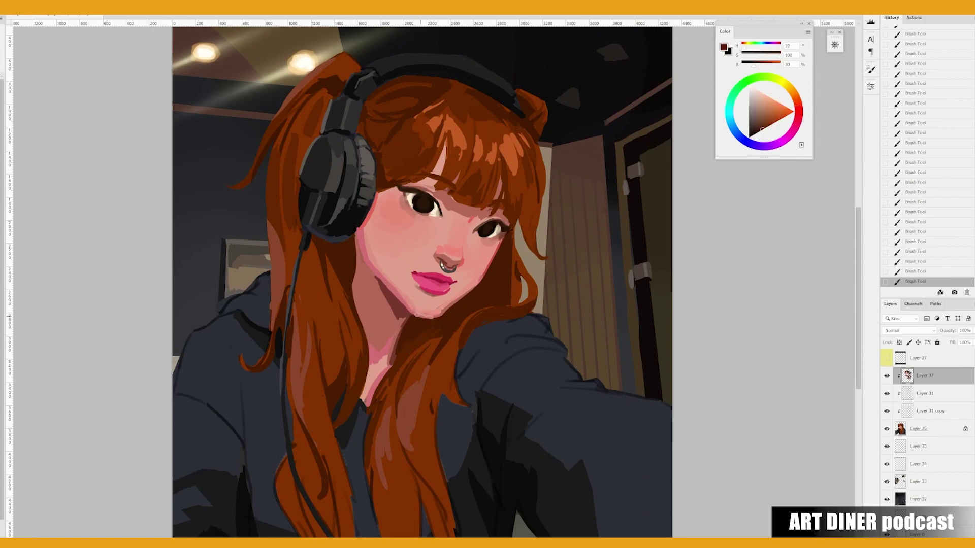
left_click(365, 266, "alt")
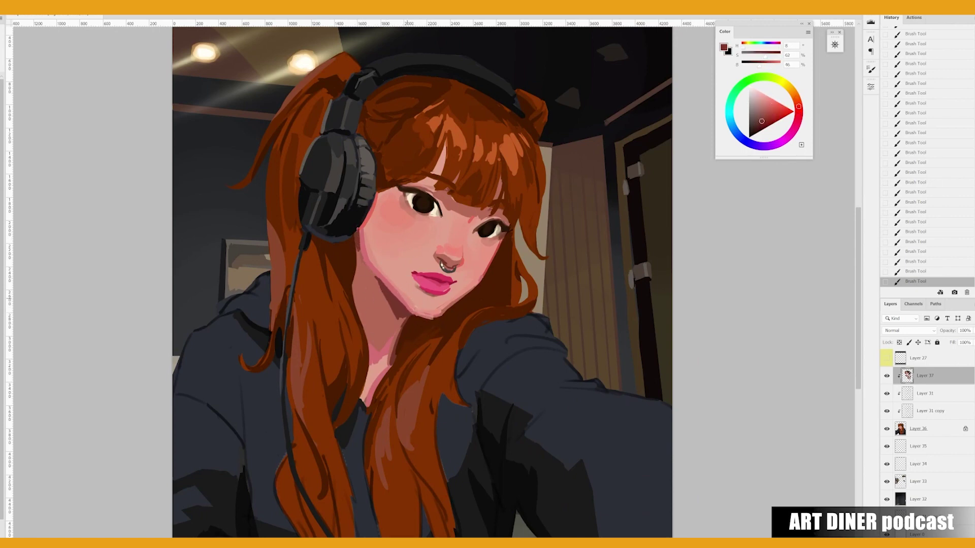
left_click(362, 244, "alt")
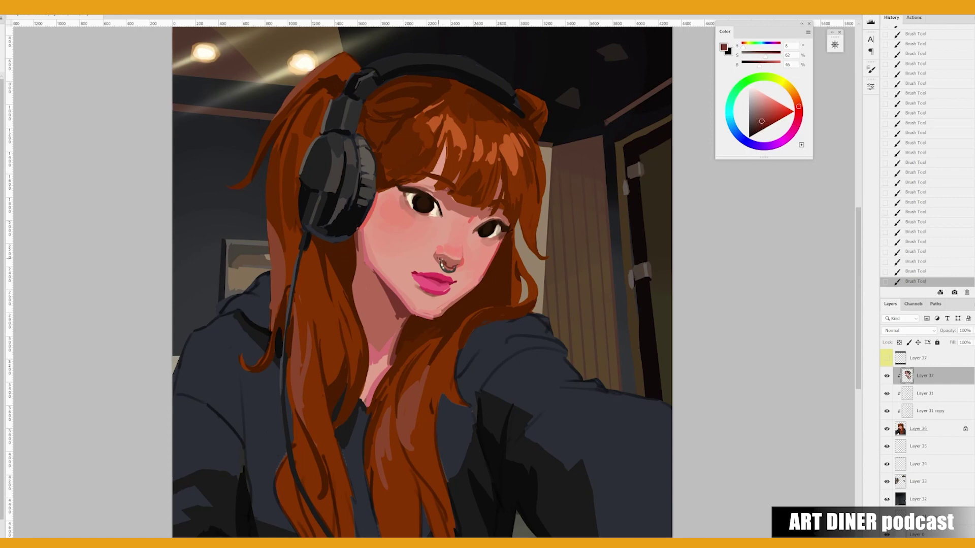
left_click(449, 255, "alt")
left_click(455, 264, "alt")
Toggle the visibility of Layer 37 to compare the painting with and without it, and flip the canvas horizontally.
left_click(887, 376)
left_click(887, 376)
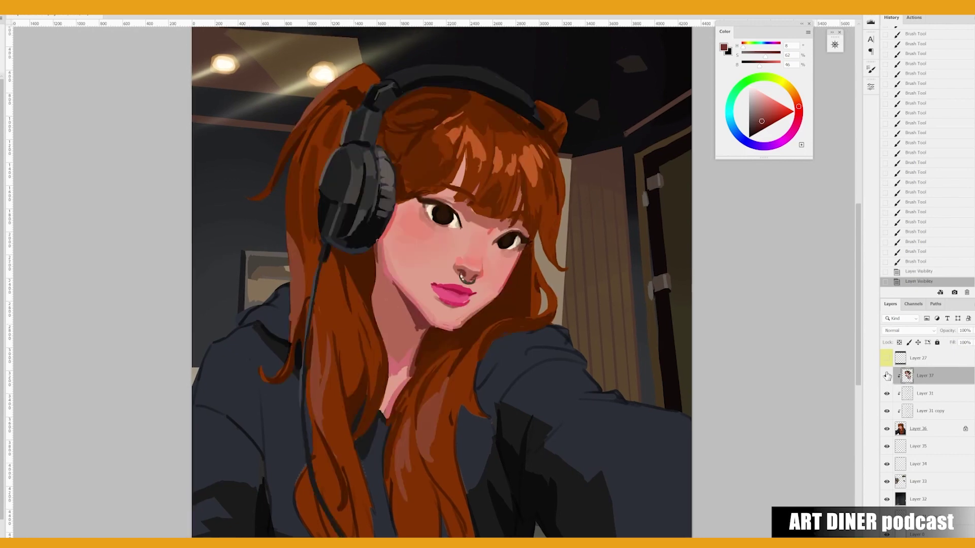
left_click(887, 375)
left_click(887, 376)
key("h")
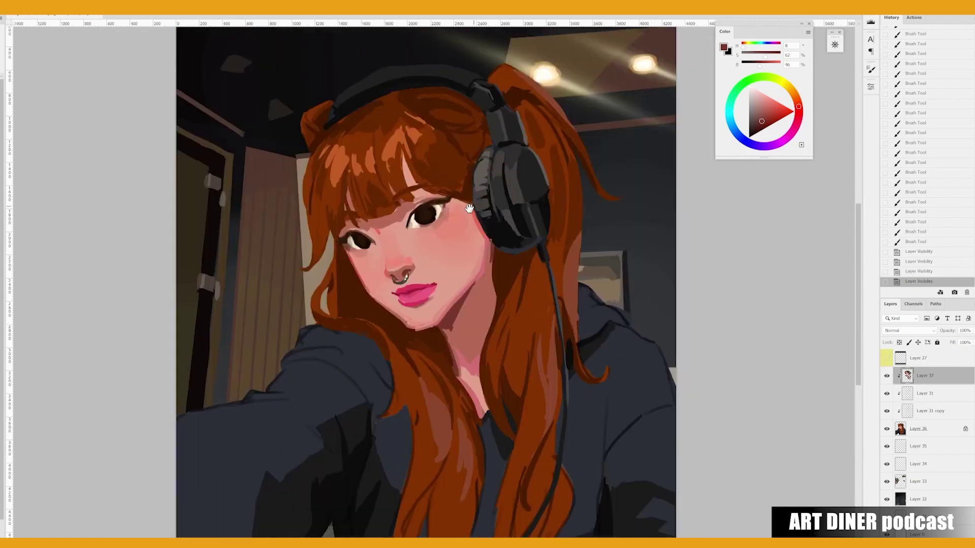
key("ctrl+minus")
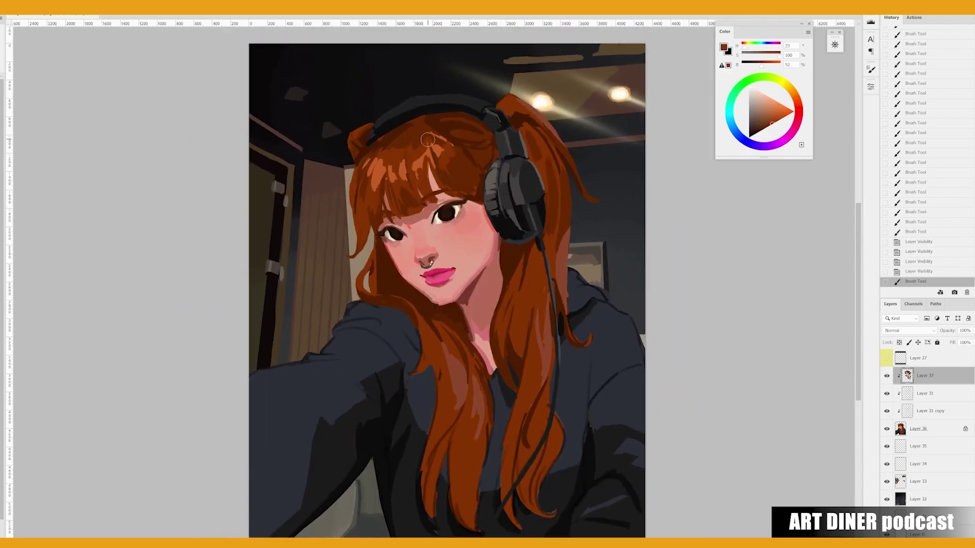
Paint sampled orange-brown strands across the crown and fringe, extending them over the forehead toward the headphone.
left_click_drag(428, 140, 412, 152)
mouse_move(402, 155)
left_mouse_down()
mouse_move(384, 165)
mouse_move(423, 133)
mouse_move(412, 129)
mouse_move(388, 153)
mouse_move(411, 137)
left_mouse_up()
left_click(432, 135, "alt")
left_click(383, 115, "alt")
left_click(440, 176, "alt")
left_click(429, 198, "alt")
mouse_move(431, 173)
left_mouse_down()
mouse_move(450, 198)
mouse_move(477, 202)
left_mouse_up()
left_click(475, 203, "alt")
left_click_drag(432, 161, 443, 184)
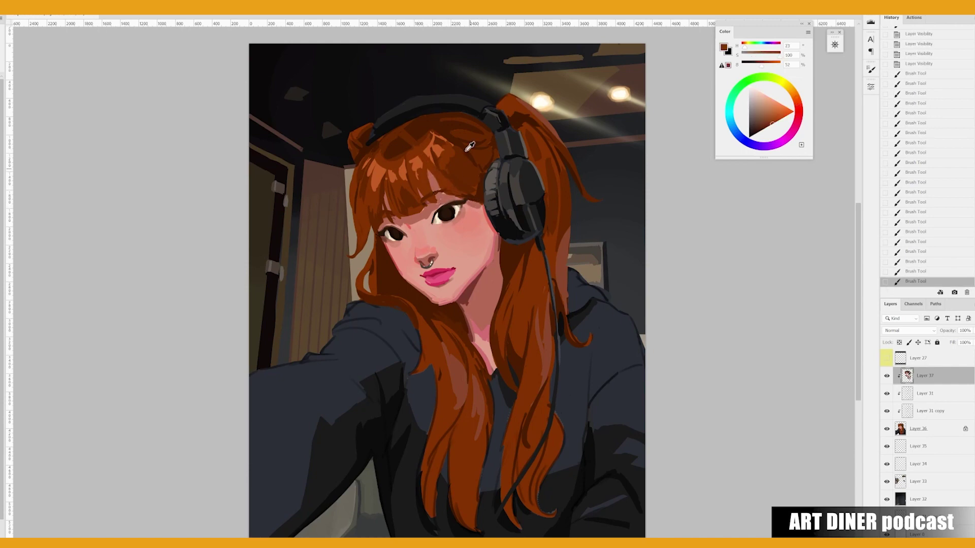
Add dark brown and bright orange strands to the side of the fringe next to the headphone.
left_click_drag(421, 141, 455, 190)
left_click(463, 149, "alt")
left_click(457, 152, "alt")
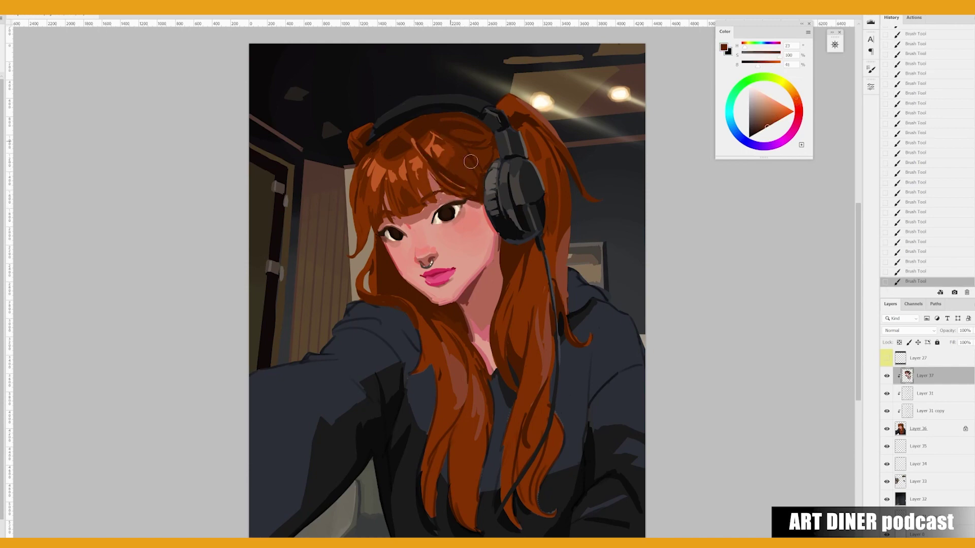
left_click(452, 153, "alt")
mouse_move(449, 150)
left_mouse_down()
mouse_move(472, 168)
mouse_move(439, 132)
left_mouse_up()
left_click(457, 170, "alt")
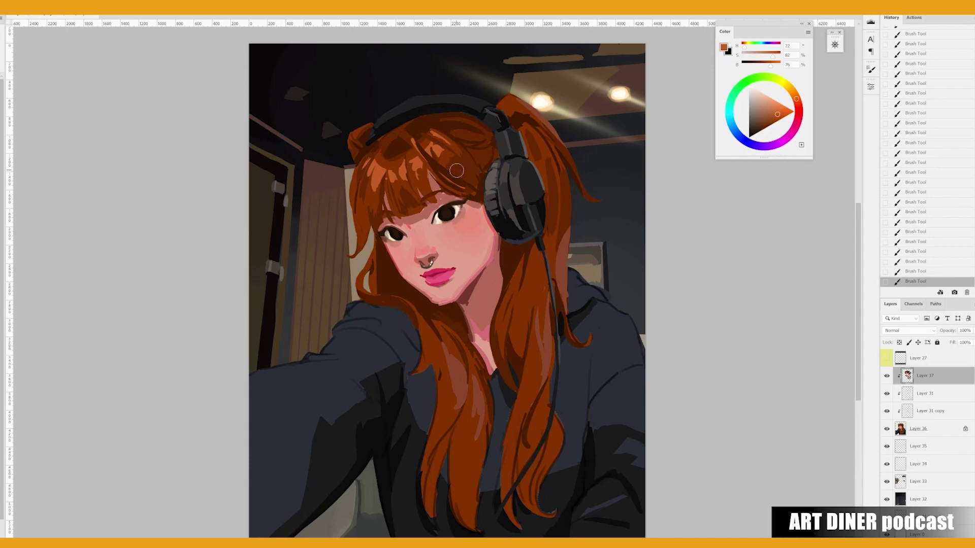
Darken the lower ends of the front hair lock by the raised arm with sampled dark brown strokes.
left_click(422, 336, "alt")
mouse_move(428, 488)
left_mouse_down()
mouse_move(443, 432)
mouse_move(435, 433)
mouse_move(437, 536)
left_mouse_up()
left_click_drag(472, 426, 457, 490)
left_click_drag(462, 447, 445, 430)
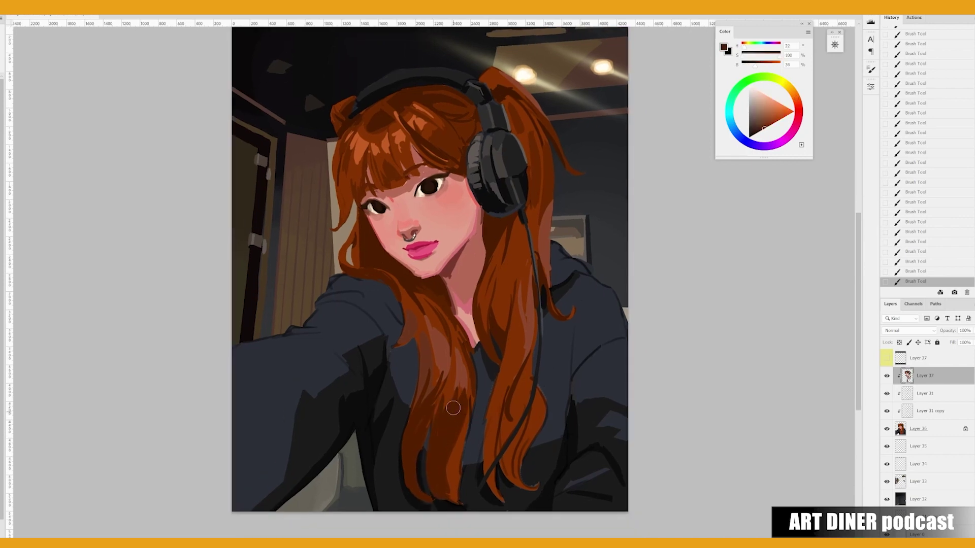
Paint bright orange highlights along the middle of both long hair locks over the chest.
left_click(463, 388, "alt")
left_click(437, 344, "alt")
right_click(409, 362)
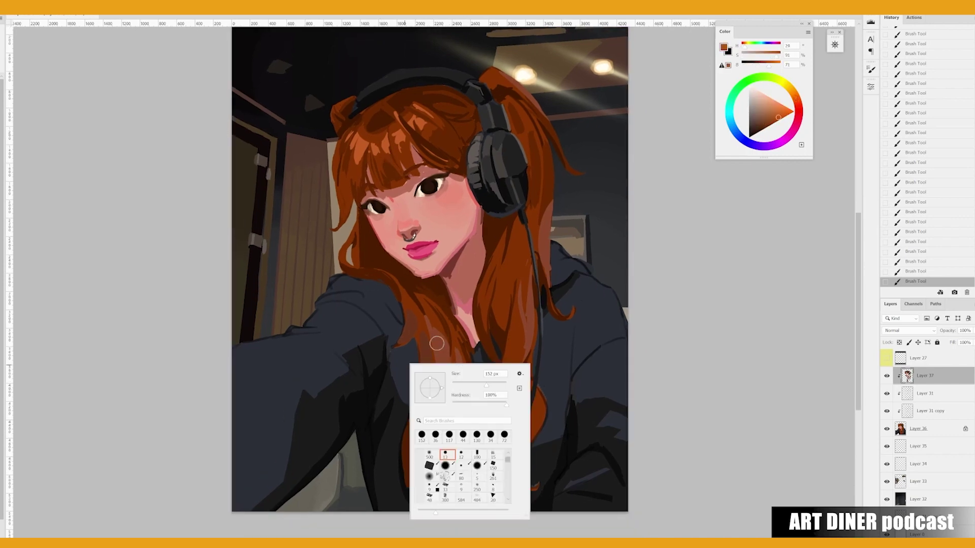
key("Escape")
left_click_drag(441, 307, 421, 350)
left_click_drag(508, 351, 497, 376)
mouse_move(492, 292)
left_mouse_down()
mouse_move(482, 363)
mouse_move(485, 346)
mouse_move(497, 406)
mouse_move(485, 473)
left_mouse_up()
Darken the lower ends of the hair lock beside the headphone cable with sampled dark brown strokes.
left_click(499, 376, "alt")
left_click(503, 381, "alt")
left_click_drag(507, 421, 493, 488)
mouse_move(503, 447)
left_mouse_down()
mouse_move(526, 380)
mouse_move(512, 454)
mouse_move(520, 487)
mouse_move(498, 450)
mouse_move(487, 487)
left_mouse_up()
Retouch the hoodie and hair edges between the two lock ends with sampled near-black and dark brown.
left_click(473, 434, "alt")
left_click(457, 468, "alt")
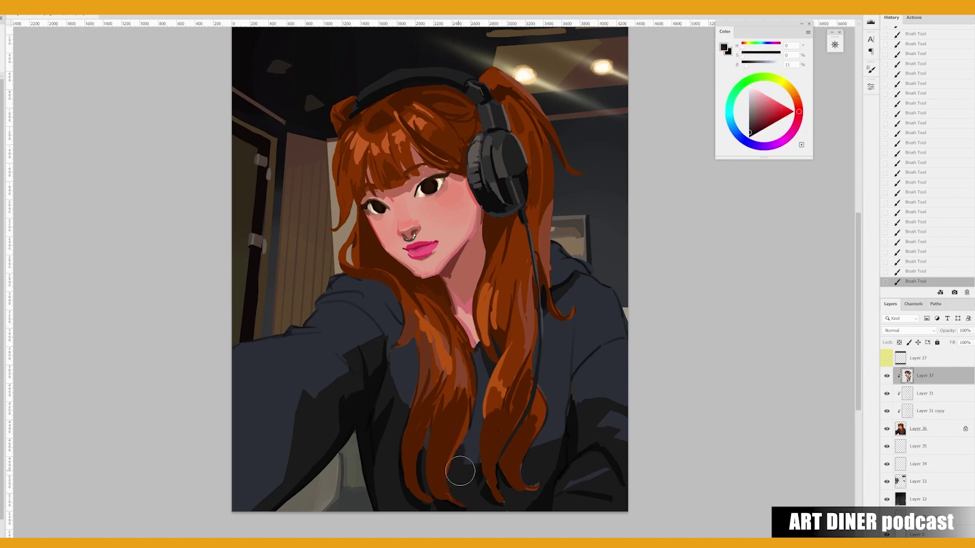
right_click(475, 386)
key("Escape")
left_click(465, 436, "alt")
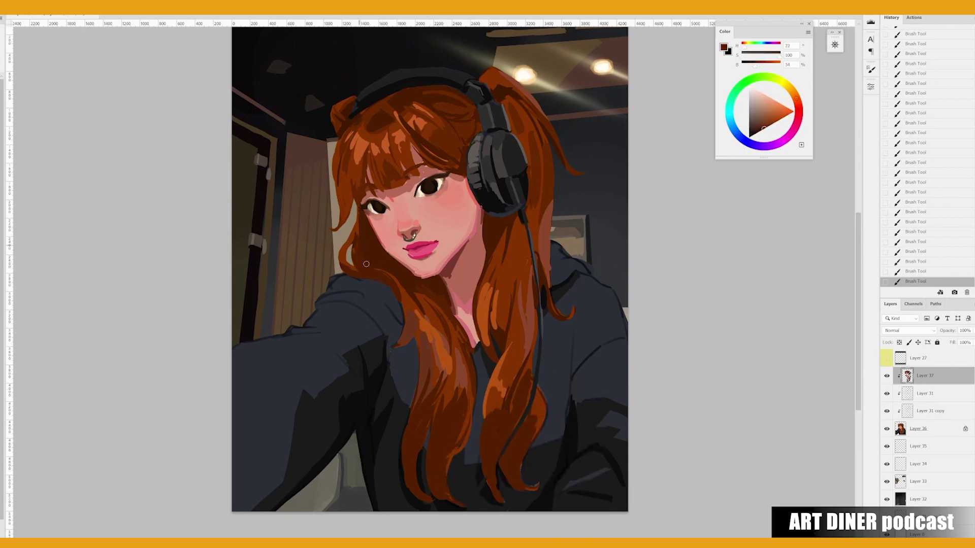
Shift the sampled hair brown toward a deeper red and paint the shadowed hair beside the cheek and under the chin.
left_click(354, 232, "alt")
left_click(346, 250, "alt")
left_click_drag(795, 98, 798, 104)
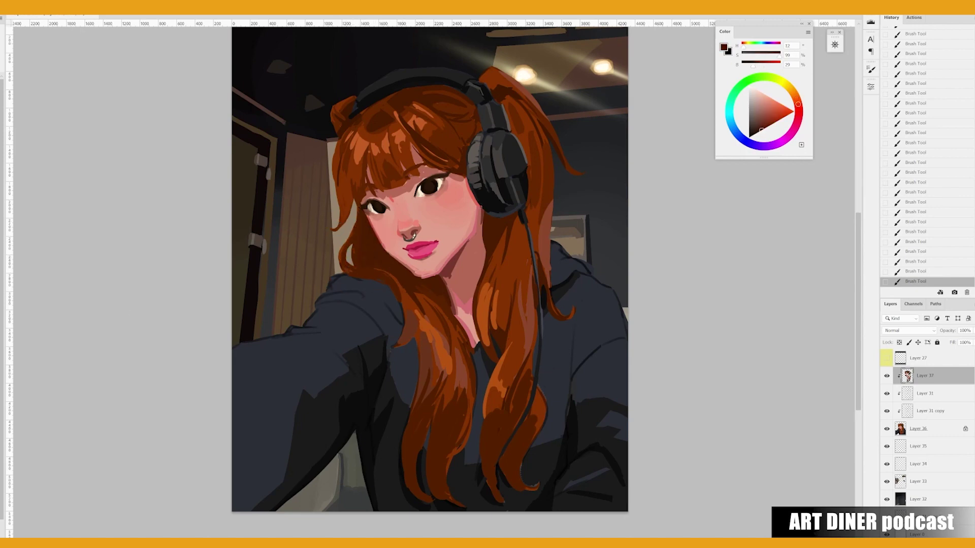
mouse_move(375, 245)
left_mouse_down()
mouse_move(388, 263)
mouse_move(372, 264)
mouse_move(376, 250)
mouse_move(410, 290)
left_mouse_up()
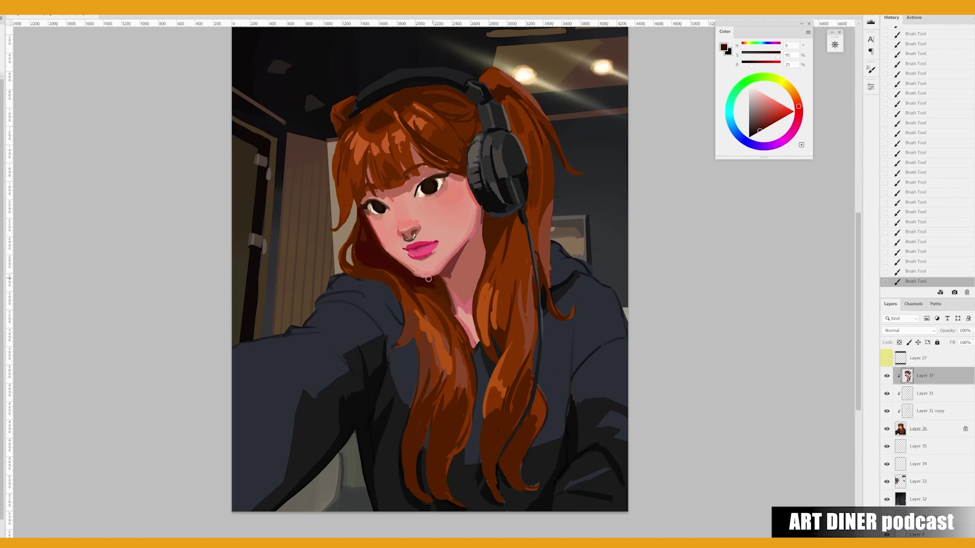
Retouch the chin's lower edge and the neck shadow with sampled skin tones and dark red hair brown.
left_click(464, 276, "alt")
left_click(449, 264, "alt")
left_click(420, 279, "alt")
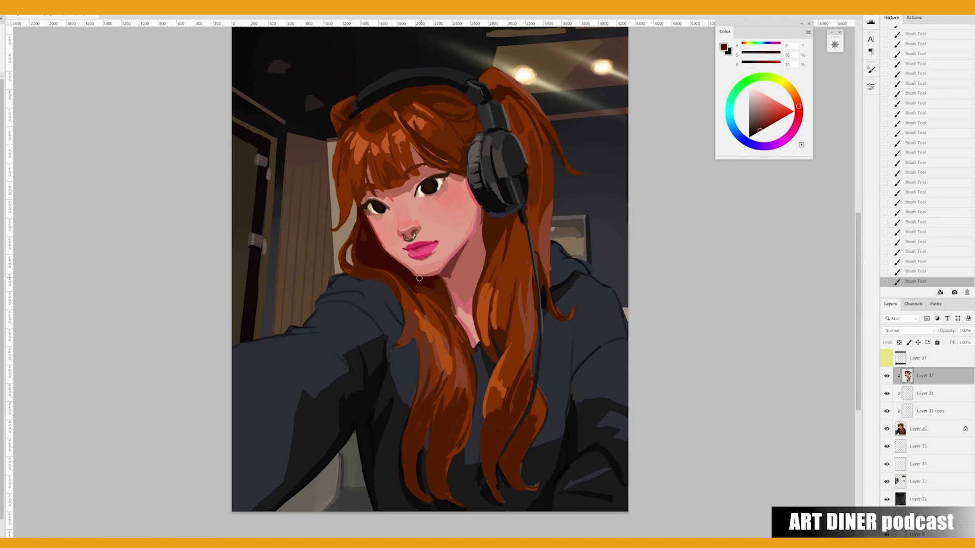
left_click(452, 261, "alt")
left_click(443, 282, "alt")
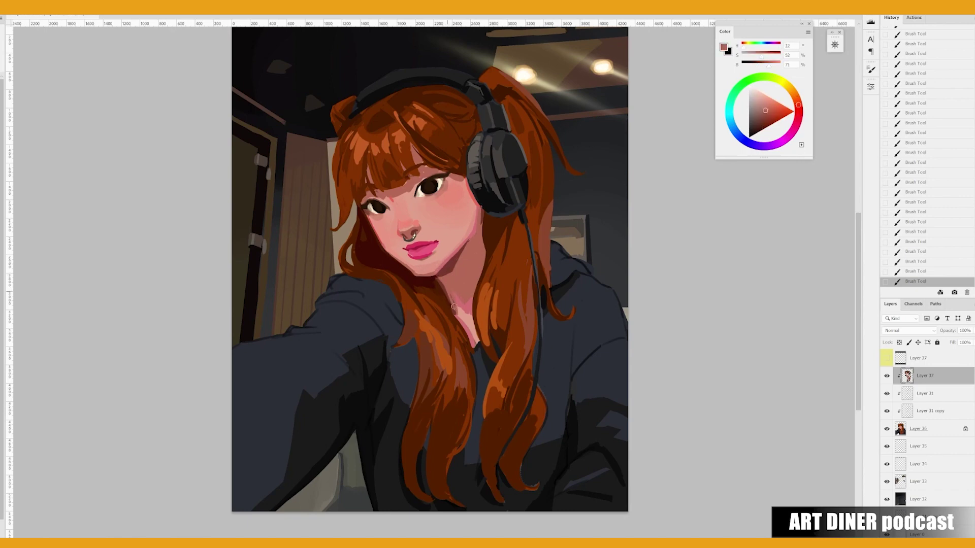
Mirror the canvas and refine the jawline beside the neck shadow with sampled skin tones.
key("h")
left_click(405, 243, "alt")
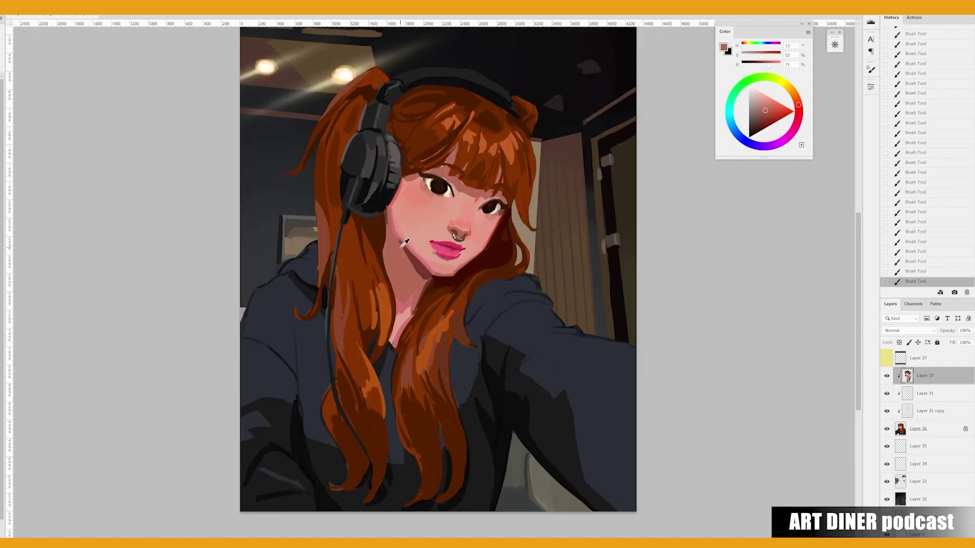
left_click(420, 269, "alt")
left_click(436, 255, "alt")
Add a light pink highlight to the lips with pink sampled from the face, undoing the last stroke.
left_click(453, 211, "alt")
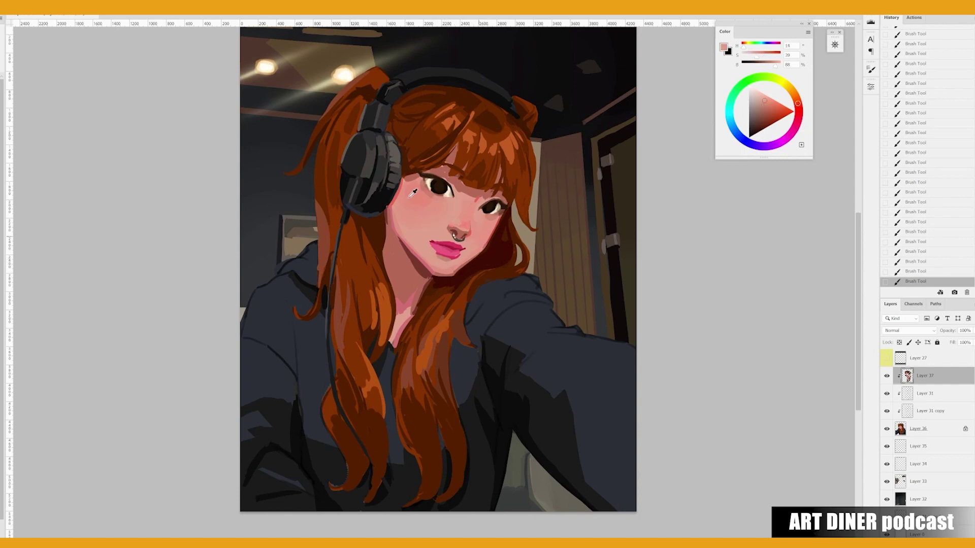
left_click(410, 195, "alt")
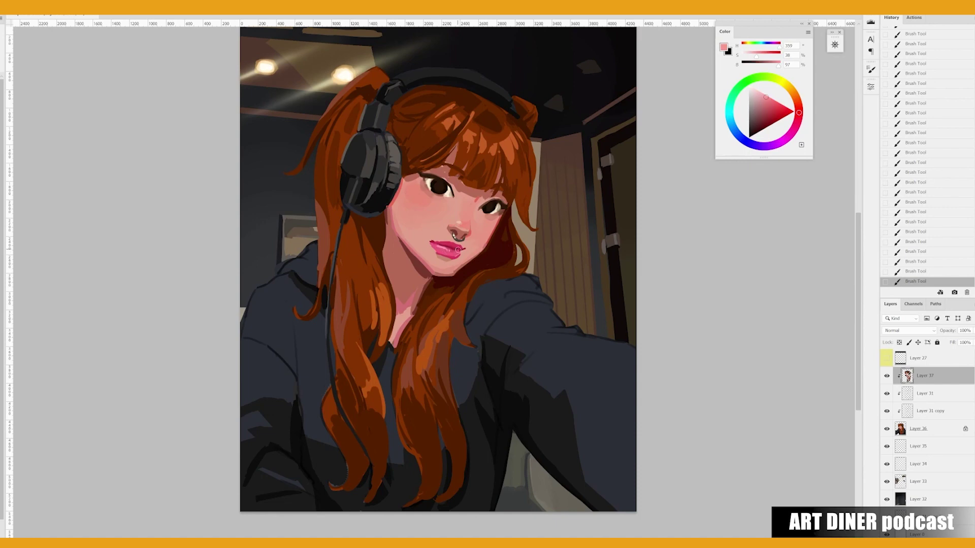
key("ctrl+z")
Refine the lashes, eye white and iris of the eye nearer the headphones with sampled brown, cream and near-black.
left_click(424, 179, "alt")
left_click_drag(428, 171, 429, 190)
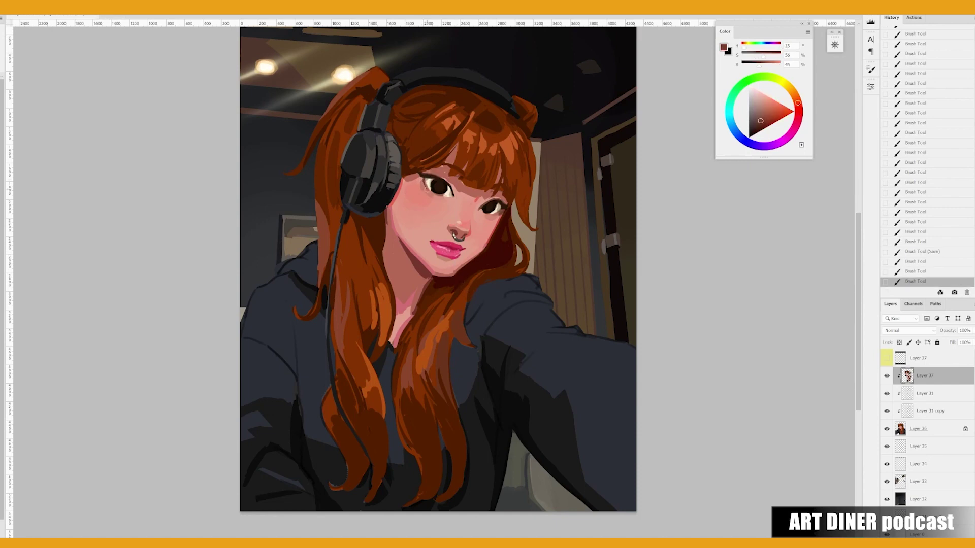
left_click(449, 192, "alt")
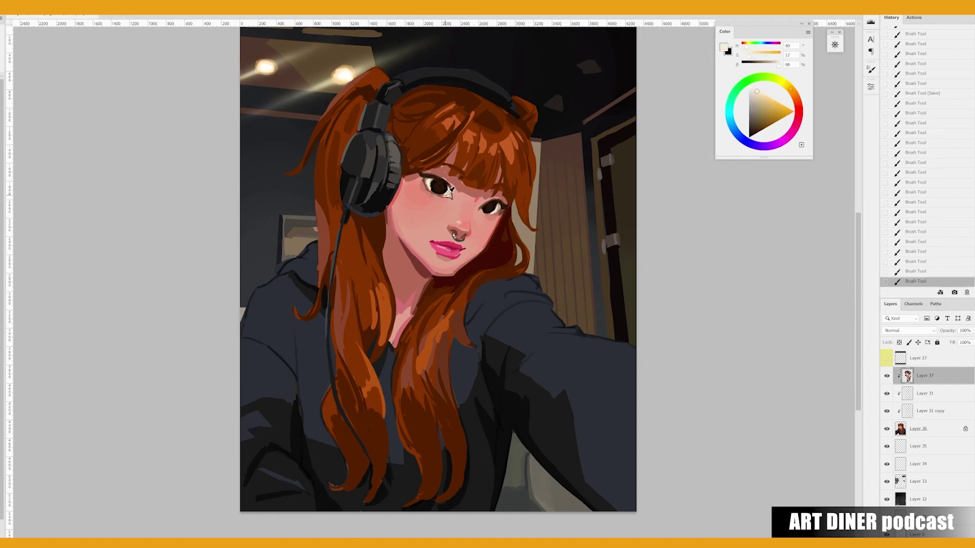
left_click(431, 180, "alt")
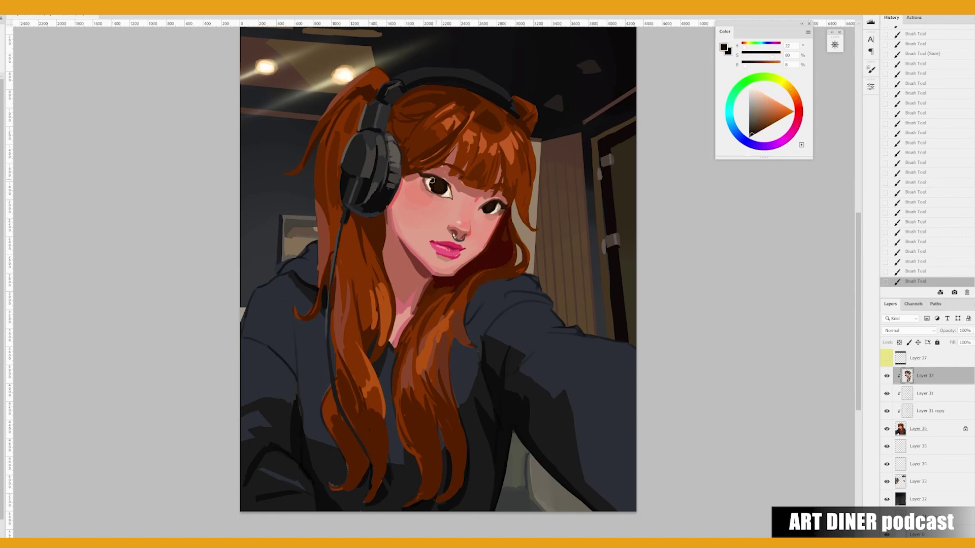
left_click(449, 187, "alt")
left_click(444, 185, "alt")
Retouch the upper lid of the nearer eye and the edges of the far eye with sampled browns.
left_click(429, 176, "alt")
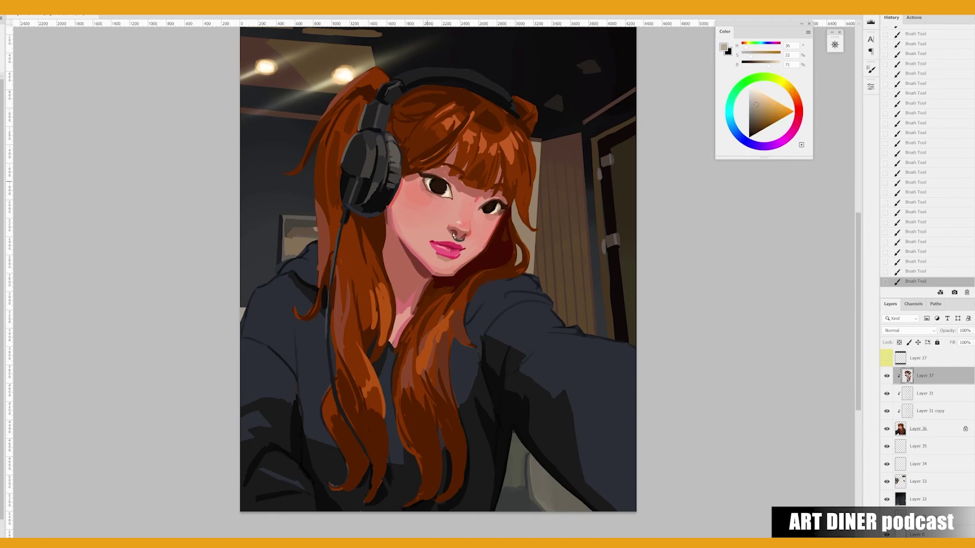
left_click(427, 177, "alt")
left_click(429, 176, "alt")
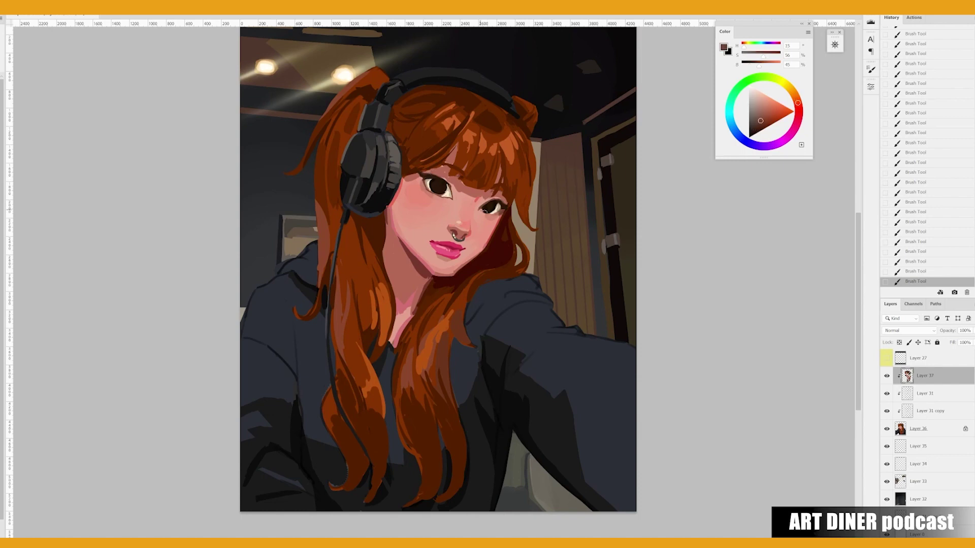
left_click(500, 210, "alt")
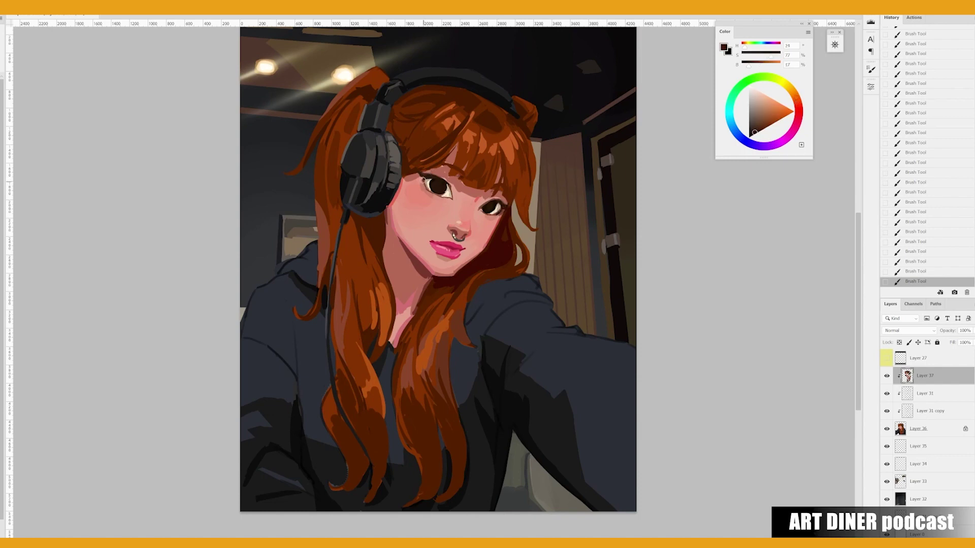
left_click(428, 186, "alt")
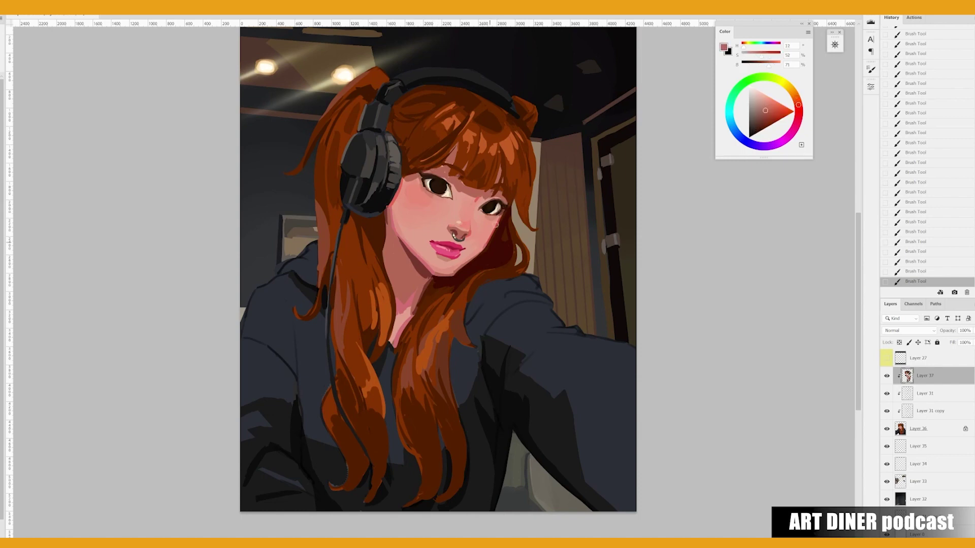
Save the painting and dab lime green hair ties at the base of both pigtails.
key("ctrl+s")
left_click(373, 97)
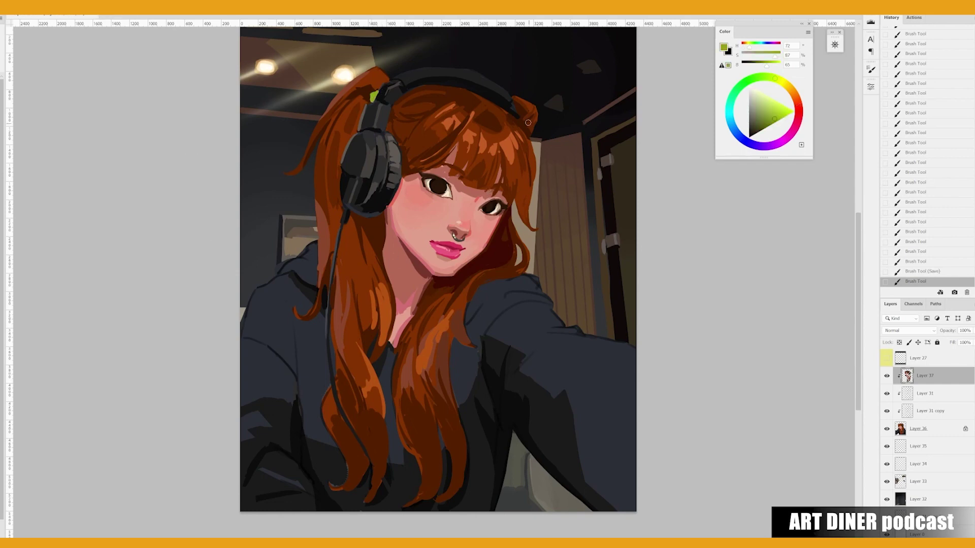
left_click(524, 120)
Paint sampled reddish-brown strokes in the hair beside the headphone cable and in the fringe.
left_click_drag(350, 290, 356, 258)
left_click(356, 258, "alt")
left_click_drag(448, 135, 444, 171)
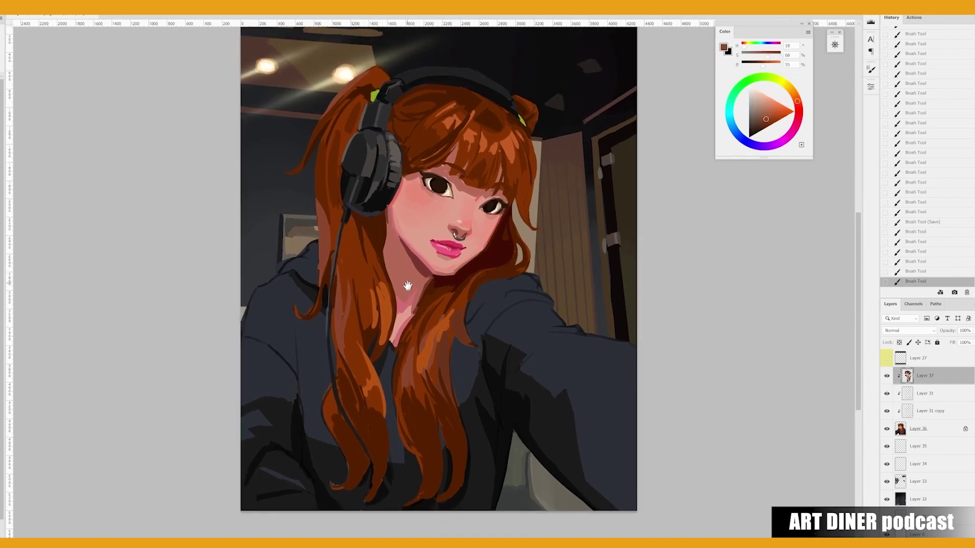
Clean up the lower edge of the chin with sampled skin and shadow tones.
left_click(454, 271, "alt")
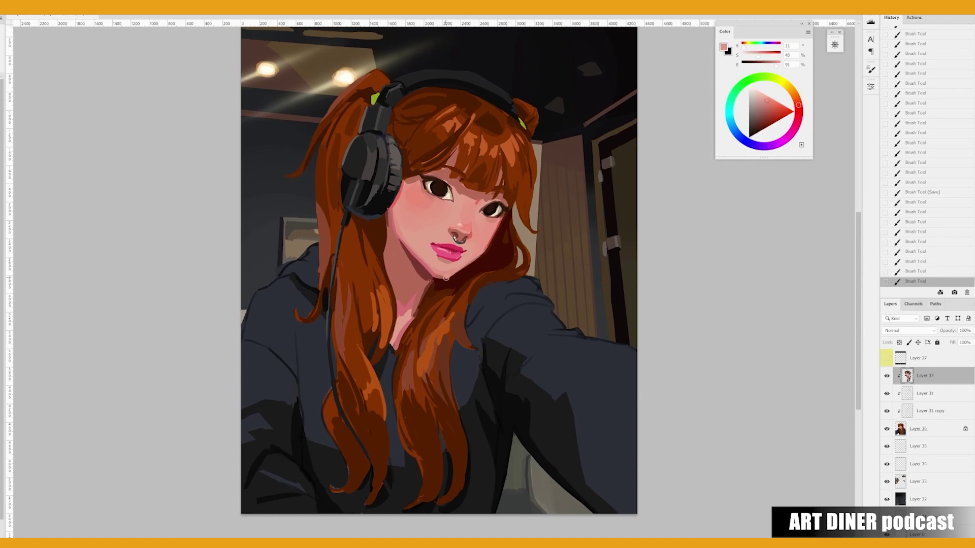
left_click(424, 276, "alt")
left_click(444, 278, "alt")
left_click(439, 278)
Mirror the canvas back and rework the shadow edge between jaw and neck with sampled dark reds.
key("h")
left_click(455, 277, "alt")
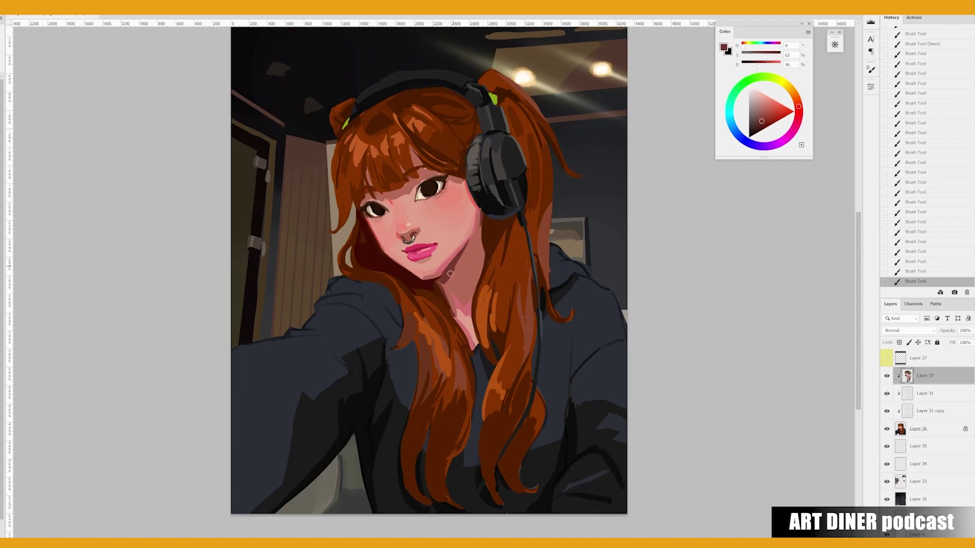
left_click(461, 264)
left_click(442, 270, "alt")
left_click_drag(442, 270, 386, 213)
left_click(450, 243, "alt")
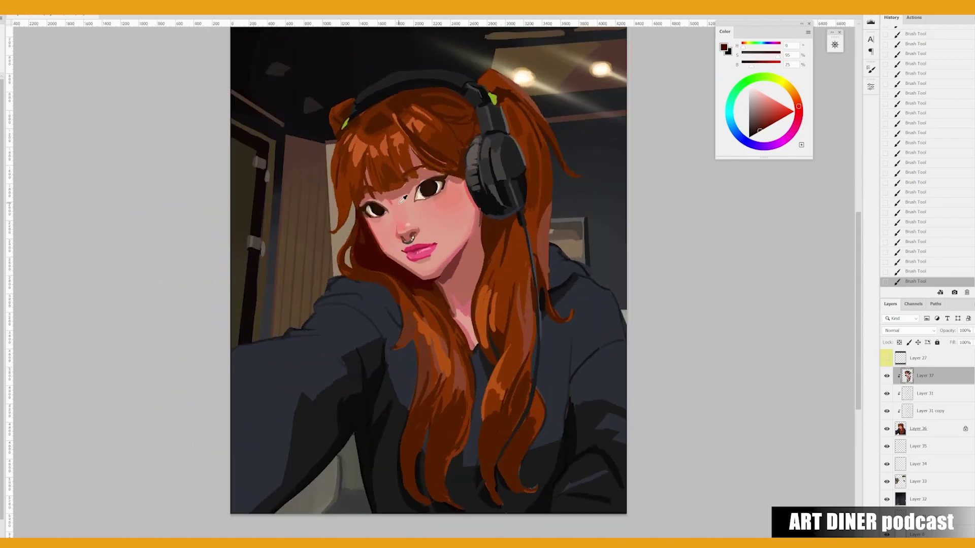
Refine the iris, eye white and upper lid of the far eye with sampled colors.
left_click(373, 205, "alt")
left_click(381, 207, "alt")
left_click(375, 203, "alt")
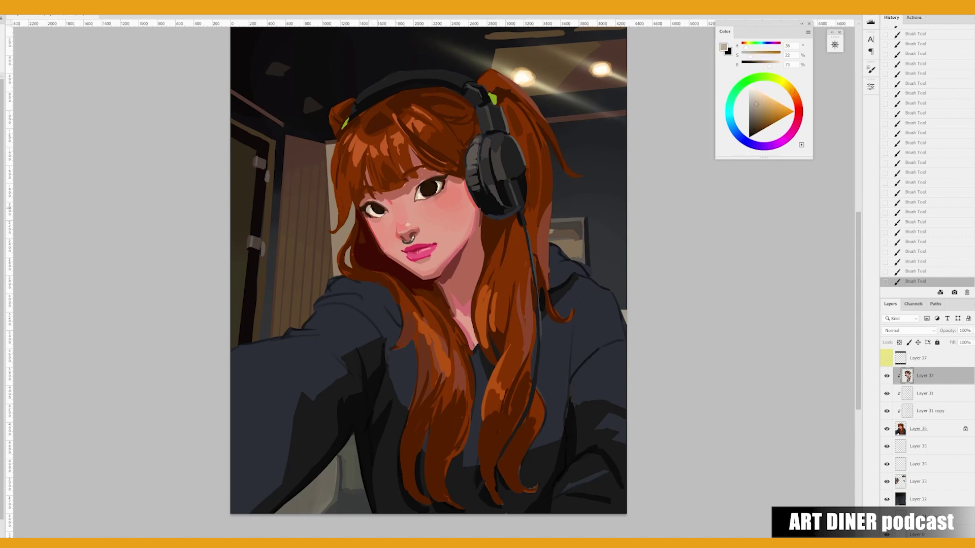
left_click(375, 199, "alt")
left_click(374, 204, "alt")
Paint brown irises and touch up the cream whites in both eyes with sampled colors.
scroll(431, 114, "up", 2)
left_click_drag(429, 190, 423, 208)
left_click(422, 208, "alt")
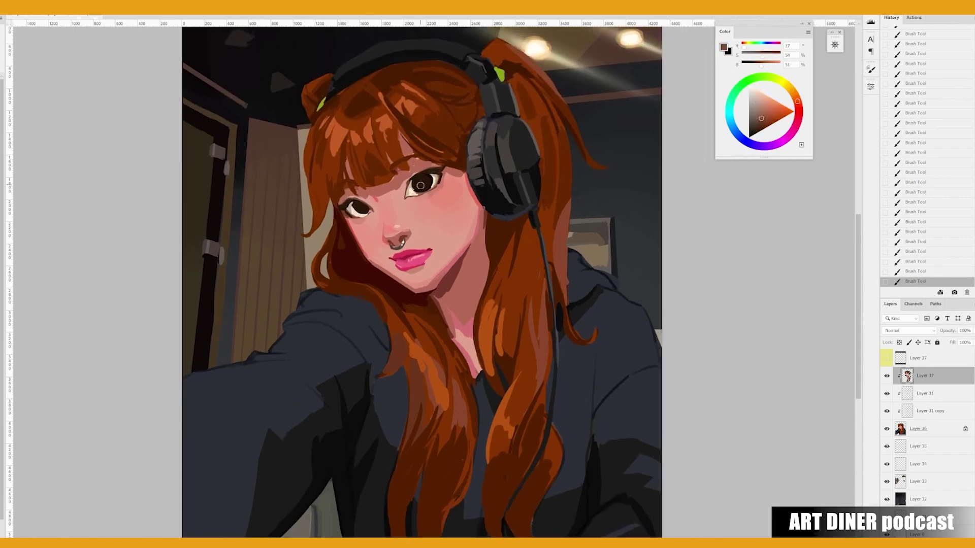
left_click(357, 203, "alt")
left_click_drag(427, 177, 438, 180)
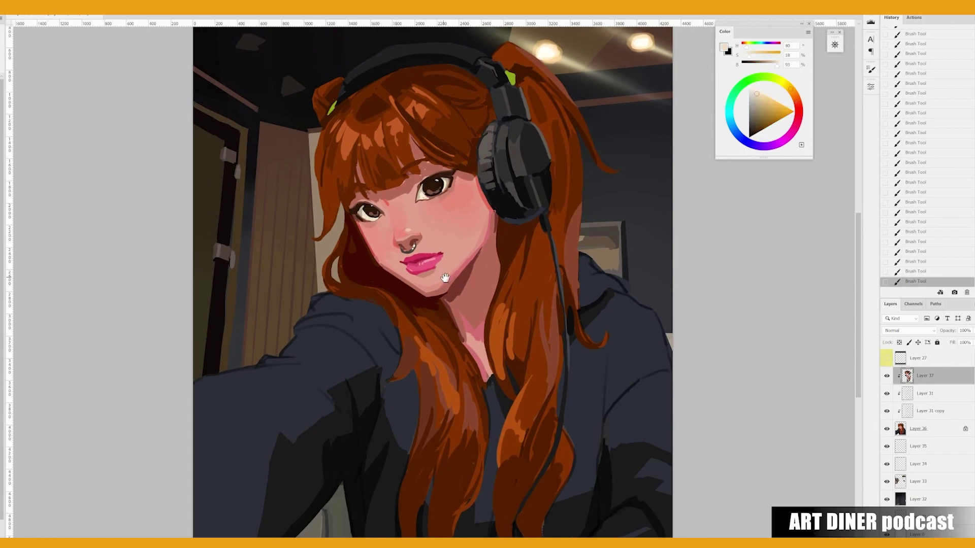
Mirror the canvas and blend the cheek and jaw transition with sampled reddish skin tones.
key("h")
left_click(475, 254, "alt")
left_click(473, 261, "alt")
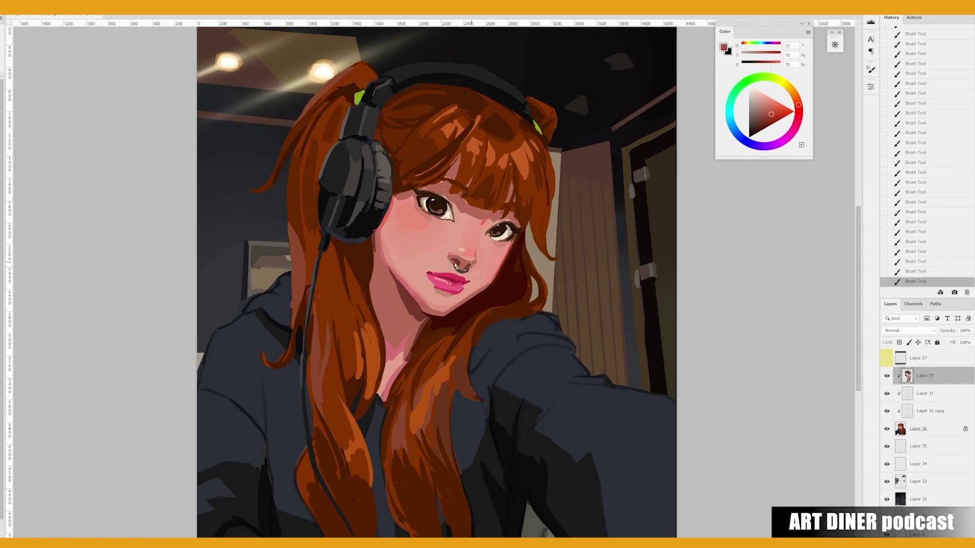
left_click(456, 254, "alt")
left_click_drag(497, 290, 512, 261)
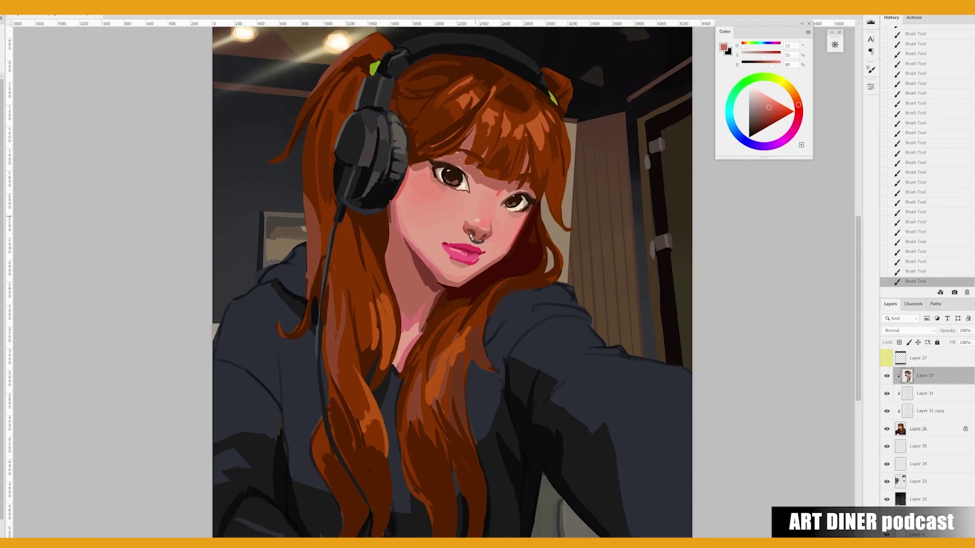
Refine the skin, eyebrow and fringe shadow above the nearer eye with sampled skin tones and dark brown.
left_click(439, 158, "alt")
left_click_drag(440, 160, 434, 197)
left_click(472, 210, "alt")
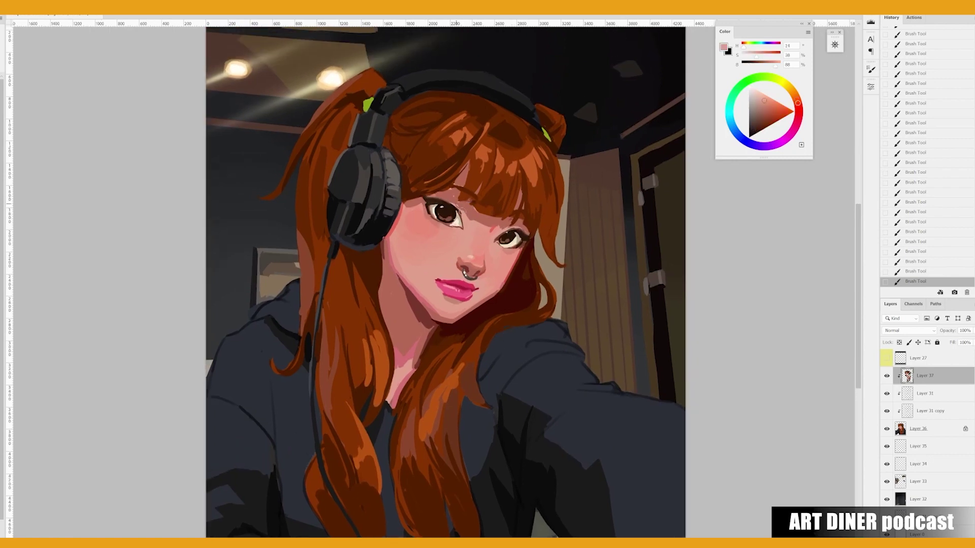
left_click(453, 203, "alt")
left_click(457, 193, "alt")
left_click(452, 186, "alt")
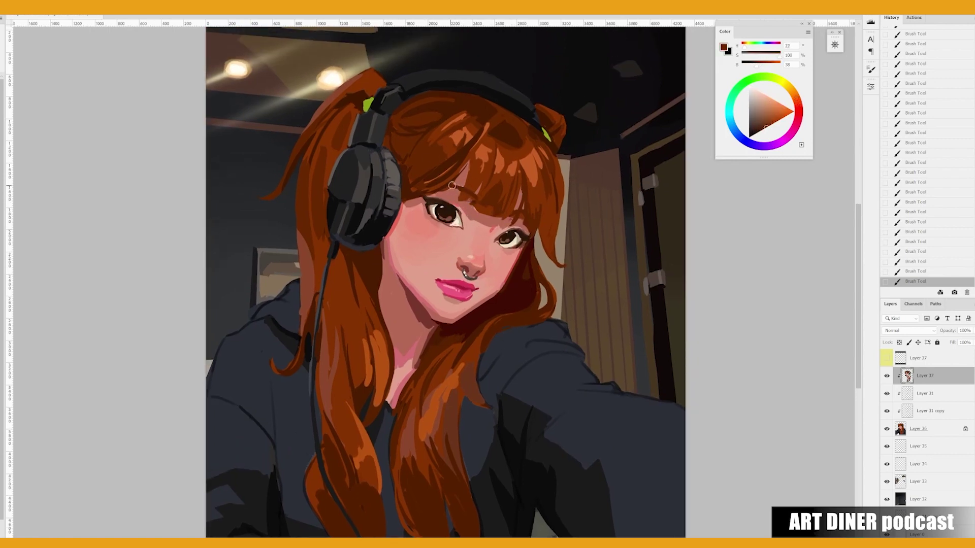
left_click(477, 205, "alt")
Add a new layer above the face painting and clip it to the layers below.
scroll(538, 361, "down", 1)
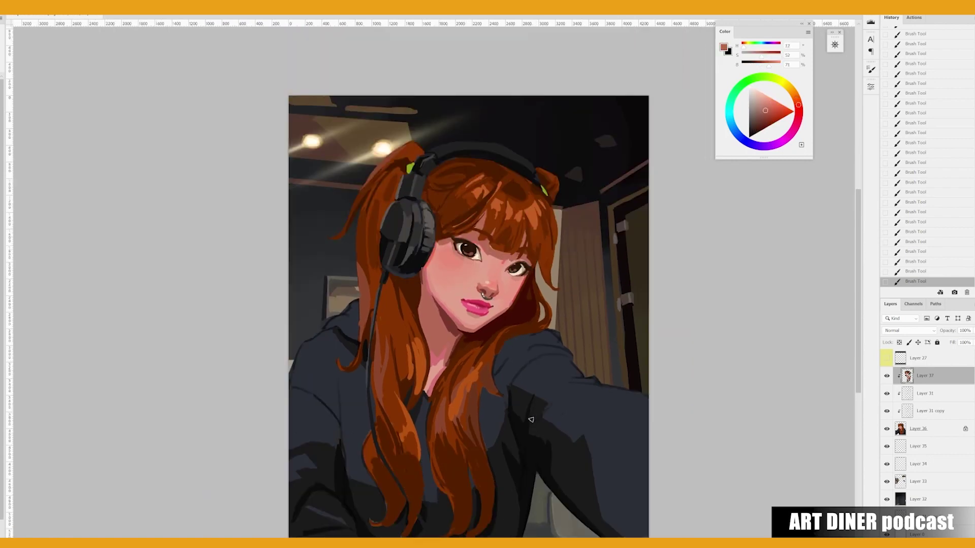
scroll(531, 419, "up", 1)
key("ctrl+shift+alt+n")
key("ctrl+alt+g")
scroll(492, 181, "up", 1)
Paint over the gaps and highlights at the fringe's parting with short strokes of sampled orange-brown.
left_click(503, 186, "alt")
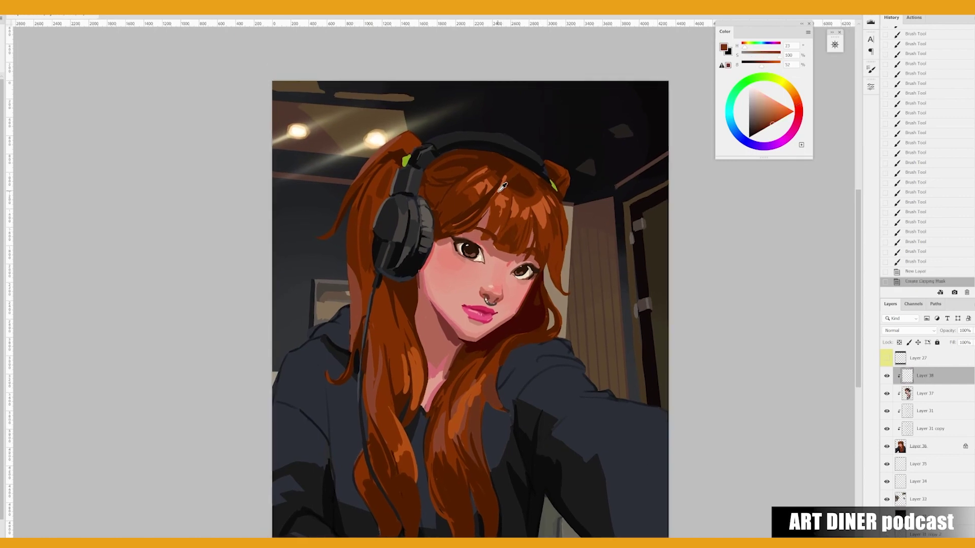
left_click(502, 186)
left_click(495, 188)
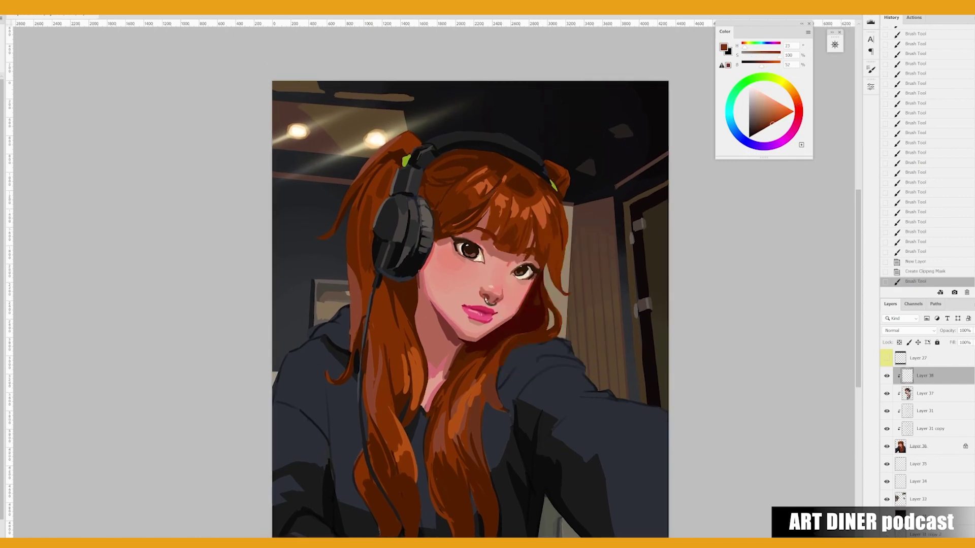
left_click(494, 187)
left_click(480, 191)
left_click(478, 189, "alt")
left_click(480, 190)
left_click(479, 189)
left_click(482, 186)
left_click(495, 182)
left_click(491, 182)
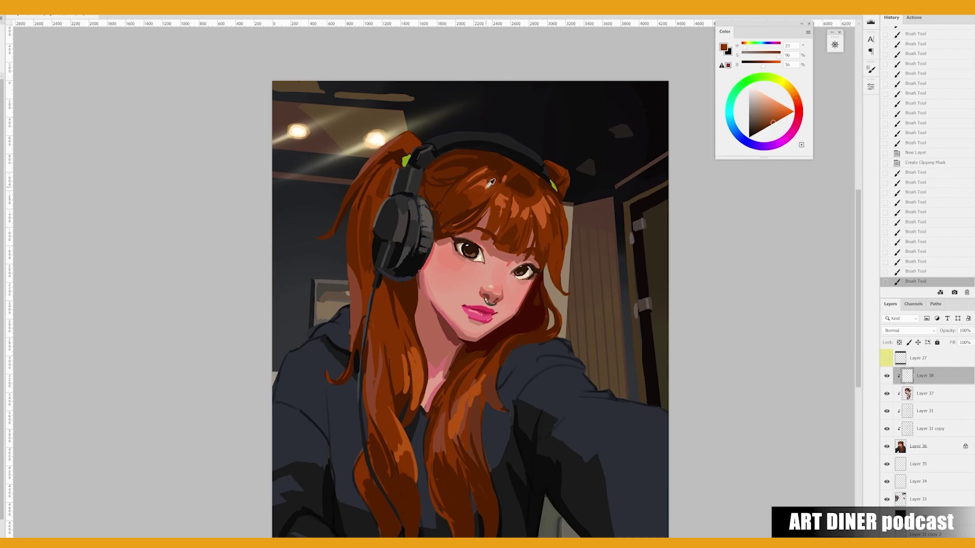
left_click(491, 184)
Add short strand strokes below the parting, at the crown and on the fringe with sampled hair colors.
left_click(489, 194, "alt")
left_click(484, 201)
left_click(484, 203)
left_click(500, 175, "alt")
left_click(502, 174)
left_click(465, 205, "alt")
left_click(464, 207)
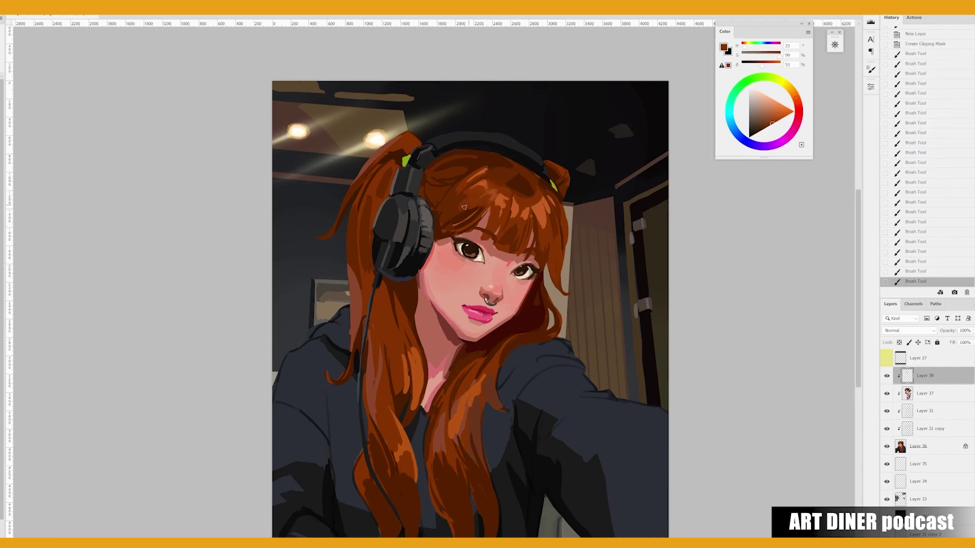
Darken the side of the fringe next to the headphones with sampled deep brown strokes.
left_click(462, 209, "alt")
left_click(447, 218)
left_click(459, 214, "alt")
left_click(457, 218)
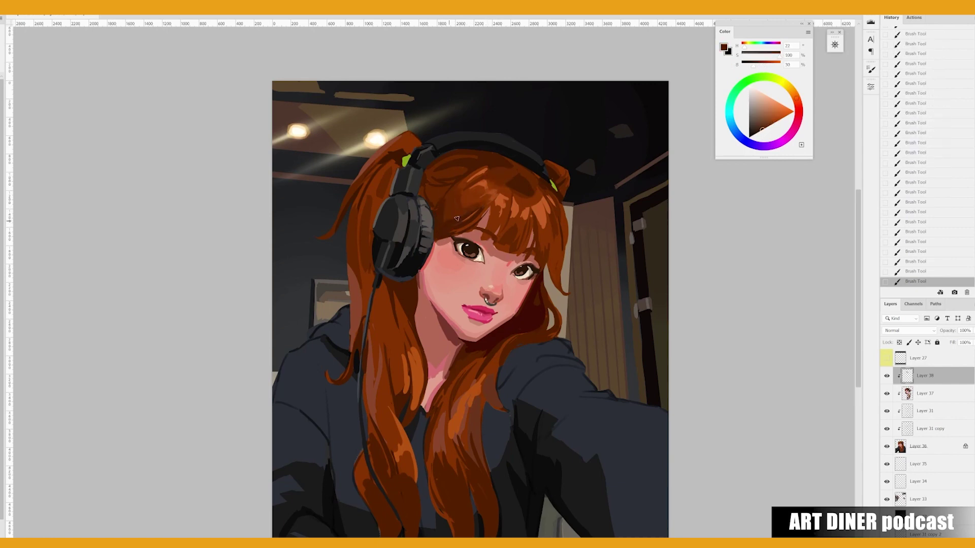
right_click(477, 227)
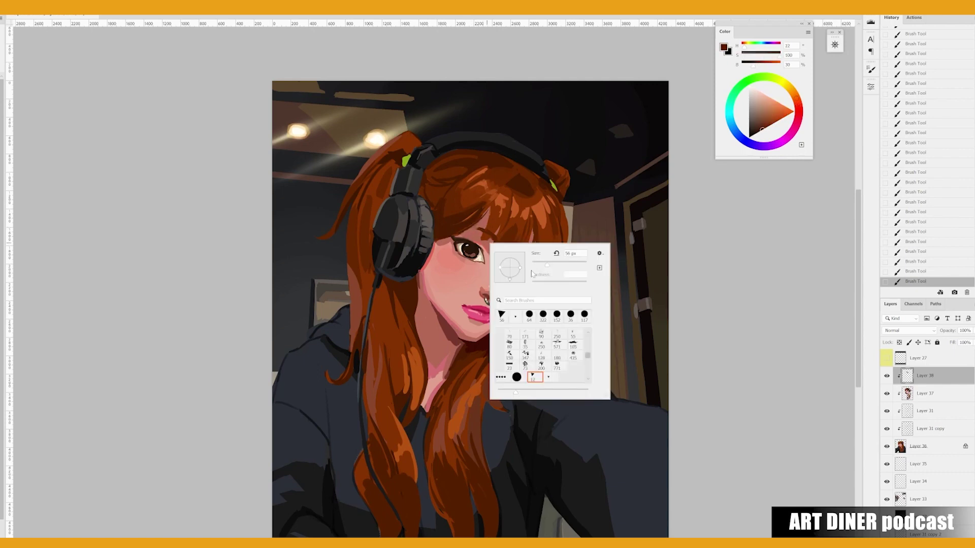
key("Escape")
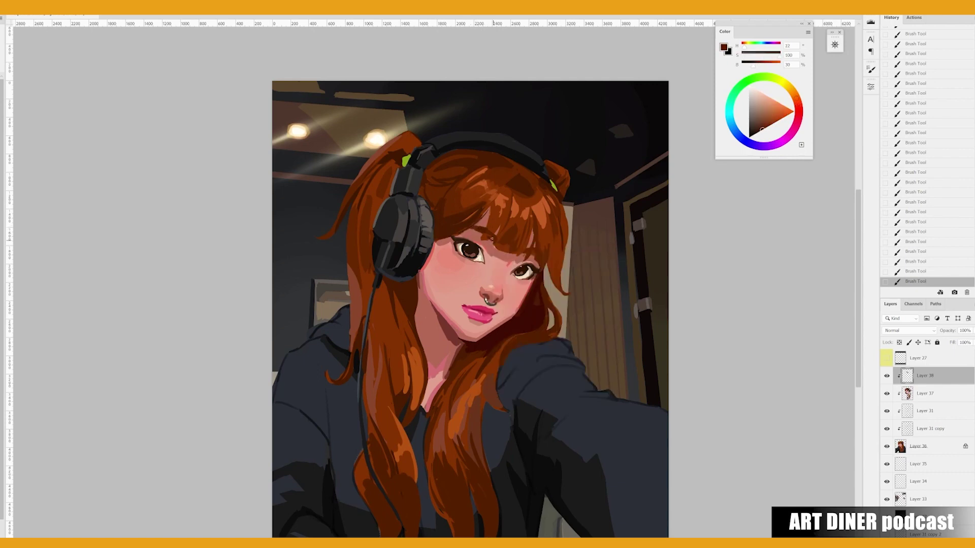
Touch up the skin between the eyes and beside the nose with a sampled tone shifted toward pink.
left_click(491, 260, "alt")
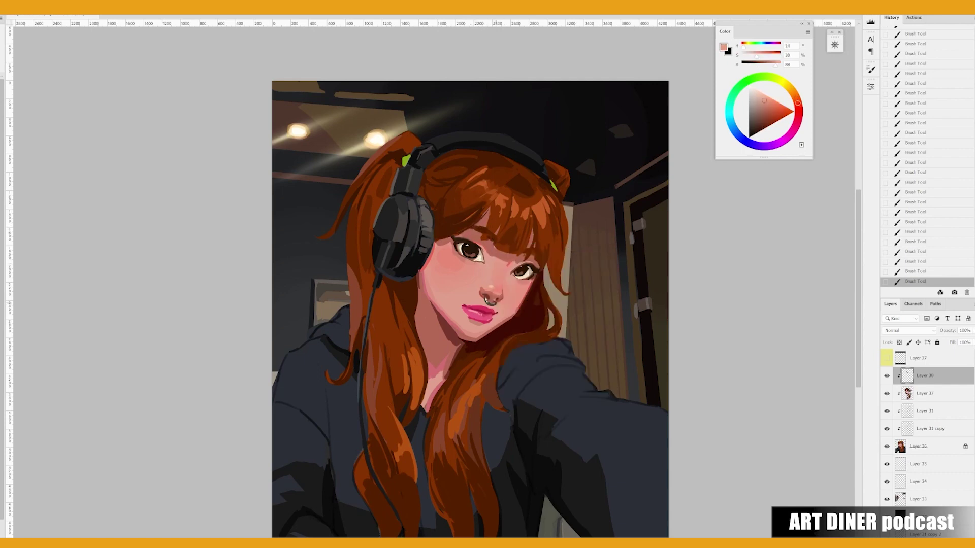
left_click(772, 108)
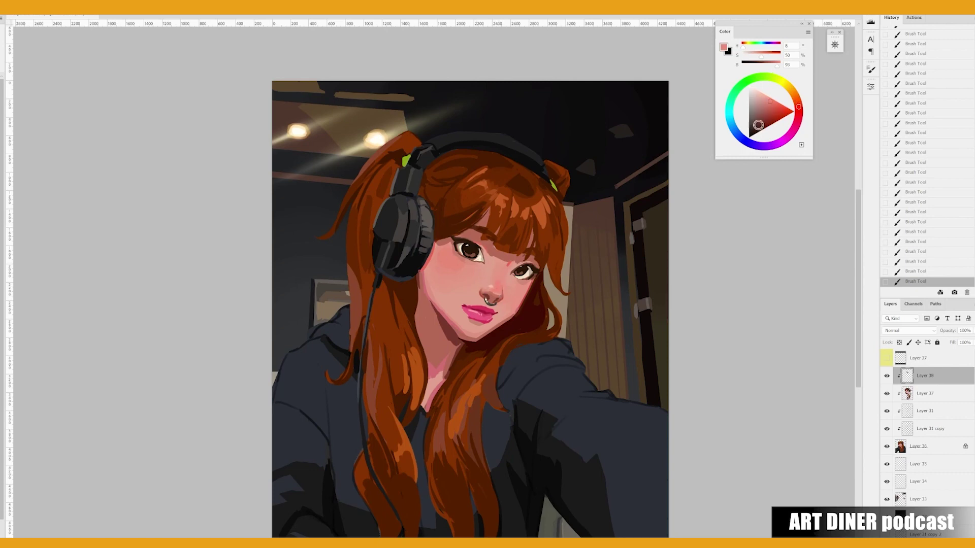
left_click(770, 102)
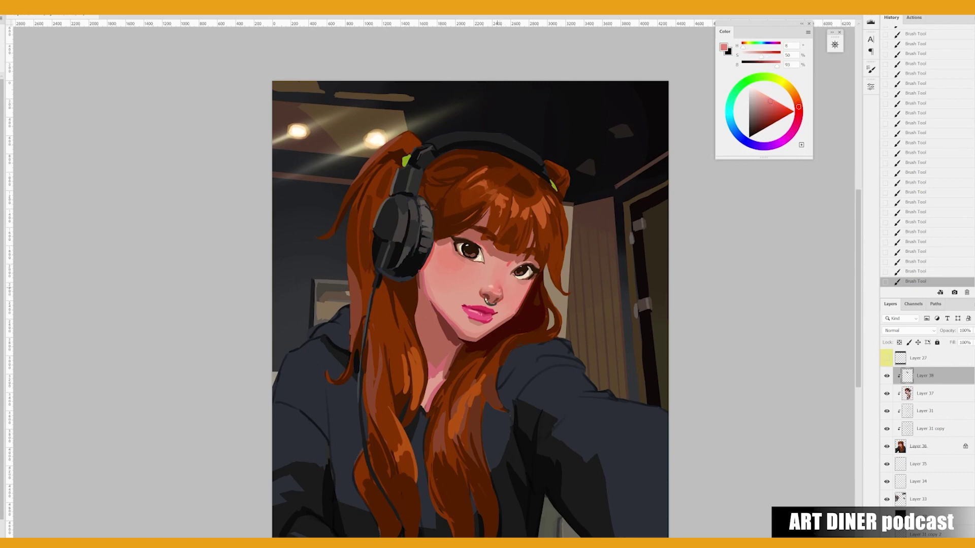
left_click(501, 284, "alt")
left_click(503, 285, "alt")
left_click(424, 260, "alt")
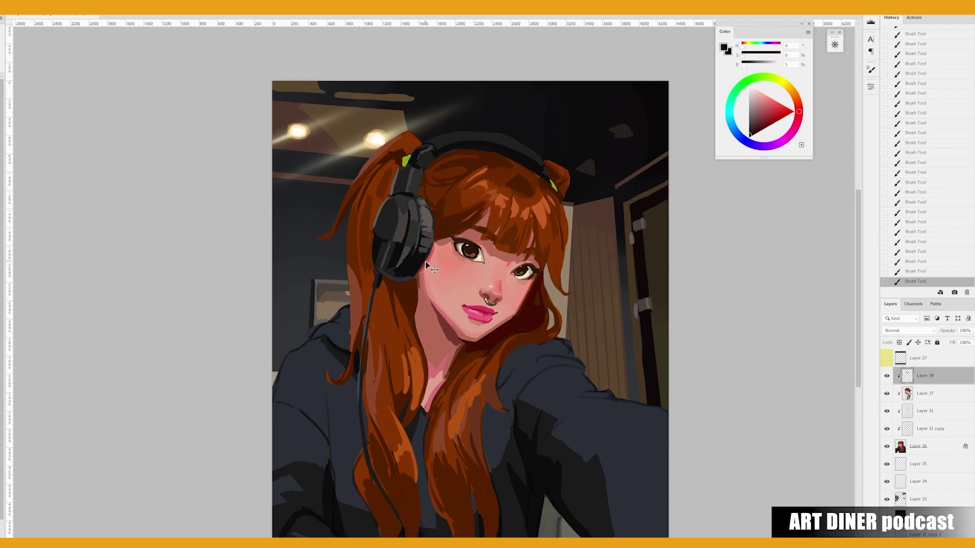
Save the file and free-transform the figure's layers from Layer 38 down to Layer 36, enlarging them slightly.
key("ctrl+s")
left_click(932, 444, "shift")
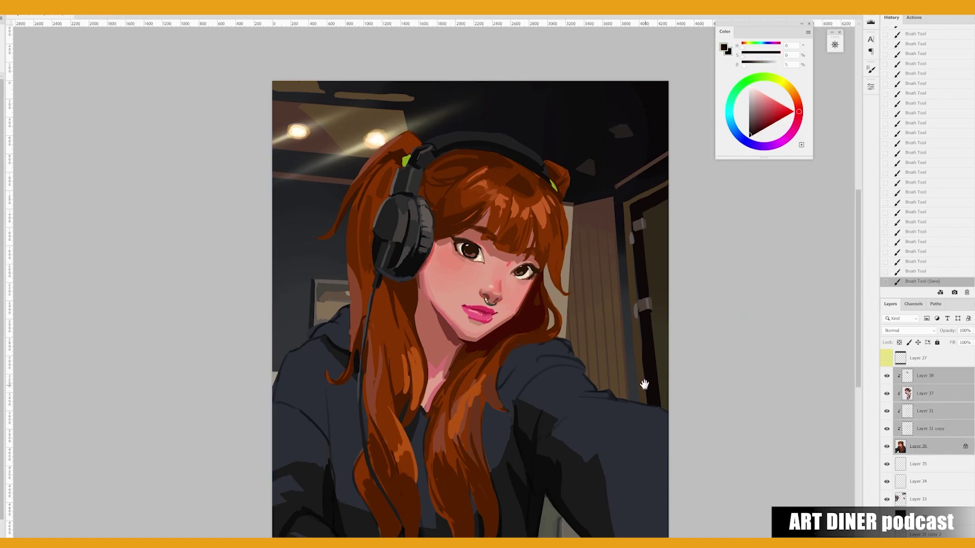
key("ctrl+minus")
key("ctrl+t")
left_click_drag(685, 500, 700, 531)
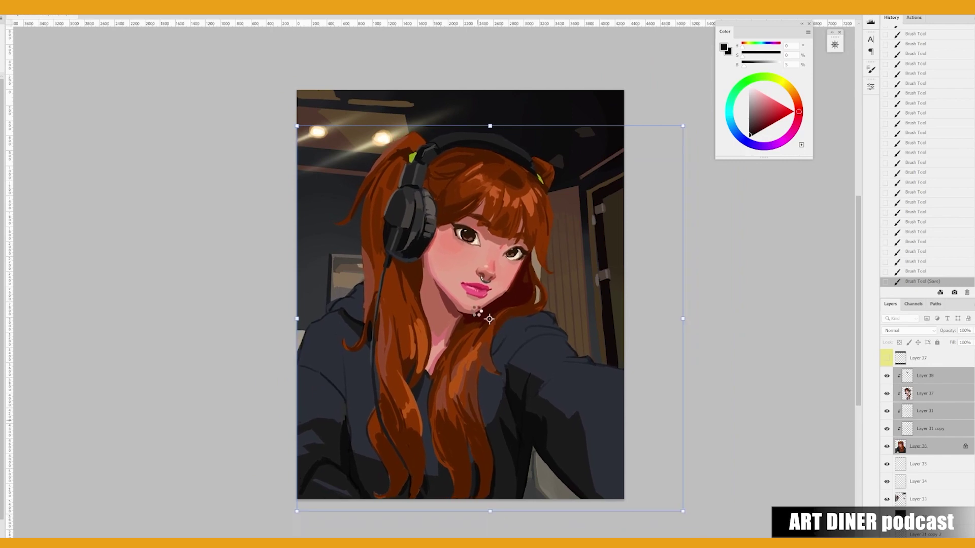
key("Return")
Add a new clipped layer and move it above Layer 38.
key("ctrl+plus")
key("ctrl+shift+alt+n")
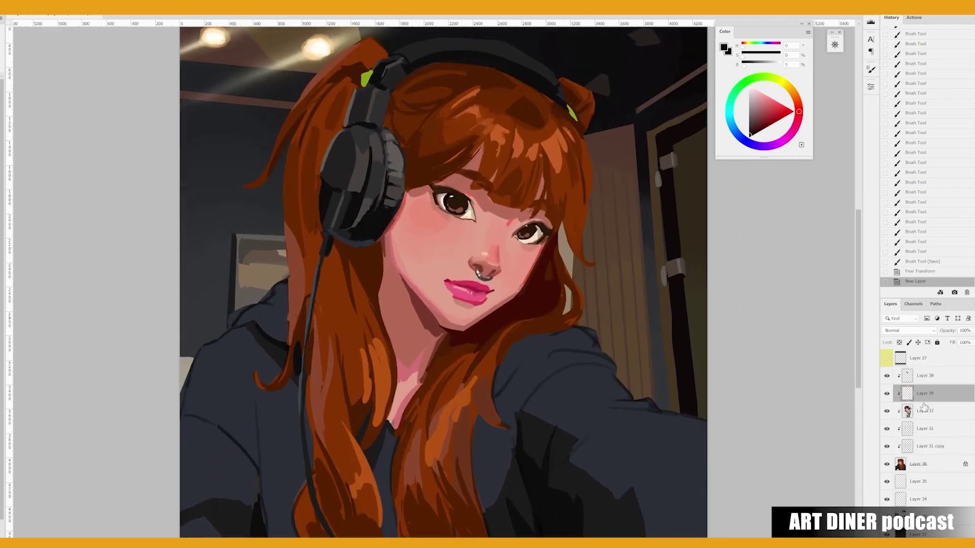
left_click_drag(925, 447, 925, 374)
left_click_drag(549, 243, 508, 285)
Paint sampled deep brown strokes along the hair between the ear cup, the temple and the side of the fringe.
left_click(316, 236, "alt")
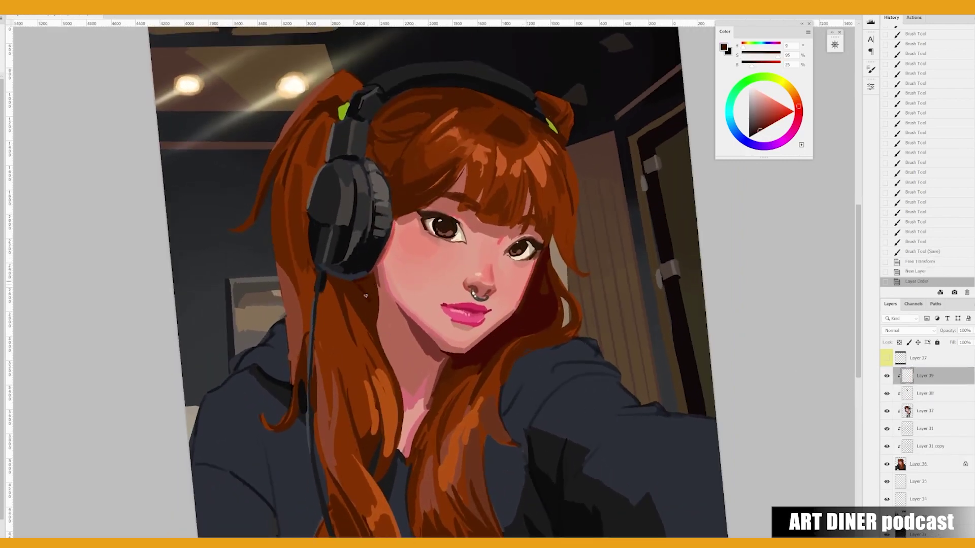
left_click_drag(372, 303, 379, 285)
left_click_drag(386, 264, 394, 244)
left_click_drag(401, 229, 422, 191)
mouse_move(427, 185)
left_mouse_down()
mouse_move(391, 170)
mouse_move(399, 161)
left_mouse_up()
left_click_drag(391, 167, 401, 156)
Fill the dark hair patch beside the headphones with a sampled darker brown using the Paint Bucket, comparing before and after.
left_click(537, 328, "alt")
key("g")
left_click(401, 160)
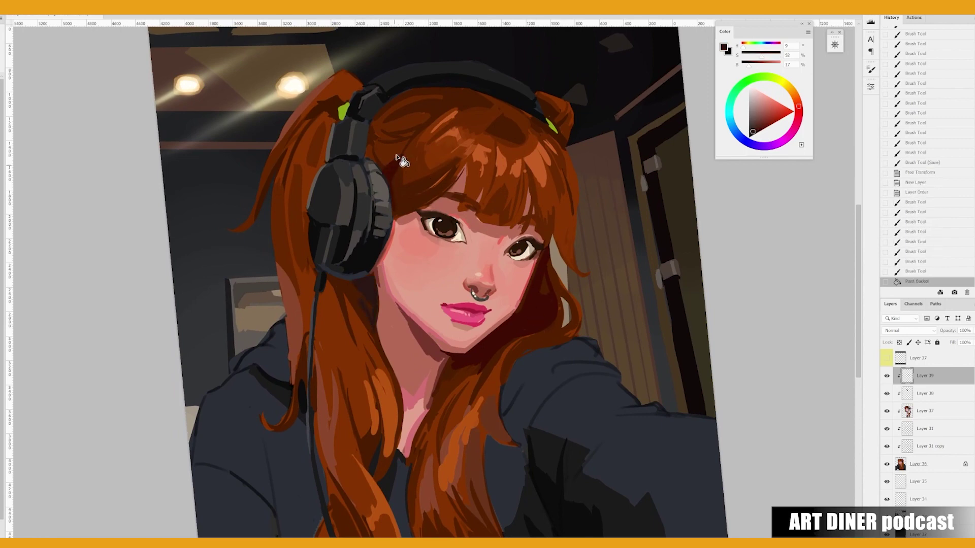
left_click(401, 160, "alt")
key("ctrl+z")
key("ctrl+shift+z")
key("ctrl+z")
key("ctrl+shift+z")
Darken the hair shadow along the far jaw and under the chin with deep brown brush strokes.
key("b")
left_click_drag(508, 310, 518, 325)
left_click_drag(513, 315, 528, 325)
left_click_drag(523, 320, 506, 336)
right_click(513, 332)
key("Escape")
left_click_drag(508, 333, 490, 345)
mouse_move(493, 343)
left_mouse_down()
mouse_move(455, 361)
mouse_move(429, 358)
mouse_move(460, 365)
left_mouse_up()
key("h")
key("h")
Add a short dark brown stroke at the far eye's upper lash line, working on a rotated view.
left_click_drag(457, 284, 418, 249)
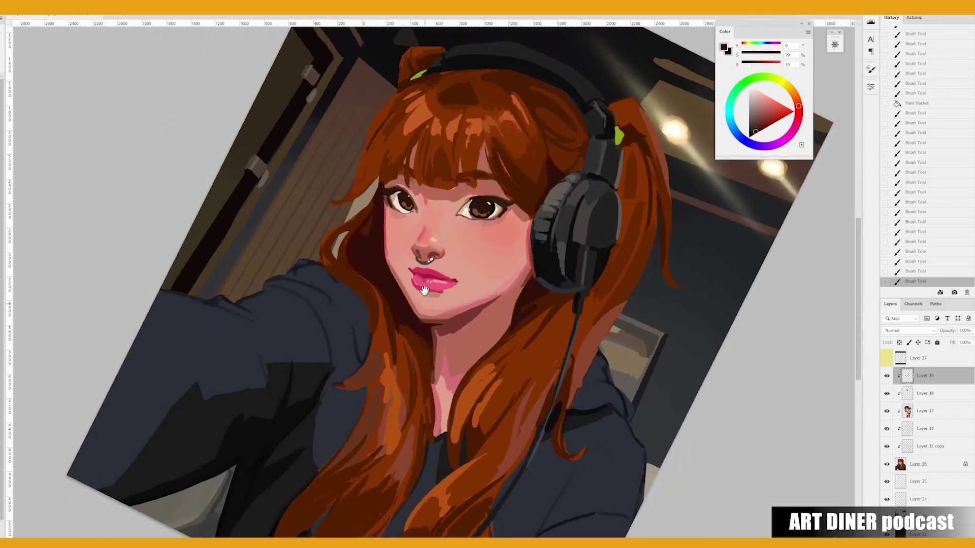
left_click_drag(424, 291, 402, 235)
left_click(494, 208, "alt")
right_click(507, 252)
key("Escape")
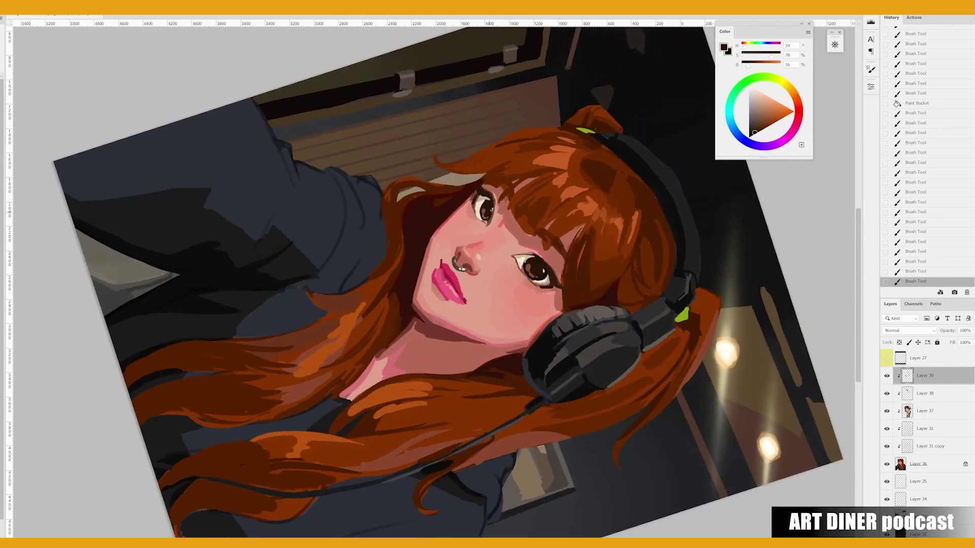
left_click_drag(491, 209, 495, 200)
left_click_drag(431, 388, 525, 329)
key("h")
Refine the lashes, brow and outer corner of the eye nearest the headphones with sampled dark brown and skin tones.
left_click(442, 164, "alt")
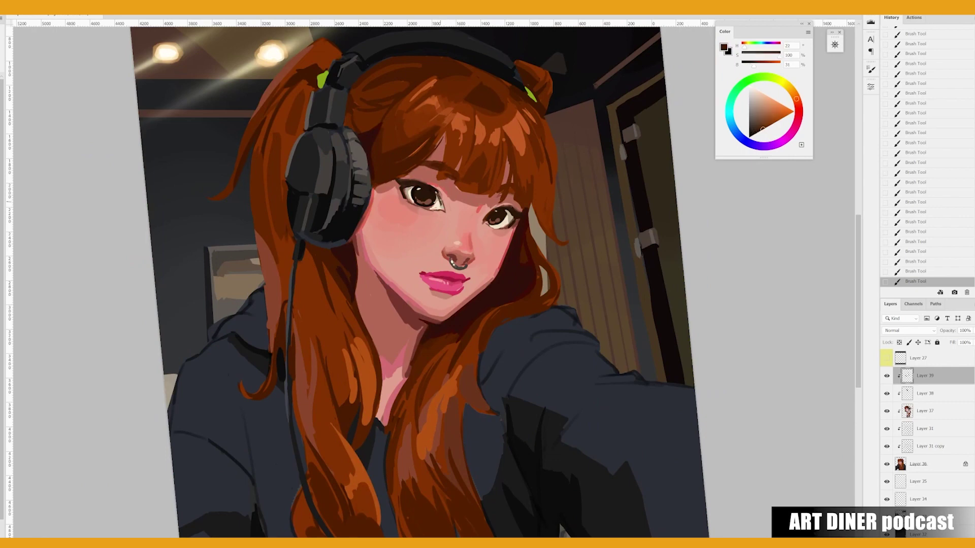
left_click(440, 202, "alt")
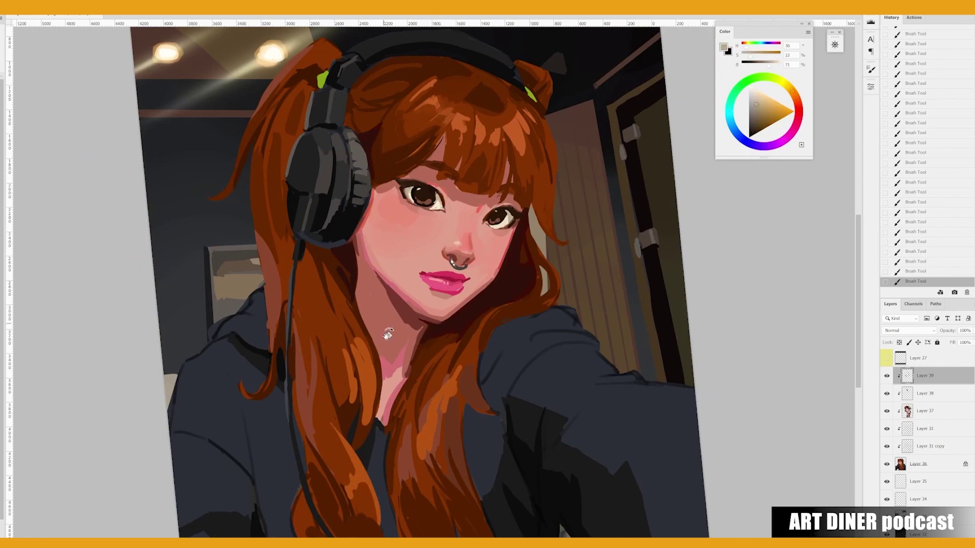
left_click(322, 355, "alt")
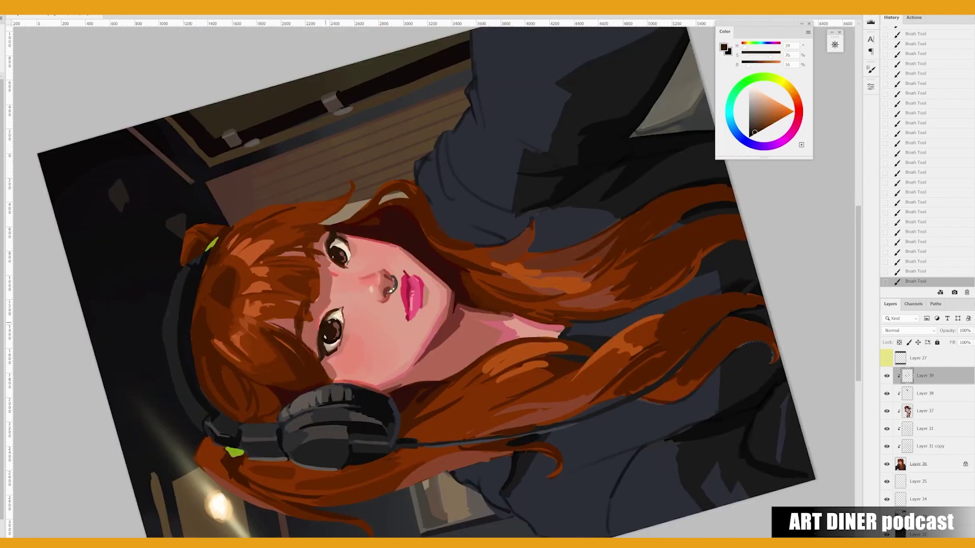
left_click(328, 311, "alt")
left_click(332, 436, "alt")
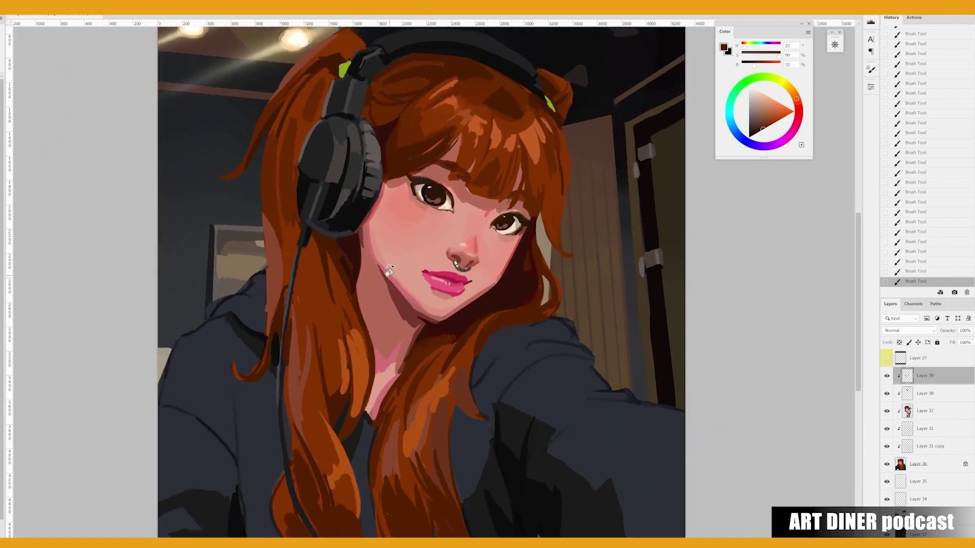
left_click(415, 210, "alt")
left_click(366, 237, "alt")
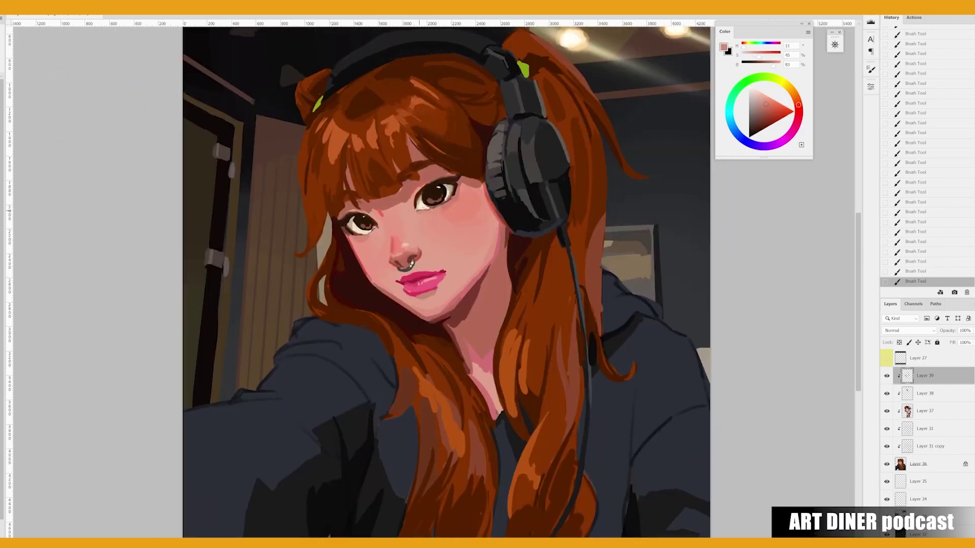
Clean up the eye whites and lower lids with sampled beige, skin and brown tones.
left_click(422, 210, "alt")
left_click(450, 199, "alt")
left_click(441, 200, "alt")
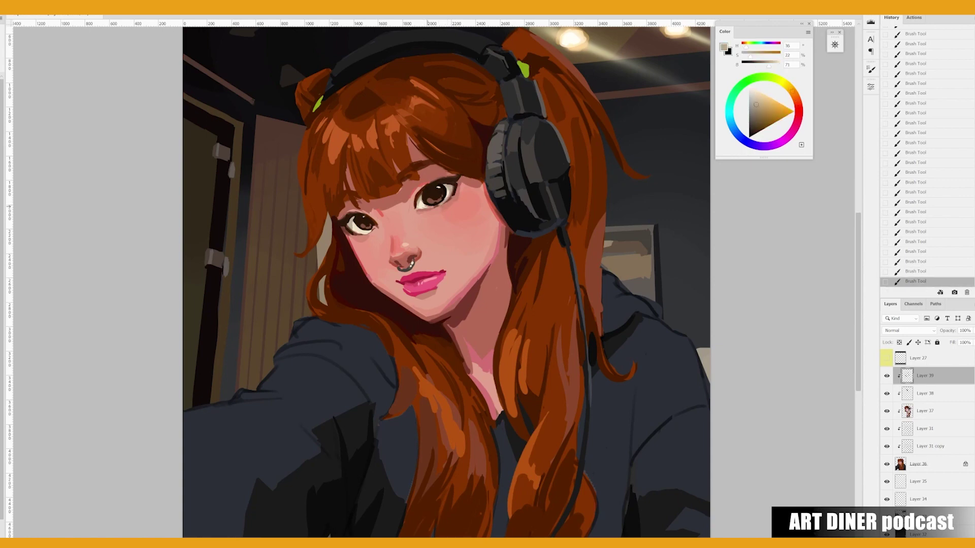
left_click(428, 206, "alt")
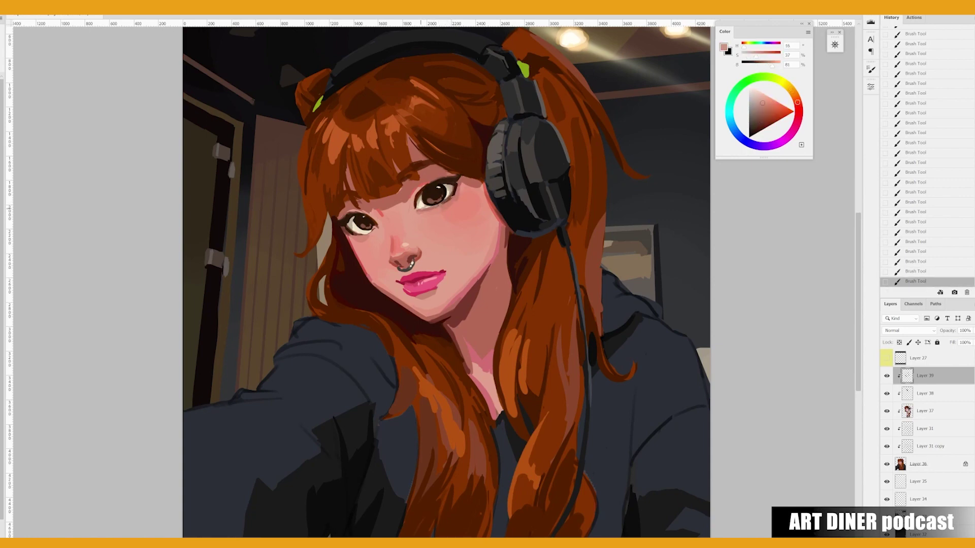
key("h")
left_click(450, 201, "alt")
left_click(443, 206, "alt")
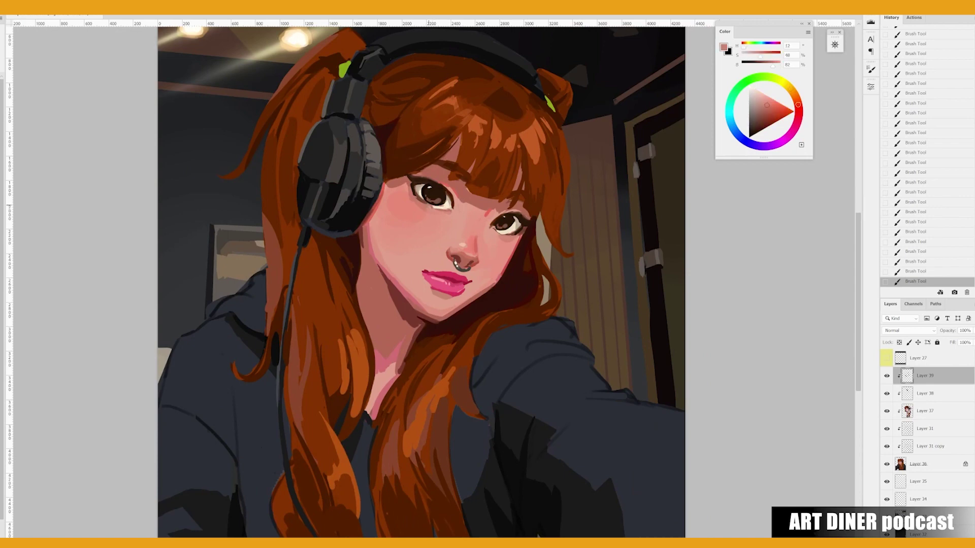
left_click(438, 199, "alt")
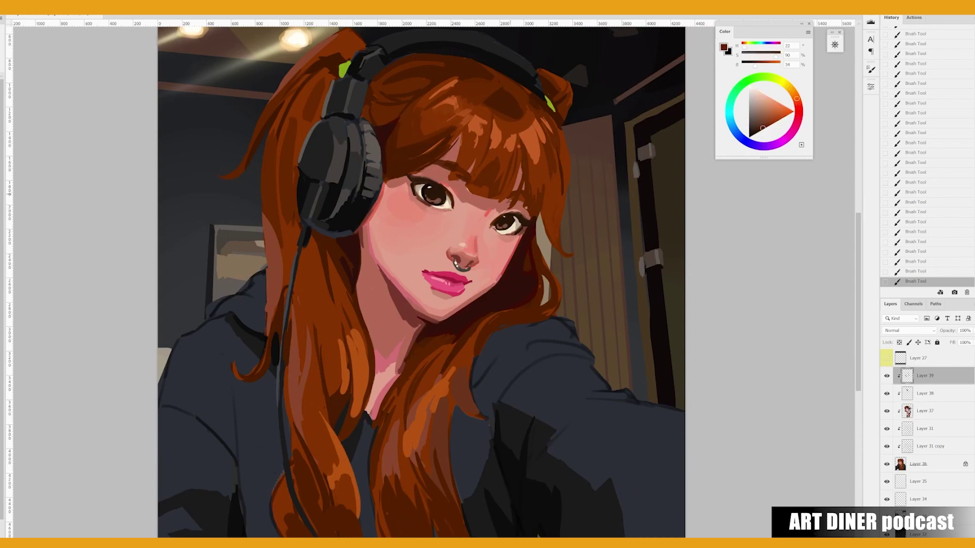
left_click(513, 230, "alt")
Redefine the line between the lips and the mouth's outer edge with sampled dark pink and skin tones.
left_click_drag(427, 264, 447, 277)
left_click(446, 279, "alt")
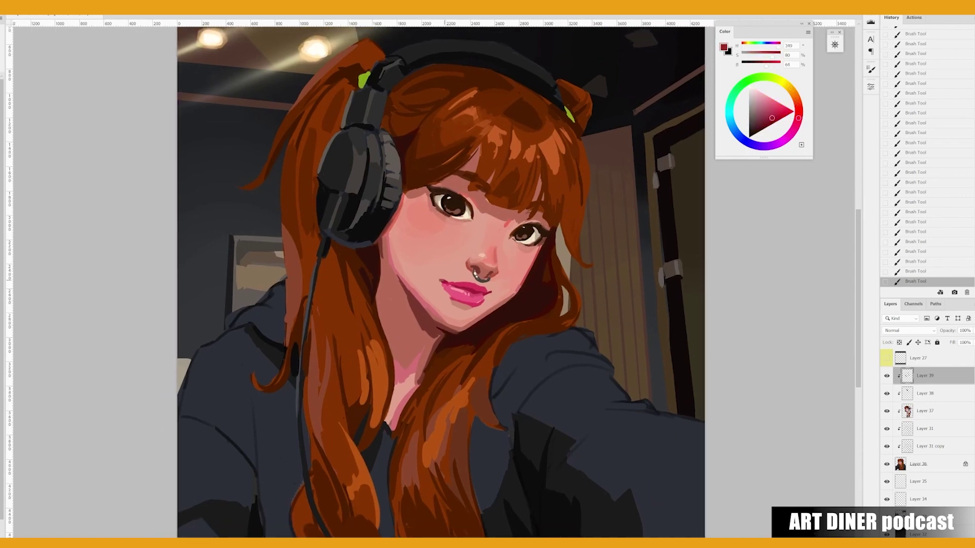
left_click(450, 284, "alt")
left_click(457, 289, "alt")
key("h")
left_click(424, 299, "alt")
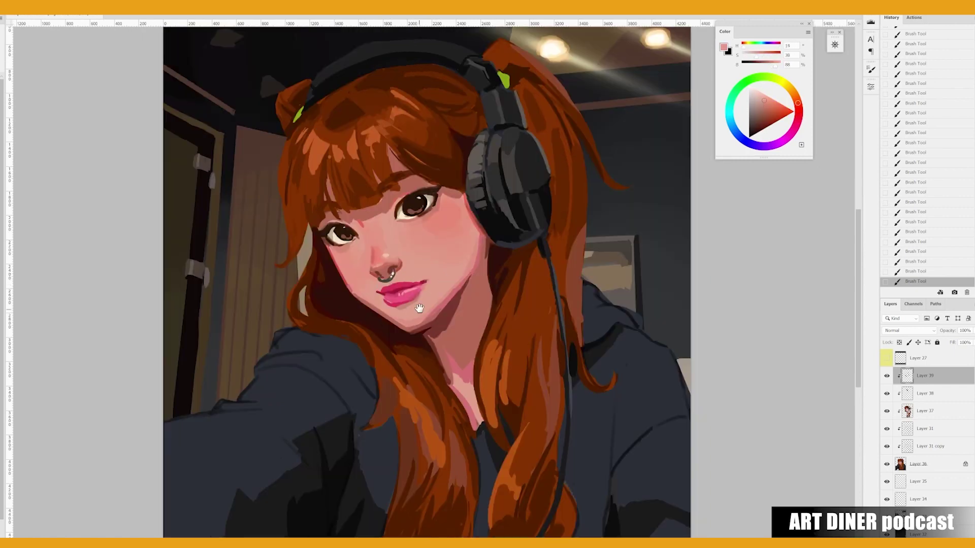
Smooth the lower lip and its highlight with short strokes of sampled pinks.
left_click(394, 307, "alt")
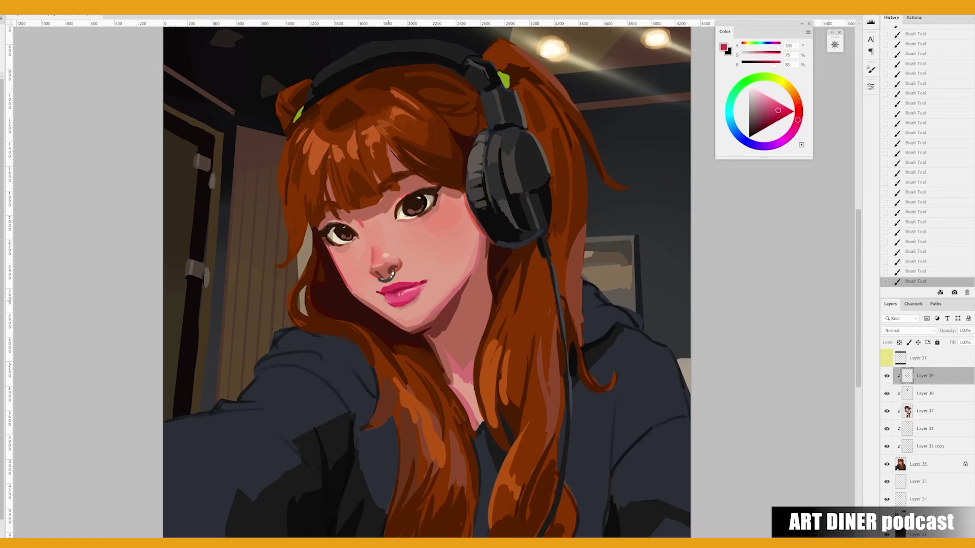
left_click(391, 288, "alt")
left_click(394, 287, "alt")
left_click(405, 289, "alt")
left_click(404, 281, "alt")
Brighten the white of the eye nearest the headphones and sharpen its outer lash tip with sampled colors.
left_click(398, 217, "alt")
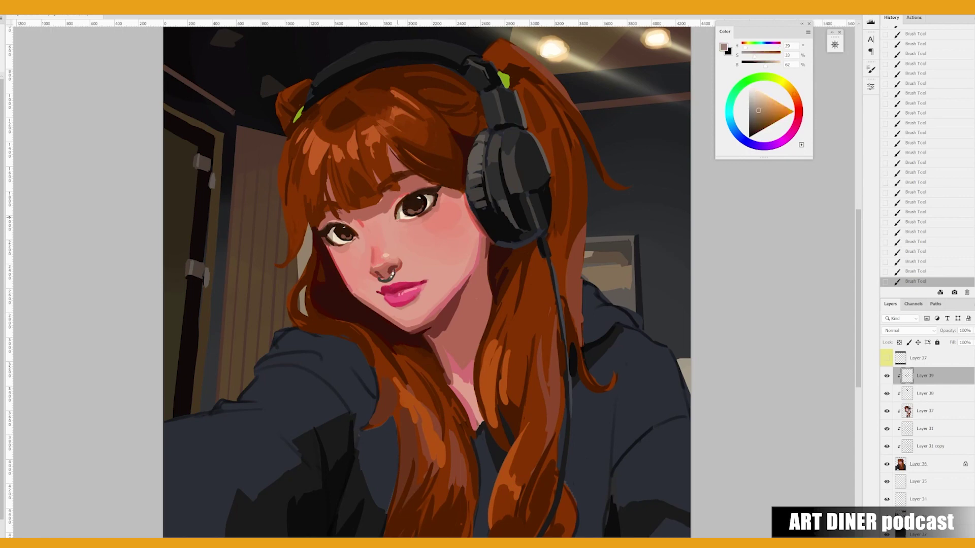
left_click(406, 219, "alt")
left_click(411, 217, "alt")
left_click(409, 214, "alt")
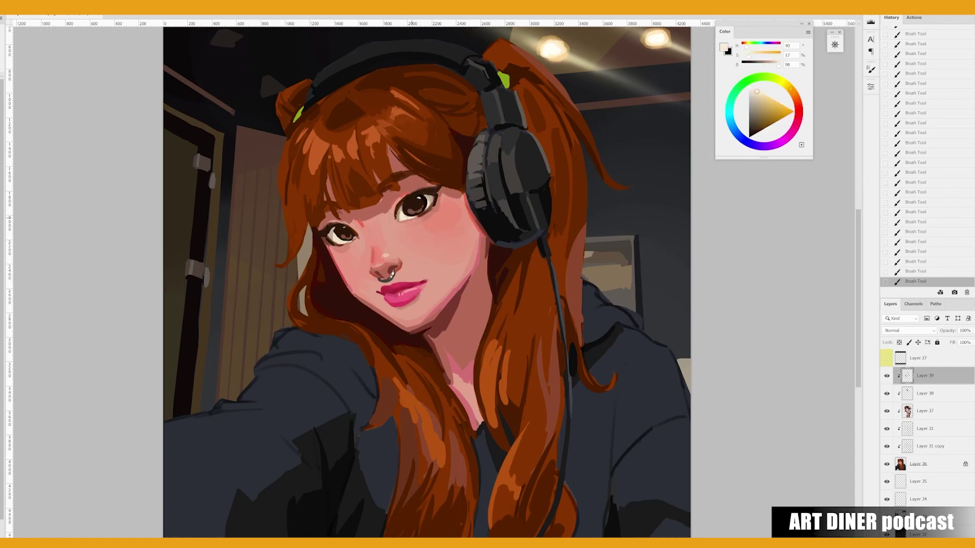
left_click(435, 183, "alt")
left_click(436, 186, "alt")
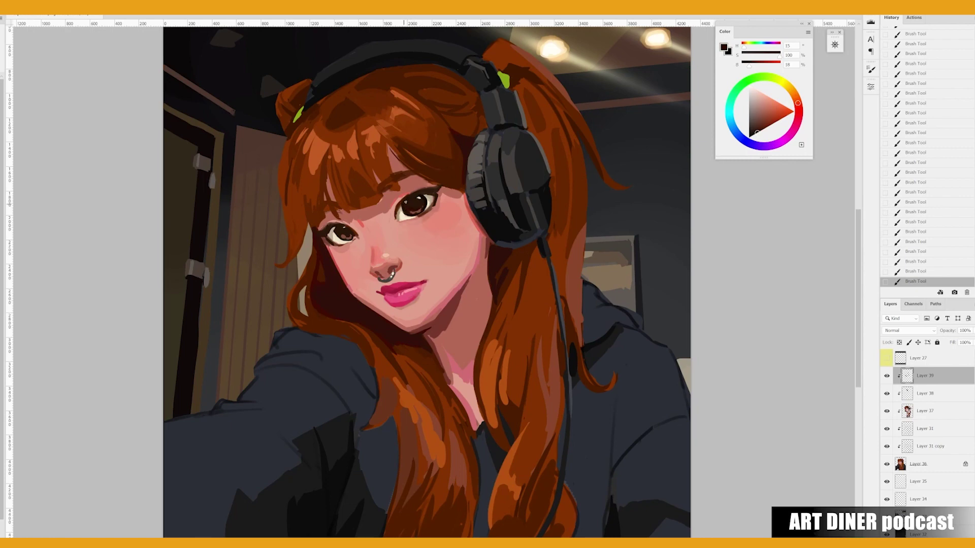
Refine the iris, upper lid and lash line of the same eye with sampled dark browns and skin tones.
left_click(406, 209, "alt")
left_click(406, 212, "alt")
left_click(410, 197, "alt")
left_click(412, 195, "alt")
left_click(420, 187, "alt")
left_click(412, 195, "alt")
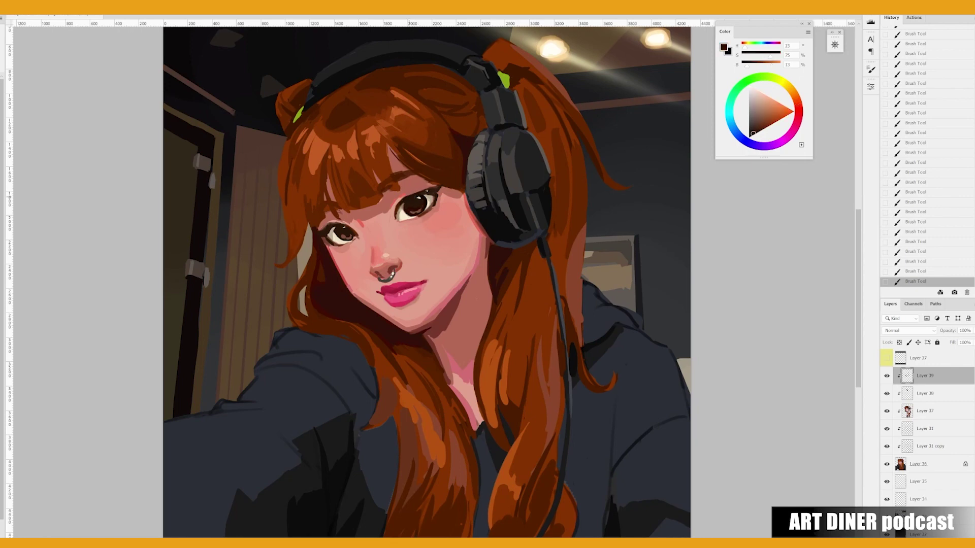
left_click(413, 196, "alt")
left_click(406, 208, "alt")
left_click(445, 198, "alt")
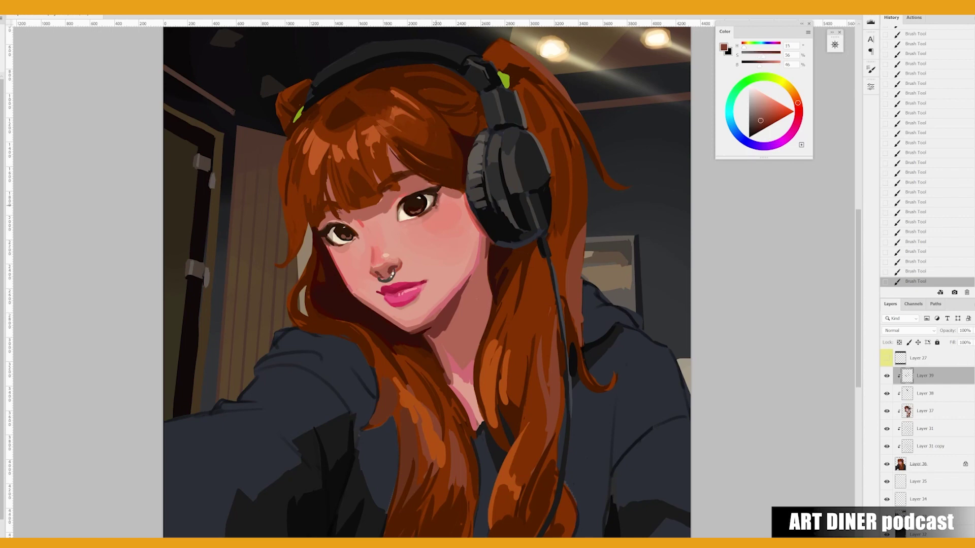
Even out the light and shadow areas of the neck below the chin with sampled skin tones.
key("h")
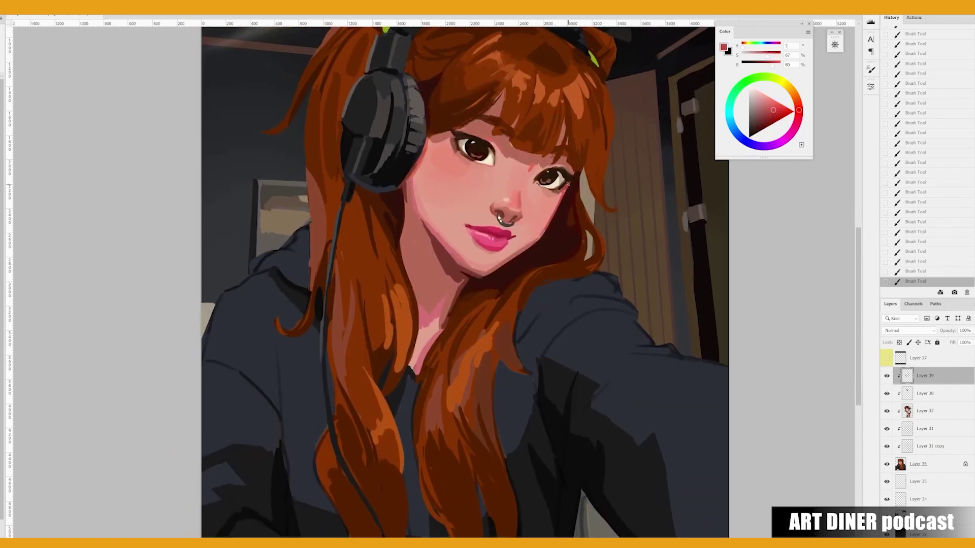
scroll(462, 280, "up", 2)
left_click_drag(404, 235, 411, 264)
scroll(462, 280, "down", 2)
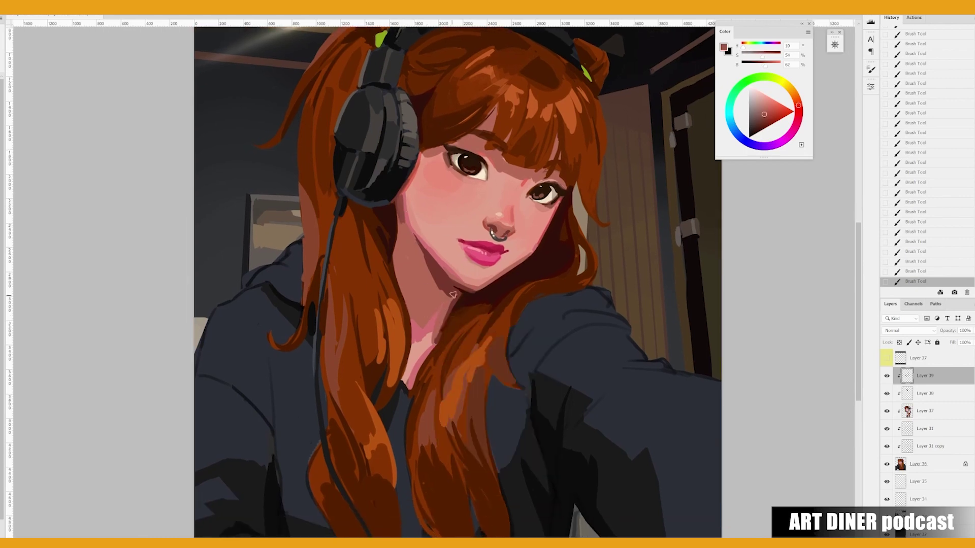
left_click(429, 335, "alt")
left_click(426, 327, "alt")
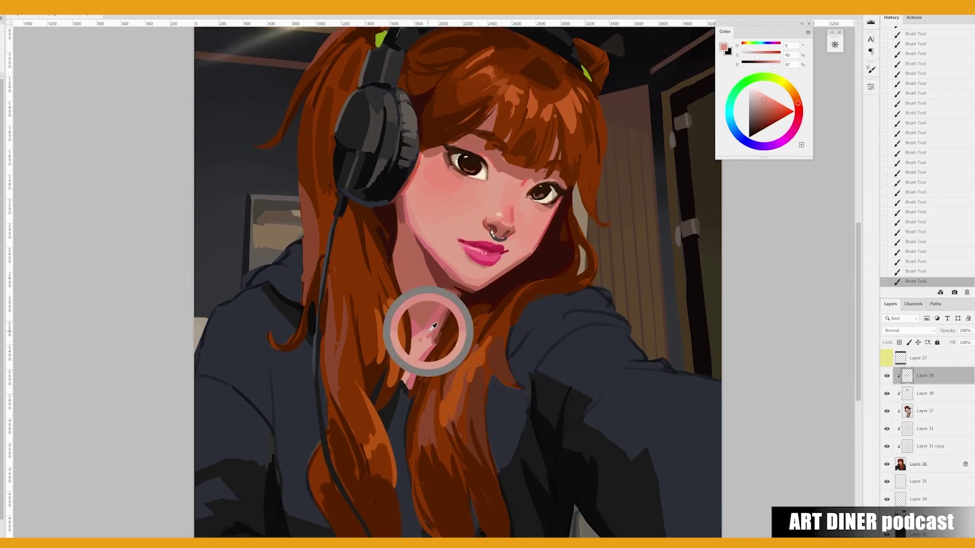
Tidy the edge of the hair against the neck below the chin with sampled reddish and deep browns.
left_click(463, 298, "alt")
left_click(460, 311, "alt")
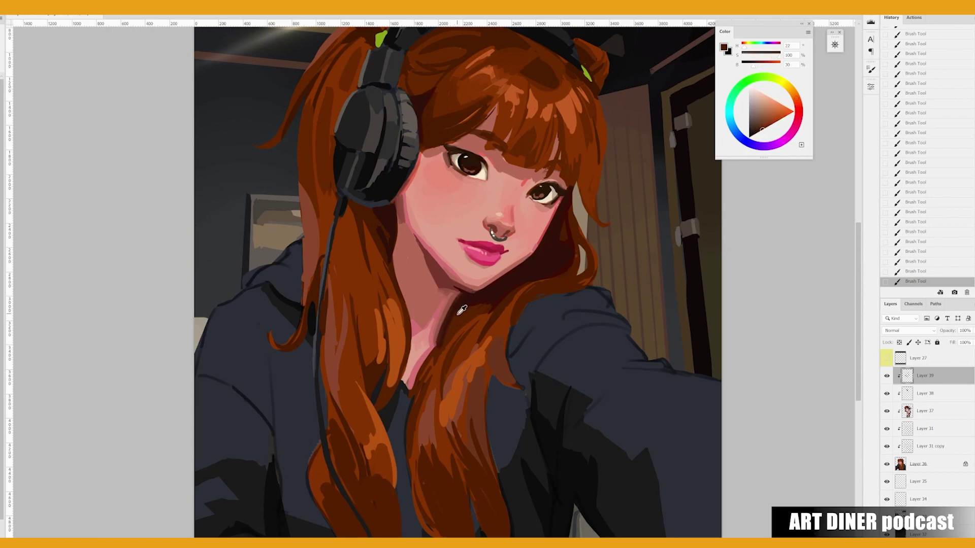
left_click(467, 311, "alt")
left_click(457, 319, "alt")
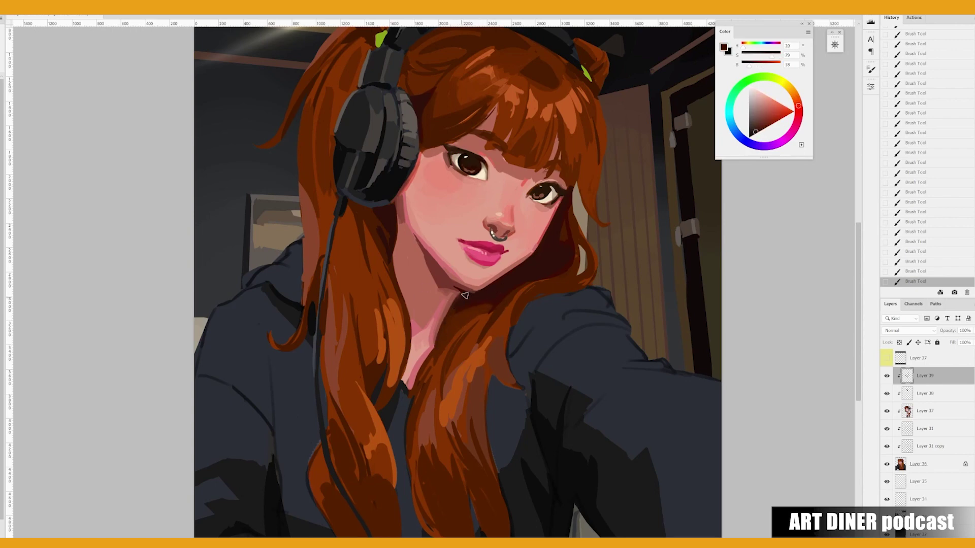
Retouch the hair around the small background gap beside the far cheek with sampled brown.
scroll(457, 319, "up", 3)
left_click(546, 368, "alt")
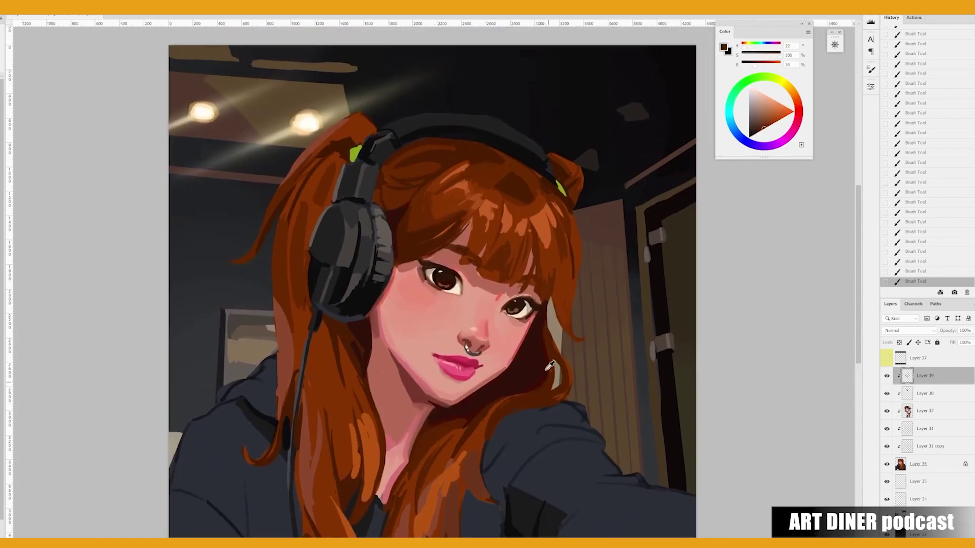
left_click(546, 366, "alt")
Shape the side fringe strands between the near eye and the ear cup within lasso selections, using sampled brown and skin tones.
left_click_drag(592, 303, 632, 279)
left_click(491, 199, "alt")
left_click(449, 203, "alt")
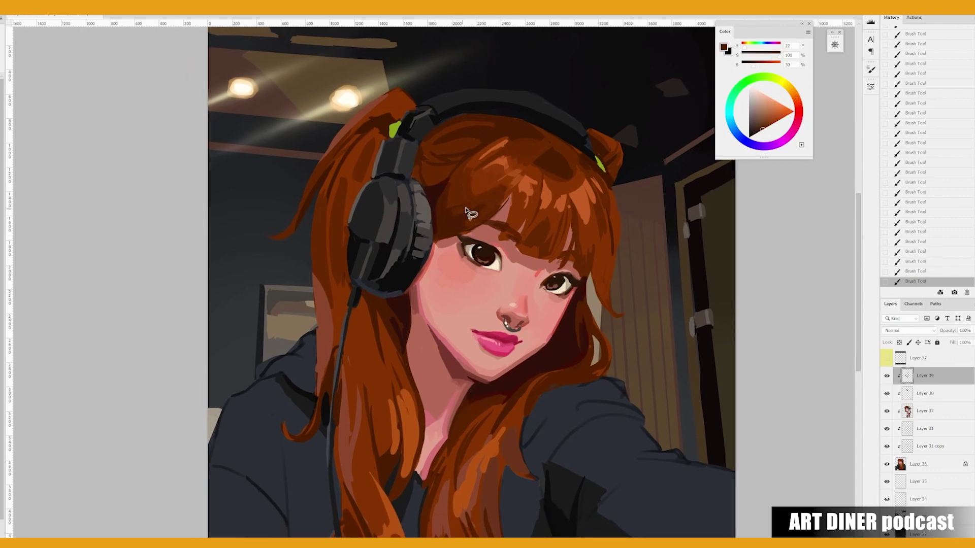
key("b")
mouse_move(465, 211)
left_mouse_down()
mouse_move(424, 214)
mouse_move(436, 217)
mouse_move(426, 216)
mouse_move(435, 249)
mouse_move(440, 236)
left_mouse_up()
left_click(457, 216, "alt")
key("ctrl+d")
key("l")
key("b")
left_click(447, 254, "alt")
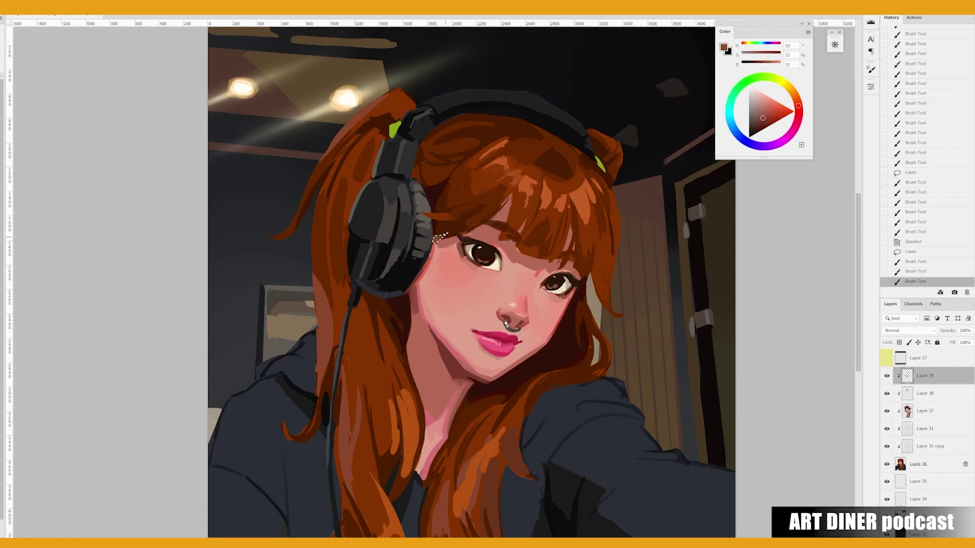
key("ctrl+d")
Paint a lasso-selected fringe strand above the inner end of the near eyebrow with sampled dark brown.
key("l")
left_click_drag(518, 209, 500, 247)
key("b")
left_click(511, 219, "alt")
left_click_drag(508, 214, 513, 244)
key("ctrl+d")
Darken a narrow lasso-selected section higher in the middle of the fringe with sampled brown.
key("l")
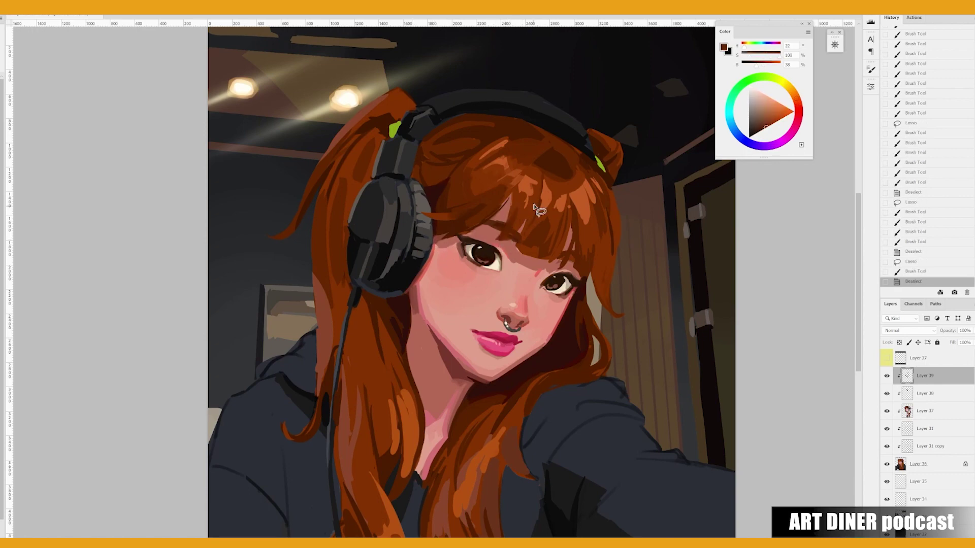
left_click_drag(518, 177, 513, 207)
key("b")
left_click(507, 216, "alt")
left_click_drag(517, 183, 518, 233)
key("ctrl+d")
key("l")
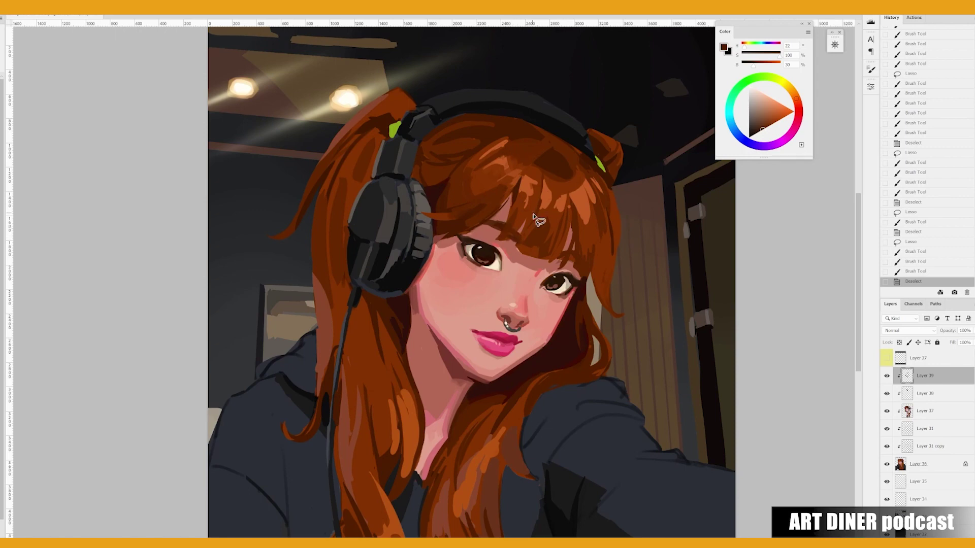
Rework the highlights and shadows at the top of the fringe below the crown with sampled oranges and browns.
key("b")
mouse_move(539, 175)
left_mouse_down()
mouse_move(537, 209)
mouse_move(521, 153)
mouse_move(542, 141)
mouse_move(533, 163)
mouse_move(571, 162)
left_mouse_up()
left_click(538, 193, "alt")
left_click(546, 167, "alt")
left_click(538, 160, "alt")
left_click(556, 168, "alt")
left_click(571, 167, "alt")
Refine the hair strands beside the far temple and the lower fringe above the eyes with sampled oranges and browns.
left_click_drag(579, 181, 587, 180)
left_click(579, 178, "alt")
mouse_move(584, 223)
left_mouse_down()
mouse_move(584, 210)
mouse_move(596, 228)
left_mouse_up()
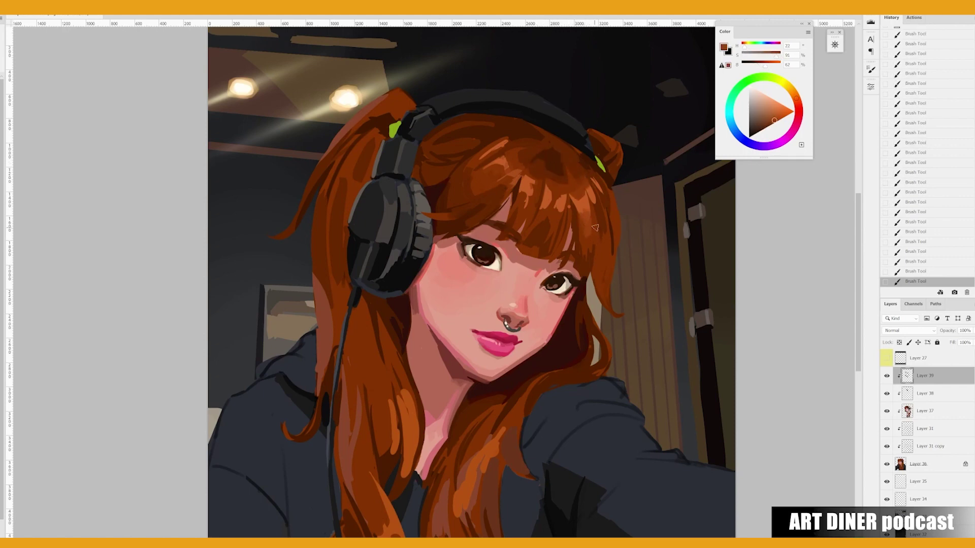
left_click(589, 260, "alt")
left_click(565, 220, "alt")
left_click(565, 223, "alt")
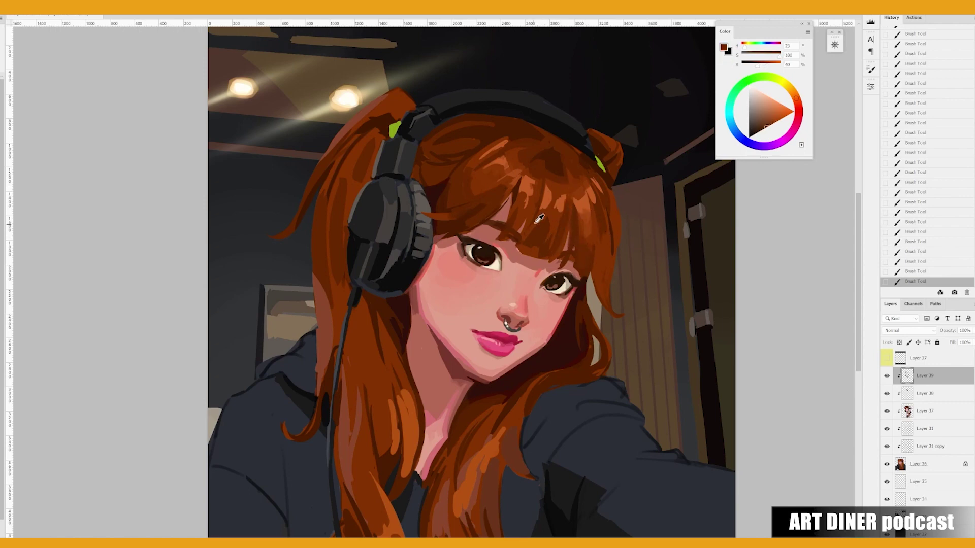
left_click(539, 226, "alt")
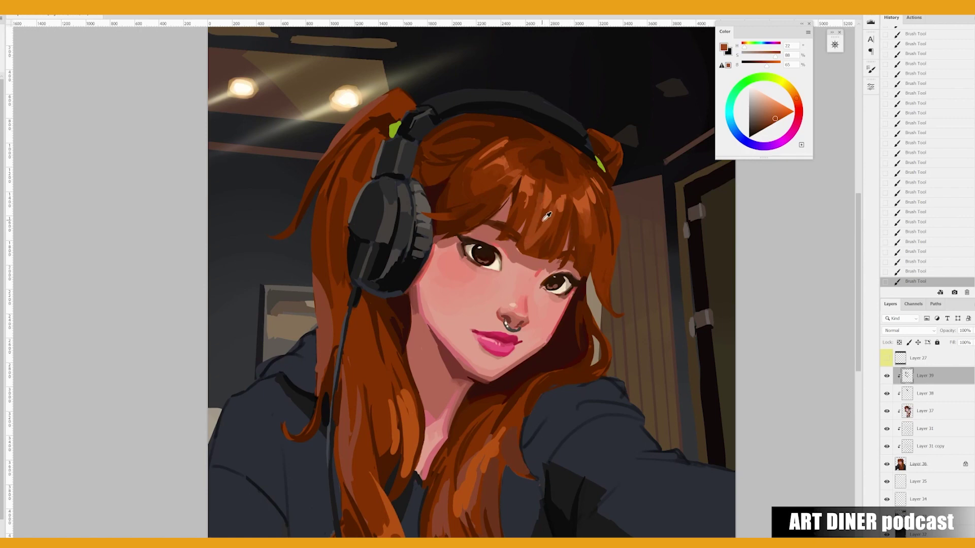
Deepen the forehead shadow beneath the bangs with skin tones sampled from the face on Layer 39.
left_click(551, 246, "alt")
left_click(536, 259, "alt")
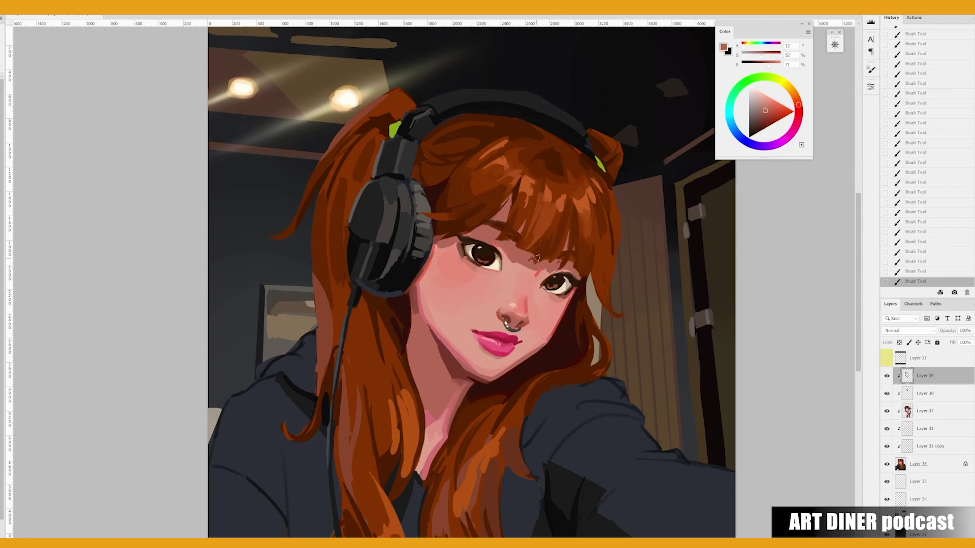
key("h")
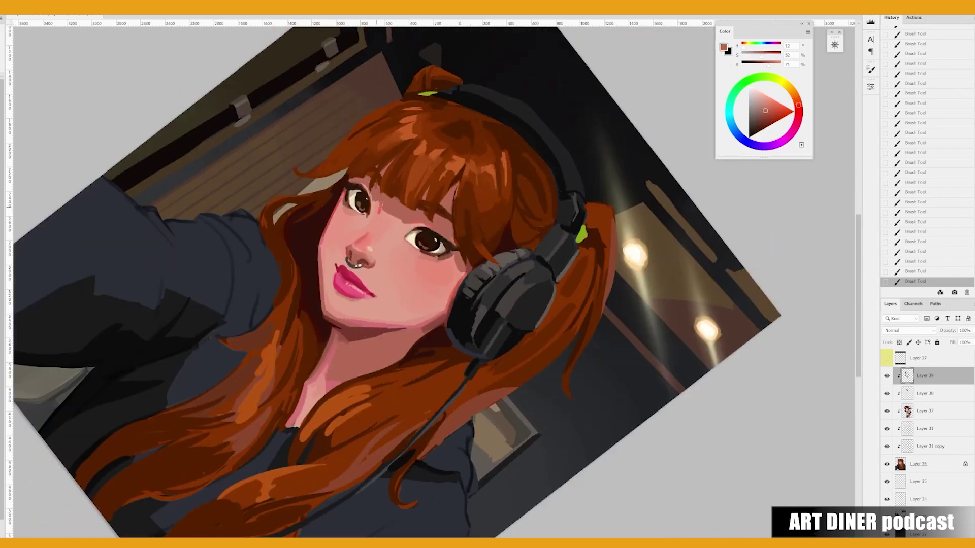
left_click(365, 193, "alt")
left_click_drag(365, 193, 413, 235)
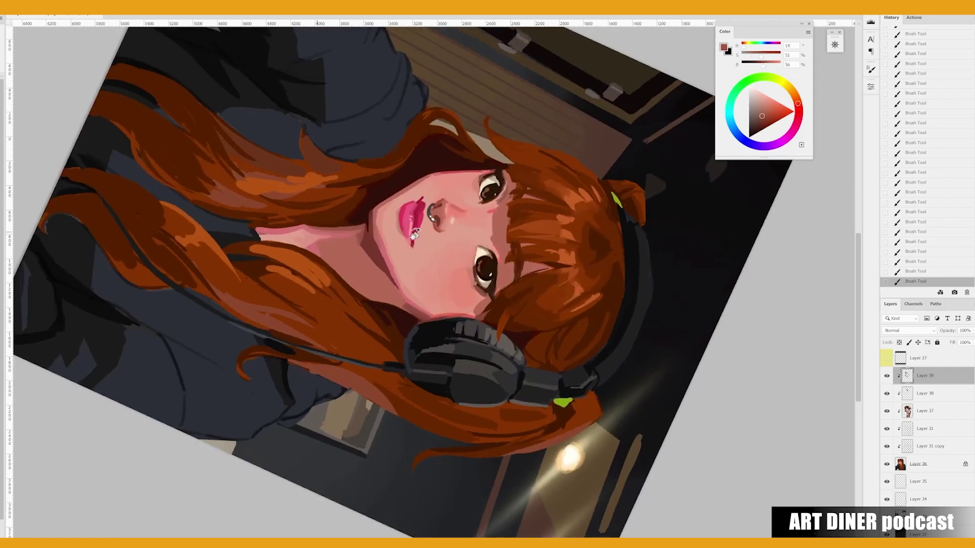
left_click_drag(490, 305, 540, 218)
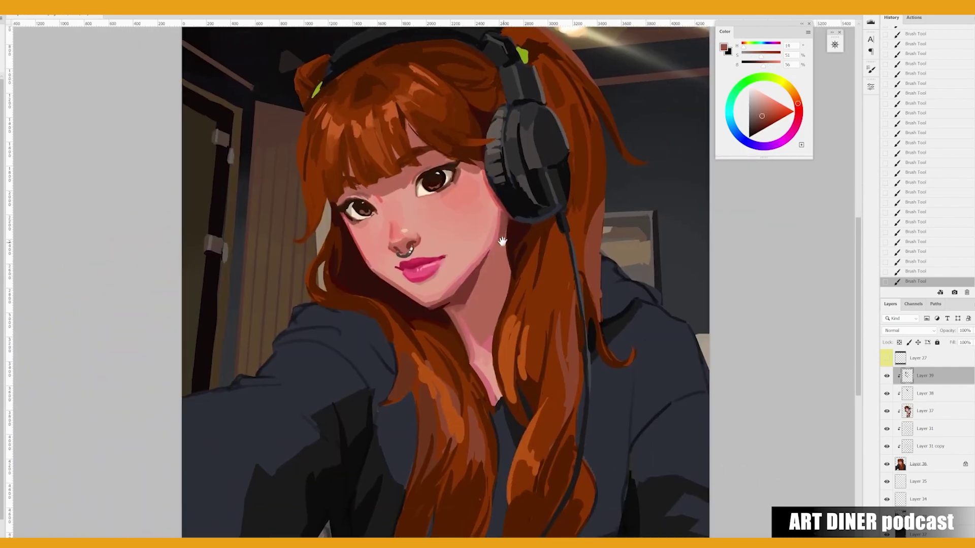
Refine the upper lid and outer lashes of the far eye with brown tones sampled around it.
left_click(412, 178, "alt")
left_click(378, 216, "alt")
right_click(377, 216)
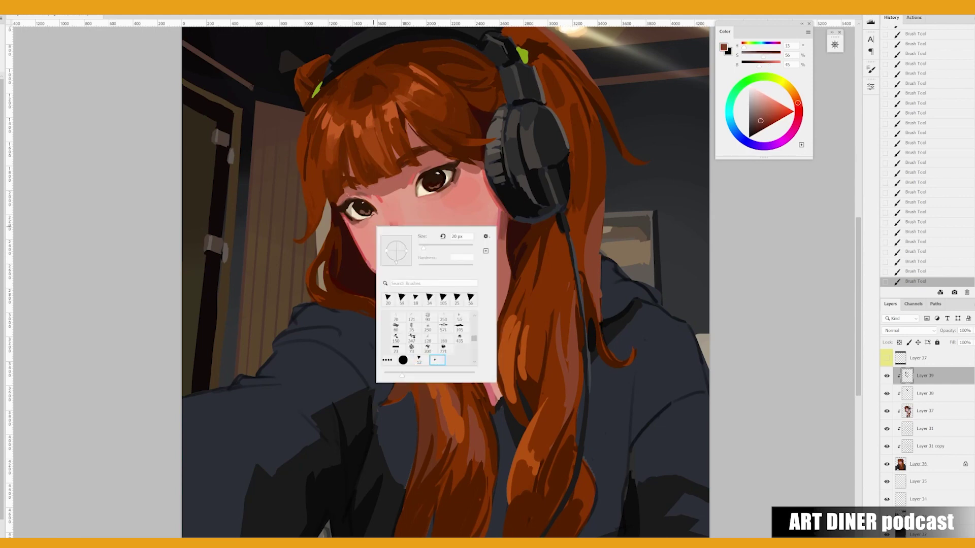
key("Escape")
key("ctrl+z")
key("ctrl+shift+z")
key("h")
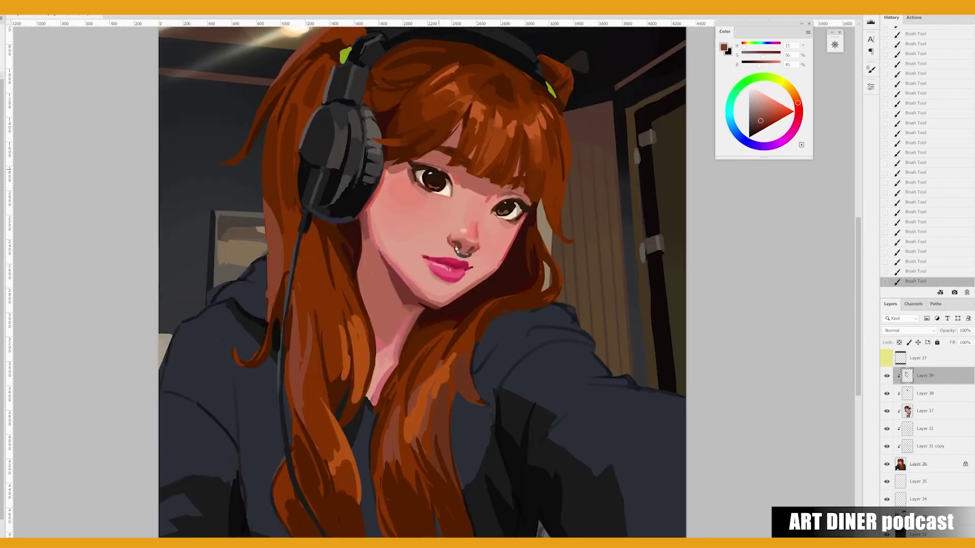
Touch up the lids and corners of both eyes with sampled eye-white, skin-shadow, red and dark brown tones.
left_click(417, 161, "alt")
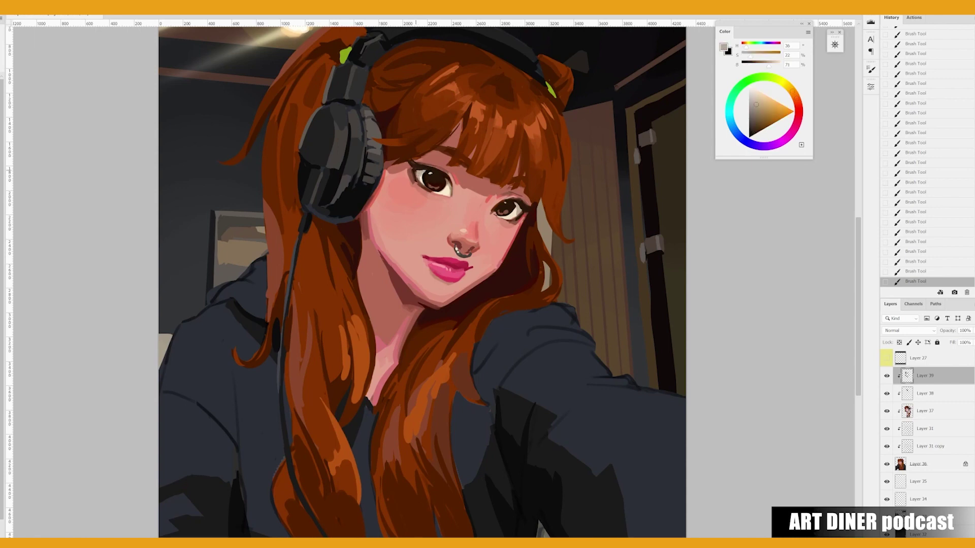
left_click(419, 167, "alt")
left_click(762, 116)
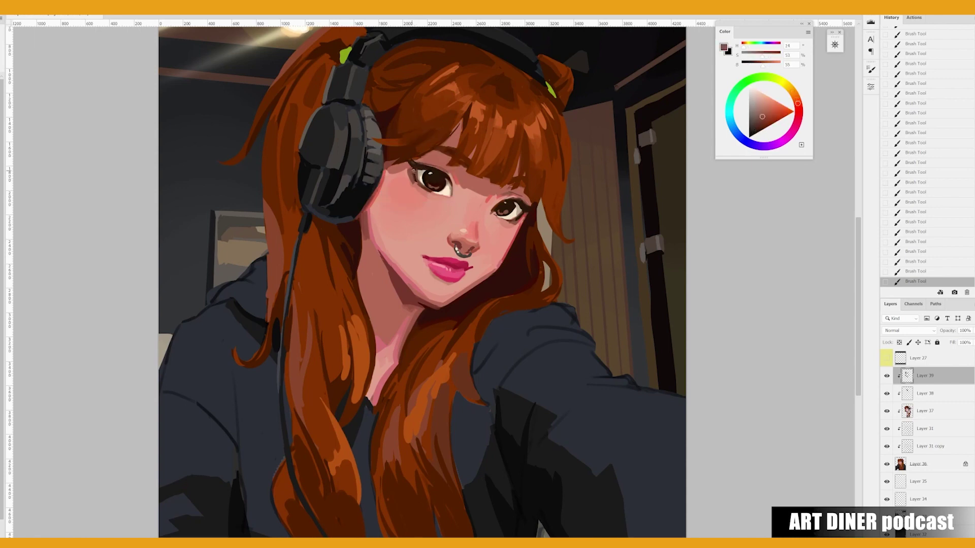
left_click(411, 167, "alt")
left_click(420, 163, "alt")
left_click(528, 211, "alt")
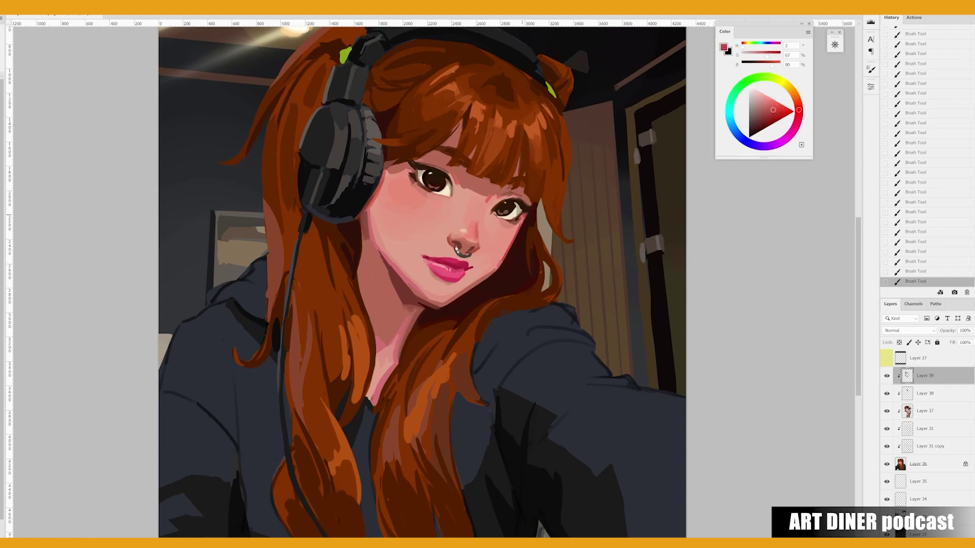
left_click(522, 215, "alt")
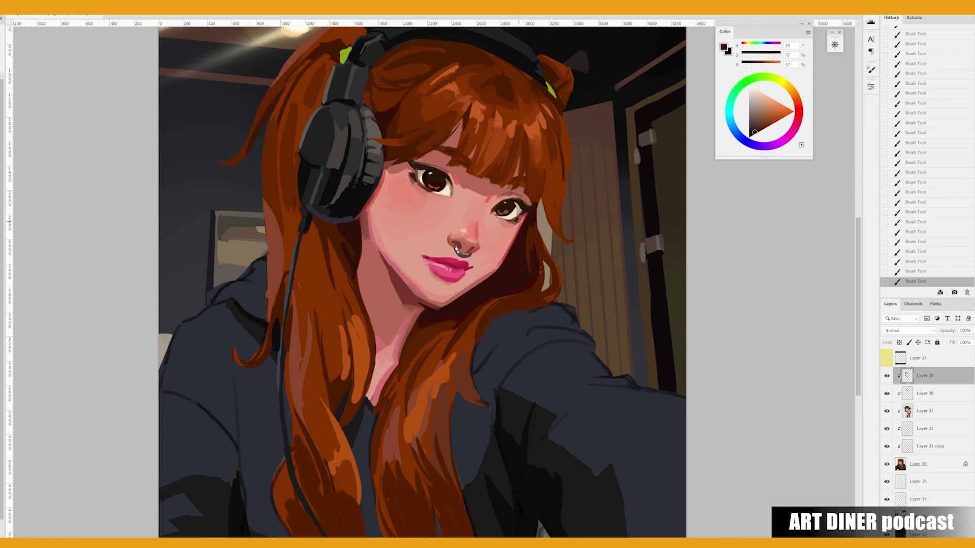
Paint fine dark brown lower lashes beneath both eyes.
key("h")
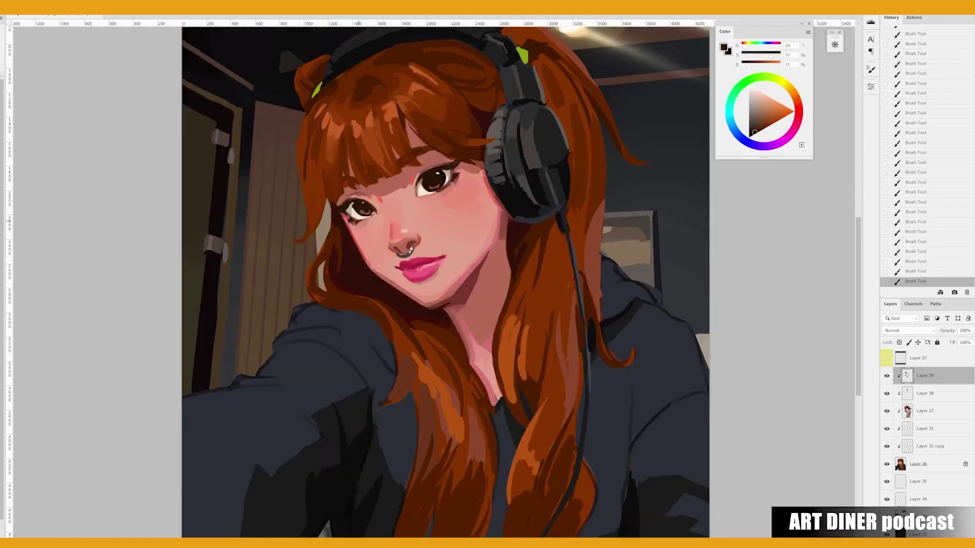
left_click(378, 206, "alt")
right_click(368, 213)
key("h")
left_click_drag(506, 277, 497, 251)
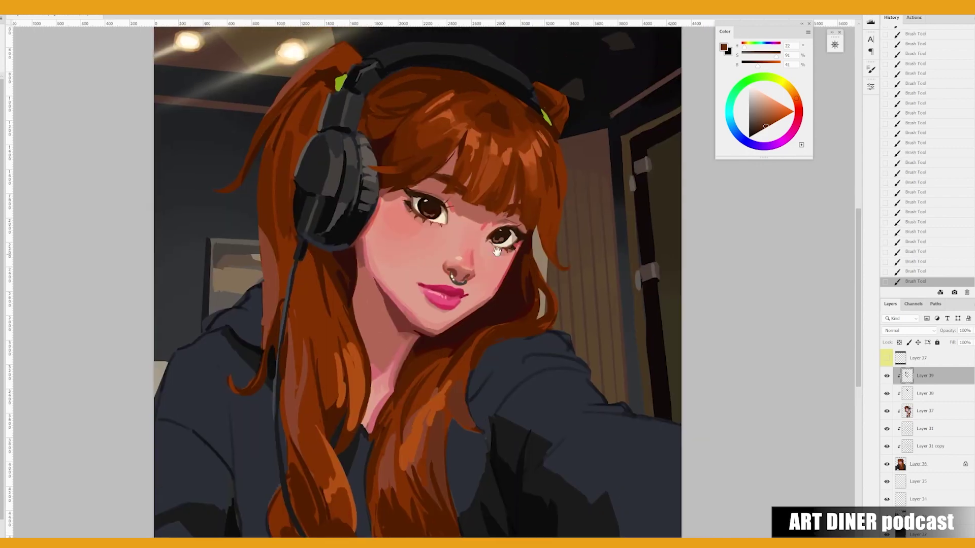
Touch up the far eye and dot reddish freckles across both cheeks with a color sampled from the nose.
left_click(491, 217, "alt")
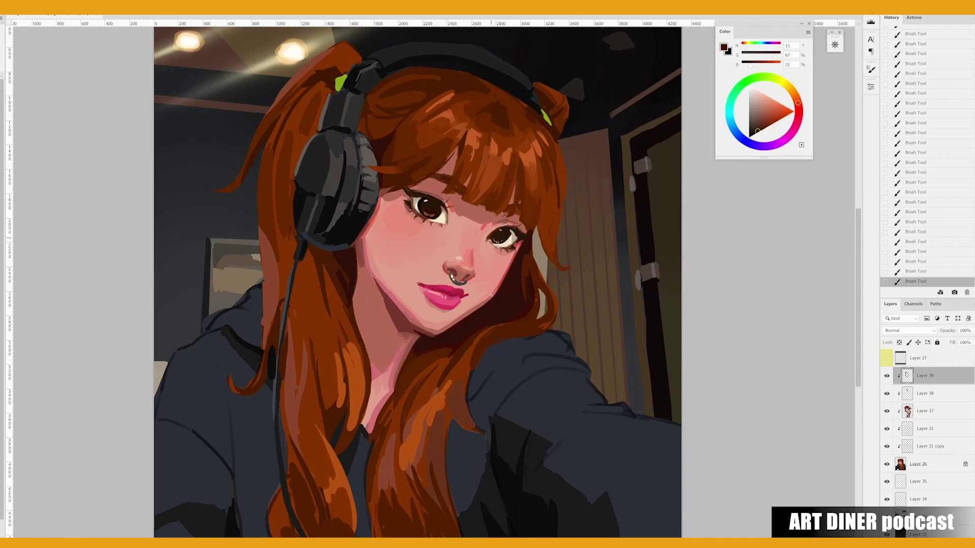
left_click(513, 234, "alt")
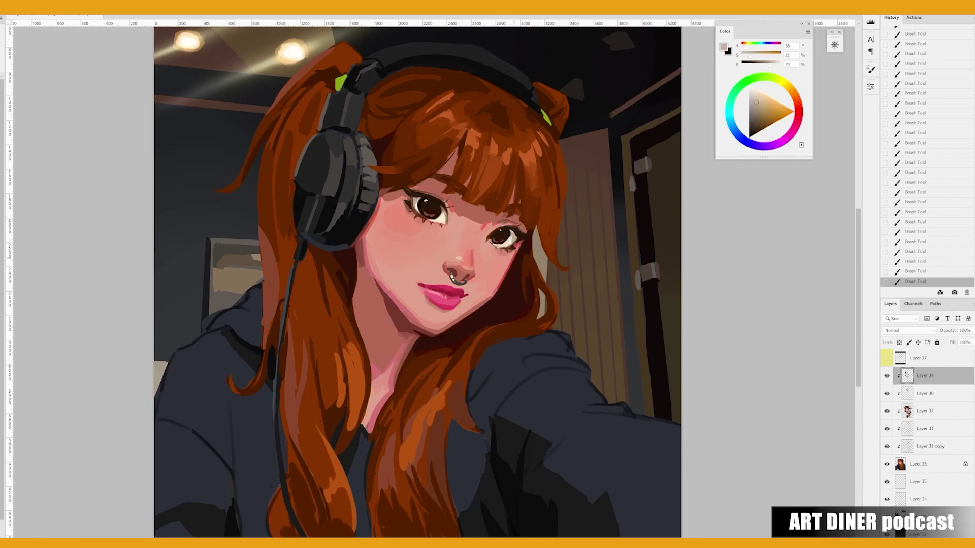
left_click(578, 212, "alt")
left_click(465, 255, "alt")
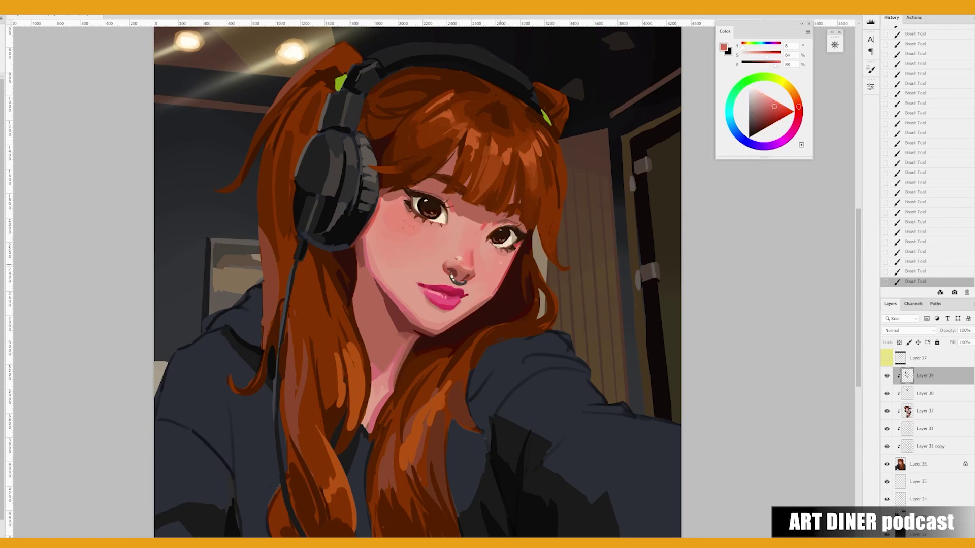
Paint thin dark brown and orange-brown strands into the bangs above the eyebrows.
left_click(378, 200, "alt")
left_click(454, 152, "alt")
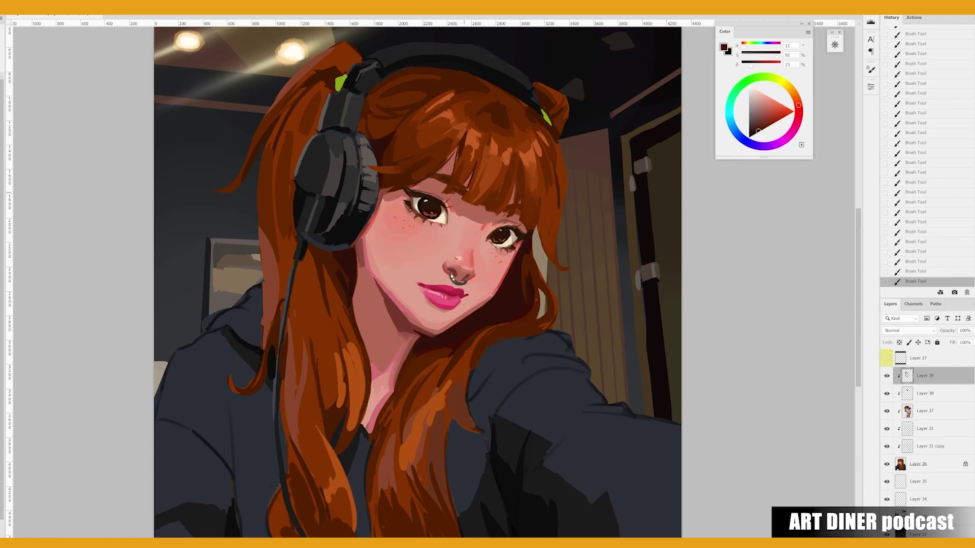
left_click(436, 177, "alt")
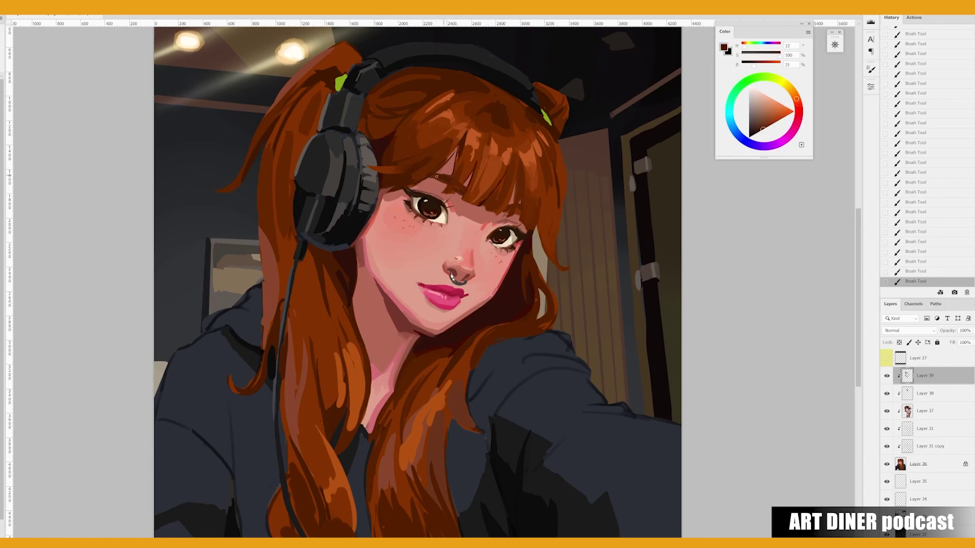
left_click(502, 198, "alt")
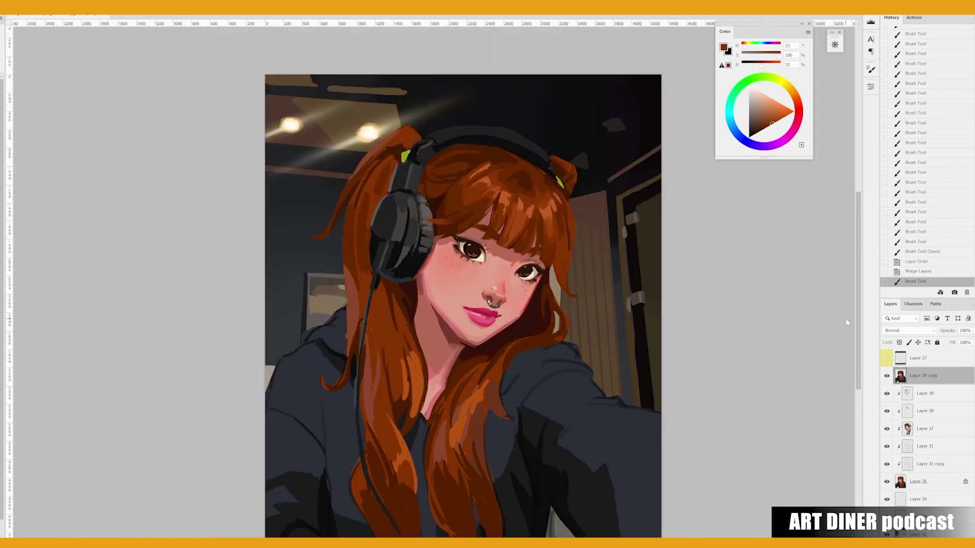
Delete the Layer 39 copy layer and toggle the visibility of Layer 39 to compare the painting.
left_click_drag(520, 365, 521, 336)
key("Delete")
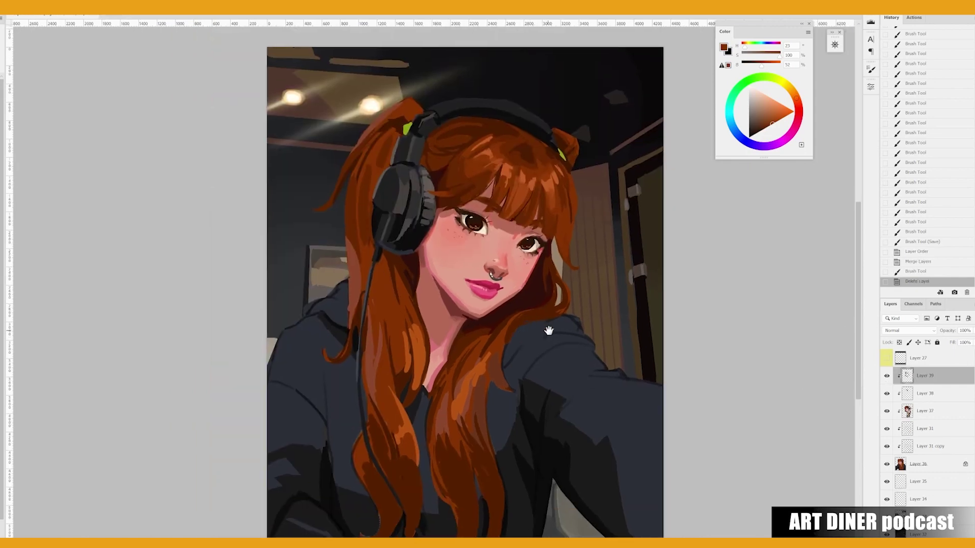
left_click(886, 376)
left_click(887, 377)
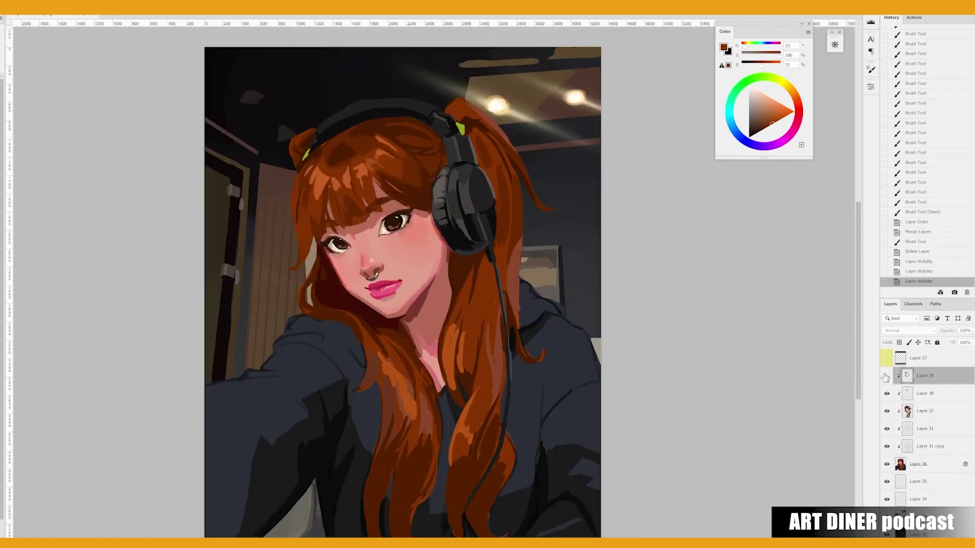
Clean up the jawline and the shadow on the neck with sampled reddish-brown skin tones.
left_click(445, 263, "alt")
right_click(428, 294)
left_click(483, 320)
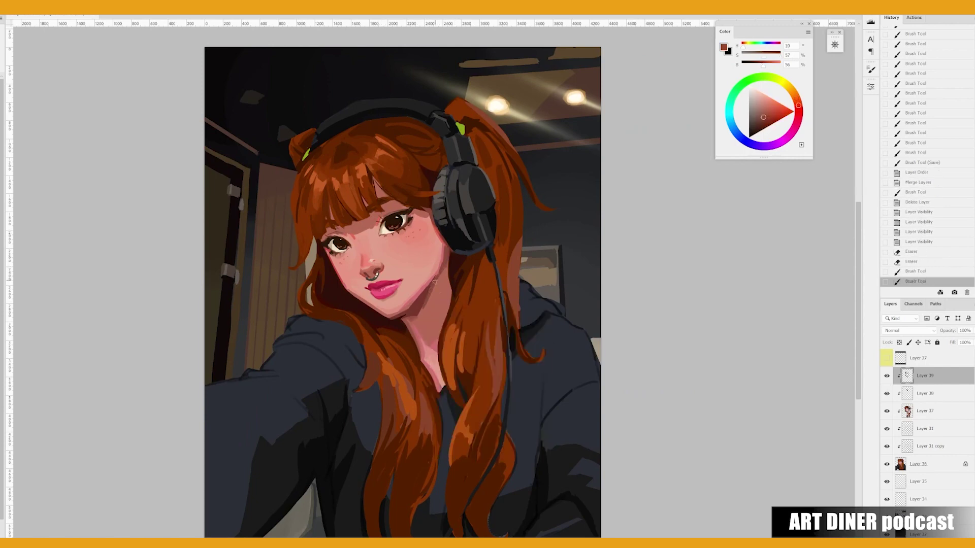
mouse_move(431, 285)
left_mouse_down()
mouse_move(437, 305)
mouse_move(435, 278)
mouse_move(407, 311)
left_mouse_up()
left_click(435, 279, "alt")
left_click(413, 303, "alt")
key("ctrl+shift+h")
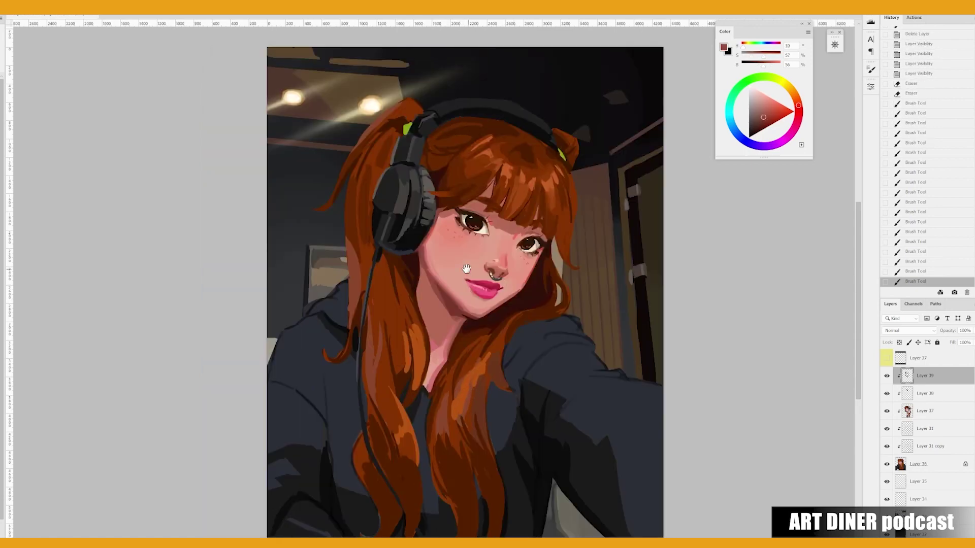
Refine the neck edge and lower cheek beside the headphones with sampled skin-shadow tones.
left_click(454, 304, "alt")
mouse_move(454, 305)
left_mouse_down()
mouse_move(416, 284)
mouse_move(409, 295)
left_mouse_up()
left_click(418, 285, "alt")
Darken the hair beneath the headband near the ear cup with sampled dark and reddish-brown strokes.
mouse_move(424, 133)
left_mouse_down()
mouse_move(437, 113)
mouse_move(438, 127)
left_mouse_up()
left_click(440, 110, "alt")
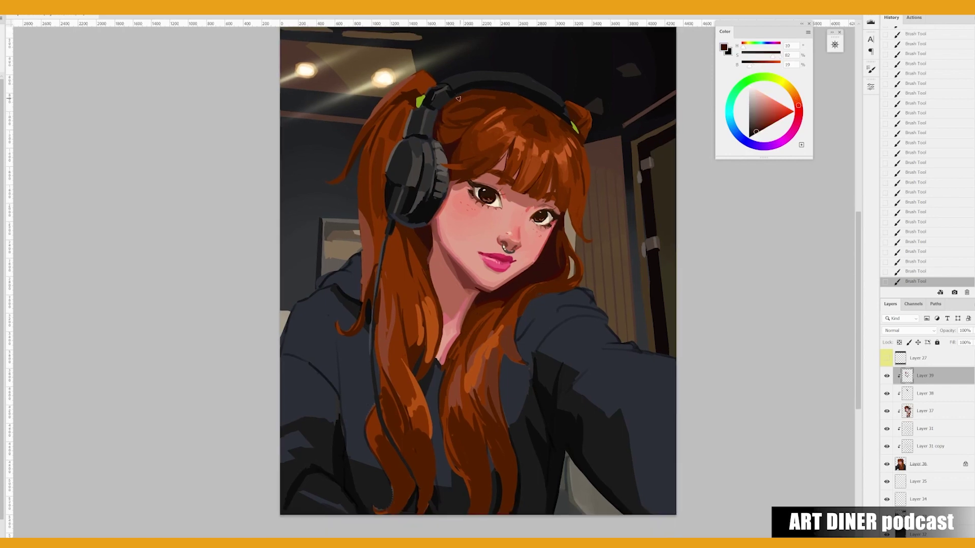
left_click_drag(486, 94, 274, 167)
left_click(272, 166, "alt")
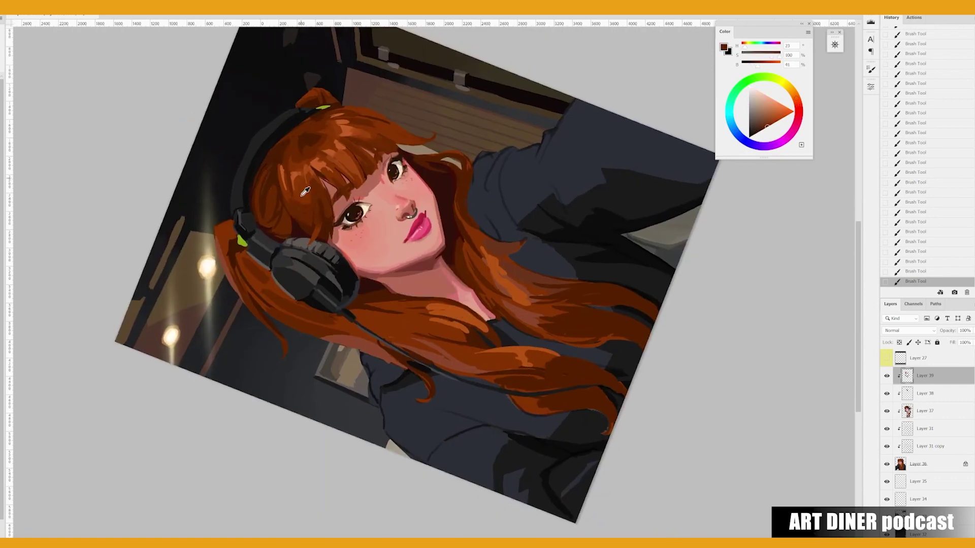
key("r")
left_click_drag(309, 216, 266, 488)
Define the edge of the hair lock against the raised shoulder with dark brown and dark hoodie navy.
left_click(543, 267, "alt")
right_click(546, 285)
key("Escape")
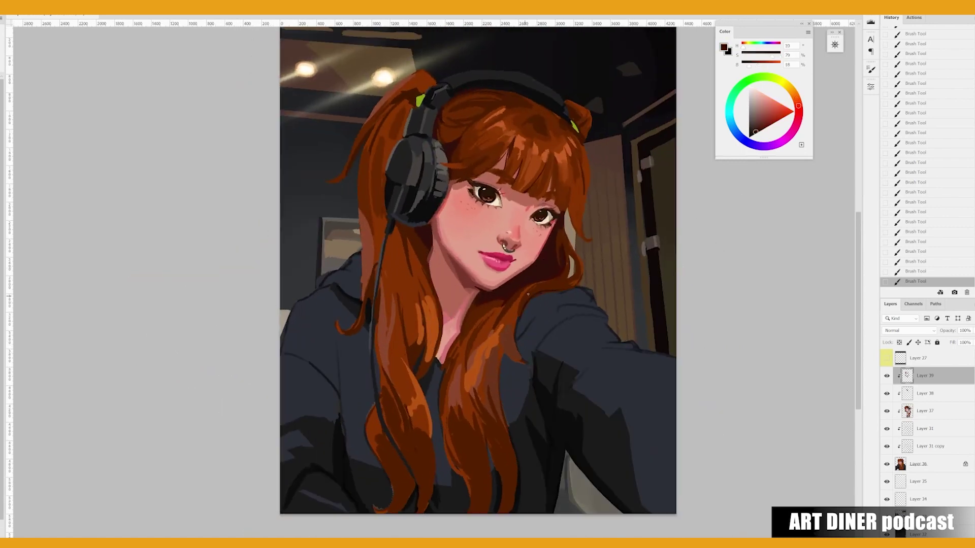
left_click(553, 315, "alt")
right_click(547, 321)
key("Escape")
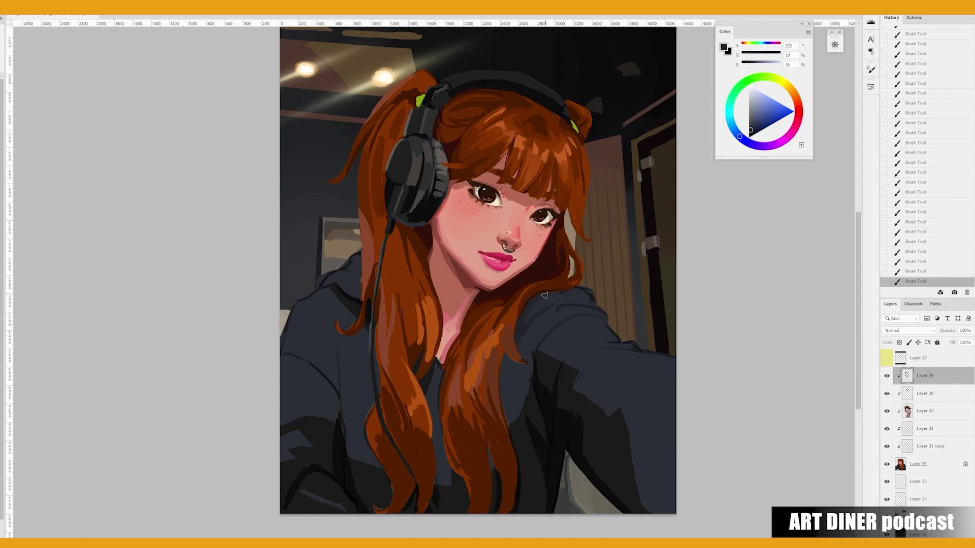
left_click(592, 293, "alt")
key("ctrl+shift+h")
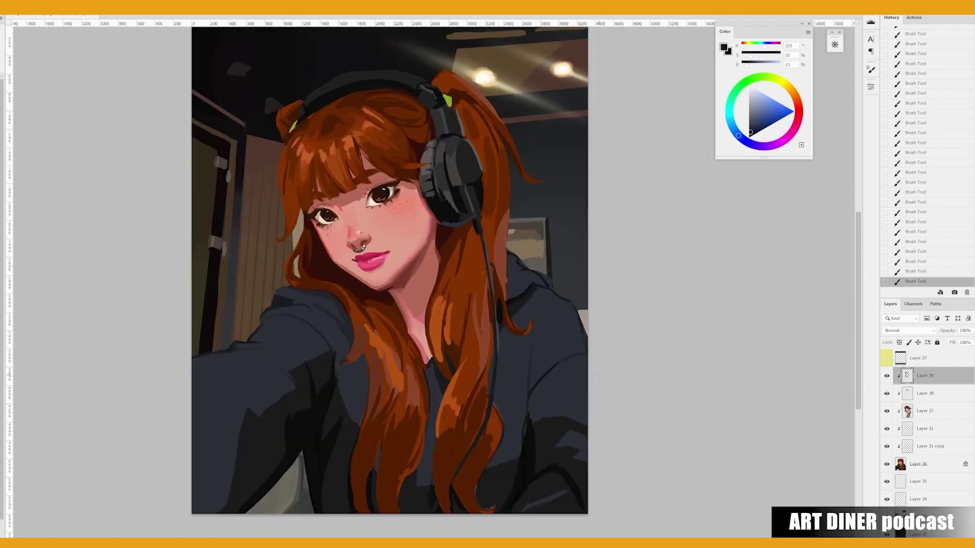
Reshape the curled lower end of the ponytail over the hood with sampled hair and dark hoodie tones.
left_click(505, 259, "alt")
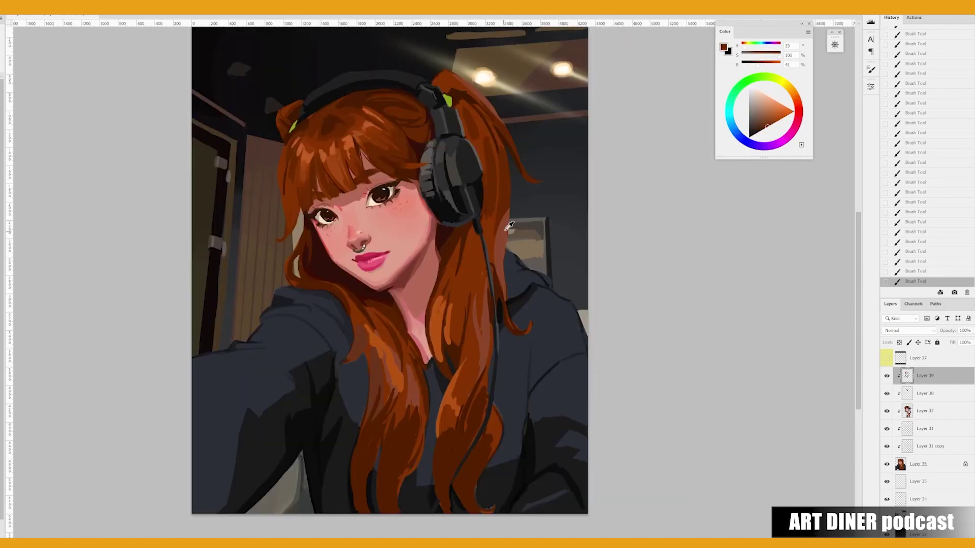
left_click(514, 317, "alt")
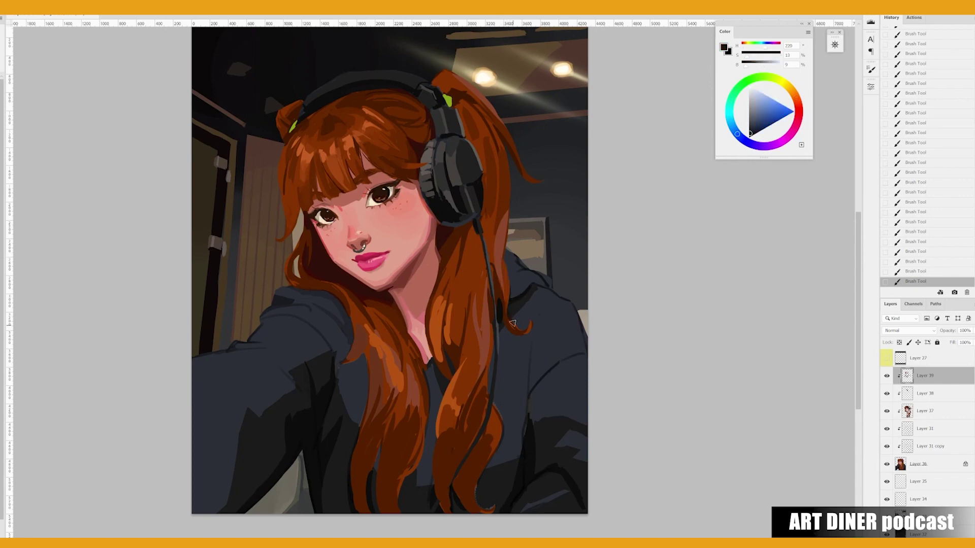
left_click(523, 320, "alt")
left_click(507, 305, "alt")
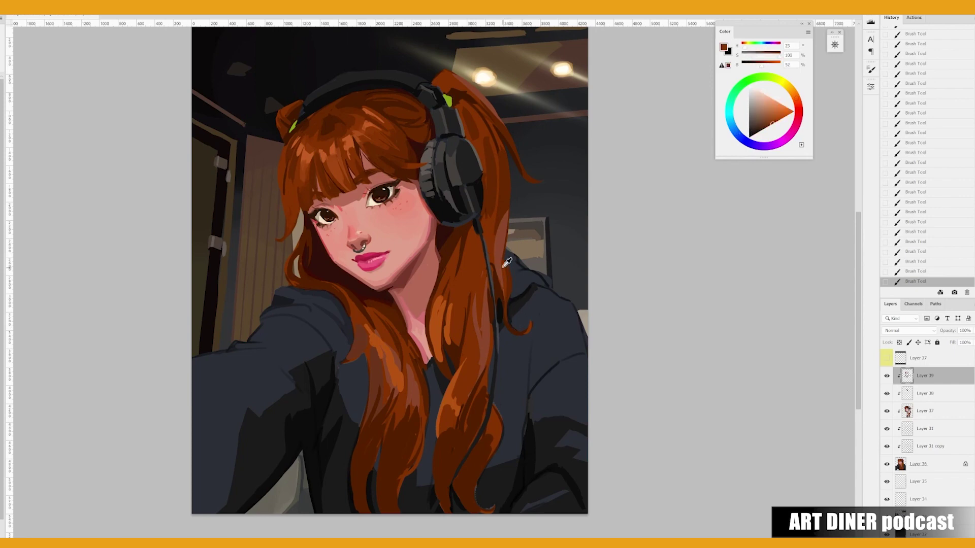
Paint loose orange and dark brown strands into the long hair lock below the headphones.
left_click(489, 224, "alt")
left_click(486, 229, "alt")
left_click(472, 249, "alt")
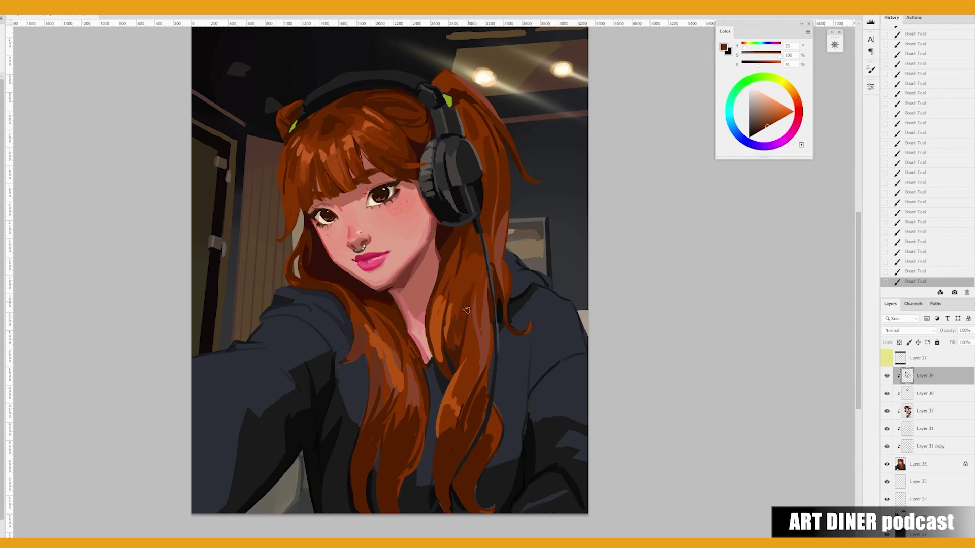
left_click(457, 355, "alt")
left_click(442, 297, "alt")
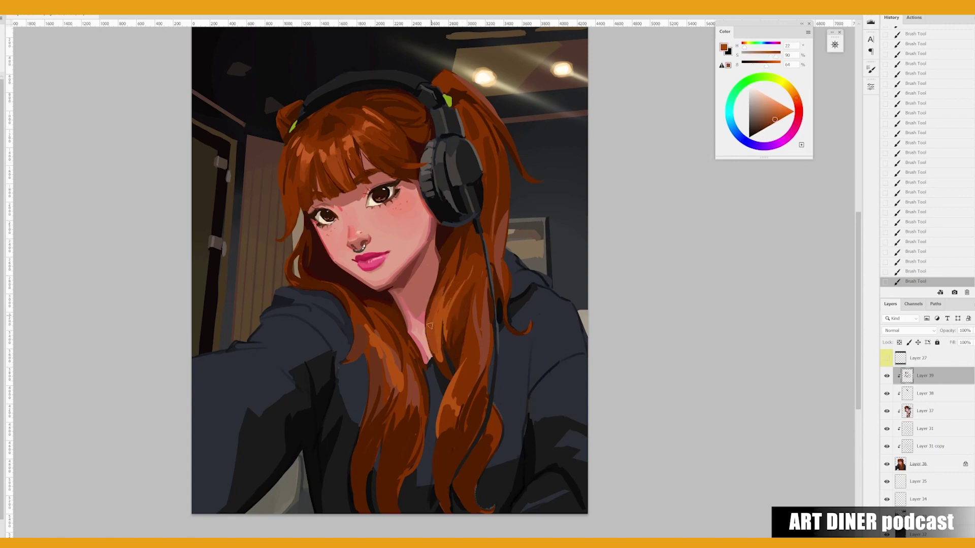
left_click(444, 347, "alt")
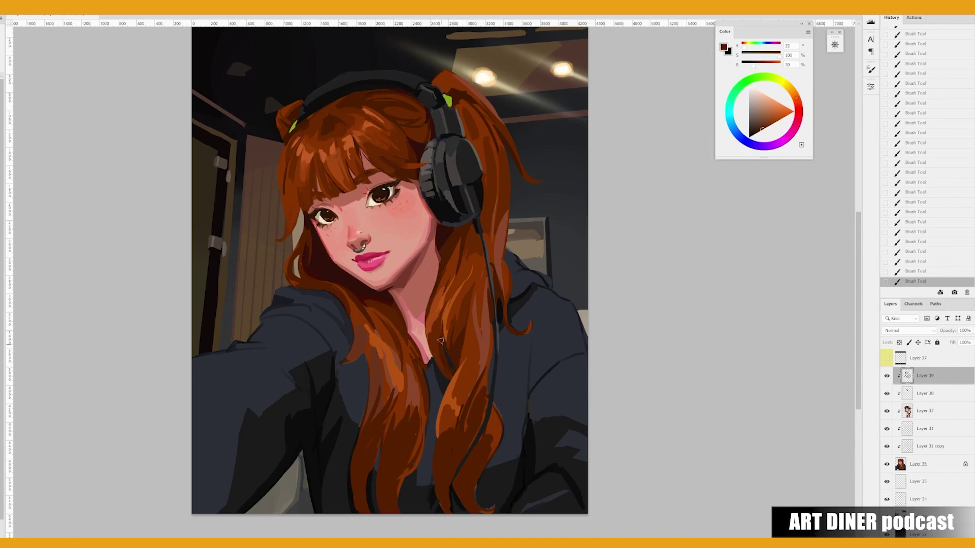
Paint a near-black gap between the hair lock and the hoodie collar with sampled dark tones.
left_click(523, 440, "alt")
left_click(529, 468, "alt")
left_click_drag(443, 348, 452, 370)
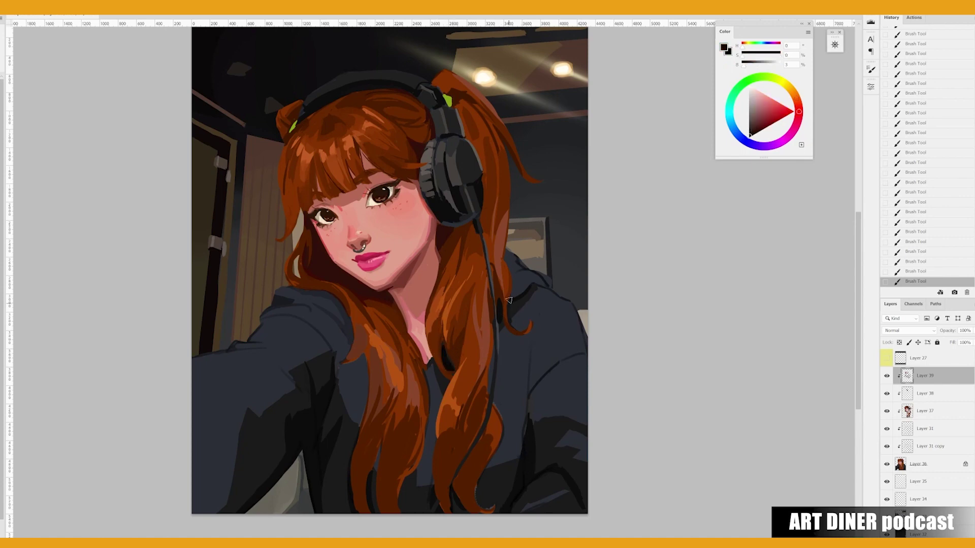
Try a dark strand stroke on the ponytail behind the headphones, undo it, and resample dark reddish-brown from the hair.
left_click(446, 231, "alt")
left_click_drag(500, 188, 495, 218)
key("ctrl+z")
left_click(479, 314, "alt")
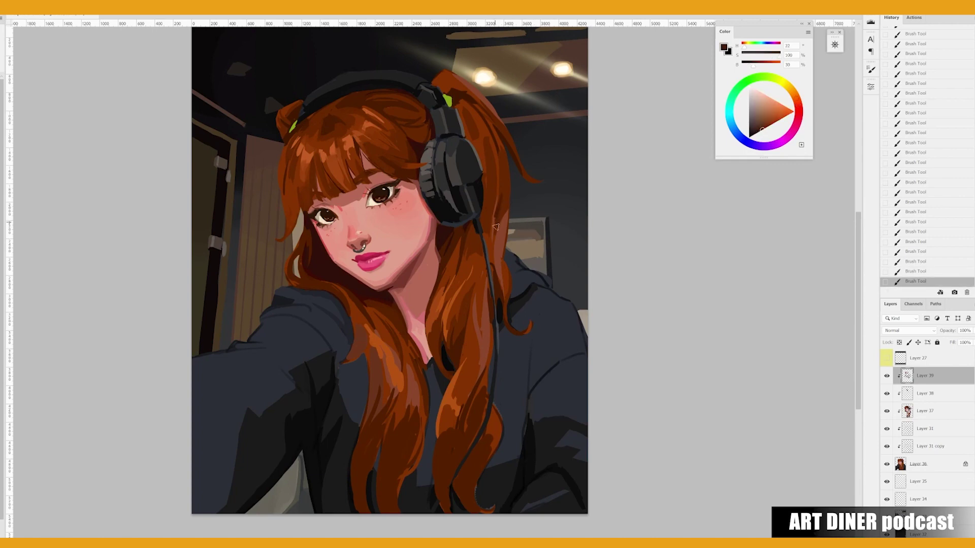
Refine the hoodie folds beside the face-framing hair on the raised-arm shoulder with sampled navy and near-black tones.
left_click(351, 323, "alt")
left_click(362, 342, "alt")
left_click(331, 340, "alt")
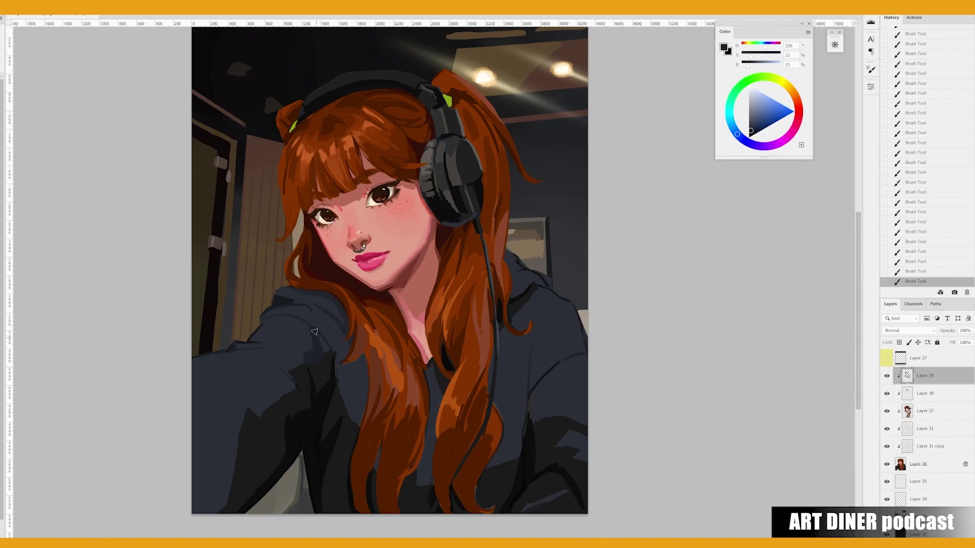
left_click(328, 398, "alt")
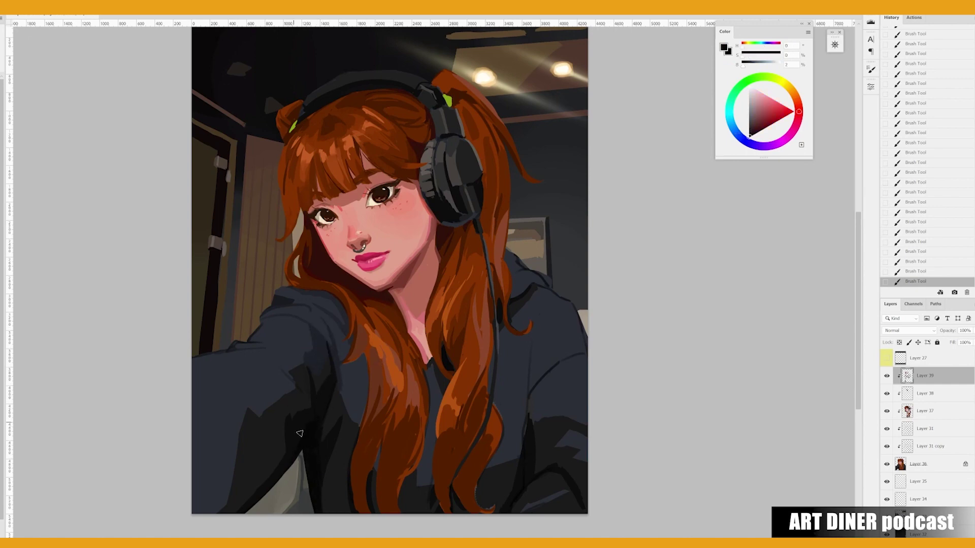
right_click(311, 450)
key("Escape")
Clean up the upper edge and shadow boundary of the raised hoodie sleeve with sampled dark navy tones.
left_click(237, 345, "alt")
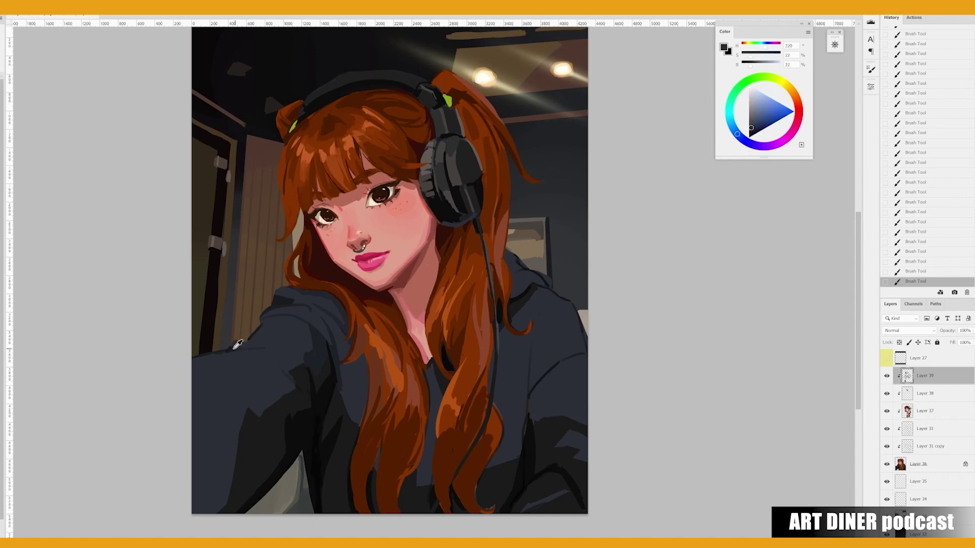
left_click(286, 372, "alt")
left_click(290, 375, "alt")
left_click(280, 362, "alt")
left_click(311, 370, "alt")
left_click(312, 366, "alt")
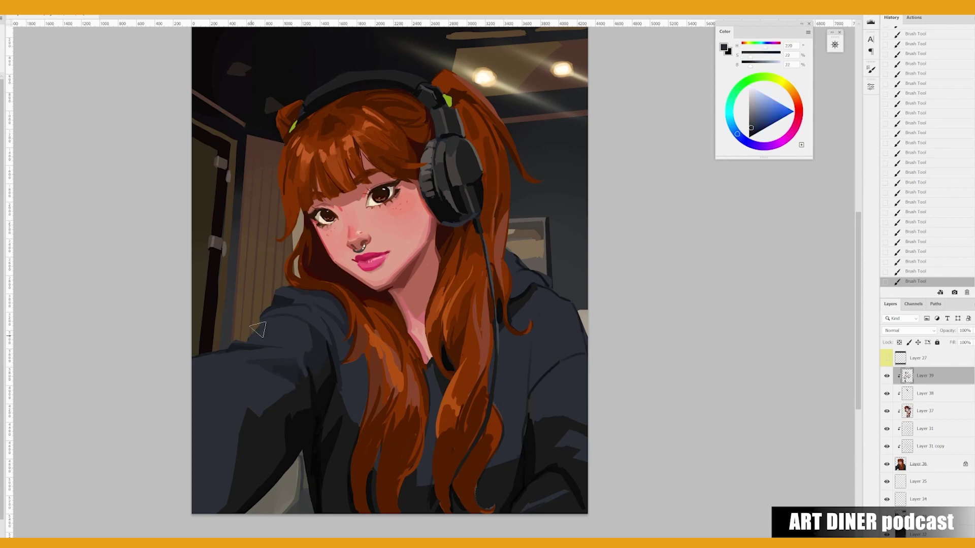
Rework the shoulder and hood folds of the raised arm with sampled navy and near-black tones.
left_click(282, 310, "alt")
left_click(295, 308, "alt")
left_click(322, 370, "alt")
right_click(349, 359)
left_click(330, 357)
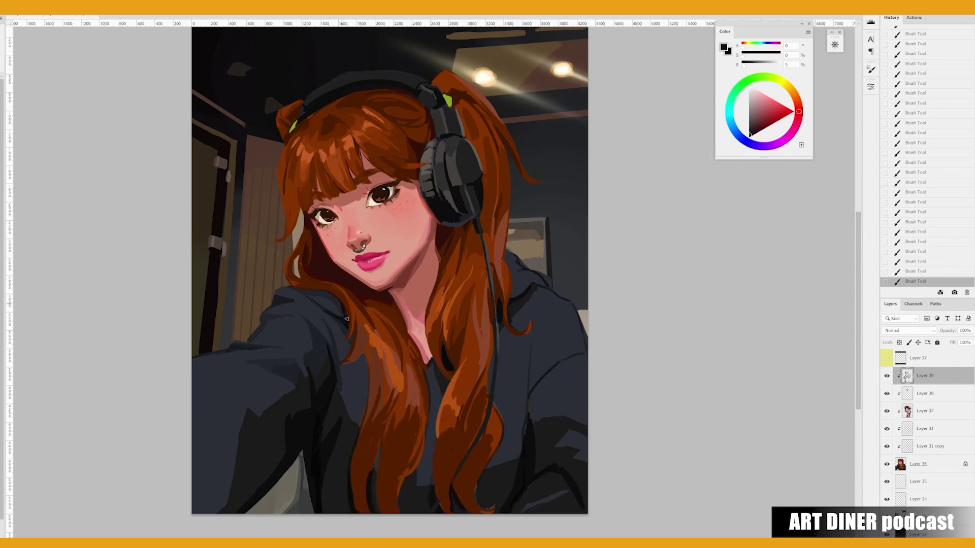
Darken the top edge of the raised sleeve with a larger brush and add diagonal hatched fabric strokes to its side.
left_click(226, 347, "alt")
key("bracketright")
key("bracketright")
key("bracketright")
left_click(200, 435, "alt")
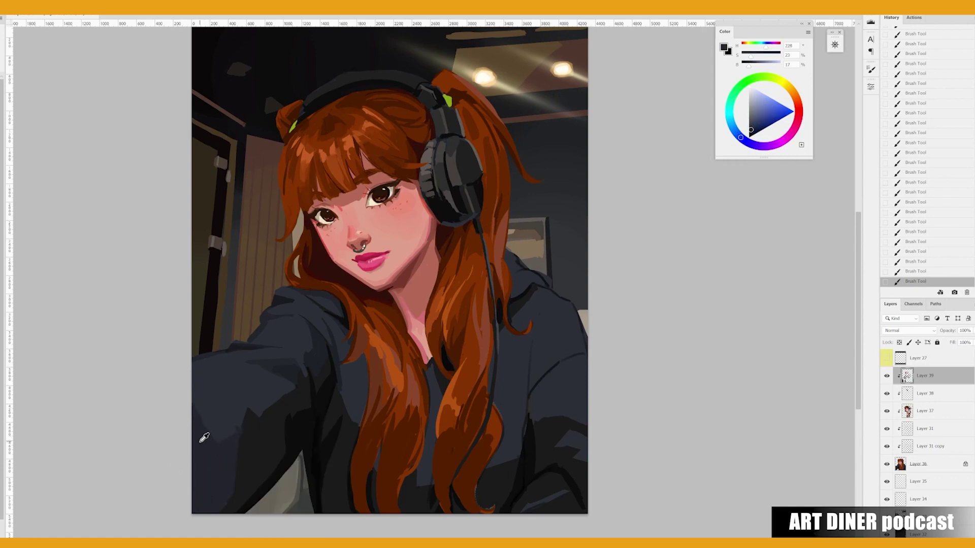
left_click(230, 432, "alt")
left_click(242, 452, "alt")
left_click(265, 449, "alt")
right_click(249, 451)
key("Escape")
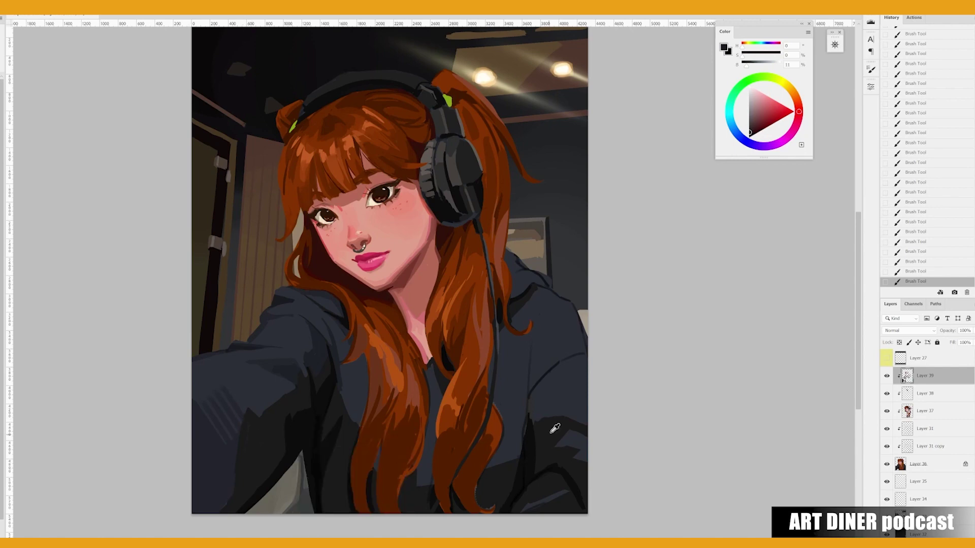
Refine the folds and outer contour of the opposite hoodie sleeve with sampled dark blue and grey tones.
left_click(536, 403, "alt")
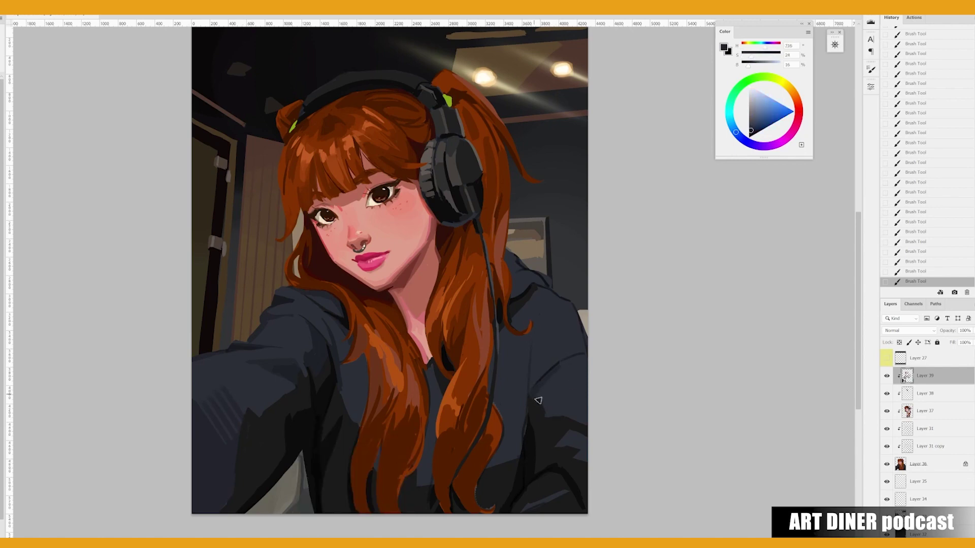
left_click(565, 417, "alt")
left_click(574, 320, "alt")
left_click(576, 332, "alt")
Reshape the hood edge behind the ponytail and deepen the shadow on the lower sleeve with sampled dark tones.
left_click(523, 307, "alt")
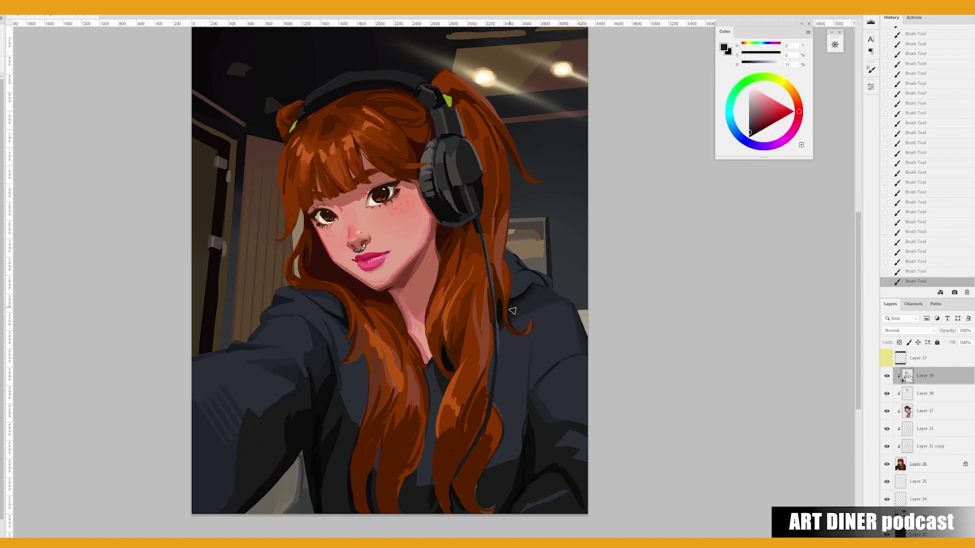
left_click(523, 279, "alt")
left_click(552, 281, "alt")
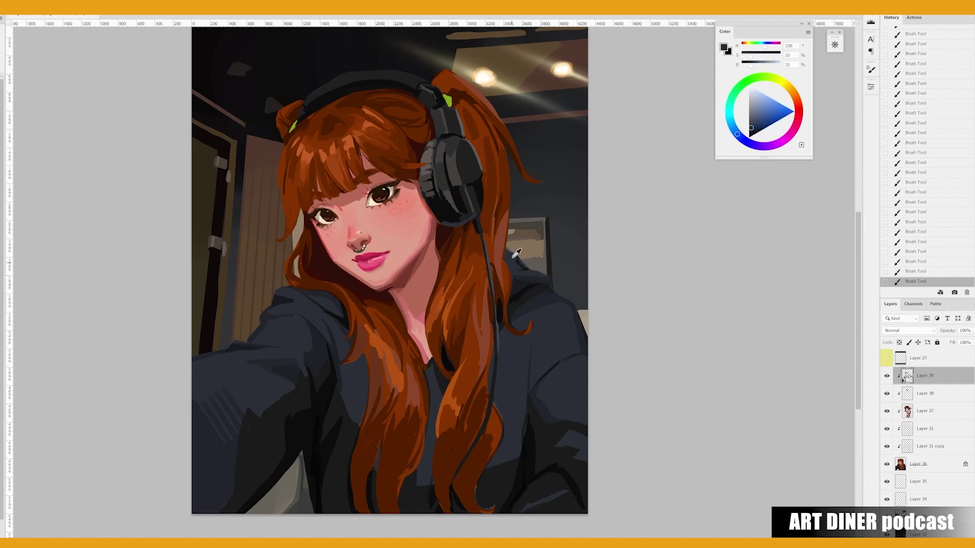
left_click(527, 414, "alt")
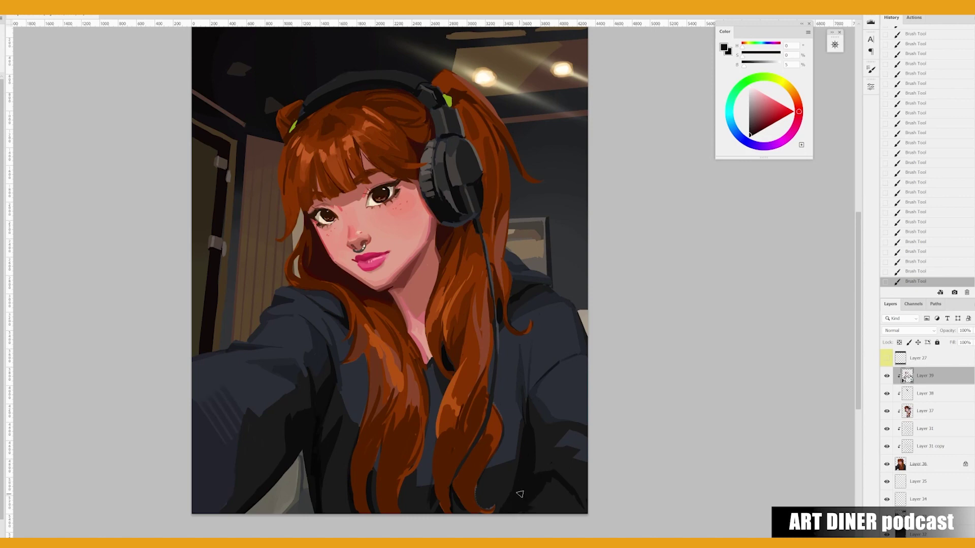
Touch up the lower ends of both long hair locks with sampled reddish-brown tones and save the document.
left_click(440, 500, "alt")
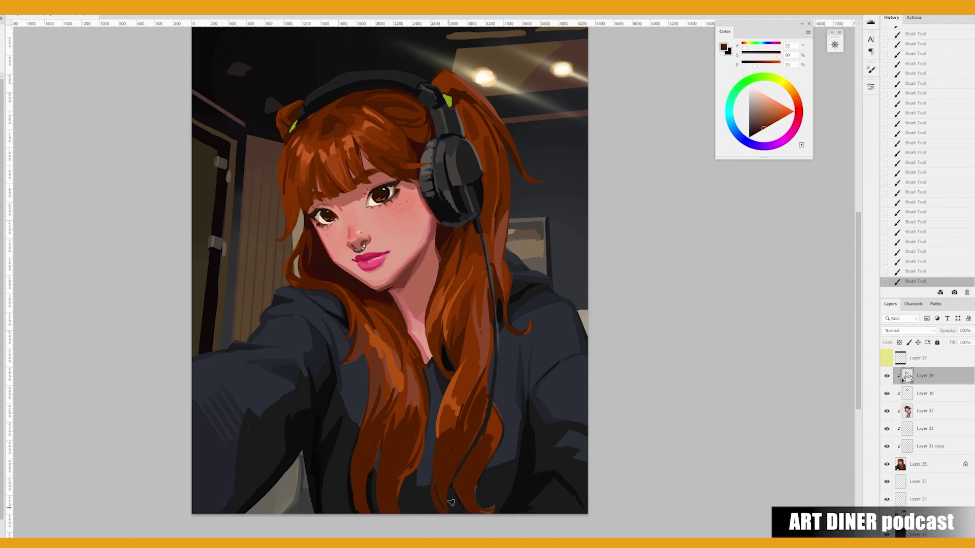
left_click(367, 452, "alt")
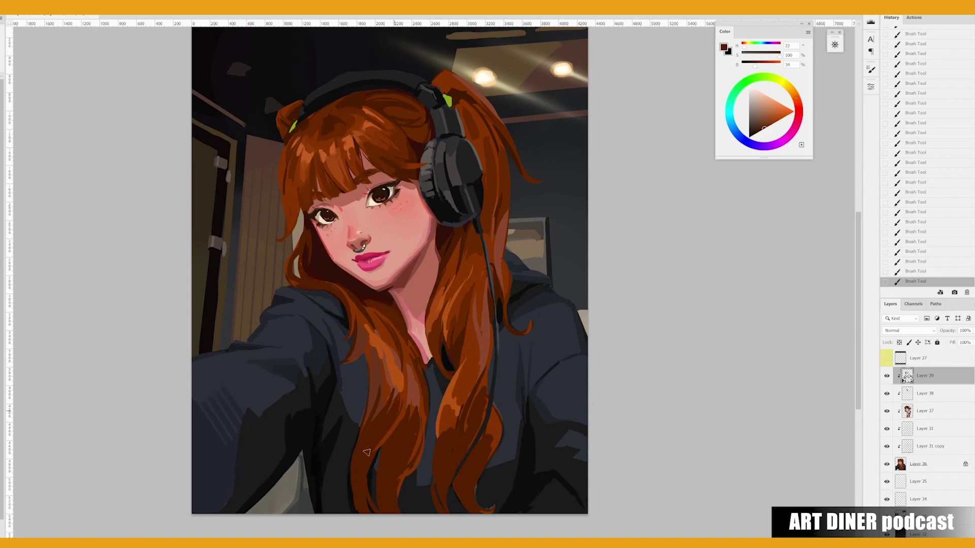
left_click(391, 384, "alt")
left_click(396, 375, "alt")
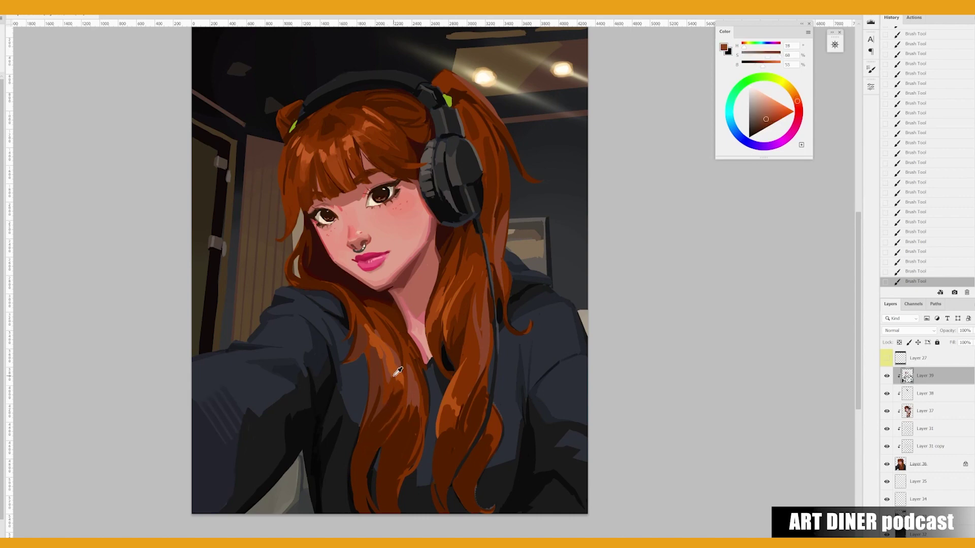
key("ctrl+s")
Paint sampled orange and dark reddish-brown strands into the long hair lock below the headphones.
mouse_move(437, 399)
left_mouse_down()
mouse_move(452, 441)
mouse_move(452, 412)
left_mouse_up()
left_click(445, 414, "alt")
left_click_drag(437, 410, 451, 437)
left_click(497, 311, "alt")
left_click_drag(492, 325, 495, 340)
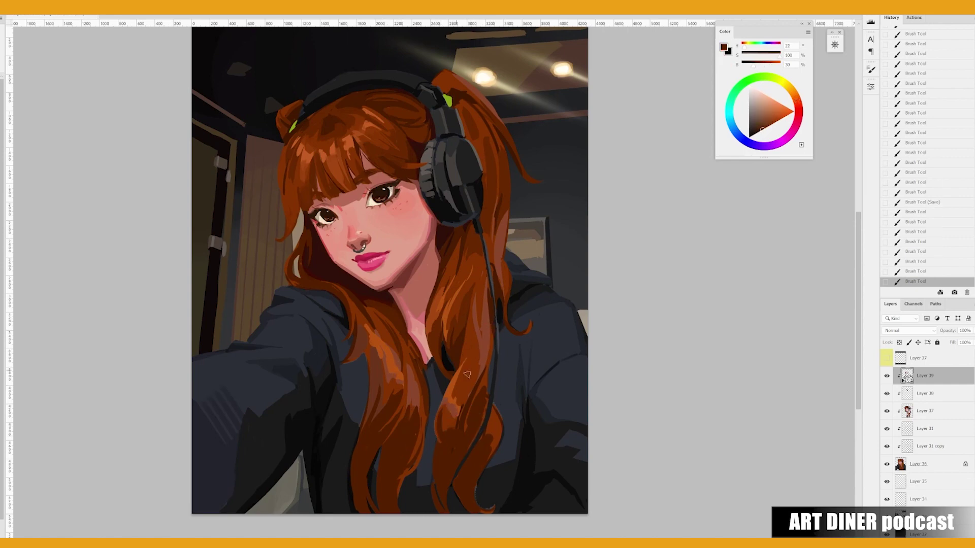
left_click_drag(480, 375, 466, 379)
left_click_drag(477, 335, 465, 358)
Add thin light orange strands to the hair framing the far side of the face.
left_click(425, 195, "alt")
right_click(414, 207)
mouse_move(325, 178)
left_mouse_down()
mouse_move(349, 220)
mouse_move(317, 241)
left_mouse_up()
key("Escape")
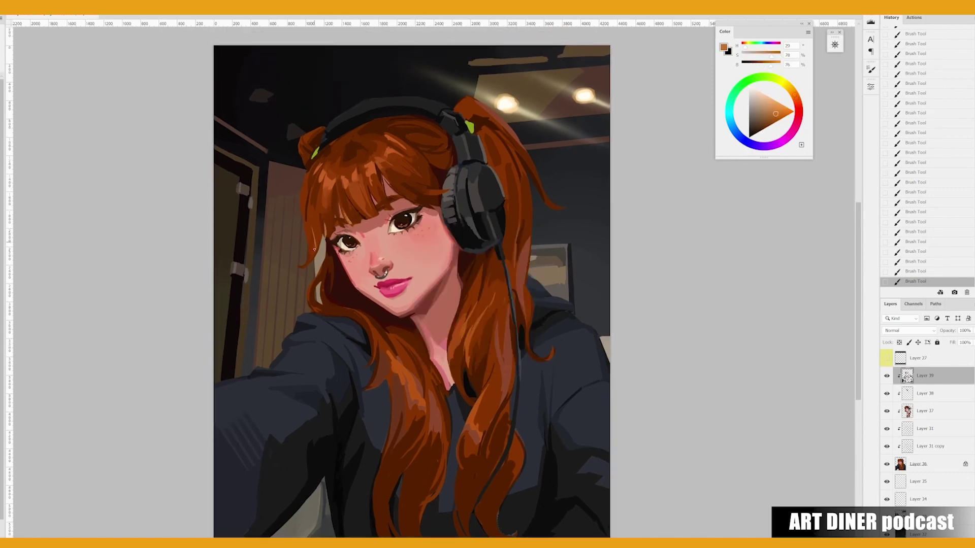
Flip the canvas horizontally and refine the fringe and face-framing hair with sampled orange and dark brown tones.
key("ctrl+shift+h")
left_click(495, 192, "alt")
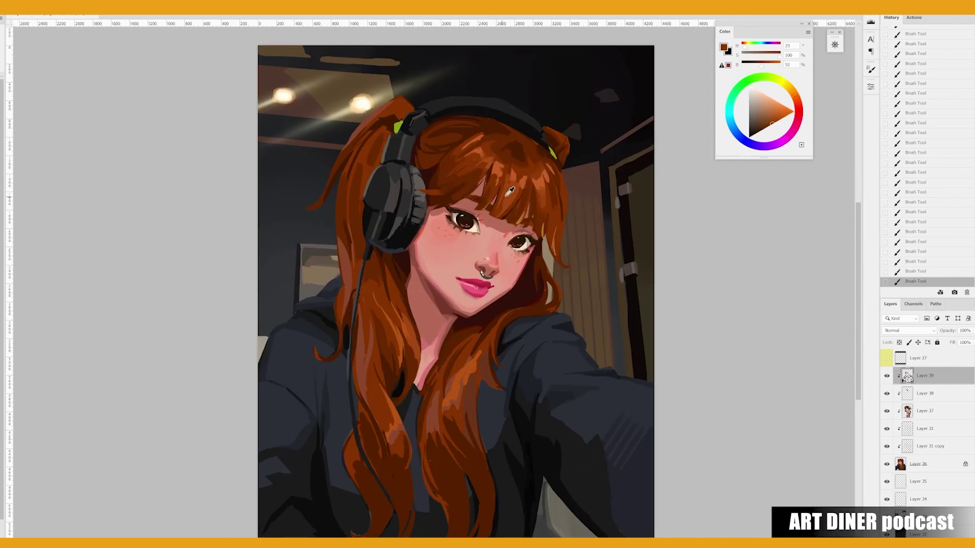
left_click(486, 344, "alt")
left_click(531, 208, "alt")
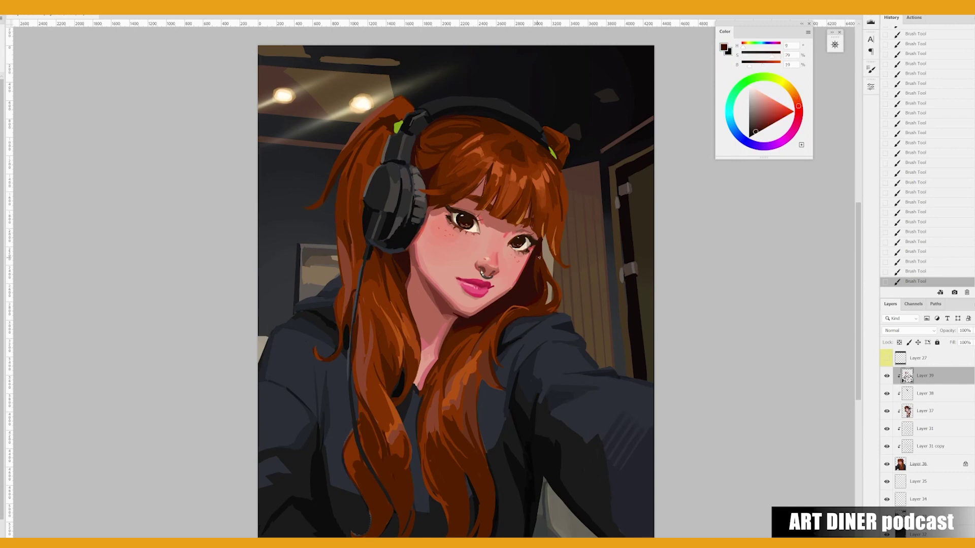
left_click(550, 213, "alt")
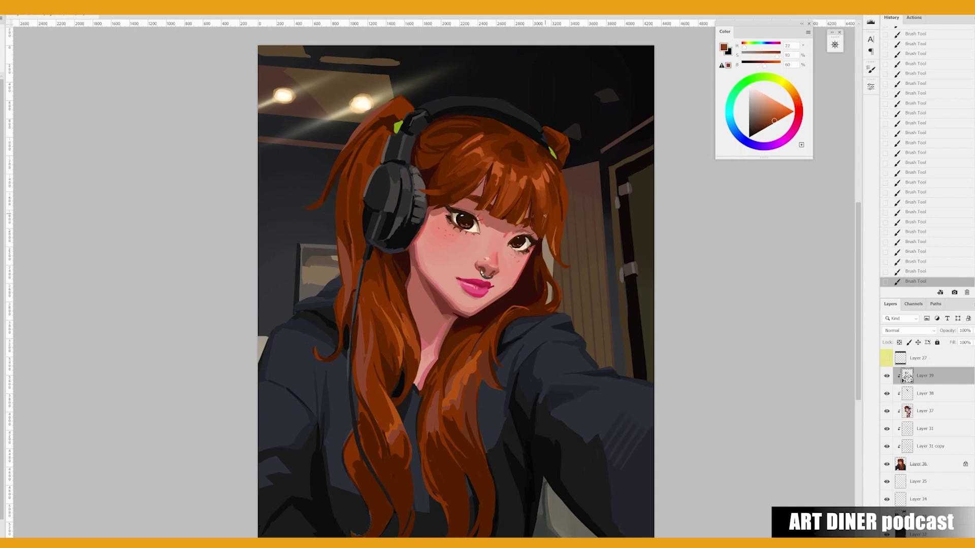
Paint loose strands along the outer edge of the side hair and deepen the hair next to the headphones with dark brown.
left_click(555, 197, "alt")
left_click(559, 213, "alt")
left_click_drag(561, 197, 576, 245)
left_click(439, 194, "alt")
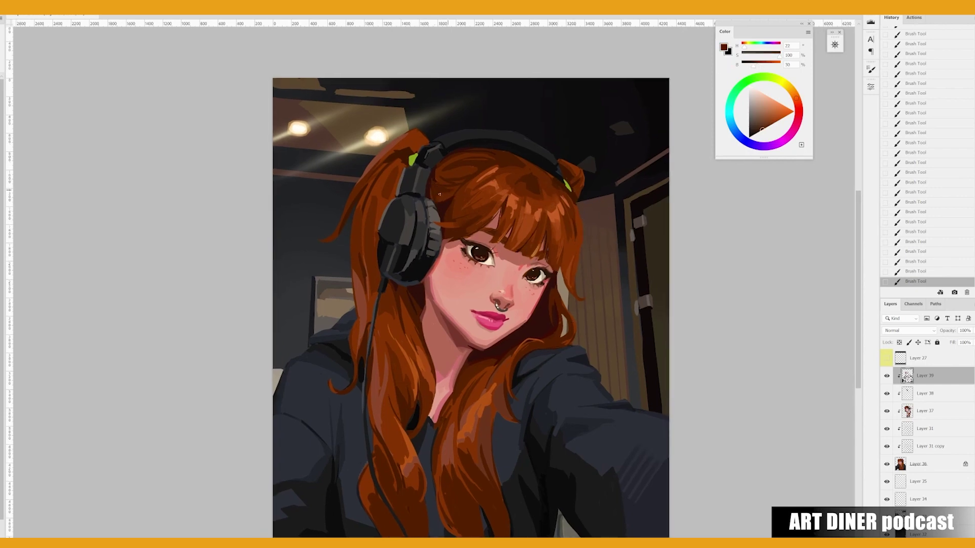
left_click(428, 184, "alt")
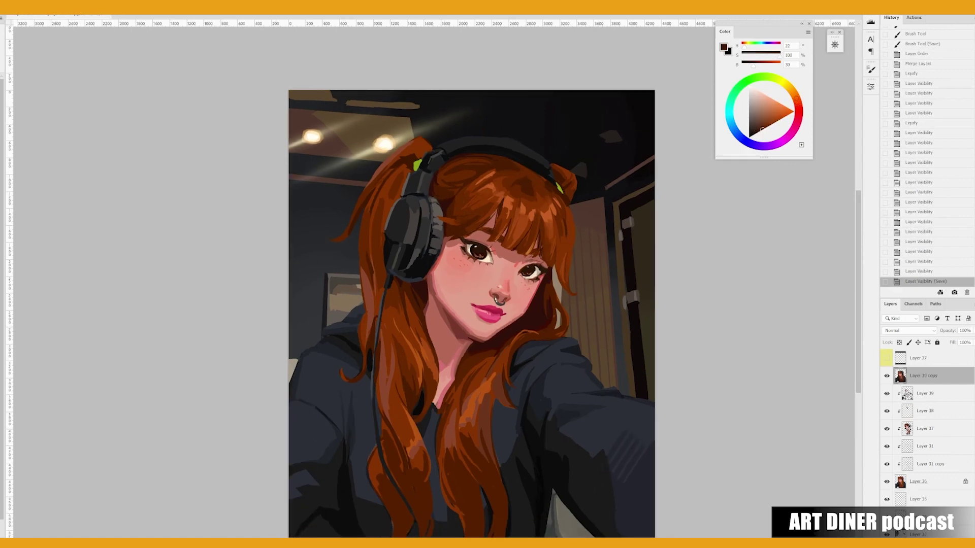
Create a new layer clipped to Layer 39 copy and hide Layer 36.
key("ctrl+shift+alt+n")
key("ctrl+alt+g")
left_click(887, 499)
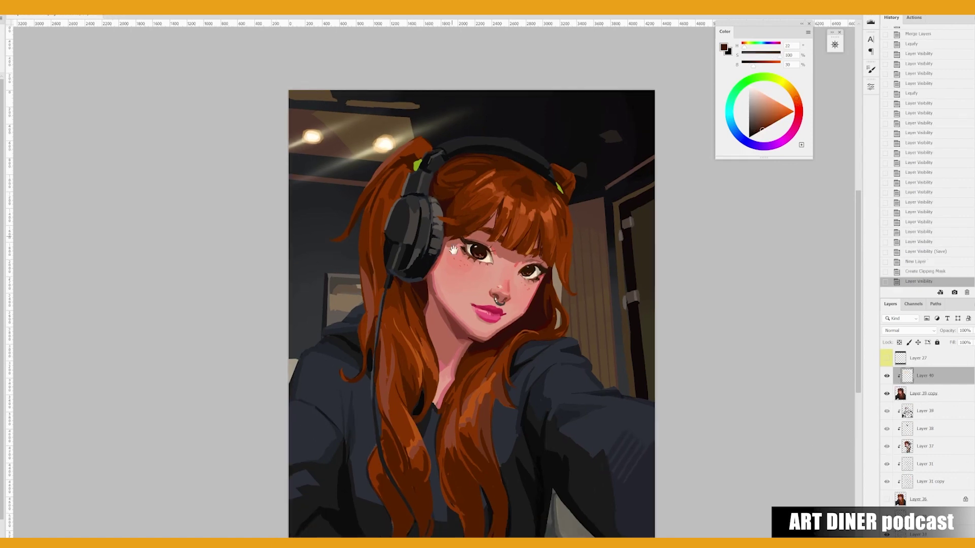
Clean up the ear cup's outer edge and the ponytail around the green hair tie with sampled dark tones.
left_click(394, 224, "alt")
left_click_drag(391, 252, 384, 211)
left_click(385, 230)
left_click(386, 224, "alt")
left_click_drag(409, 157, 411, 152)
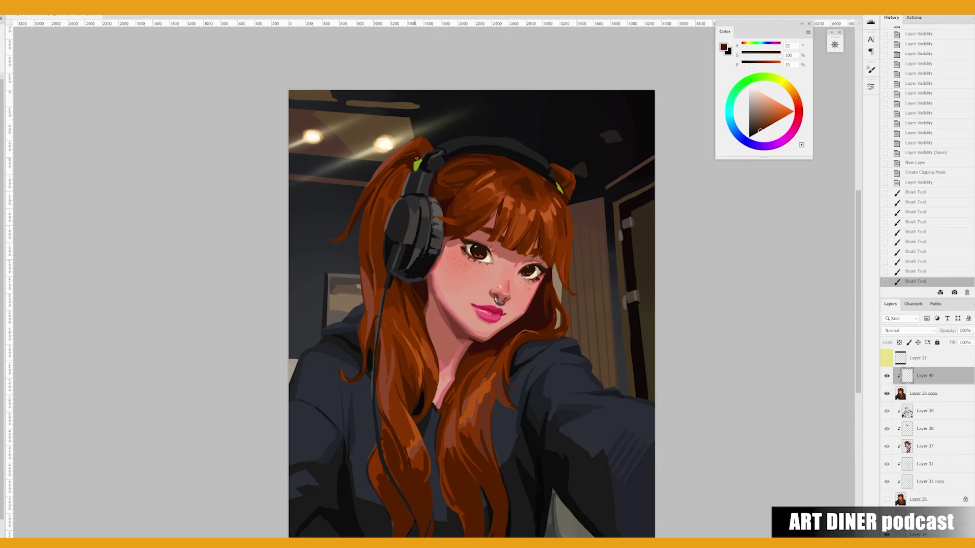
mouse_move(416, 159)
left_mouse_down()
mouse_move(432, 149)
mouse_move(449, 176)
mouse_move(432, 194)
mouse_move(446, 205)
left_mouse_up()
left_click(434, 162, "alt")
Flip the view and refine the ear cup's cushion and shell, together with the hair beside it, using sampled colors.
key("h")
left_click(478, 241, "alt")
left_click(457, 218, "alt")
left_click_drag(465, 229, 518, 184)
left_click(467, 169, "alt")
left_click(514, 182, "alt")
left_click(514, 172, "alt")
left_click(516, 187, "alt")
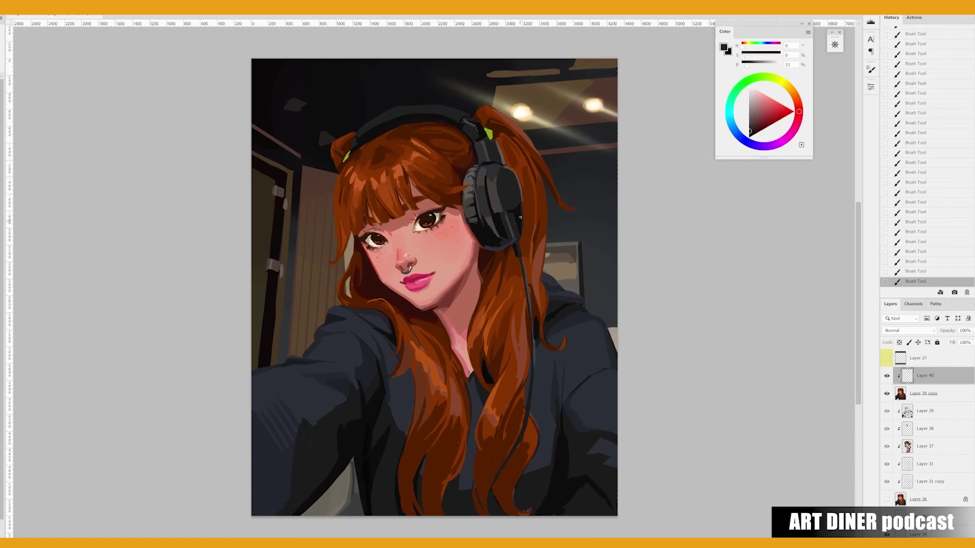
Sharpen the ear cup's rear and lower edges with sampled dark grey and dark brown hair tones.
right_click(512, 209)
left_click(519, 201, "alt")
left_click(506, 220, "alt")
left_click(505, 239, "alt")
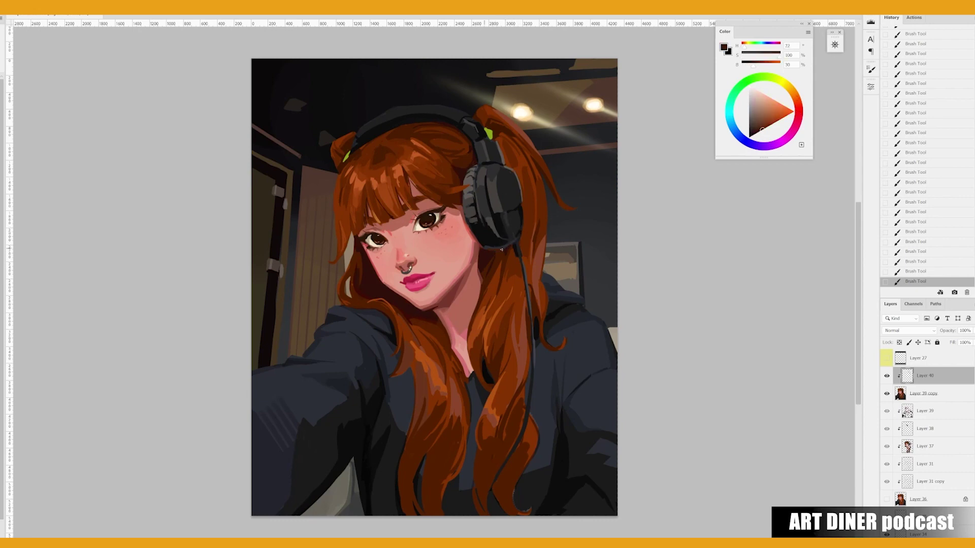
Shade the headband and its joint with sampled dark greys and save the document.
left_click(484, 210, "alt")
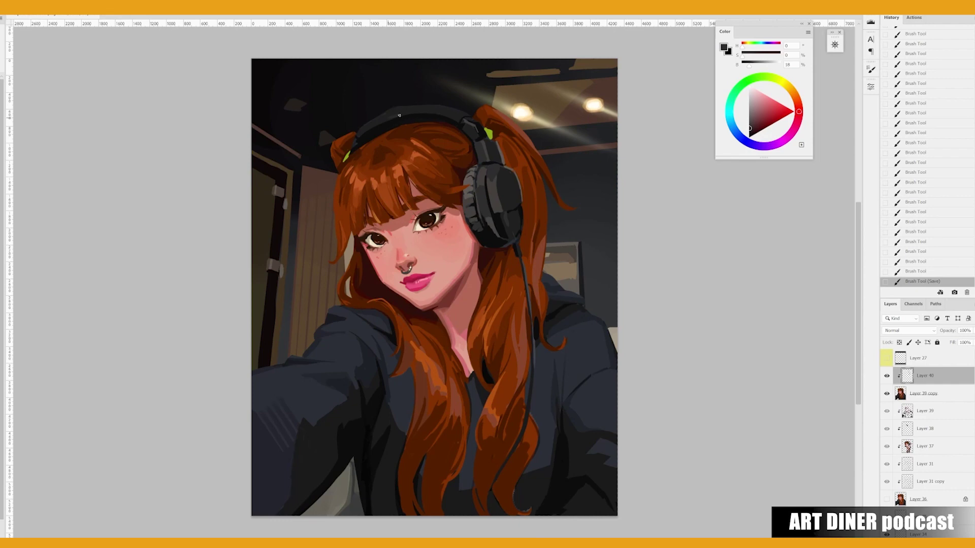
left_click(484, 145, "alt")
key("ctrl+s")
Choose the brush with the row-of-dots tip and paint fine parallel strands on the ponytail behind the ear cup.
right_click(578, 319)
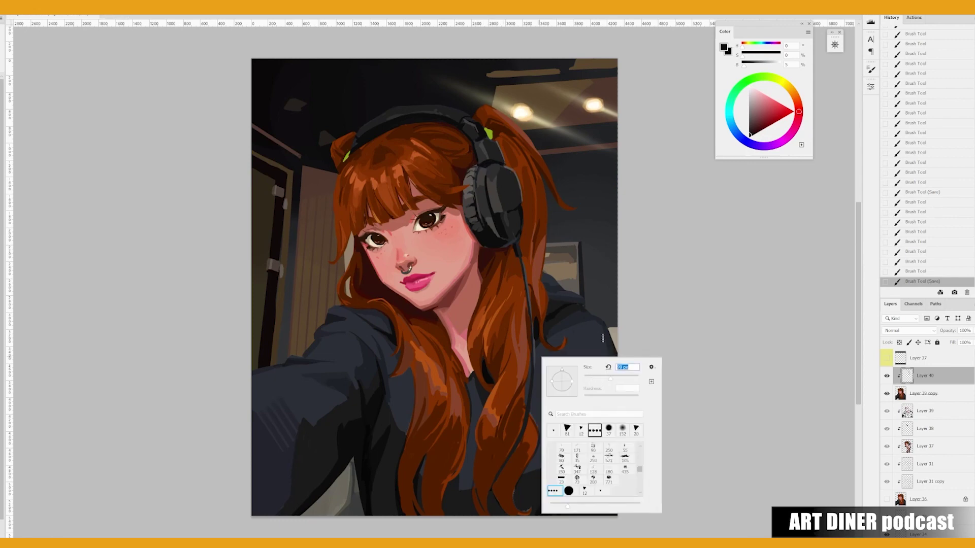
key("Return")
left_click(509, 270, "alt")
left_click(533, 203)
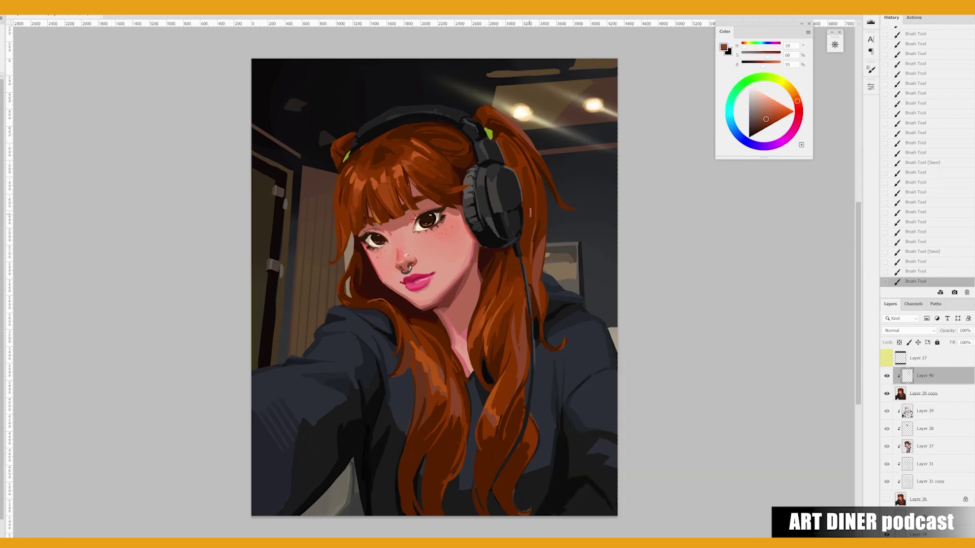
left_click(530, 213)
Paint fine parallel strands across the fringe with sampled dark reddish-brown and light orange tones.
left_click(400, 188, "alt")
left_click_drag(350, 192, 401, 192)
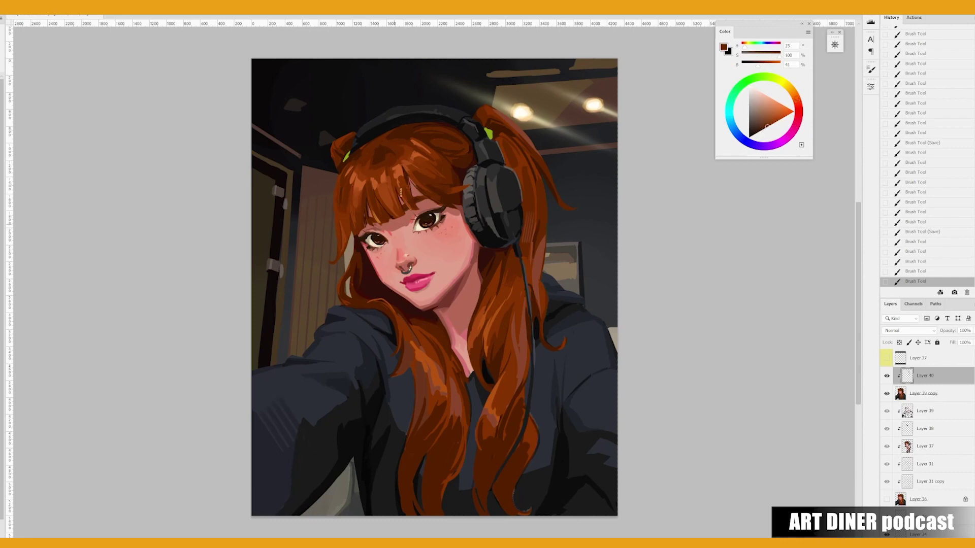
left_click(394, 149, "alt")
mouse_move(362, 148)
left_mouse_down()
mouse_move(360, 191)
mouse_move(369, 197)
mouse_move(373, 176)
left_mouse_up()
left_click(368, 198, "alt")
left_click(395, 168, "alt")
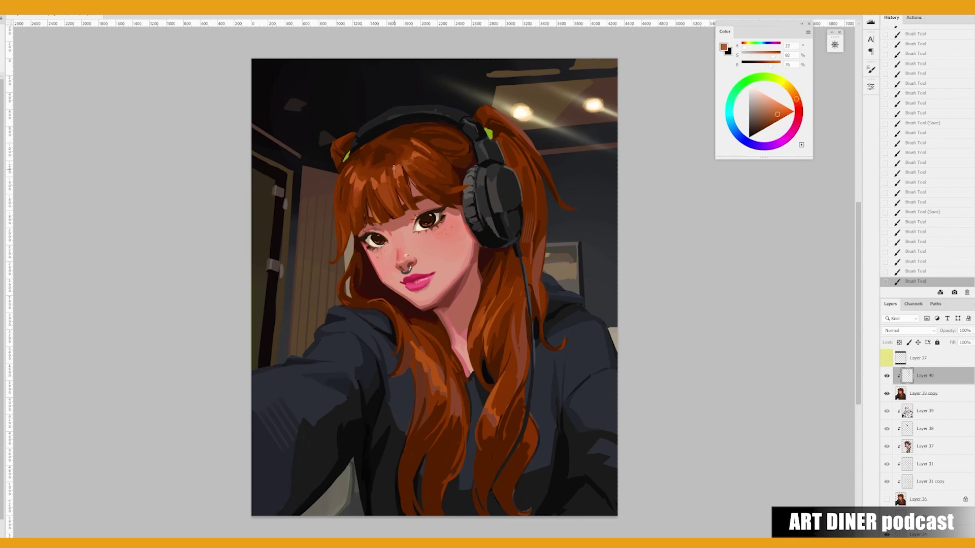
left_click(401, 159, "alt")
Flip the view and paint fine orange-brown strands into the long hair lock beside the neck.
key("h")
mouse_move(436, 366)
left_mouse_down()
mouse_move(451, 333)
mouse_move(446, 367)
left_mouse_up()
left_click(450, 335, "alt")
left_click(455, 326, "alt")
left_click_drag(446, 321, 447, 351)
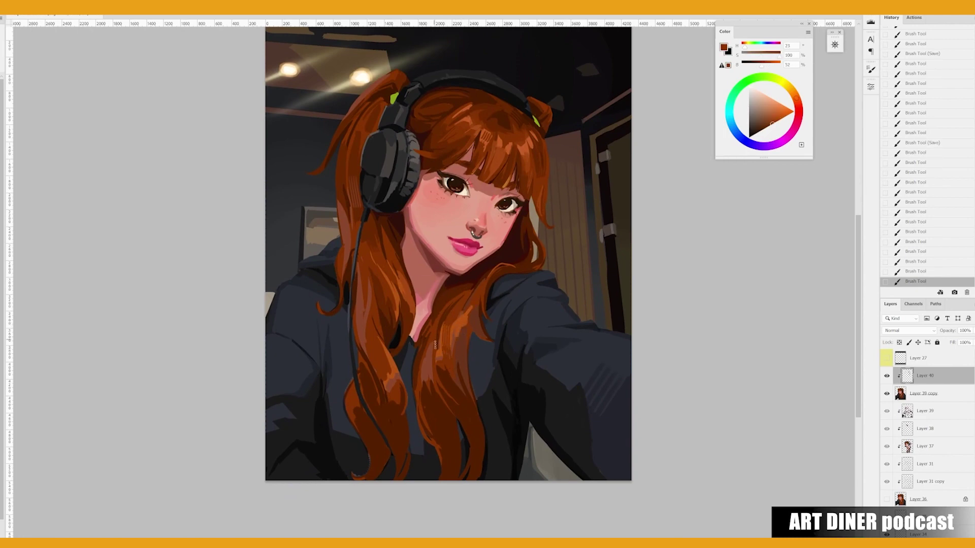
left_click(435, 346, "alt")
Add fine strand strokes to the headphone-side hair lock and along the hoodie edge beside the opposite lock.
left_click_drag(351, 400, 366, 416)
left_click_drag(339, 384, 347, 392)
left_click(355, 406, "alt")
left_click_drag(489, 396, 491, 406)
left_click_drag(477, 368, 494, 405)
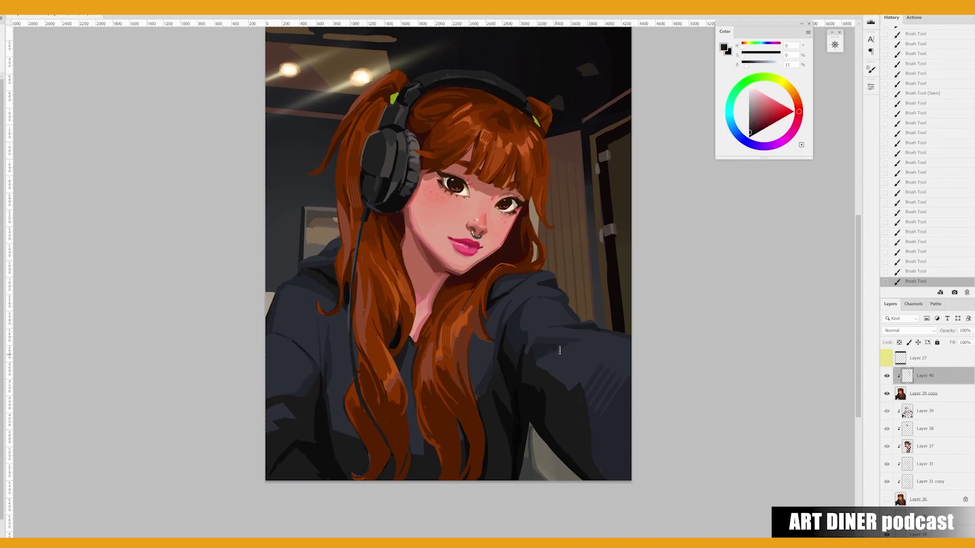
Add textured strokes to the hoodie's chest and shoulder with sampled navy tones and a larger row-of-dots brush.
left_click(530, 312, "alt")
left_click(295, 285, "alt")
right_click(304, 358)
key("Escape")
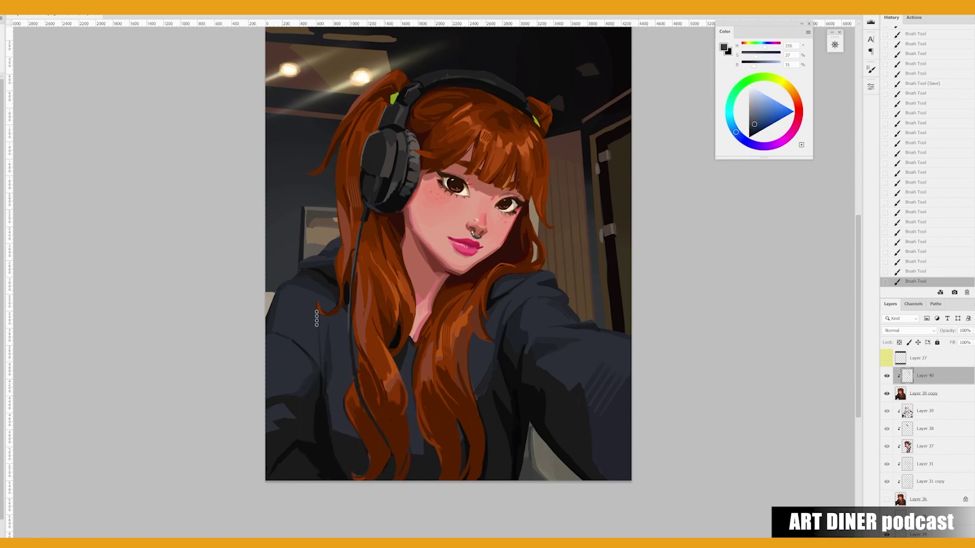
Flip the view back, try a textured strand stroke on the hair lock below the headphones, undo it, and resample reddish-brown.
key("h")
left_click_drag(475, 265, 489, 280)
left_click(497, 235, "alt")
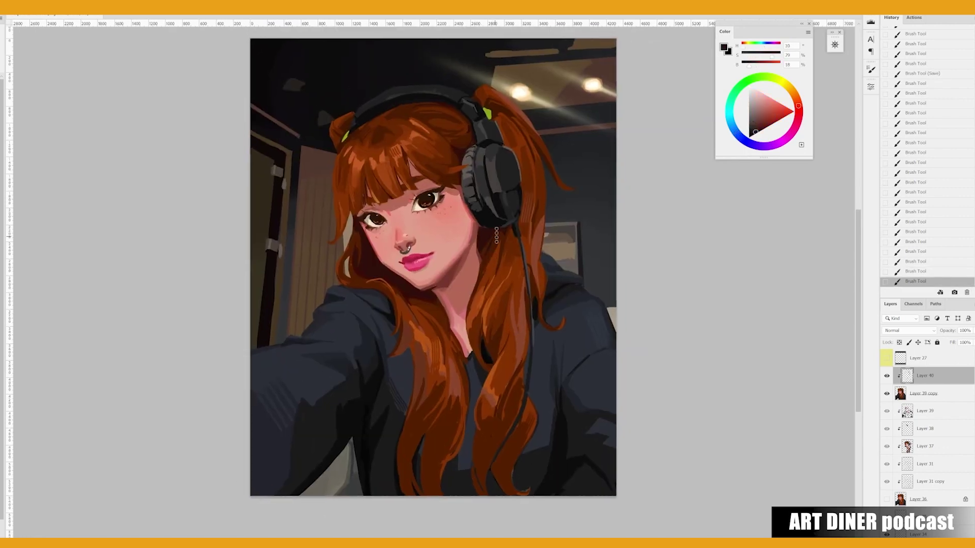
left_click_drag(486, 364, 502, 350)
key("ctrl+z")
left_click(507, 253, "alt")
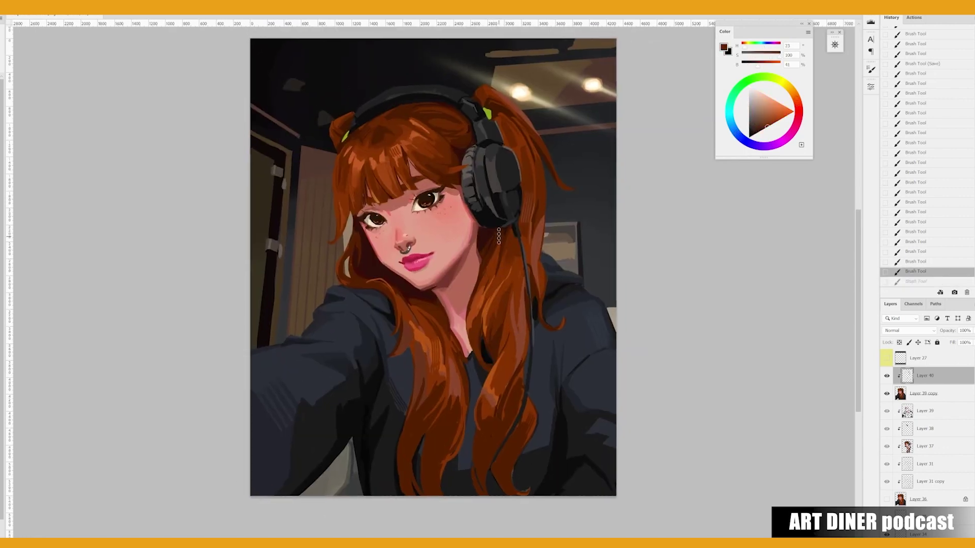
Add fine reddish-brown strand strokes to the hair lock just below the headphones, resampling the hair tones.
mouse_move(503, 257)
left_mouse_down()
mouse_move(490, 244)
mouse_move(487, 274)
left_mouse_up()
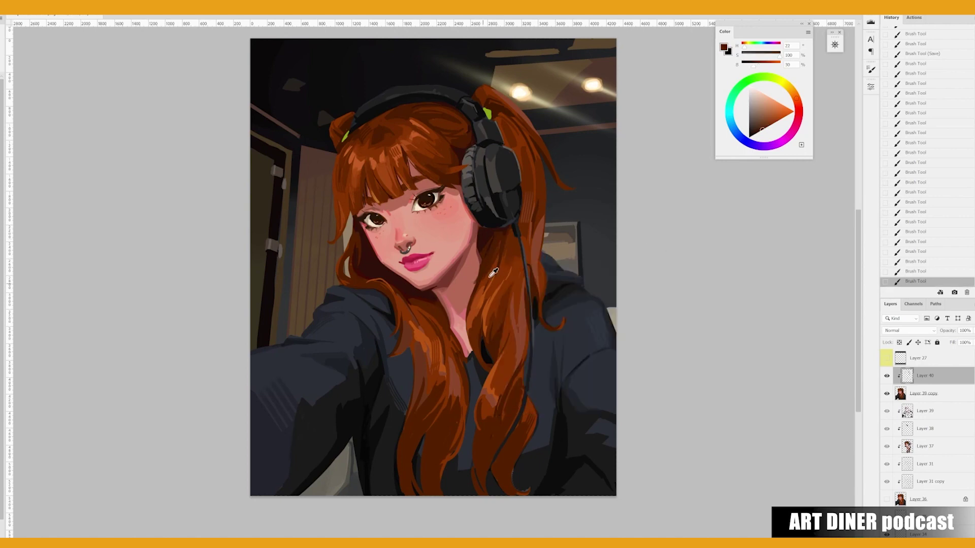
left_click(497, 266, "alt")
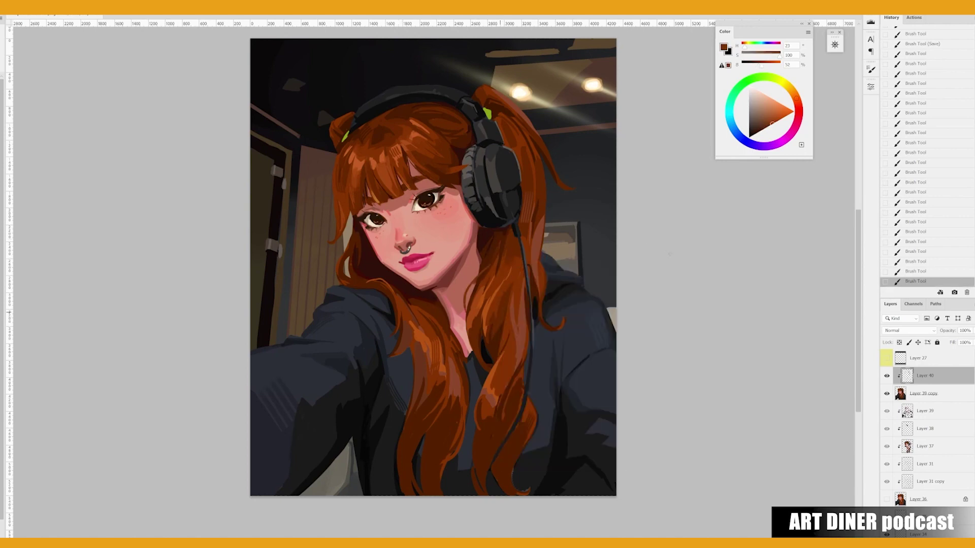
mouse_move(477, 284)
left_mouse_down()
mouse_move(491, 279)
mouse_move(477, 282)
mouse_move(491, 229)
left_mouse_up()
Paint fine strands beside the ear pad and across the bangs with sampled brown and orange tones, and save the file.
left_click(472, 190, "alt")
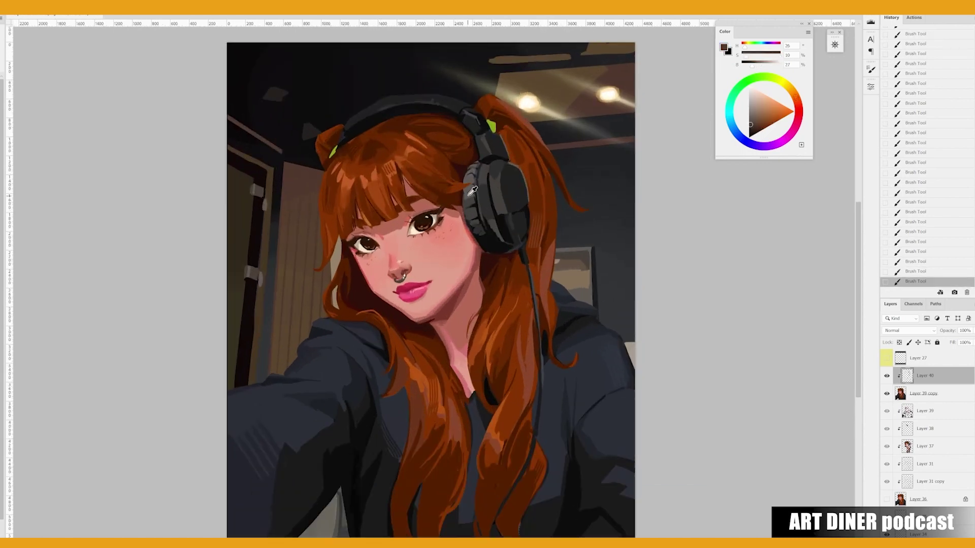
left_click(448, 197, "alt")
left_click(417, 155, "alt")
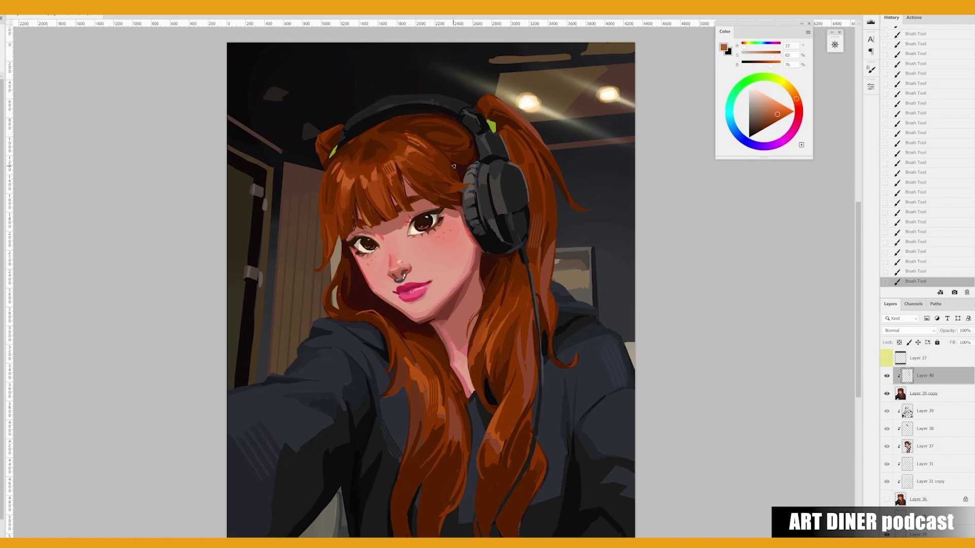
left_click(399, 167, "alt")
left_click(341, 175, "alt")
left_click(337, 195, "alt")
key("ctrl+s")
Try a broad near-black shading stroke on the lower headphone-side lock with a large round brush, and undo it.
left_click(600, 534, "alt")
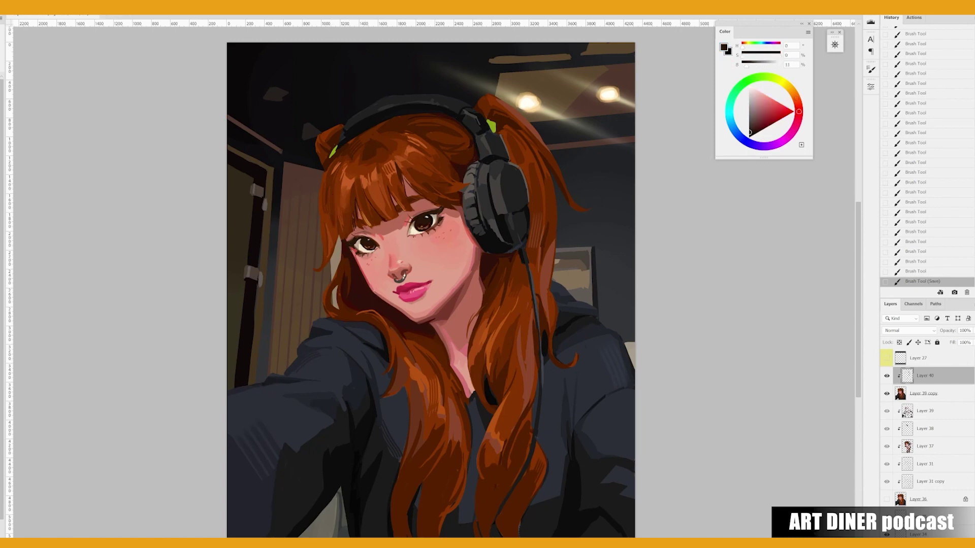
right_click(514, 427)
key("Escape")
left_click_drag(518, 401, 488, 477)
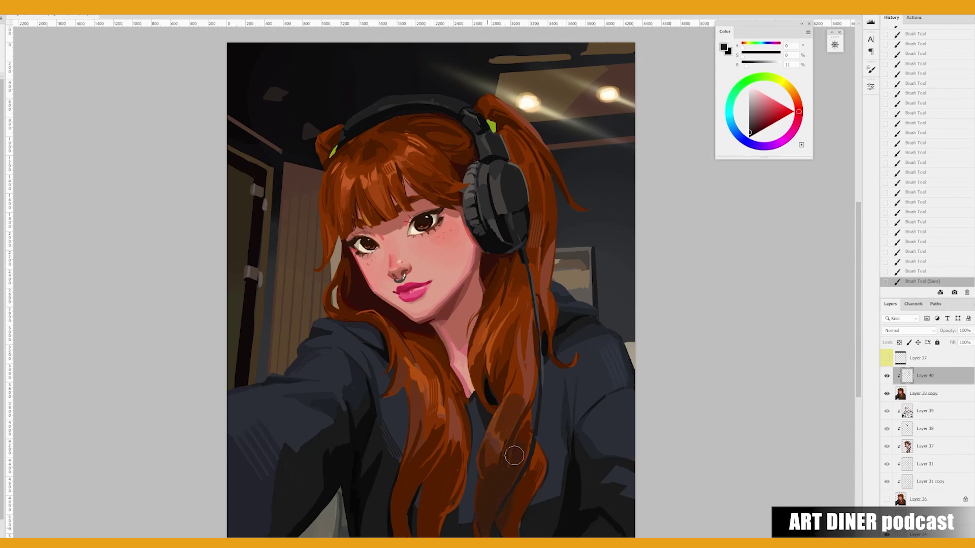
left_click(502, 487, "alt")
key("ctrl+z")
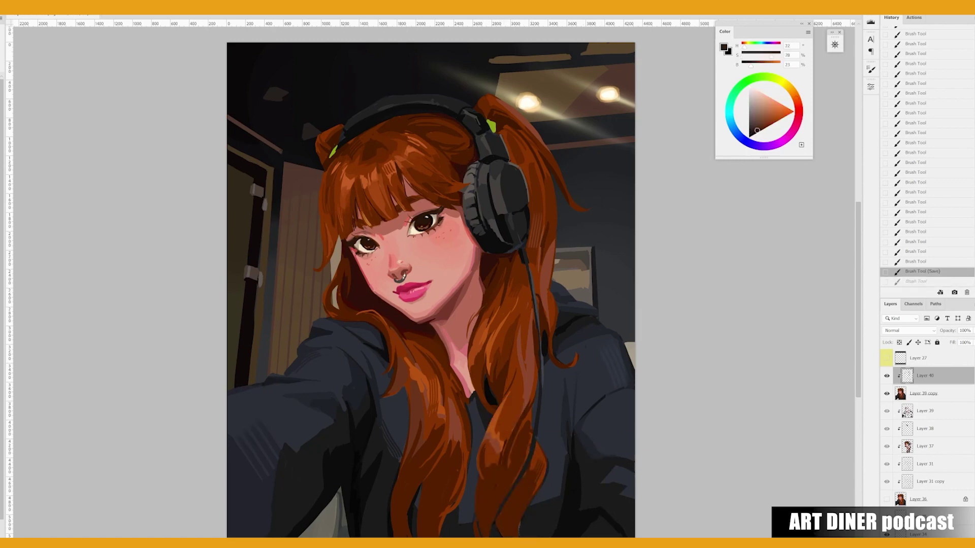
Shade the lower parts of both long locks with sampled dark brown, using broad round-brush strokes.
left_click(514, 404, "alt")
mouse_move(508, 437)
left_mouse_down()
mouse_move(488, 528)
mouse_move(506, 430)
mouse_move(493, 472)
mouse_move(507, 459)
left_mouse_up()
left_click(503, 432, "alt")
key("ctrl+z")
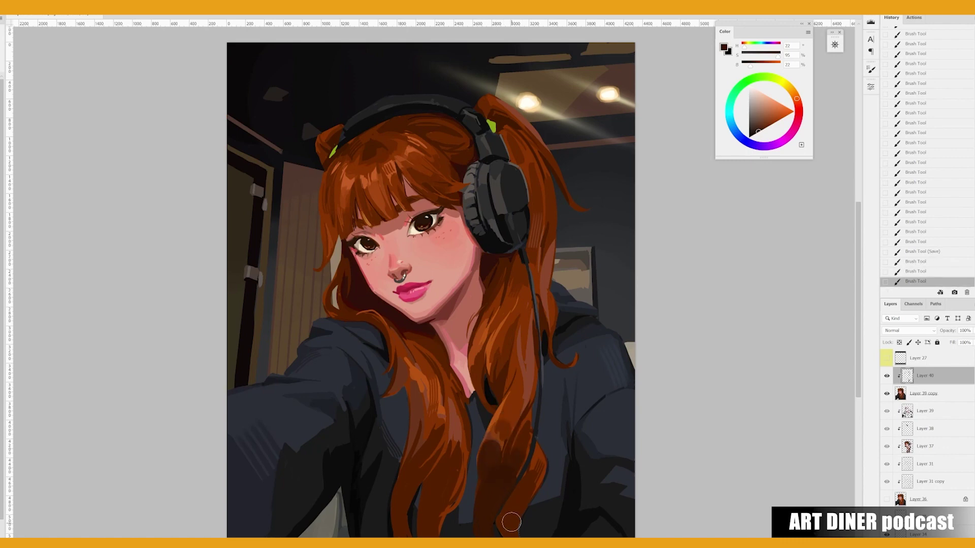
left_click_drag(510, 528, 530, 476)
mouse_move(429, 523)
left_mouse_down()
mouse_move(448, 442)
mouse_move(436, 524)
left_mouse_up()
left_click_drag(420, 424, 400, 529)
left_click_drag(409, 482, 419, 398)
Flip the view, undo the last dark patch on the headphone-side lock, and shade the hair below the ear cup with another brush.
key("h")
mouse_move(365, 353)
left_mouse_down()
mouse_move(367, 388)
mouse_move(358, 351)
left_mouse_up()
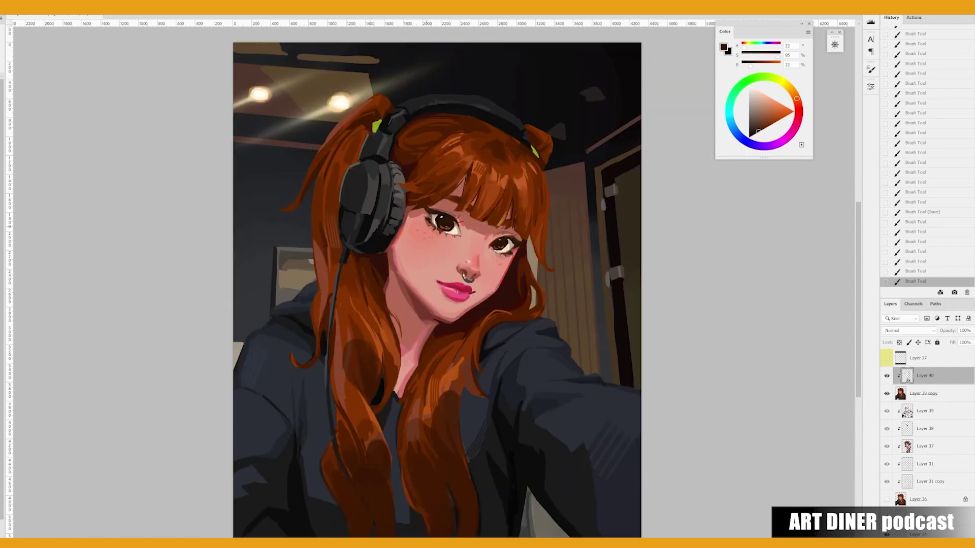
key("ctrl+z")
right_click(344, 303)
left_click(345, 303)
left_click_drag(358, 305, 383, 327)
Sample a dark reddish-brown and paint the shadowed hair beside the ear pad with a small round brush.
right_click(530, 317)
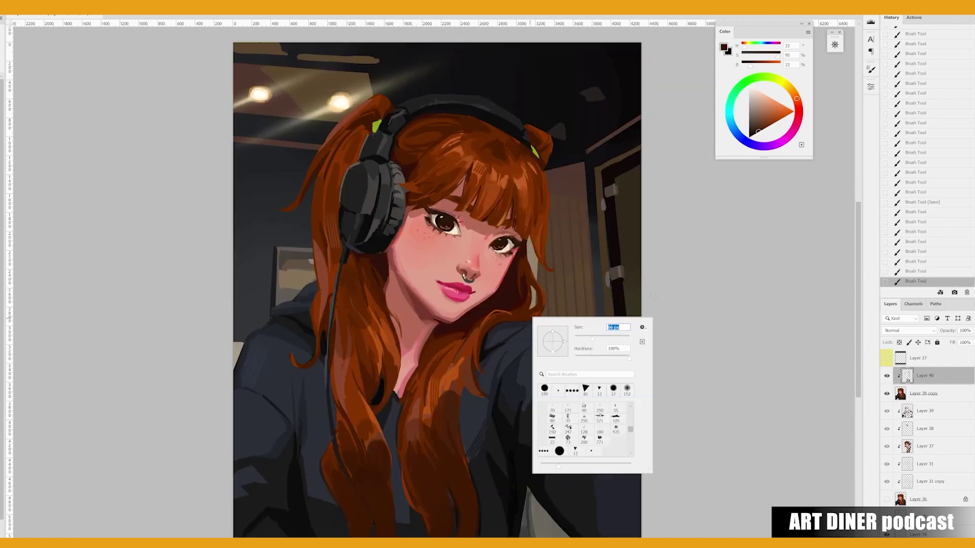
left_click(497, 294, "alt")
left_click(510, 342)
left_click_drag(410, 150, 447, 134)
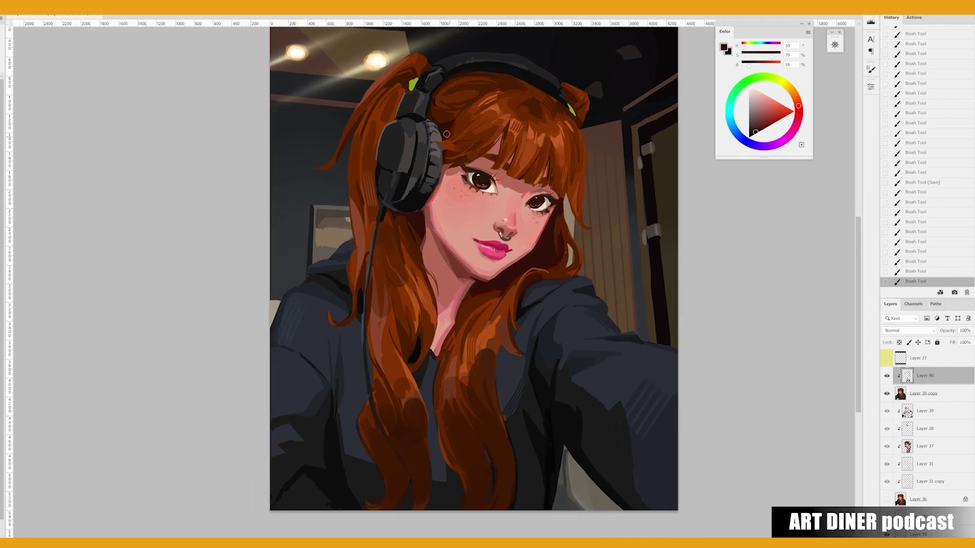
Choose the triangular brush and paint a saturated reddish-brown strand along the headphone cable below the ear cup.
left_click(373, 231, "alt")
right_click(391, 244)
left_click(399, 240)
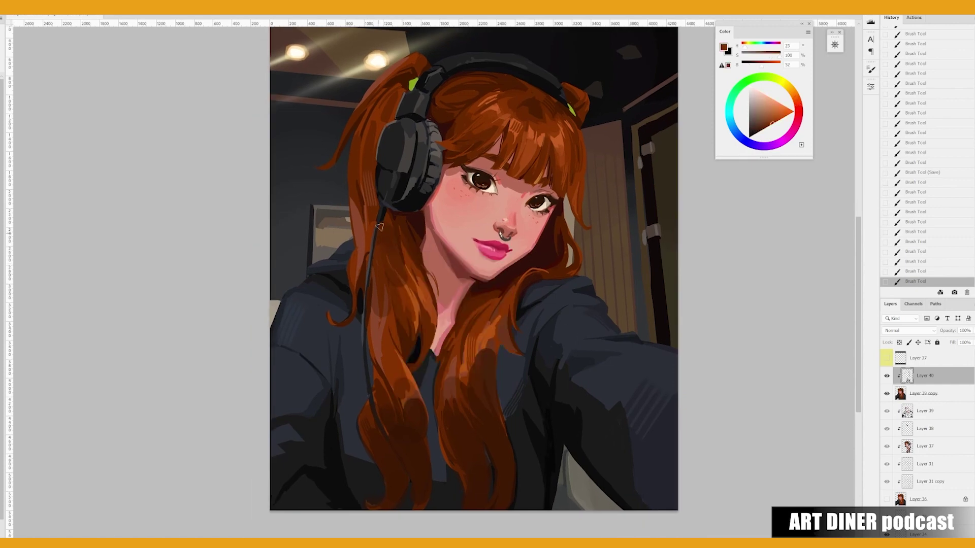
left_click_drag(381, 235, 391, 288)
Paint the headphone cable in a sampled dark tone down across the long lock to the canvas's lower edge.
left_click(359, 299, "alt")
mouse_move(365, 356)
left_mouse_down()
mouse_move(401, 457)
mouse_move(436, 508)
left_mouse_up()
left_click(372, 363, "alt")
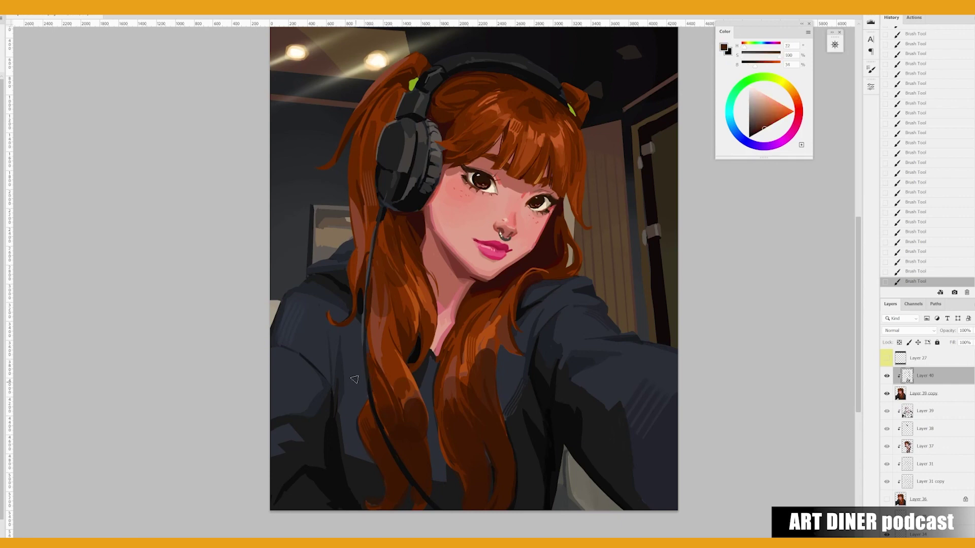
Flip the view and blend the lower headphone-side lock around the cable with sampled reddish-brown tones.
key("h")
left_click(494, 400, "alt")
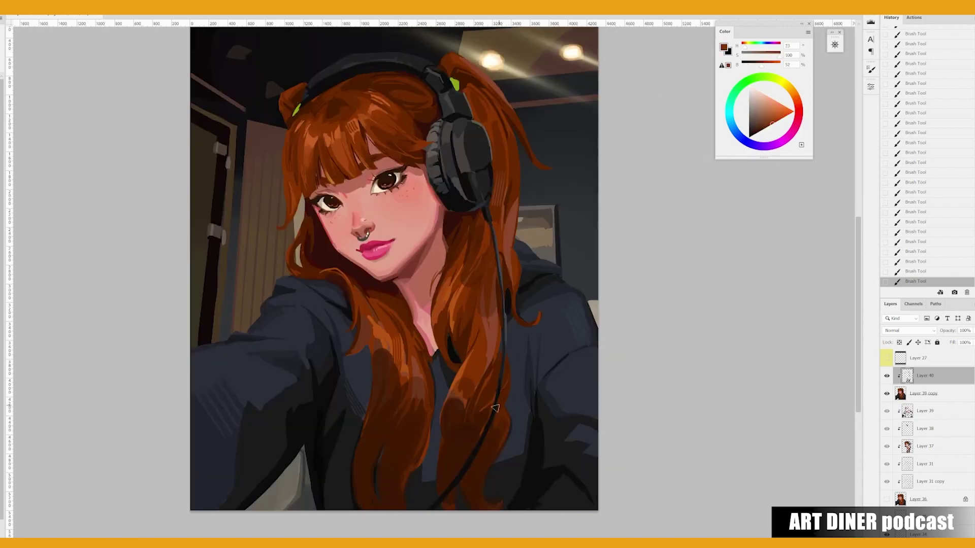
left_click(472, 414, "alt")
left_click(483, 392, "alt")
left_click(458, 388, "alt")
Refine the middle of the headphone-side lock with sampled brown strands and adjust the brush.
left_click(460, 376, "alt")
left_click(470, 358, "alt")
left_click(475, 341, "alt")
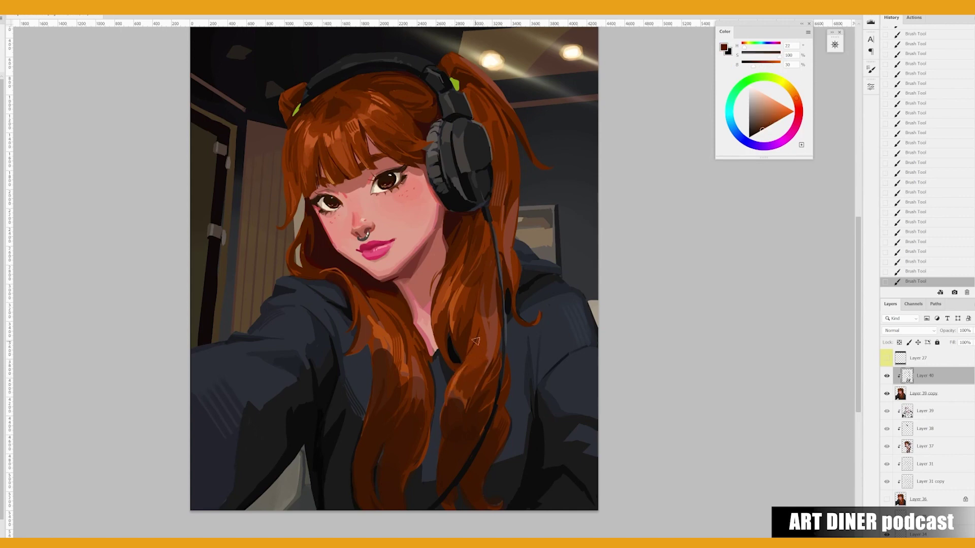
left_click(464, 321, "alt")
right_click(464, 322)
key("Escape")
Paint thin reddish-orange strands beside the cable and along the curled hair tip over the shoulder.
left_click(511, 269, "alt")
left_click(505, 238, "alt")
left_click(494, 220, "alt")
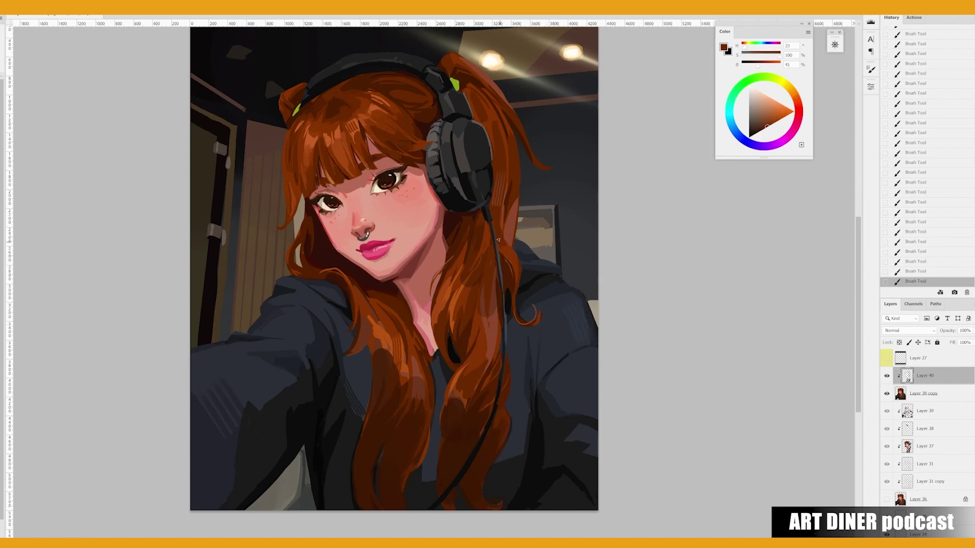
left_click_drag(500, 251, 537, 279)
Break up the dark patch on the lock opposite the headphones with reddish-brown strands, flipping the view to check it.
left_click(414, 372, "alt")
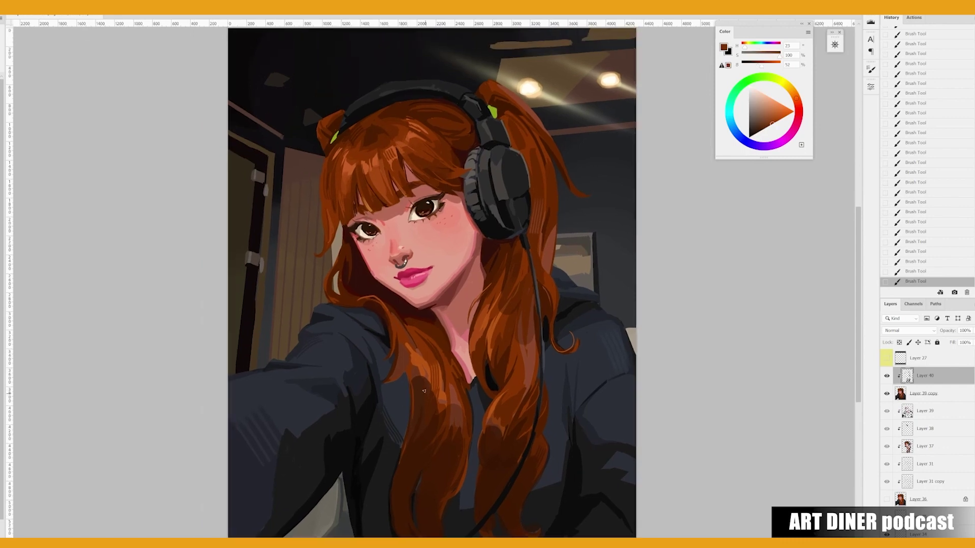
left_click_drag(412, 384, 413, 414)
key("h")
left_click(429, 426, "alt")
right_click(433, 427)
key("Escape")
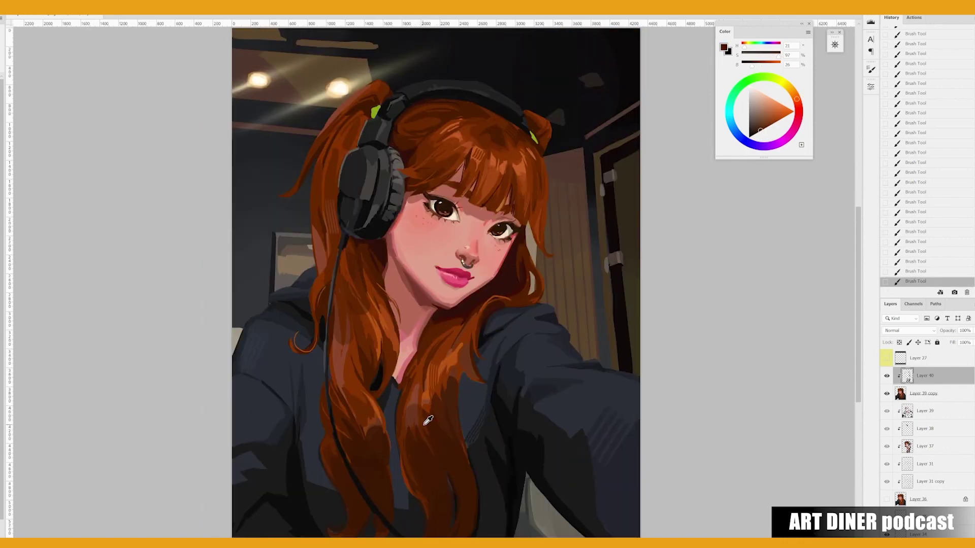
Blend the lower half of the lock opposite the headphones with dark brown strands and sample near-black for its gaps.
left_click(425, 425, "alt")
left_click_drag(426, 427, 428, 449)
left_click(407, 448, "alt")
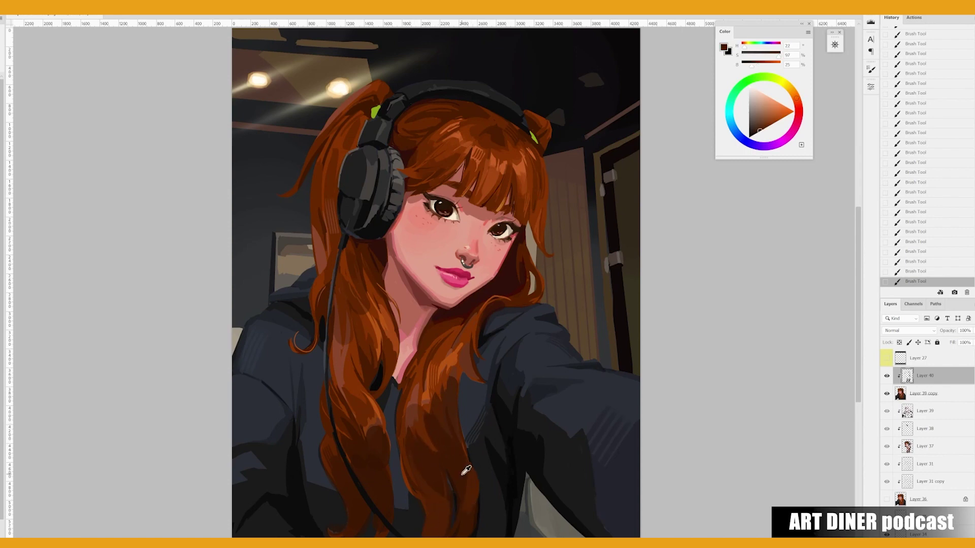
left_click(452, 490, "alt")
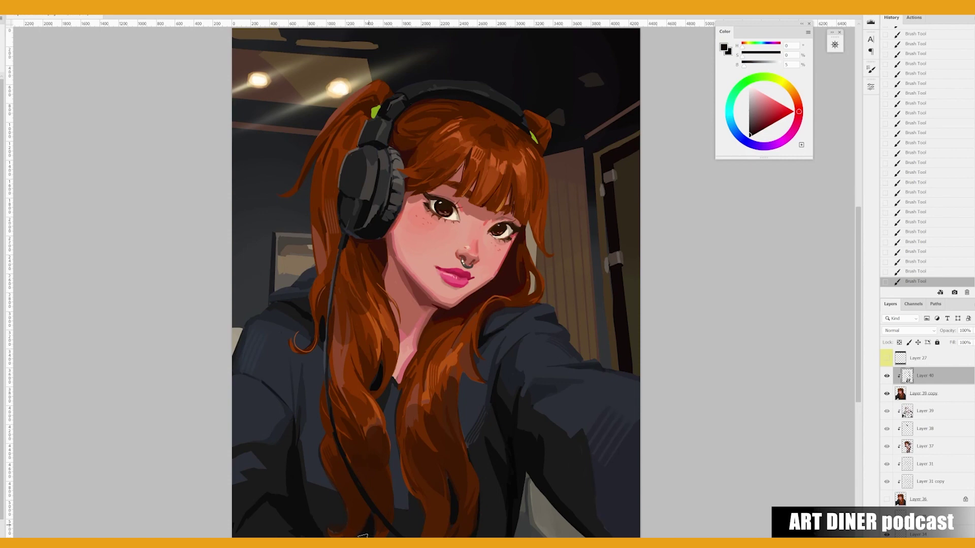
Clean up the headphone cable and the adjoining hair edges with sampled near-black and reddish-brown.
left_click(336, 436, "alt")
left_click(396, 346, "alt")
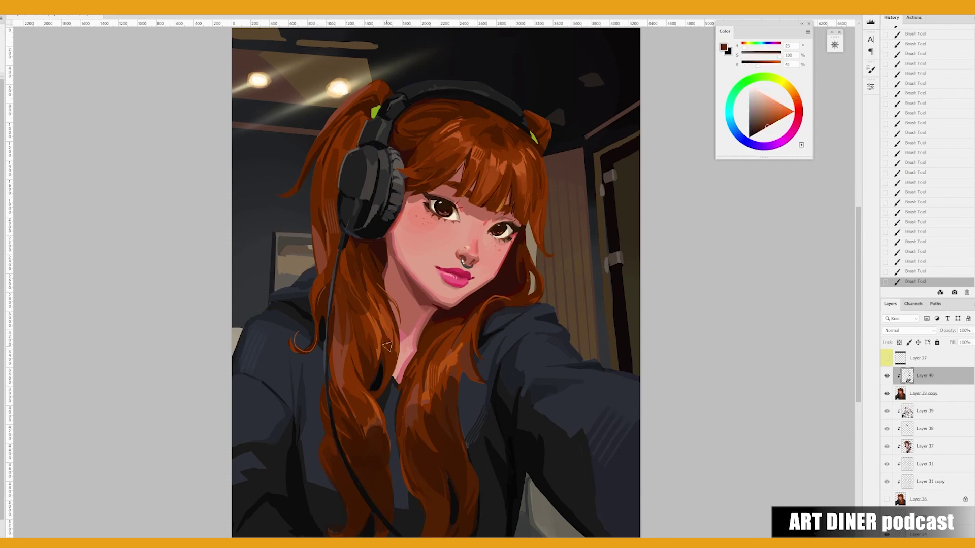
left_click(327, 246, "alt")
left_click(333, 397, "alt")
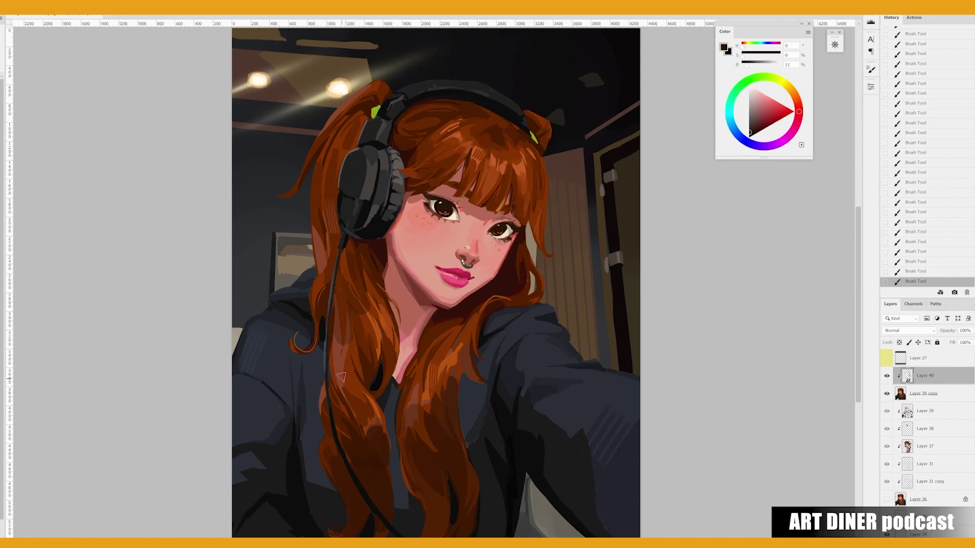
left_click(333, 385, "alt")
Paint dark brown strands on the lock opposite the headphones and resample near-black at its hoodie edge.
left_click(454, 389, "alt")
mouse_move(455, 390)
left_mouse_down()
mouse_move(454, 426)
mouse_move(451, 414)
mouse_move(469, 403)
left_mouse_up()
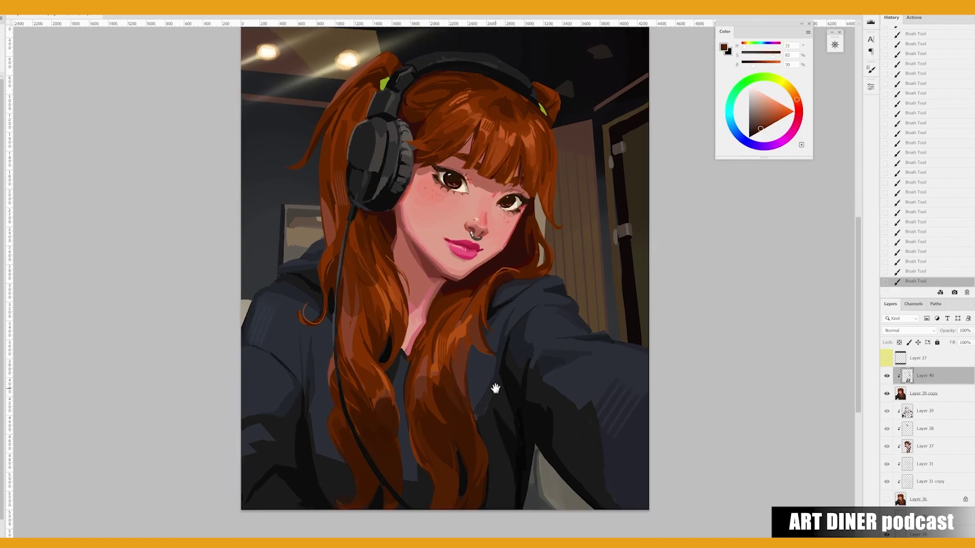
left_click(477, 419, "alt")
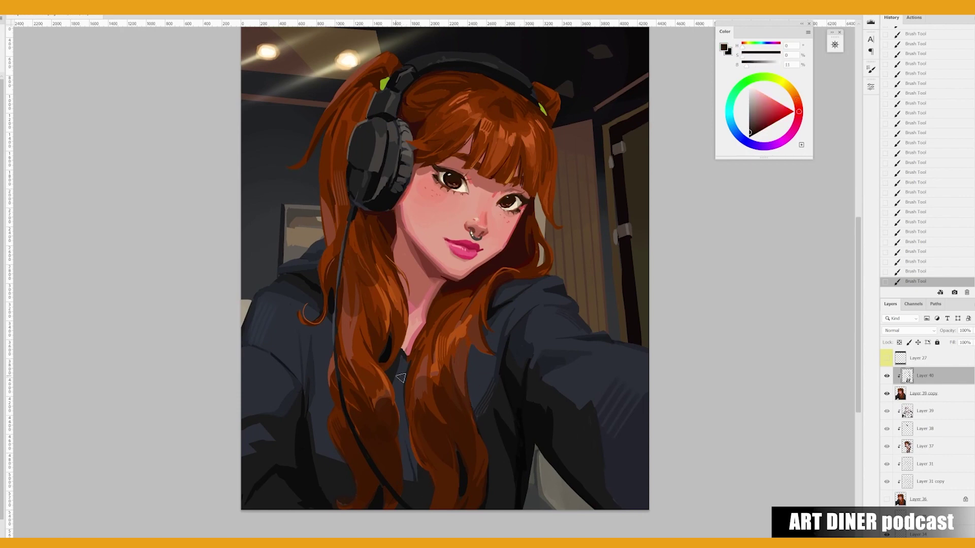
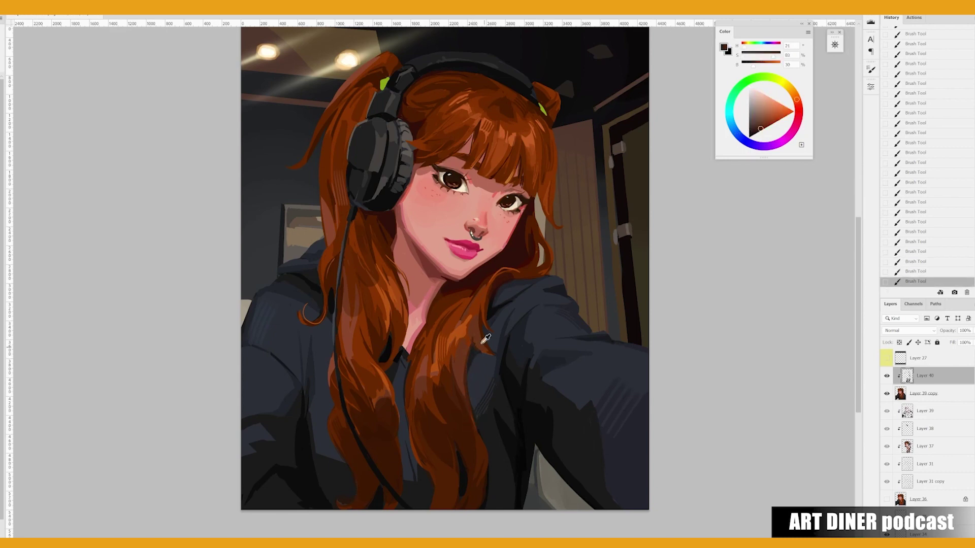
Refine the hair tip over the hoodie and the shoulder and sleeve folds with sampled near-black and navy tones.
left_click(486, 345, "alt")
left_click(521, 325, "alt")
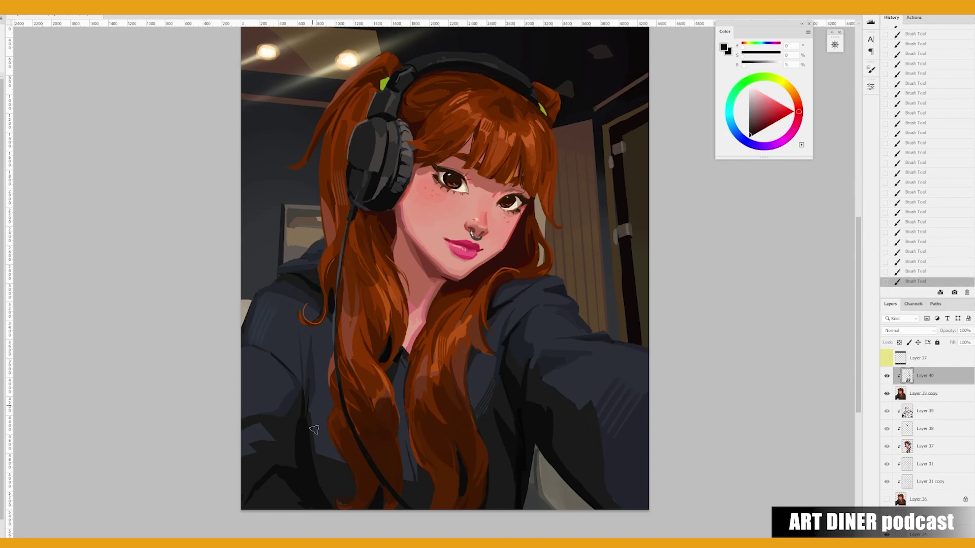
left_click_drag(582, 357, 591, 386)
left_click(312, 315, "alt")
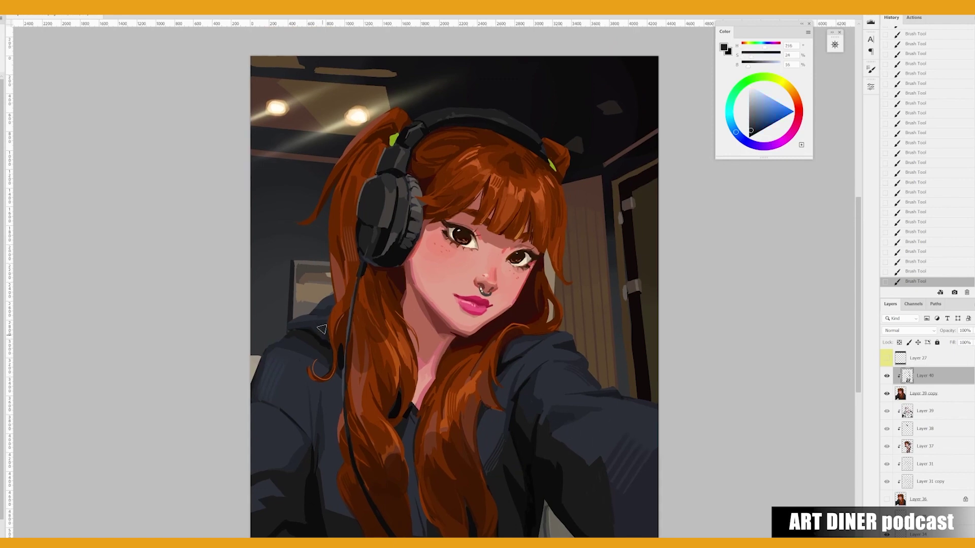
left_click(320, 312, "alt")
left_click_drag(411, 286, 426, 299)
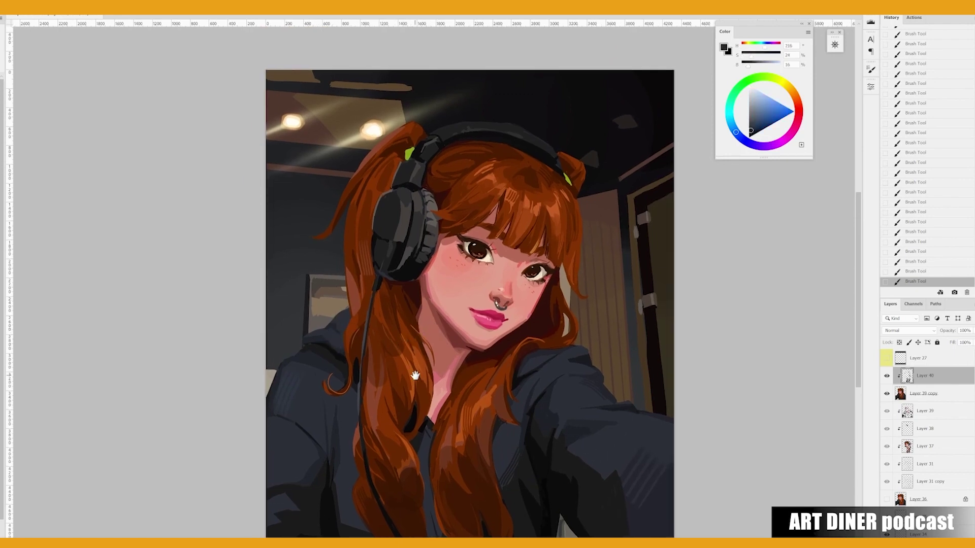
Repaint the ear cup's planes and rim with sampled dark greys and tidy the reddish-brown hair along its edge.
left_click(376, 245, "alt")
left_click(401, 207, "alt")
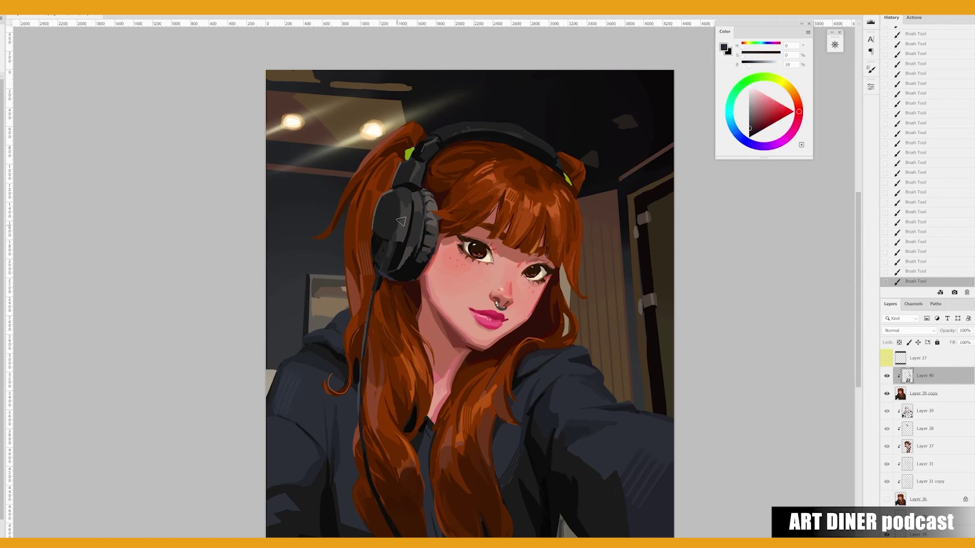
left_click(404, 239, "alt")
left_click(405, 204, "alt")
left_click(421, 204, "alt")
left_click(418, 197, "alt")
left_click(370, 240, "alt")
left_click(377, 196, "alt")
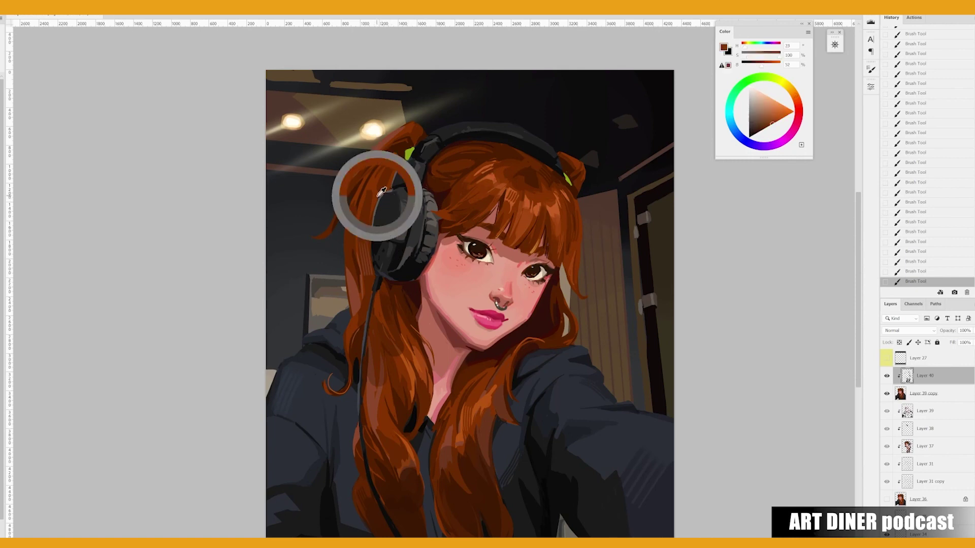
Flip the view and deepen the hoodie's shadows under the raised arm with sampled navy and near-black strokes.
key("h")
left_click(386, 307, "alt")
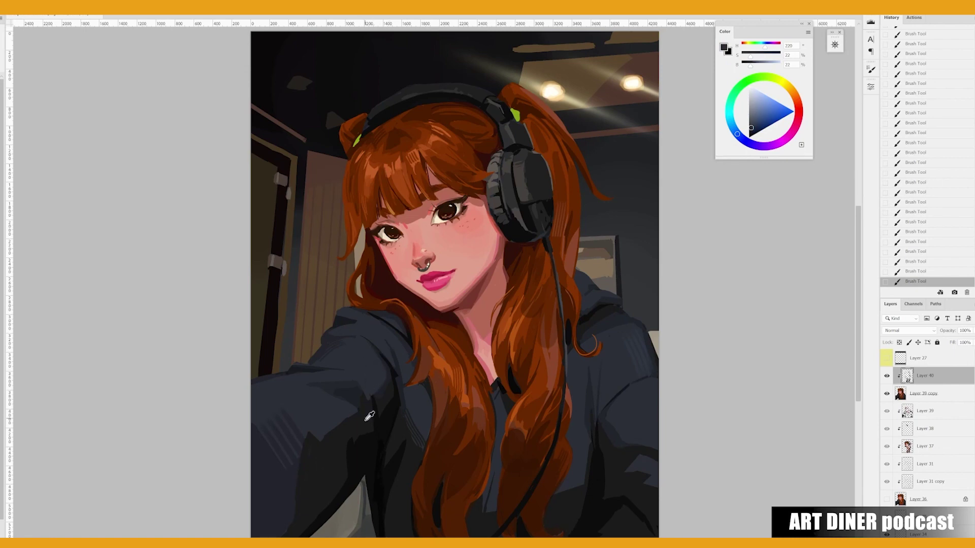
left_click(381, 424, "alt")
mouse_move(401, 406)
left_mouse_down()
mouse_move(382, 490)
mouse_move(386, 536)
left_mouse_up()
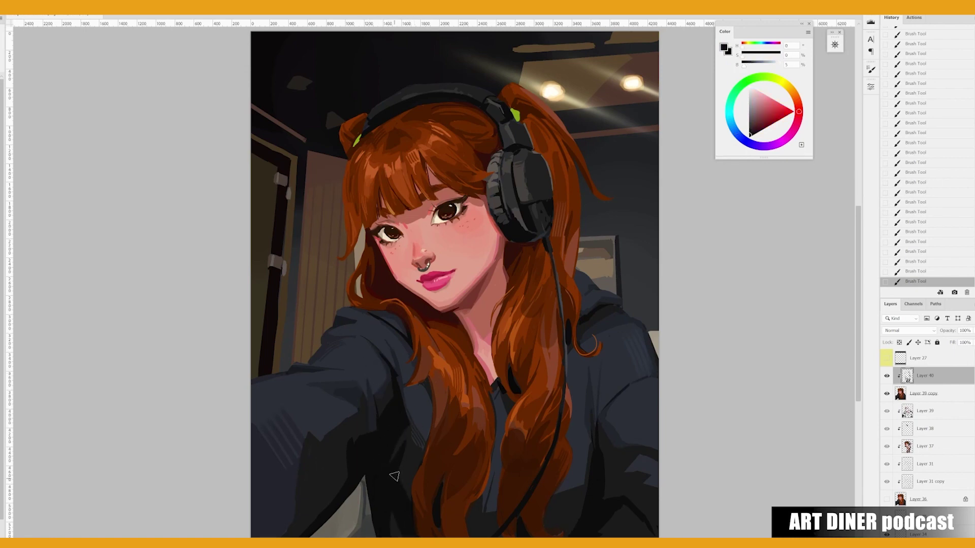
left_click(404, 455, "alt")
Paint a small earring just below the ear cup with sampled near-black and pale cream tones.
left_click(479, 280, "alt")
right_click(479, 280)
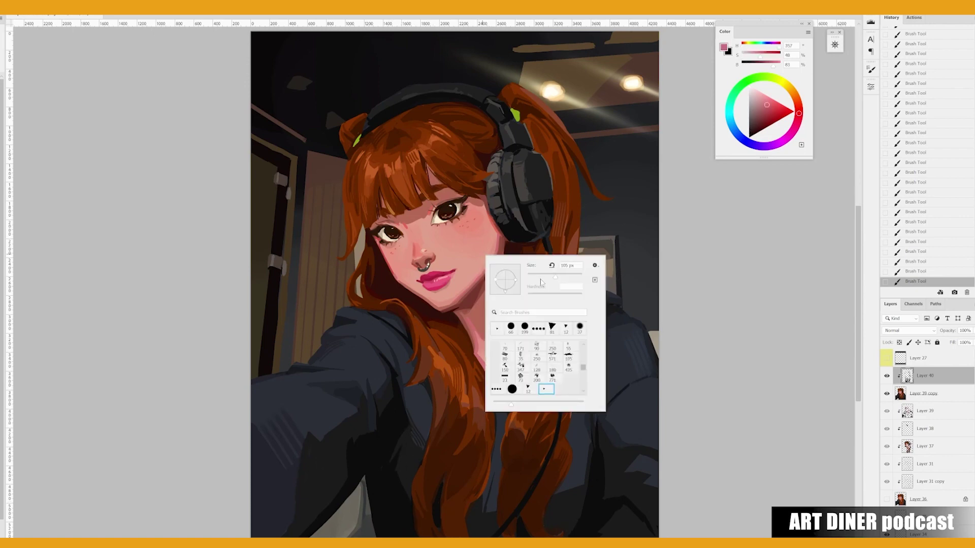
key("Escape")
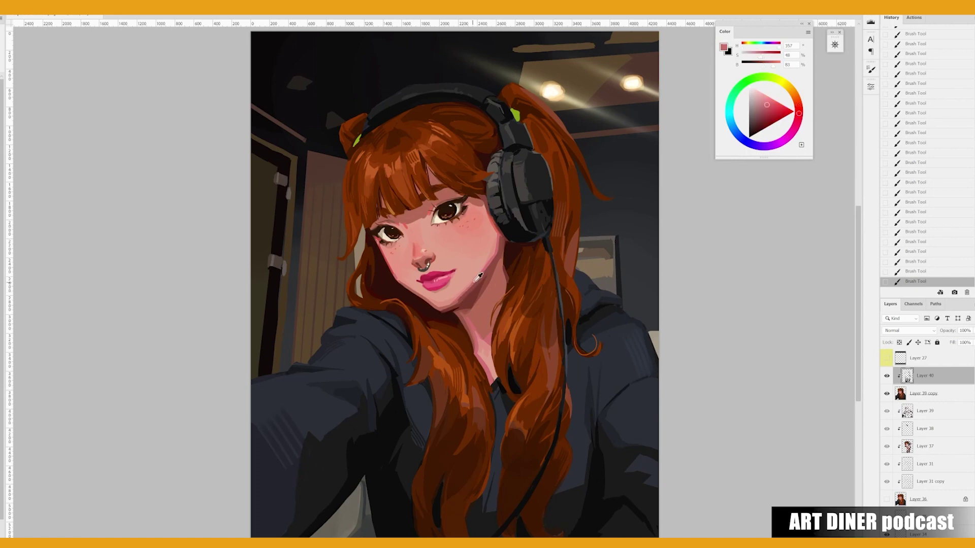
left_click(500, 256, "alt")
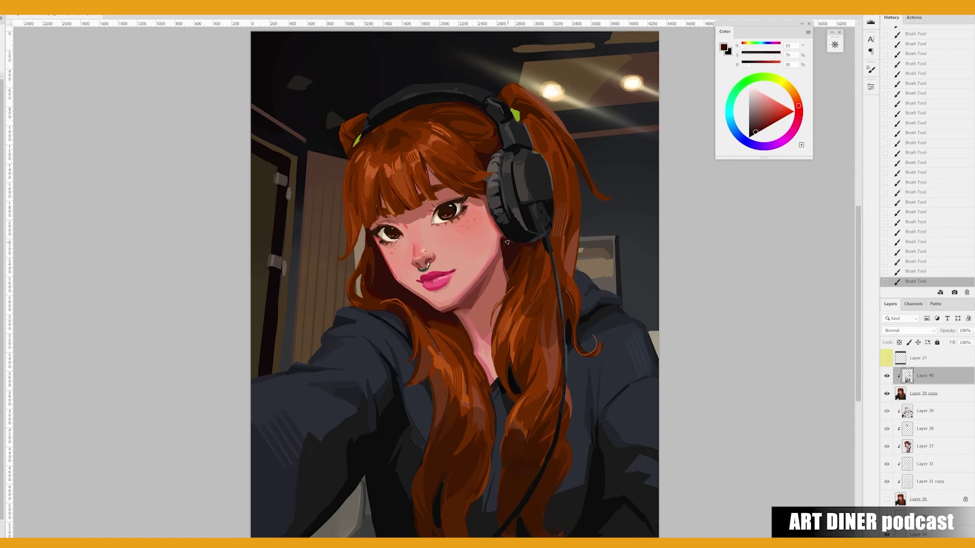
left_click(483, 238, "alt")
left_click(438, 261, "alt")
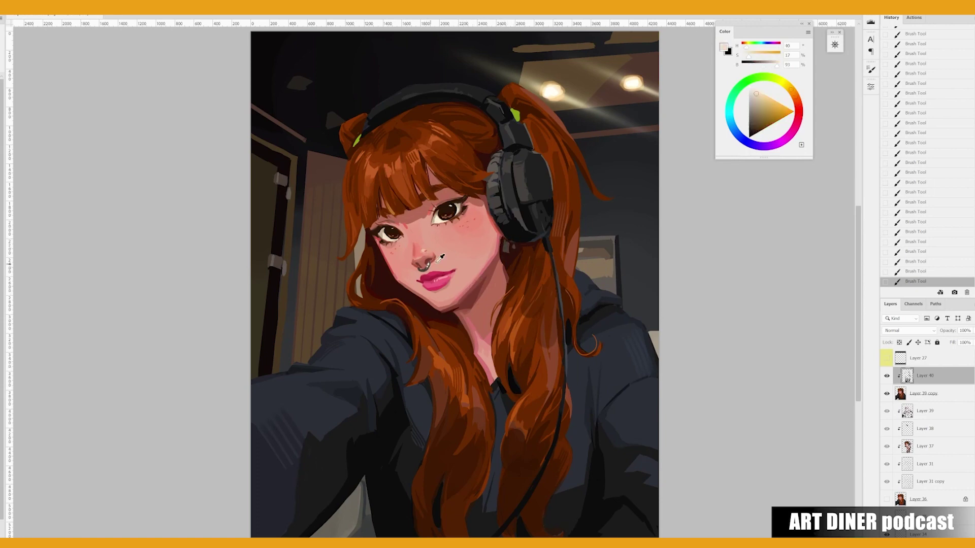
left_click(506, 245, "alt")
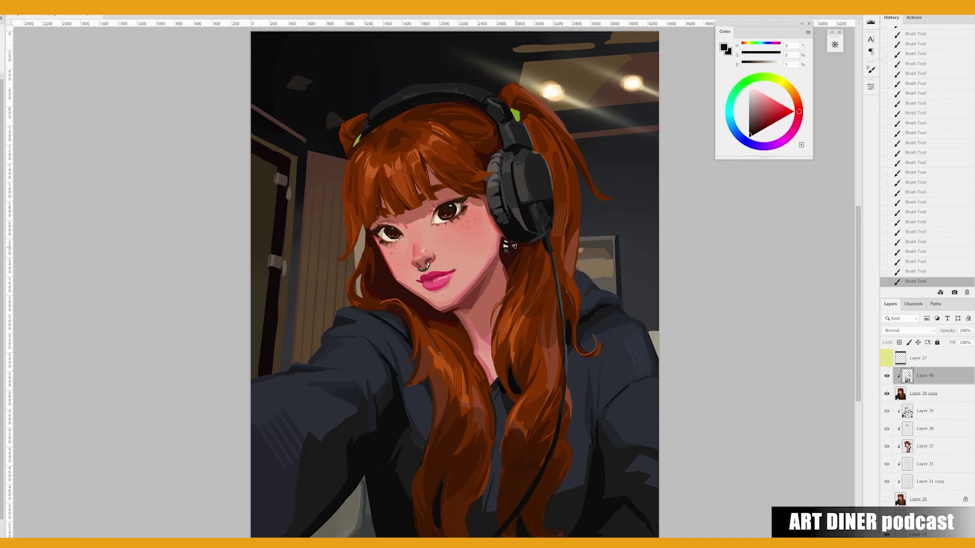
scroll(425, 265, "up", 1)
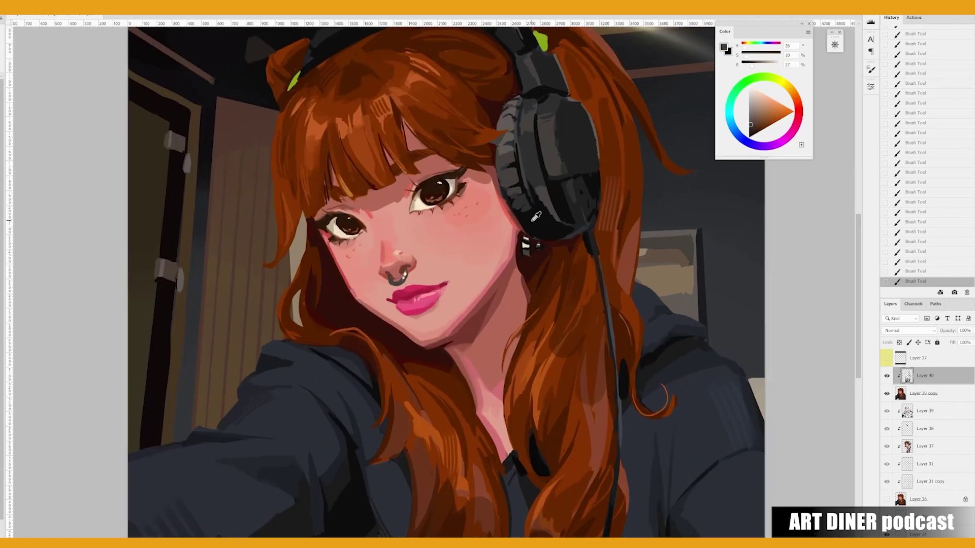
Touch up the skin around the lips and cheek with sampled pink tones and check the face in a flipped view.
left_click(411, 306, "alt")
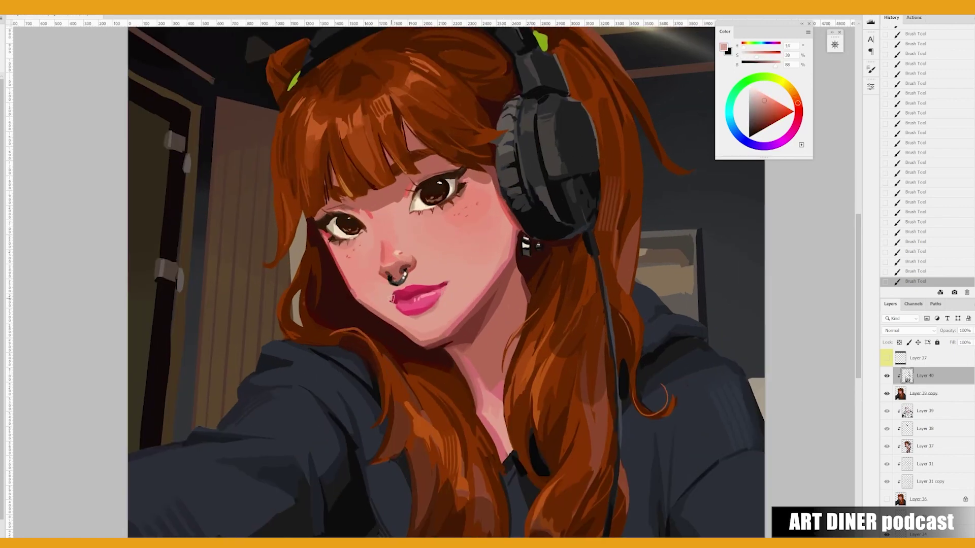
left_click(445, 278, "alt")
key("ctrl+shift+h")
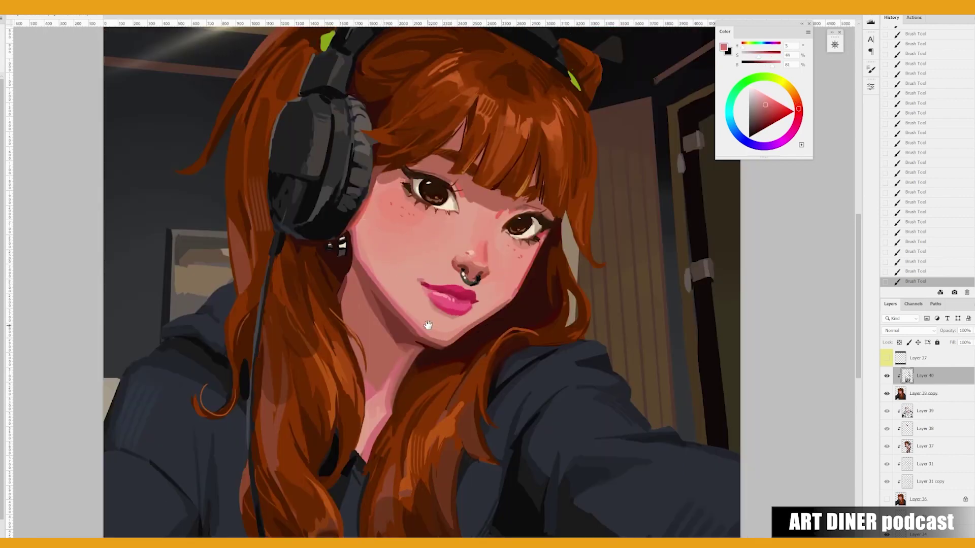
left_click_drag(380, 244, 437, 244)
left_click(459, 195, "alt")
left_click(438, 247, "alt")
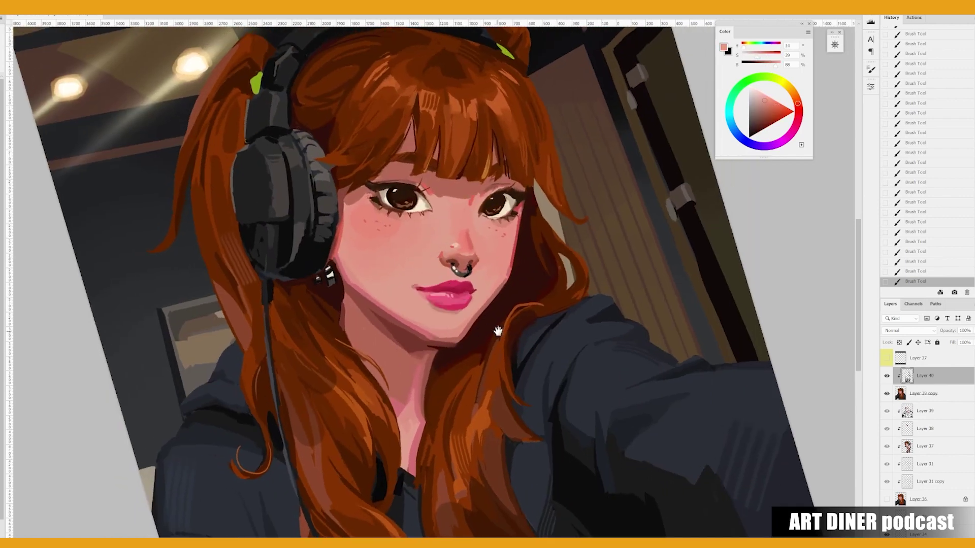
Refine the lash corner of the eye nearest the headphones with sampled brown and near-black tones.
left_click(376, 192, "alt")
left_click(378, 189, "alt")
left_click_drag(386, 193, 581, 307)
key("Escape")
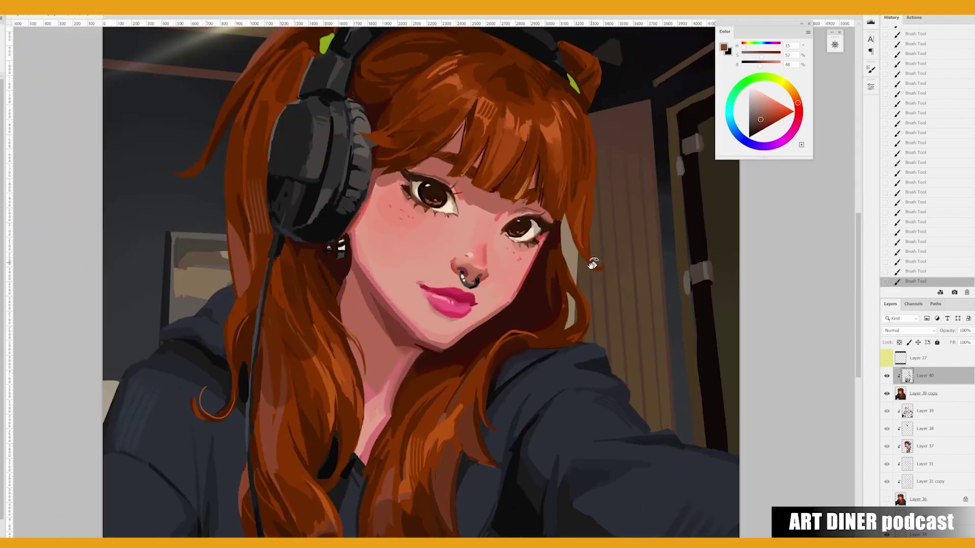
left_click(572, 222, "alt")
scroll(571, 222, "up", 3)
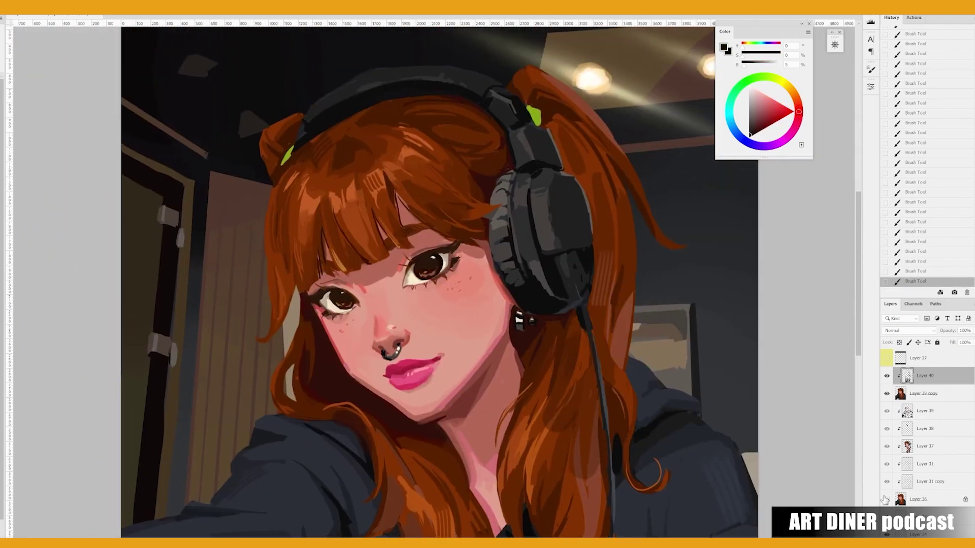
Add a clipped layer above Layer 40 and darken the ear cup's ridged cushion with near-black strokes.
key("ctrl+shift+alt+n")
key("ctrl+bracketright")
left_click_drag(493, 188, 488, 206)
left_click_drag(516, 169, 501, 180)
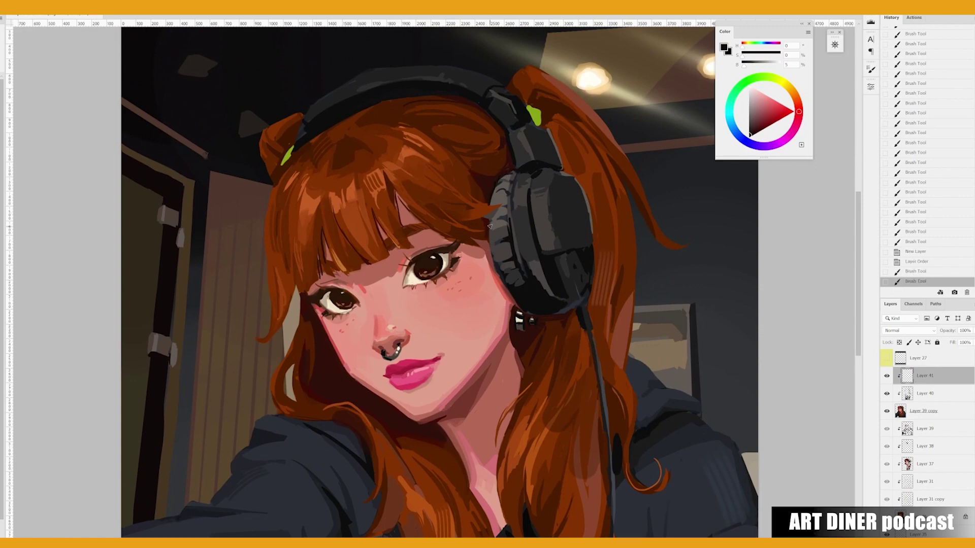
left_click_drag(489, 229, 511, 294)
left_click_drag(506, 289, 524, 312)
mouse_move(523, 175)
left_mouse_down()
mouse_move(529, 189)
mouse_move(507, 220)
mouse_move(518, 219)
mouse_move(513, 238)
left_mouse_up()
key("ctrl+z")
Paint sampled dark greys along the upper planes of the ear cup and its cushion ridges.
left_click(510, 213, "alt")
left_click(516, 218, "alt")
left_click_drag(518, 193, 523, 178)
left_click(521, 180, "alt")
key("h")
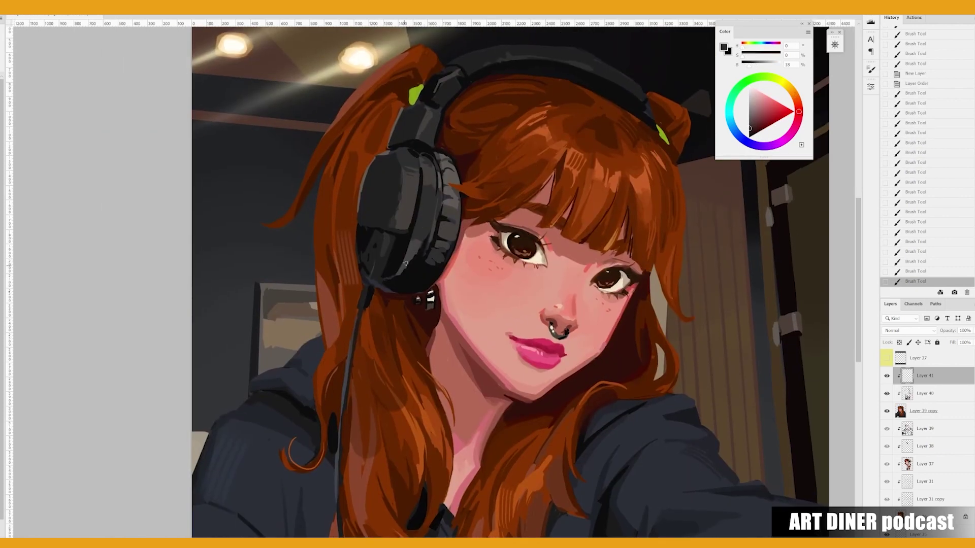
Refine the ear cup's lower planes and outer rim with sampled dark grey, bluish and near-black tones.
left_click_drag(414, 254, 401, 282)
left_click(426, 248, "alt")
left_click(425, 247, "alt")
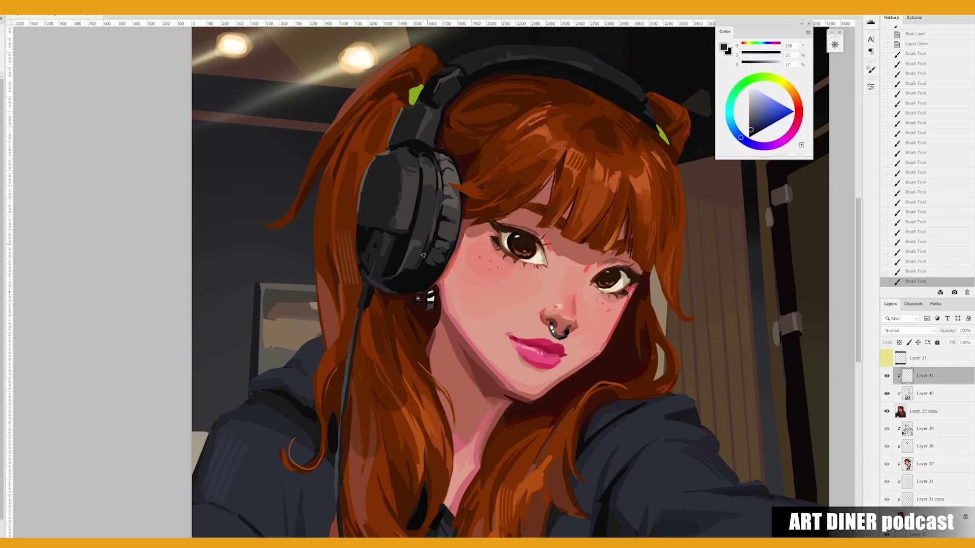
left_click_drag(424, 252, 422, 255)
left_click(450, 256, "alt")
left_click(428, 275, "alt")
key("h")
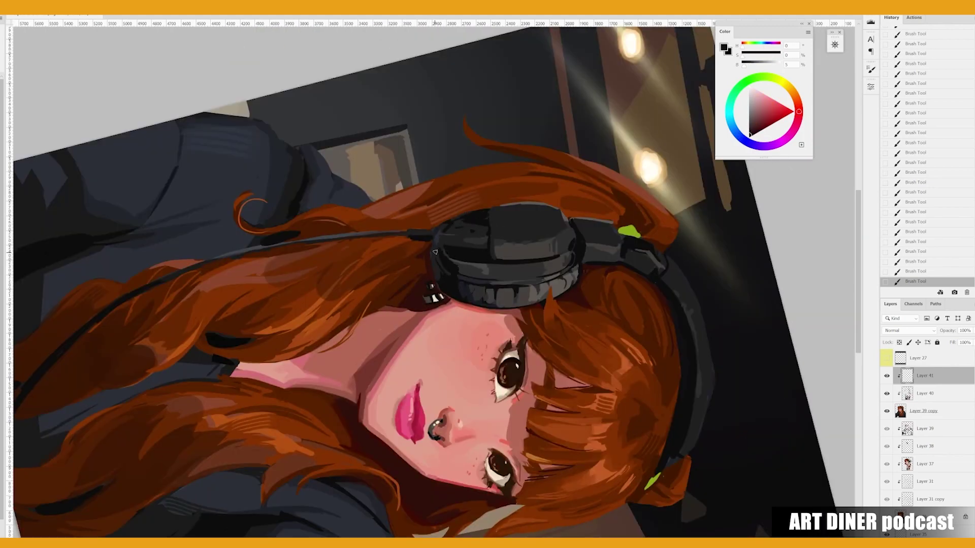
key("h")
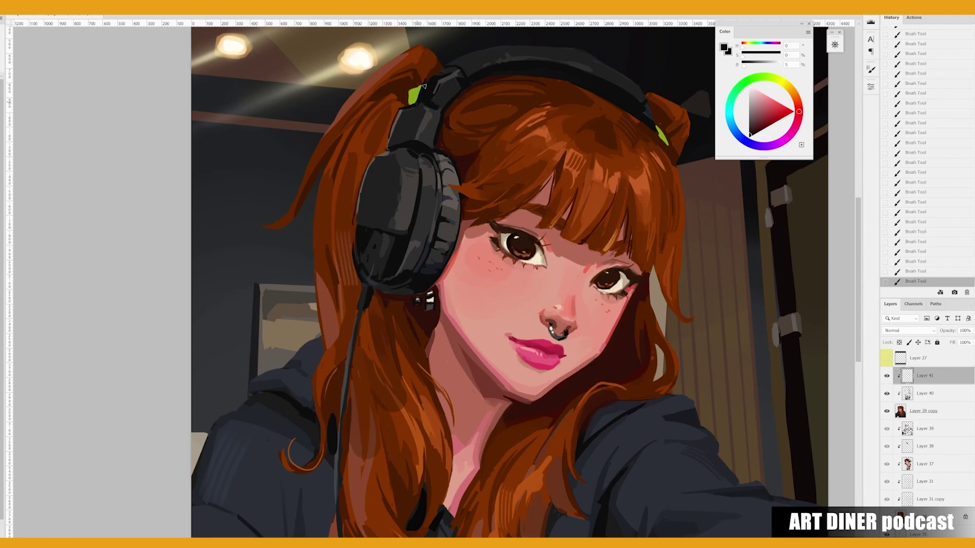
Tidy the edges of the two green hair ties with near-black and sampled dark brown strokes.
left_click_drag(424, 87, 321, 129)
left_click(496, 348, "alt")
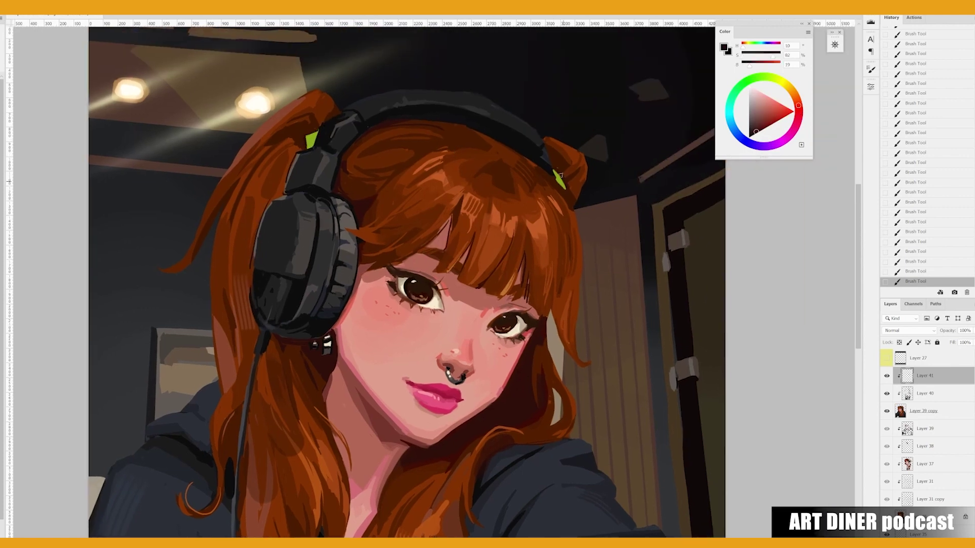
left_click_drag(564, 189, 483, 102)
Paint near-black accents along the hair edge beside the neck and in the gap of the headphone-side lock.
left_click(472, 305, "alt")
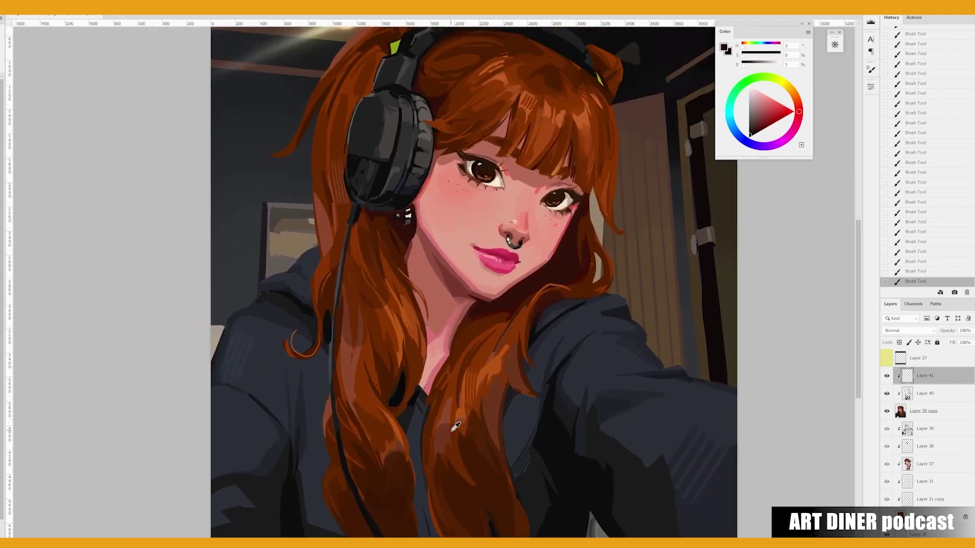
mouse_move(476, 301)
left_mouse_down()
mouse_move(462, 339)
mouse_move(435, 354)
left_mouse_up()
left_click(373, 393, "alt")
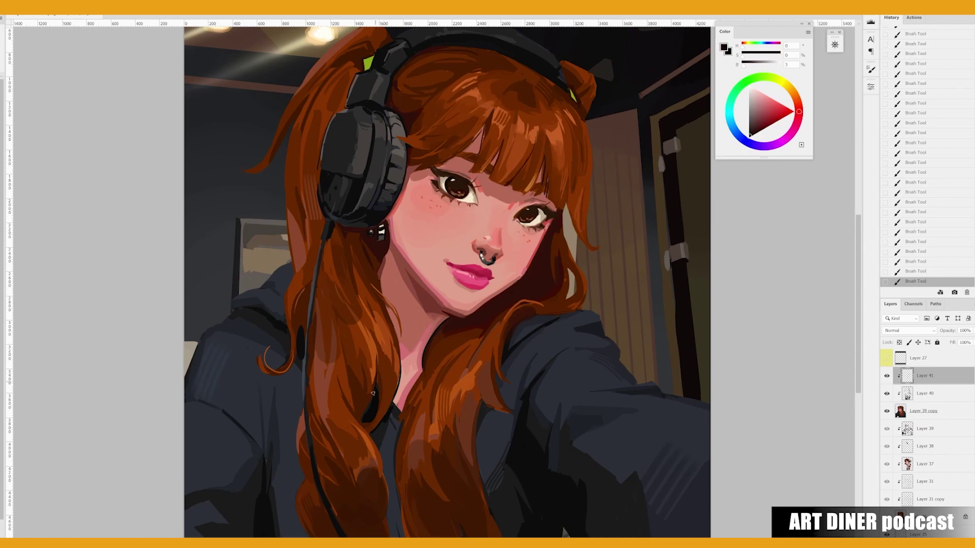
left_click_drag(378, 367, 366, 407)
key("h")
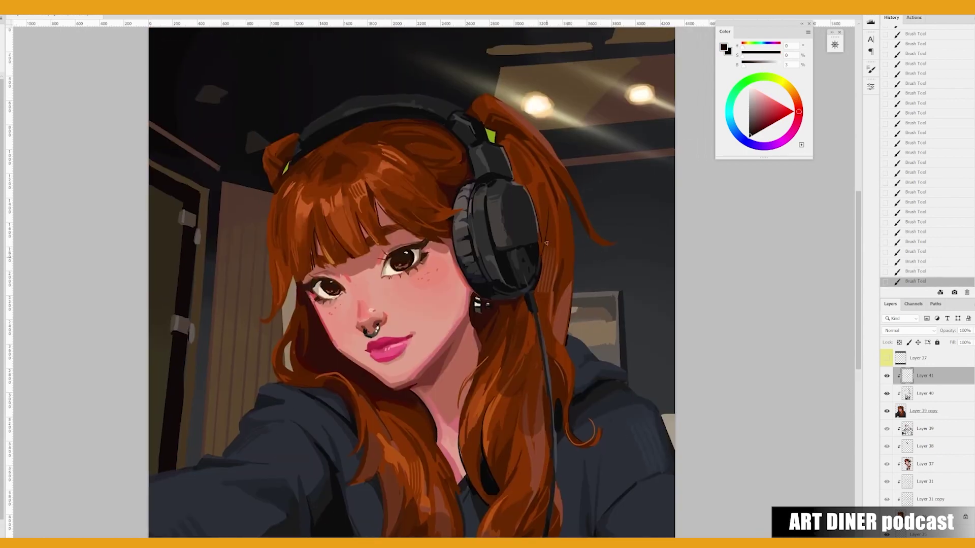
Touch up the ponytail root and deepen the hair under the headband's far end with sampled dark brown and near-black.
left_click_drag(507, 136, 516, 152)
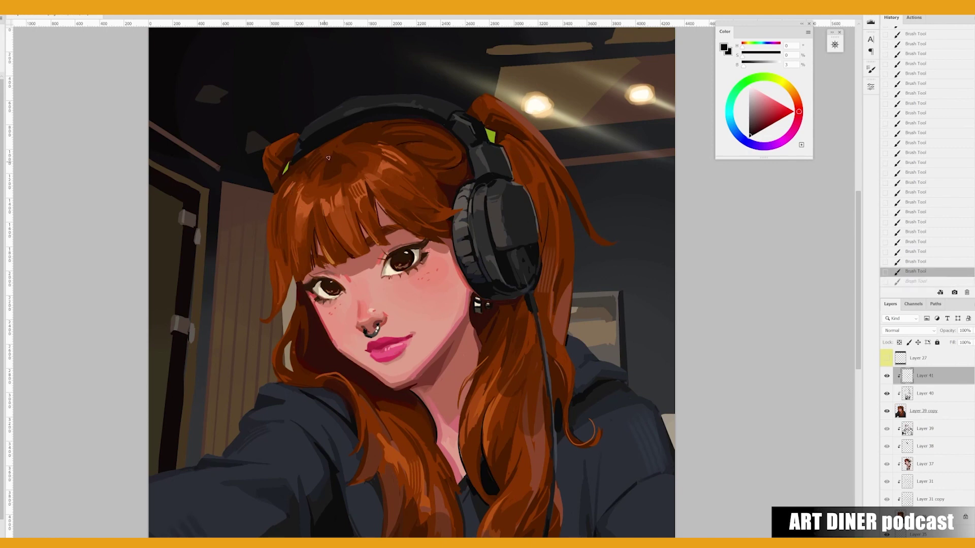
left_click(302, 183, "alt")
left_click(303, 171, "alt")
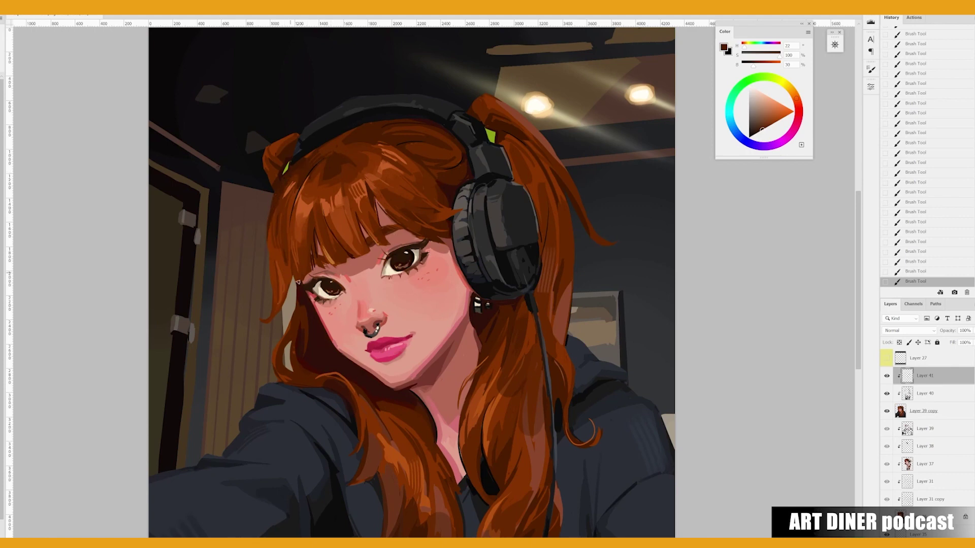
scroll(274, 162, "down", 2)
left_click(269, 133, "alt")
left_click(281, 129, "alt")
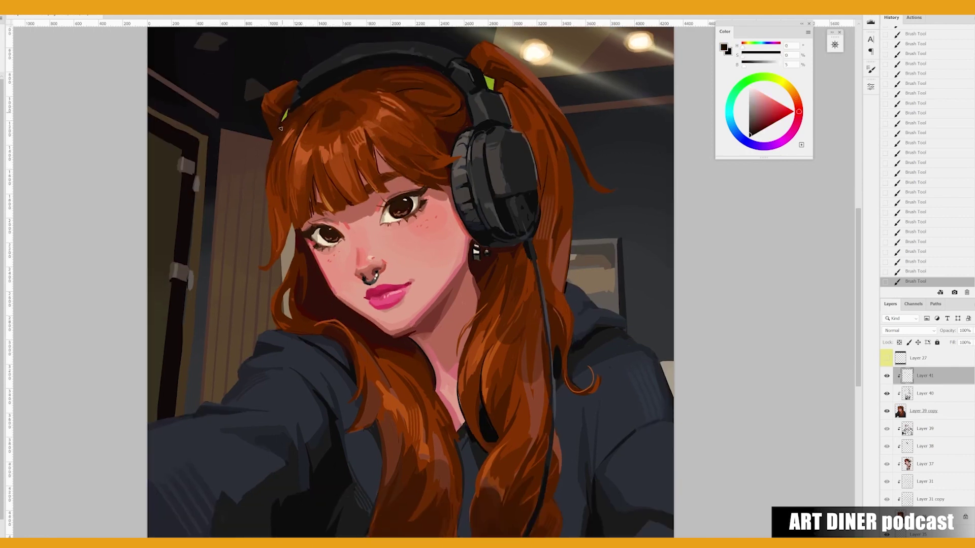
key("h")
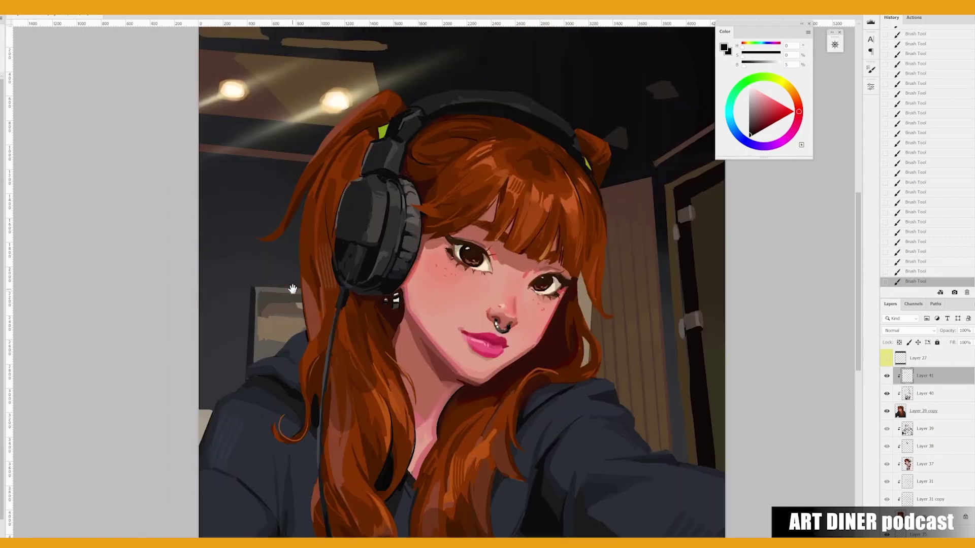
Merge a copy of the layers from Layer 39 copy to Layer 41 and hide Layer 39 copy.
left_click(931, 418, "shift")
key("ctrl+alt+e")
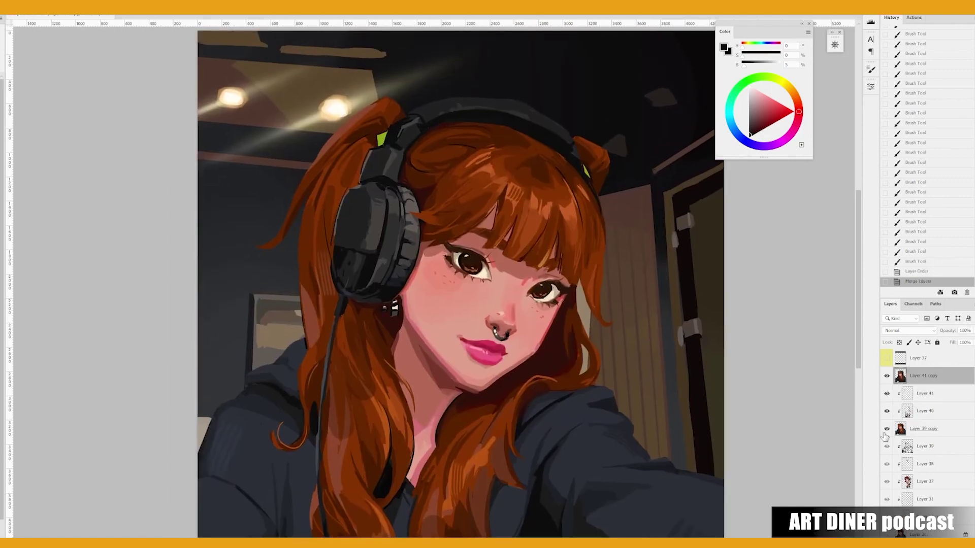
left_click(886, 429)
Clean up the outer hair edge opposite the headphones with sampled orange-brown and background tones.
left_click(577, 288, "alt")
left_click_drag(578, 289, 605, 263)
left_click(589, 284, "alt")
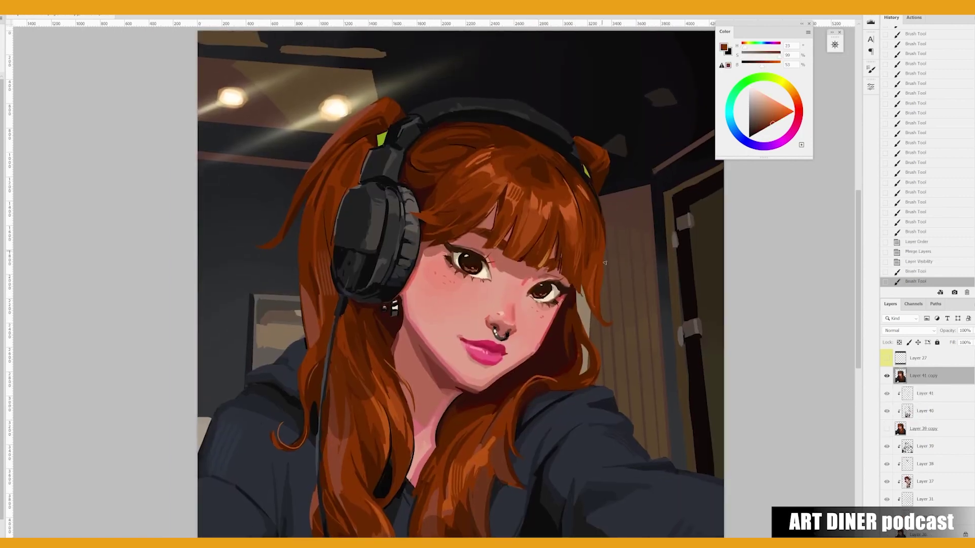
left_click(607, 225, "alt")
left_click_drag(606, 193, 606, 169)
Extend the ponytail tip and add a thin loose orange-brown strand beside the headphone-side hair.
left_click_drag(356, 203, 376, 214)
mouse_move(404, 119)
left_mouse_down()
mouse_move(409, 104)
mouse_move(421, 107)
left_mouse_up()
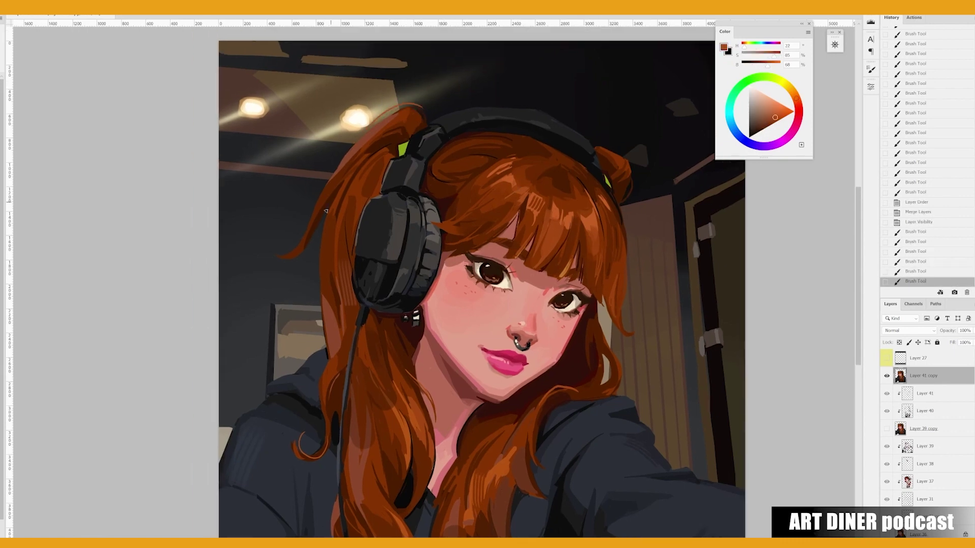
left_click_drag(302, 250, 280, 245)
key("h")
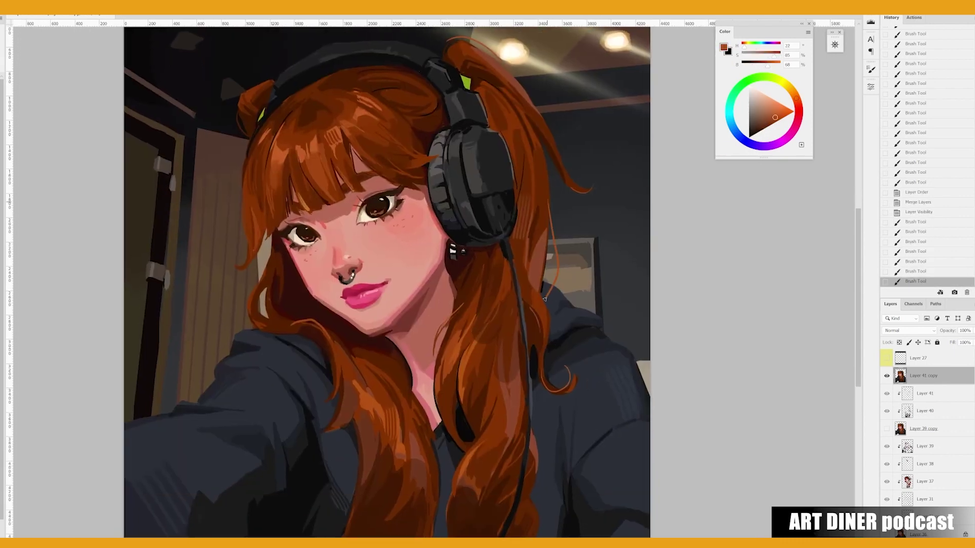
left_click_drag(551, 285, 548, 228)
Thicken the loose strand below the ponytail with sampled reddish-brown tones and an adjusted brush size.
left_click(542, 211, "alt")
scroll(548, 294, "down", 1)
right_click(539, 272)
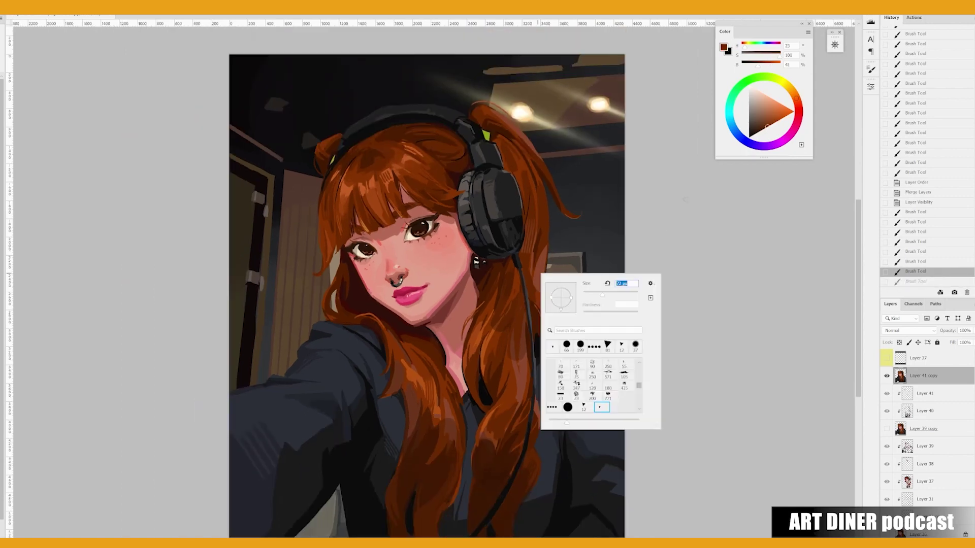
key("Escape")
left_click_drag(546, 224, 547, 261)
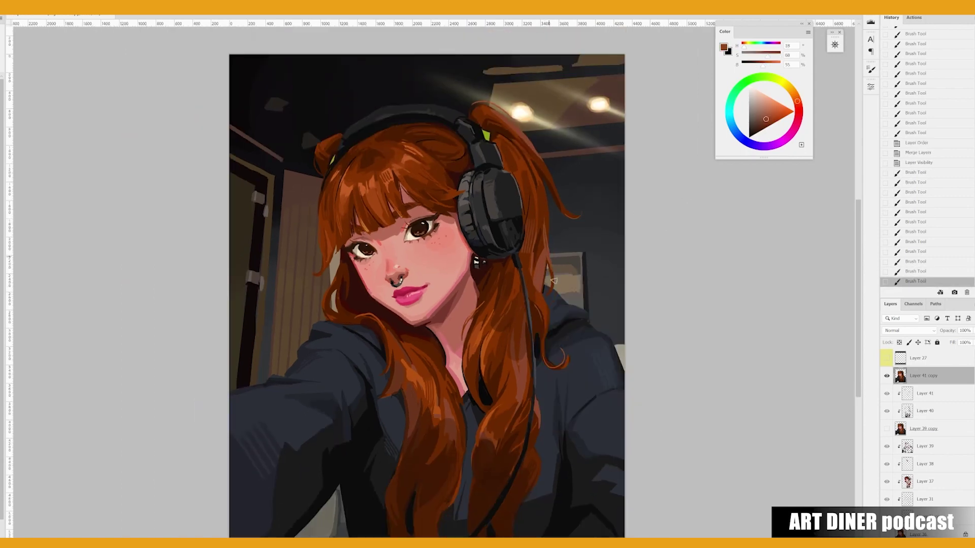
left_click_drag(550, 304, 581, 287)
Paint sampled dark brown strokes on the lower locks and on the hair loop beside the far cheek.
mouse_move(435, 343)
left_mouse_down()
mouse_move(434, 365)
mouse_move(434, 353)
left_mouse_up()
left_click(433, 345, "alt")
left_click(558, 387, "alt")
left_click_drag(576, 383, 574, 450)
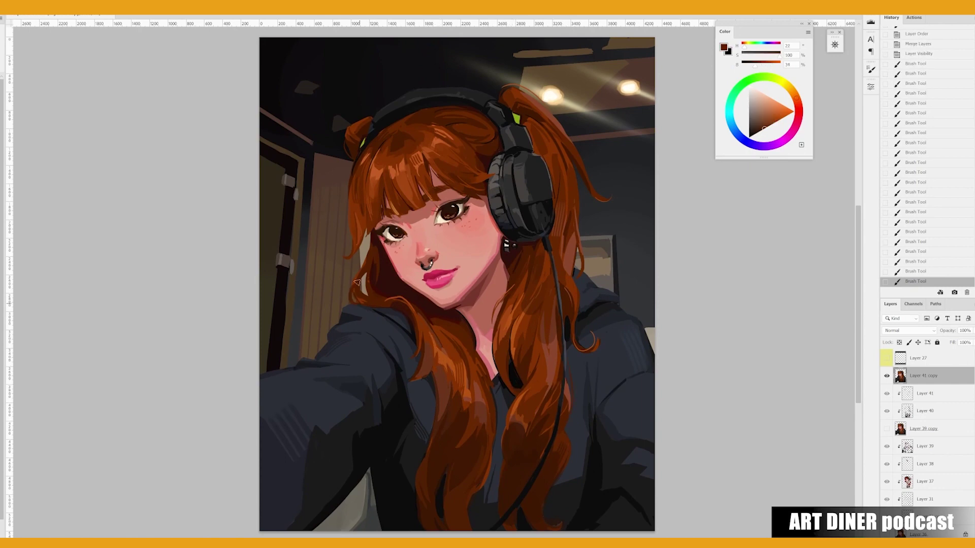
mouse_move(355, 285)
left_mouse_down()
mouse_move(348, 304)
mouse_move(363, 295)
mouse_move(367, 269)
left_mouse_up()
key("h")
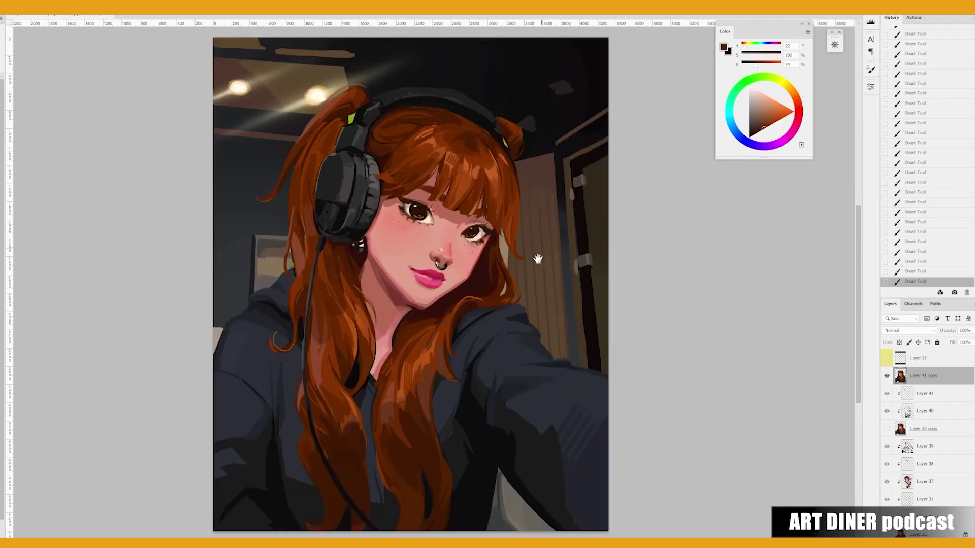
Erase stray paint where the hair meets the raised shoulder and repaint the hoodie edge with sampled dark navy.
right_click(562, 261)
left_click(549, 275)
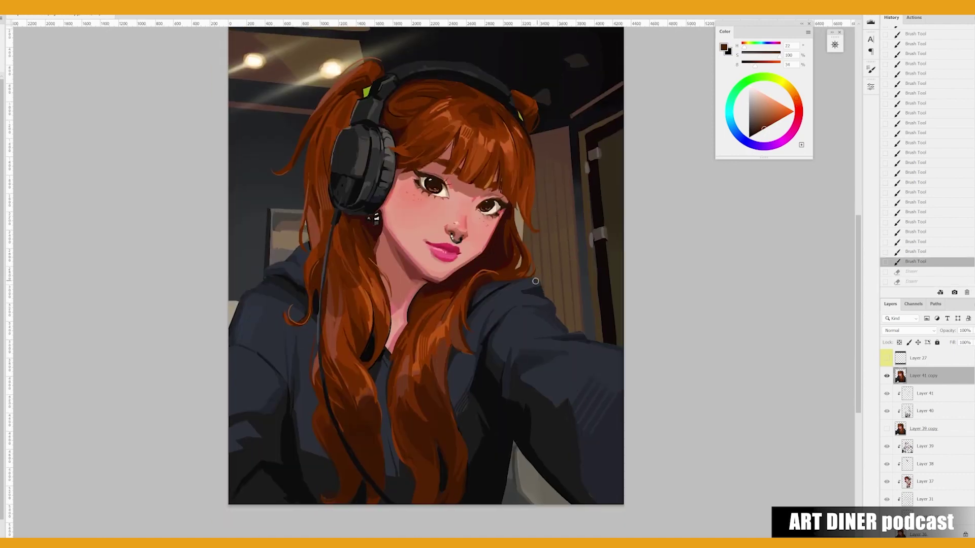
left_click(536, 284, "alt")
left_click_drag(538, 282, 535, 292)
key("h")
left_click_drag(391, 363, 401, 348)
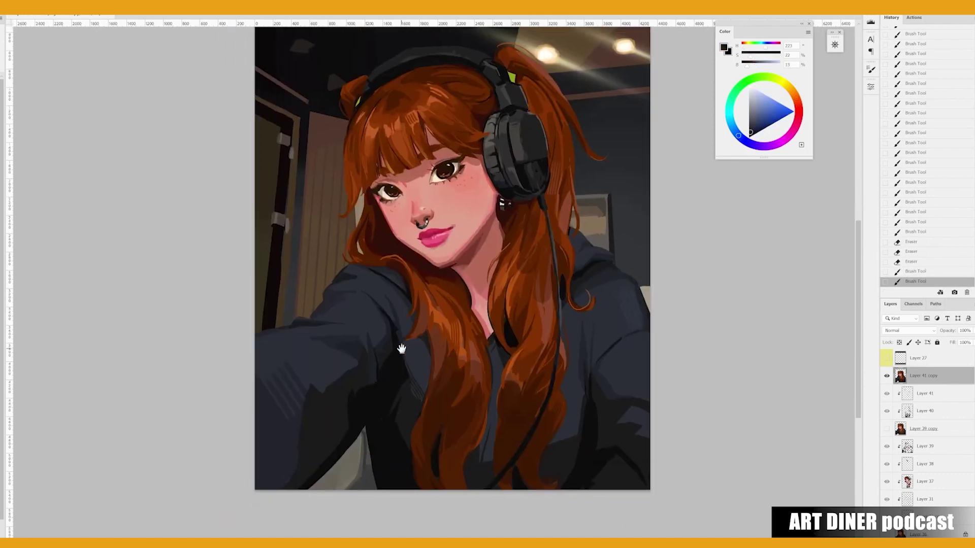
Refine the hair edges between the jaw and the hoodie shoulder with sampled tones.
left_click_drag(445, 318, 439, 344)
left_click(419, 265, "alt")
mouse_move(429, 263)
left_mouse_down()
mouse_move(440, 297)
mouse_move(619, 244)
left_mouse_up()
left_click(420, 265, "alt")
left_click(439, 295, "alt")
left_click_drag(457, 279, 462, 287)
left_click_drag(619, 244, 625, 264)
Create a new layer, adjust the brush size and paint fine line accents with sampled near-black and dark brown tones.
key("ctrl+shift+alt+n")
left_click(360, 220, "alt")
right_click(436, 213)
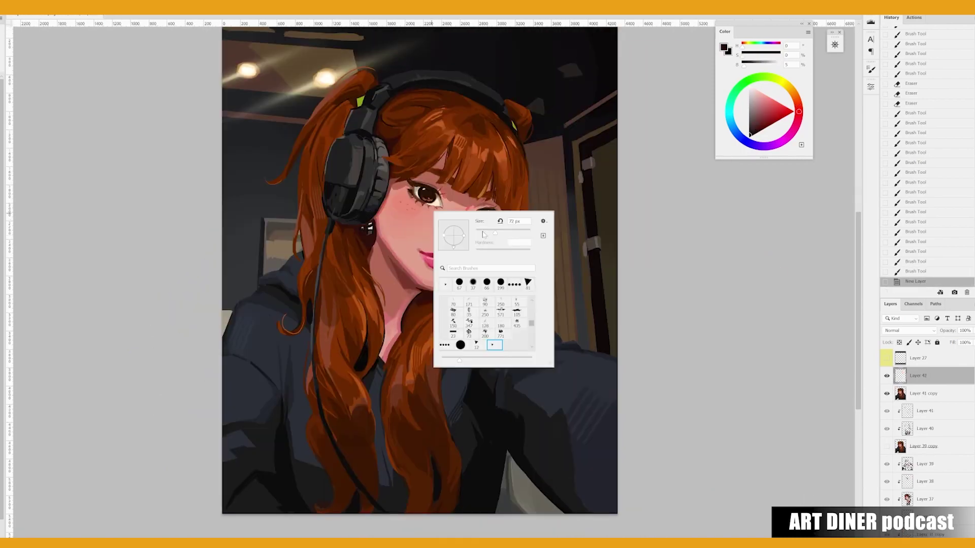
left_click_drag(485, 233, 489, 237)
left_click_drag(396, 254, 442, 317)
left_click(428, 287, "alt")
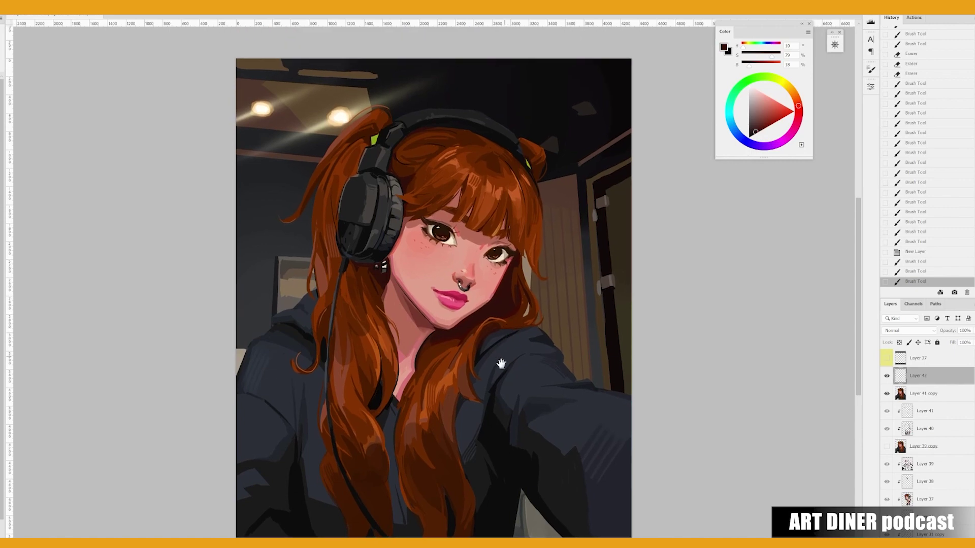
Paint sampled near-black lines along the hood edge and the folds of the raised hoodie shoulder.
mouse_move(275, 325)
left_mouse_down()
mouse_move(362, 250)
mouse_move(275, 322)
mouse_move(300, 303)
left_mouse_up()
left_click(277, 320, "alt")
left_click_drag(556, 356, 565, 369)
left_click_drag(565, 369, 570, 378)
left_click_drag(588, 326, 610, 294)
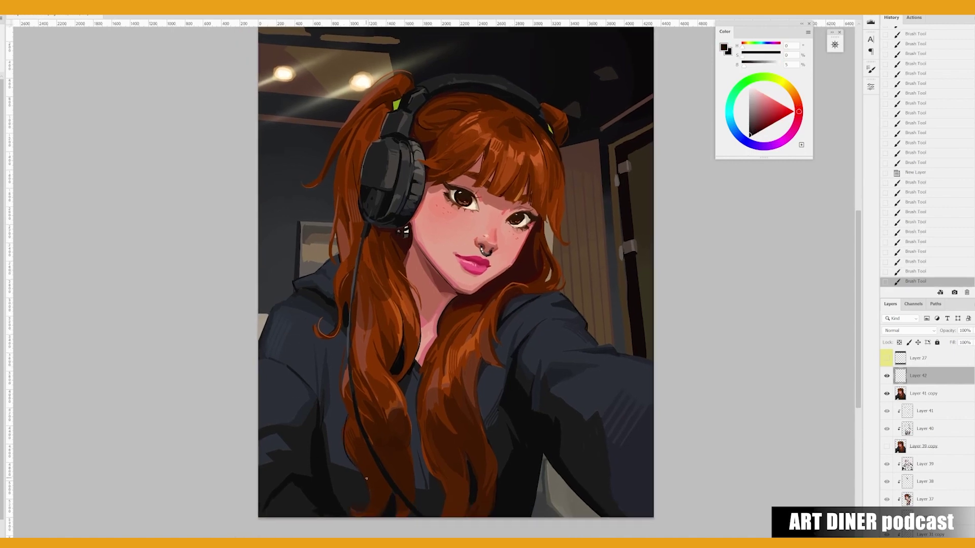
Draw thin near-black strand lines through the long lower locks on both sides of the hoodie opening.
mouse_move(455, 429)
left_mouse_down()
mouse_move(446, 410)
mouse_move(450, 422)
left_mouse_up()
left_click_drag(465, 348, 467, 380)
mouse_move(464, 516)
left_mouse_down()
mouse_move(466, 487)
mouse_move(494, 462)
left_mouse_up()
left_click_drag(495, 496, 497, 463)
left_click_drag(499, 495, 499, 465)
left_click_drag(447, 508, 445, 483)
left_click_drag(445, 513, 443, 509)
left_click_drag(369, 424, 367, 447)
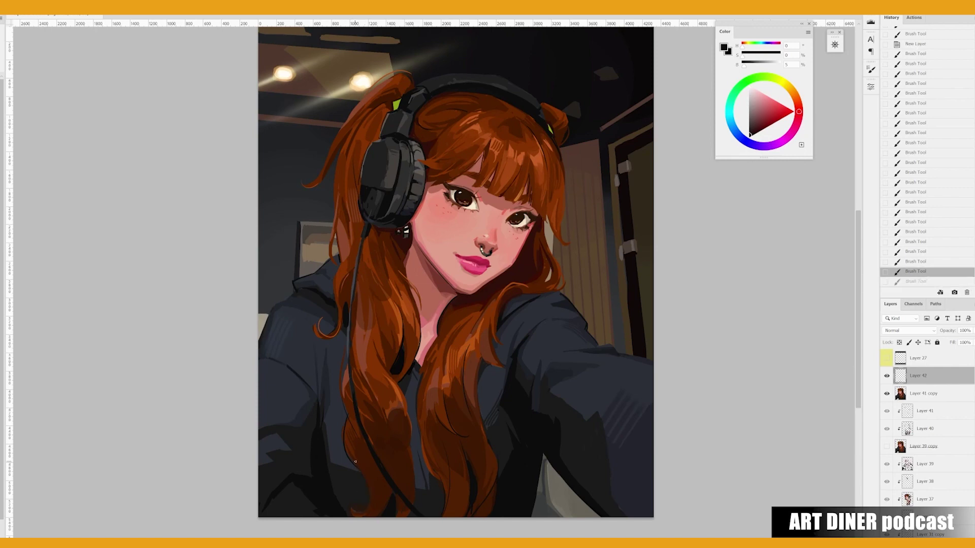
left_click_drag(363, 511, 374, 480)
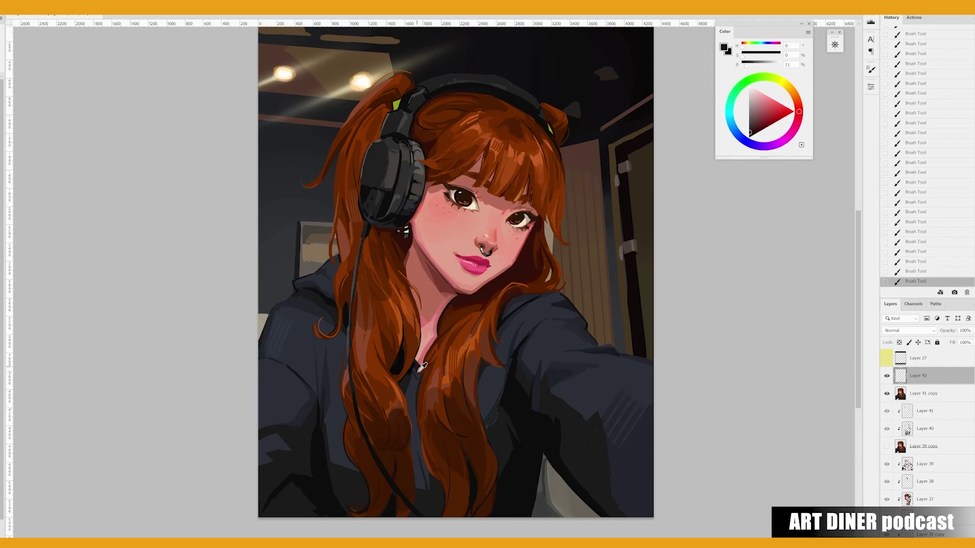
Darken the headphone band edge with a sampled near-black and erase stray paint beside it on the layer below.
left_click(393, 218, "alt")
scroll(393, 218, "up", 1)
key("r")
left_click_drag(392, 219, 326, 146)
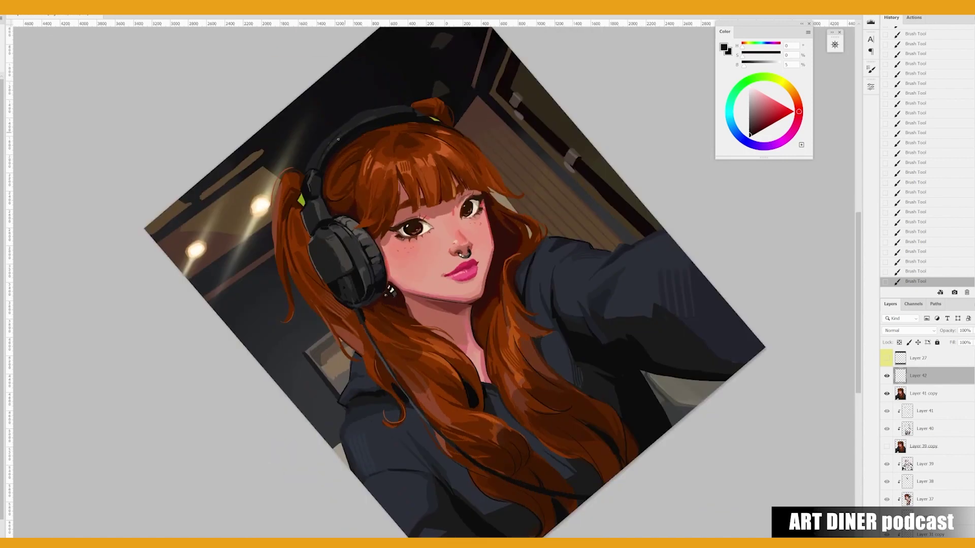
key("ctrl+z")
key("ctrl+shift+z")
key("alt+bracketleft")
key("e")
left_click(405, 106)
key("Escape")
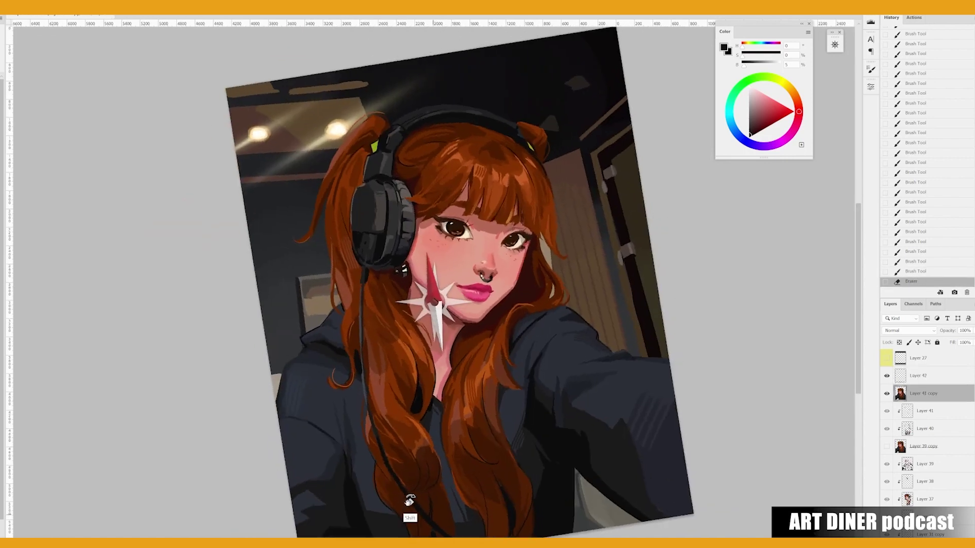
key("alt+bracketright")
Draw near-black lines along the headphone cable and the hair strands next to it.
left_click_drag(551, 406, 589, 369)
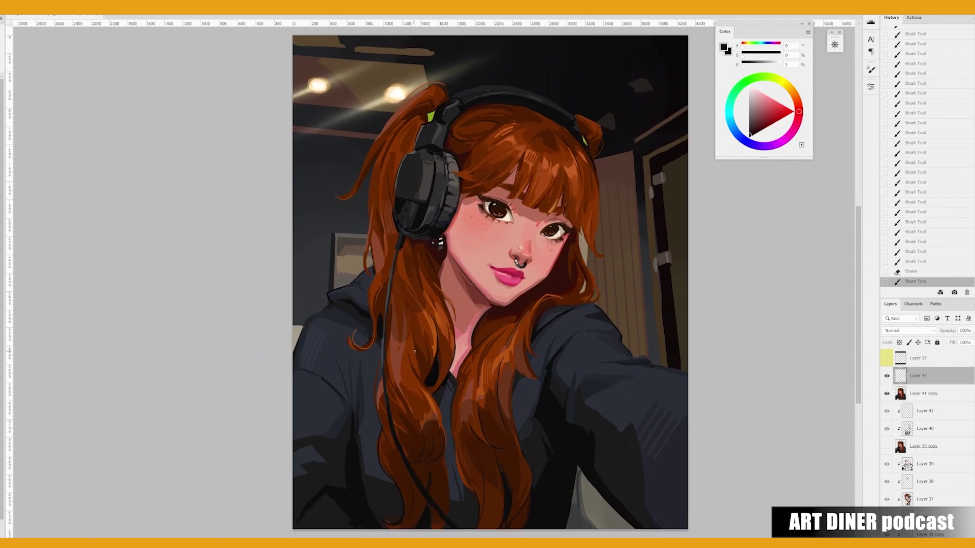
left_click_drag(587, 295, 576, 308)
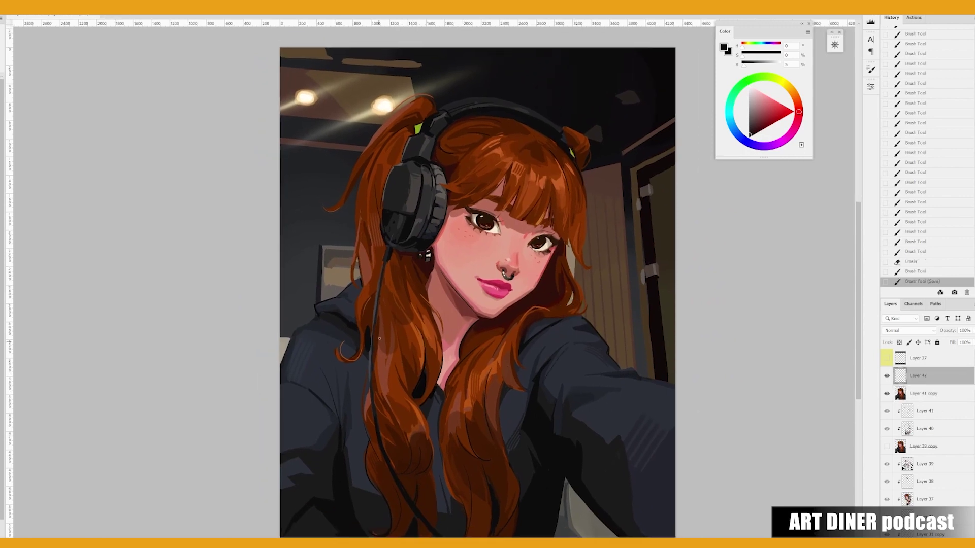
mouse_move(380, 339)
left_mouse_down()
mouse_move(370, 268)
mouse_move(361, 272)
mouse_move(389, 262)
left_mouse_up()
left_click_drag(380, 304, 388, 264)
mouse_move(371, 369)
left_mouse_down()
mouse_move(370, 327)
mouse_move(386, 343)
left_mouse_up()
mouse_move(359, 325)
left_mouse_down()
mouse_move(349, 317)
mouse_move(356, 371)
left_mouse_up()
Define the strands beside the far cheek and the outer hair edge with near-black lines.
mouse_move(563, 297)
left_mouse_down()
mouse_move(574, 314)
mouse_move(561, 252)
mouse_move(567, 274)
left_mouse_up()
key("e")
key("b")
left_click_drag(562, 260, 565, 272)
left_click_drag(560, 258, 568, 275)
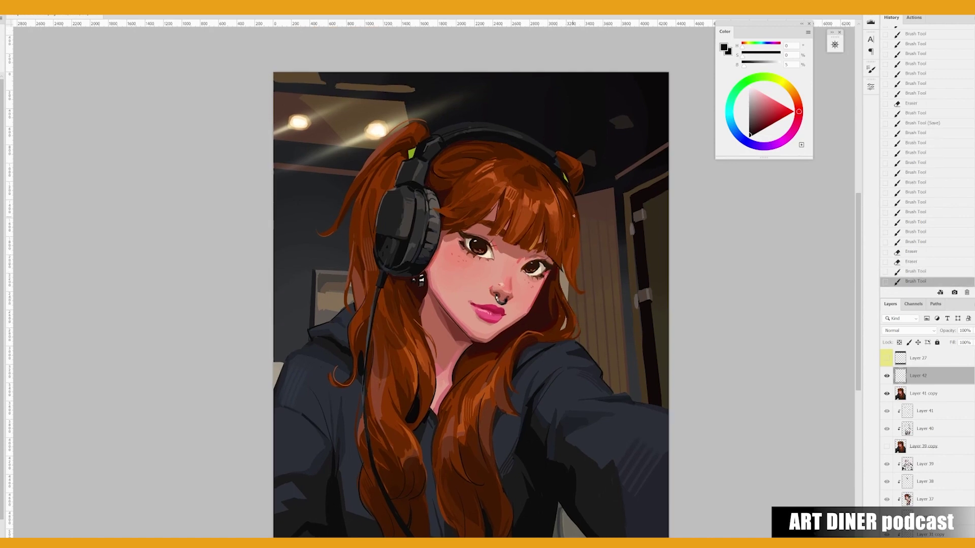
left_click_drag(574, 224, 589, 274)
Flip the canvas and clean up the outer hair edge beside the far cheek by erasing and repainting its dark line.
key("ctrl+shift+h")
key("e")
left_click_drag(295, 270, 292, 291)
left_click_drag(289, 215, 289, 276)
key("b")
left_click_drag(289, 233, 289, 290)
key("e")
left_click_drag(292, 277, 293, 289)
key("b")
Draw fine near-black strands in the hair beside the ear cup and in the fringe, undoing the unwanted strokes.
left_click_drag(444, 275, 464, 271)
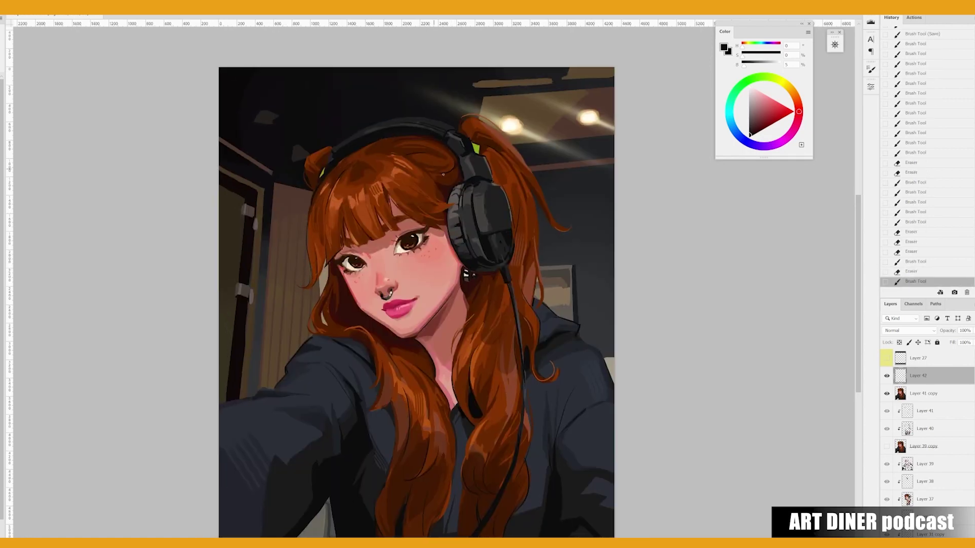
key("ctrl+z")
left_click_drag(443, 174, 453, 202)
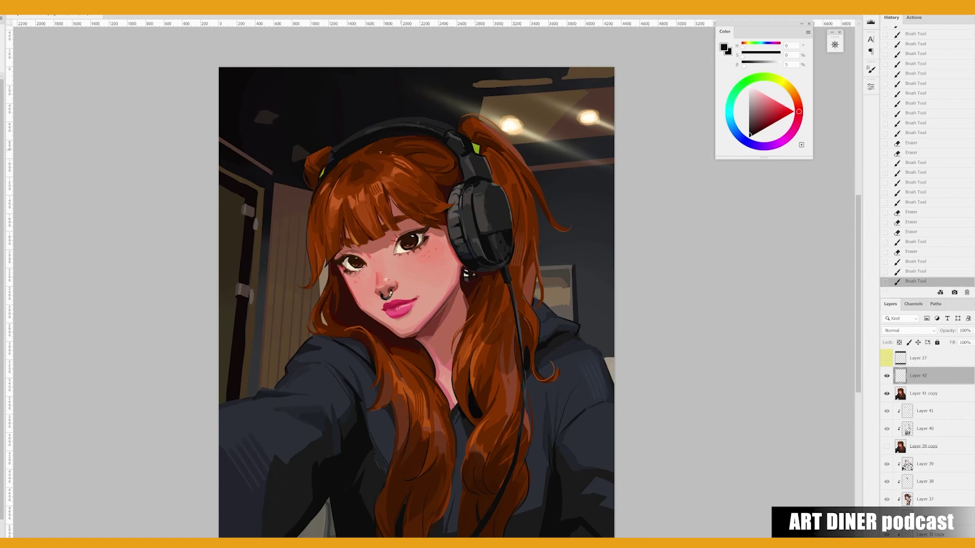
key("ctrl+shift+h")
mouse_move(518, 217)
left_mouse_down()
mouse_move(520, 181)
mouse_move(510, 249)
left_mouse_up()
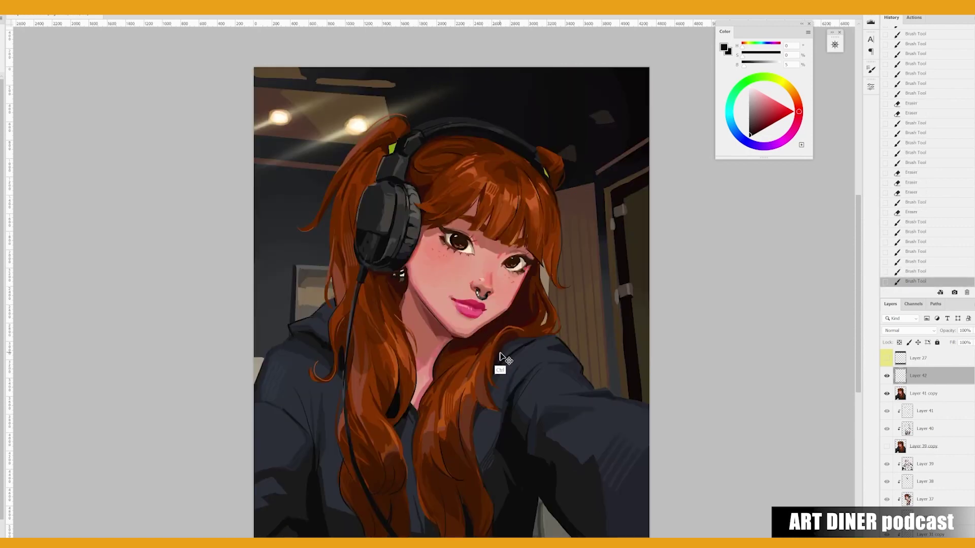
key("ctrl+z")
key("ctrl+z")
key("ctrl+shift+z")
key("ctrl+shift+z")
key("ctrl+z")
Choose a fully saturated dark red and dab accents at the far corner of the lips, checking them in the flipped view.
left_click(763, 128)
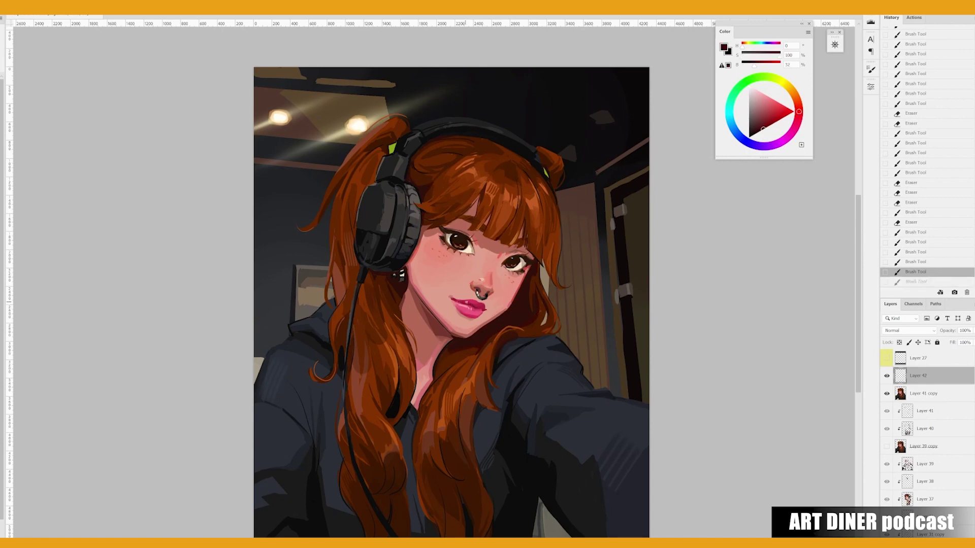
left_click(769, 126)
left_click(478, 306)
left_click(478, 307)
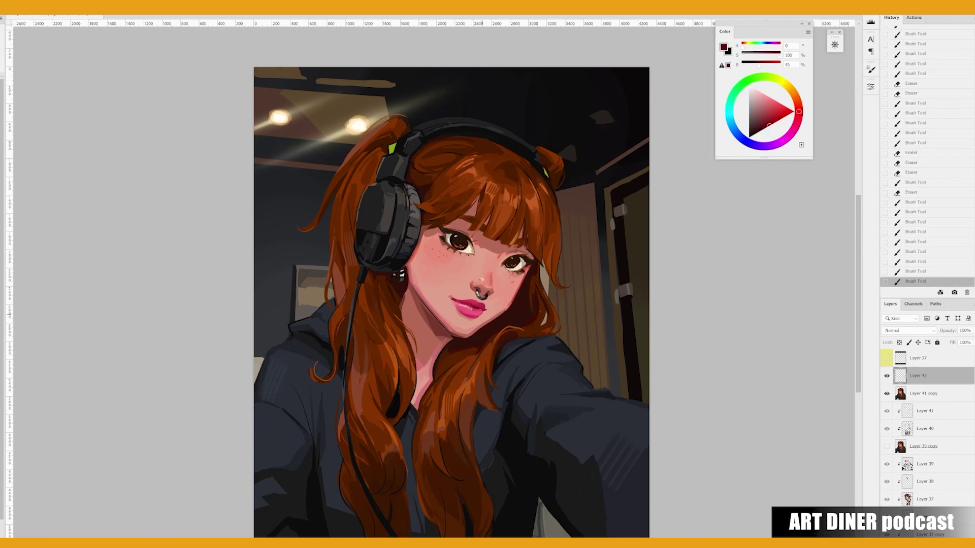
left_click(478, 307)
key("ctrl+shift+h")
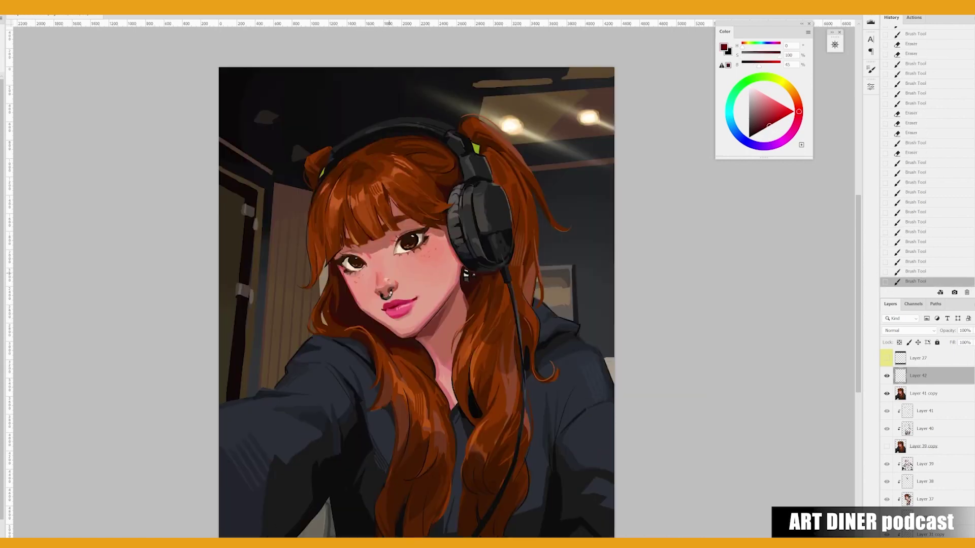
left_click(388, 307)
left_click(389, 307)
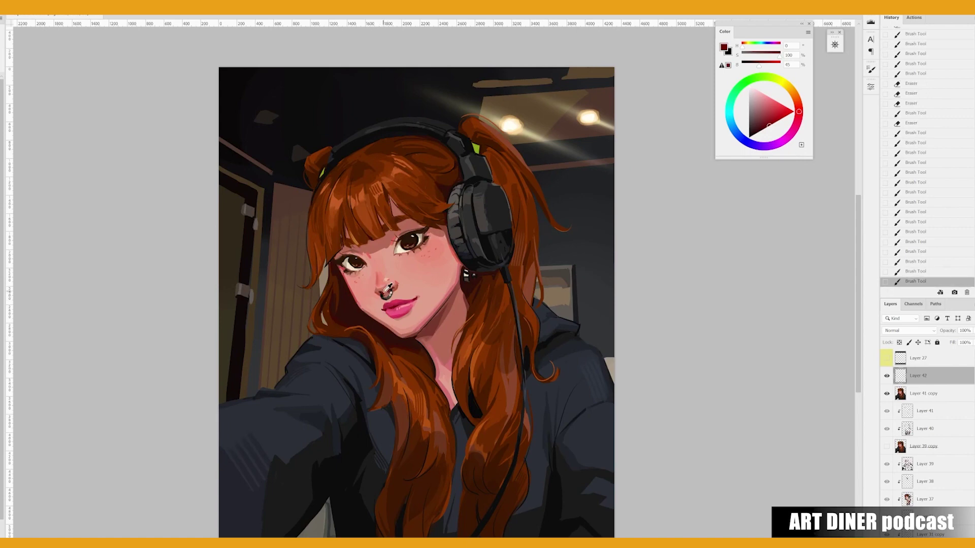
Touch up the nostril and nose ring area with dabs of sampled skin and dark red tones.
left_click(387, 289, "alt")
left_click(387, 290)
left_click(385, 291, "alt")
left_click(386, 291)
left_click(383, 290, "alt")
left_click(383, 290)
left_click(380, 289, "alt")
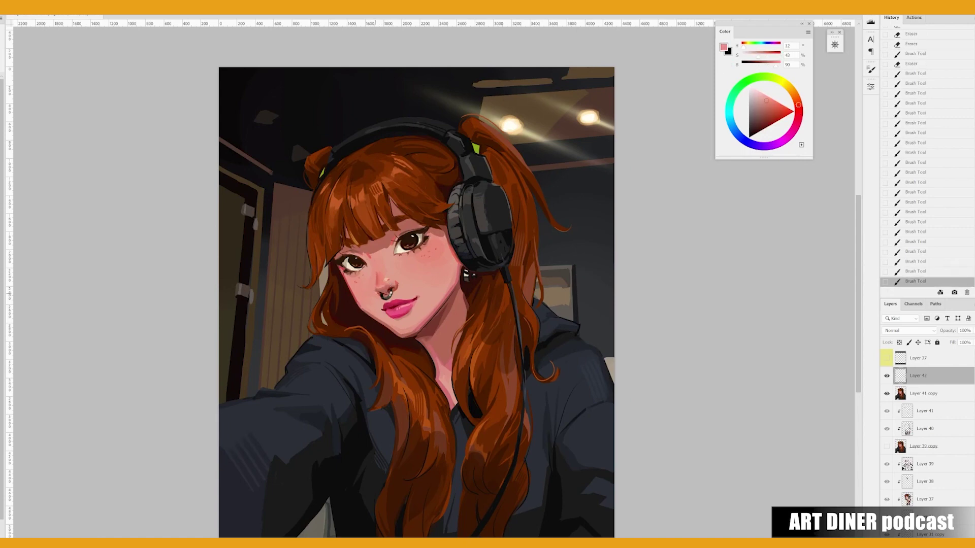
left_click(385, 288, "alt")
left_click(385, 288)
key("ctrl+shift+h")
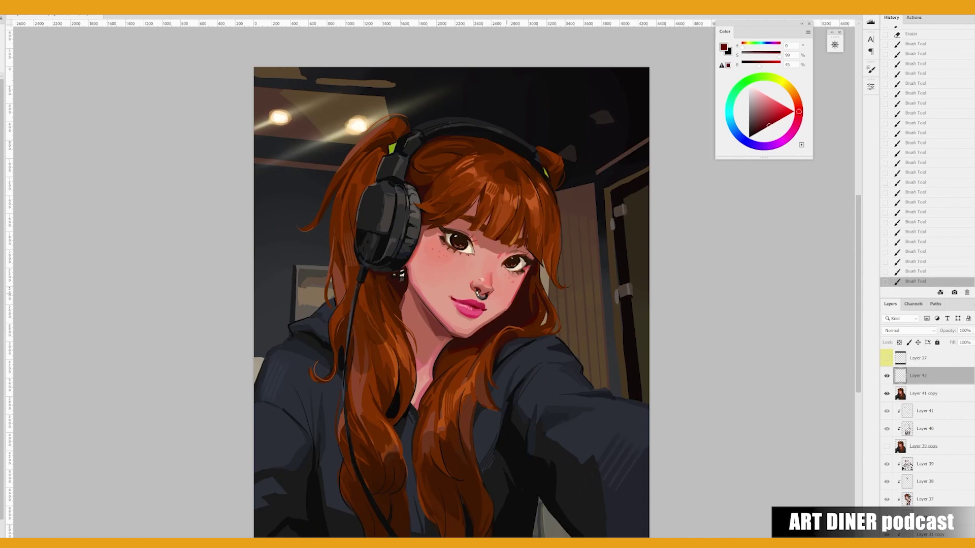
Refine the creases and lashes around both eyes with a reddish tone and sampled dark browns.
left_click_drag(800, 108, 773, 118)
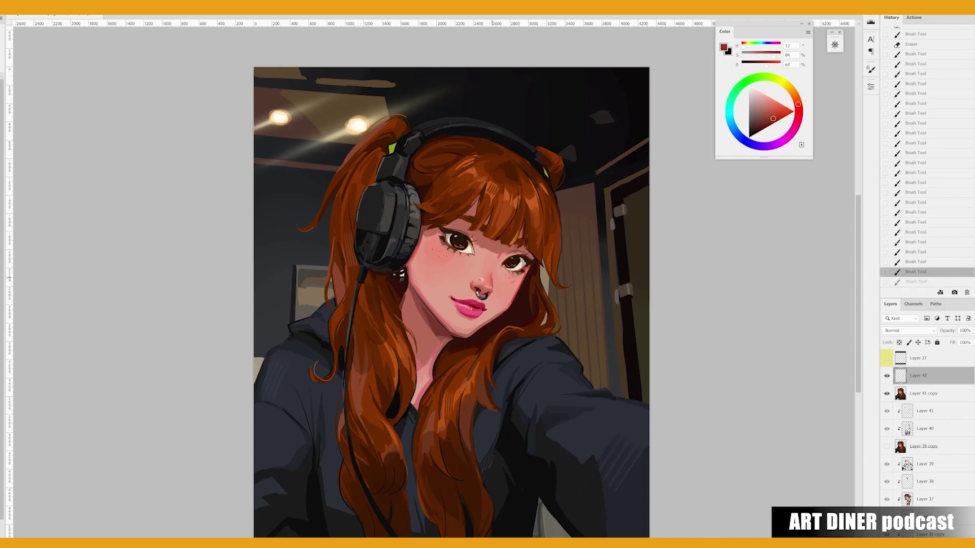
scroll(540, 344, "up", 2)
scroll(546, 350, "down", 1)
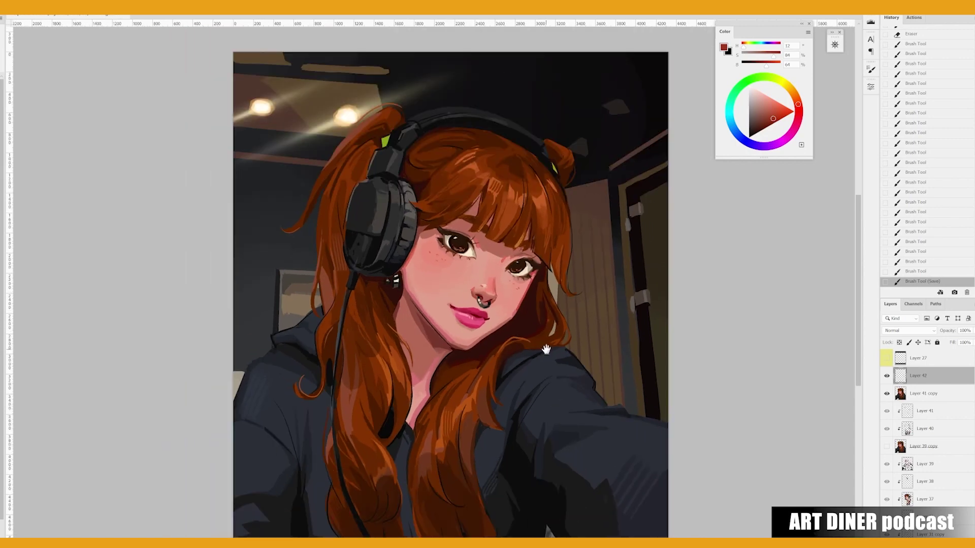
left_click(458, 227, "alt")
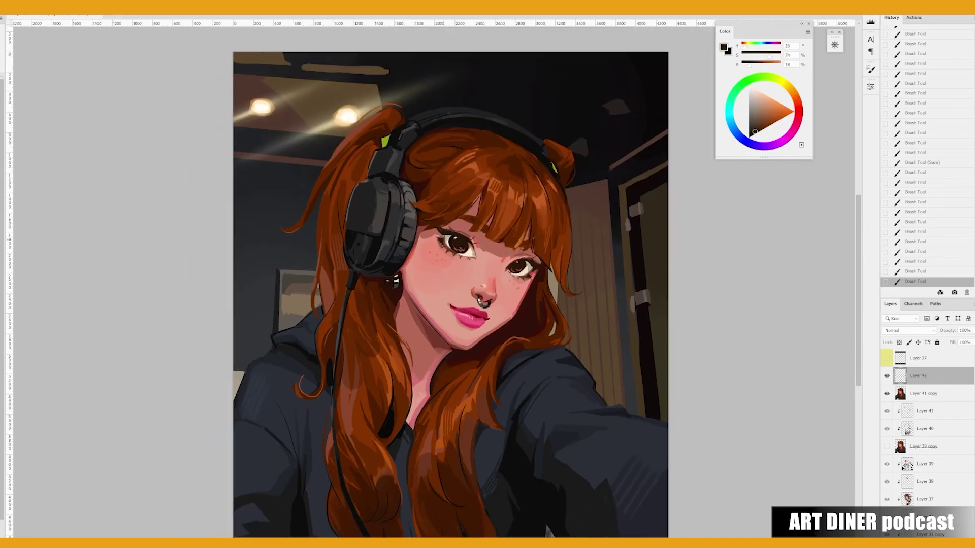
key("h")
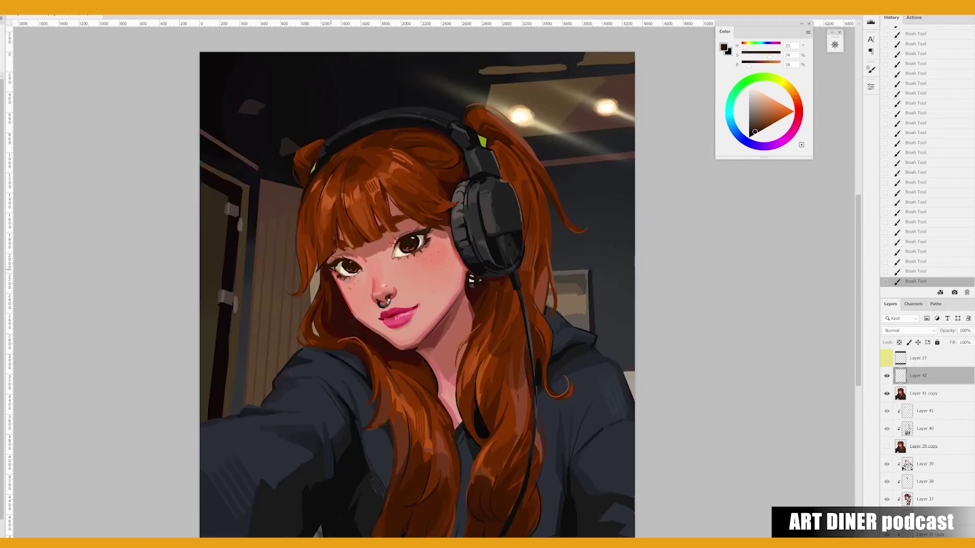
key("h")
left_click_drag(568, 285, 560, 240)
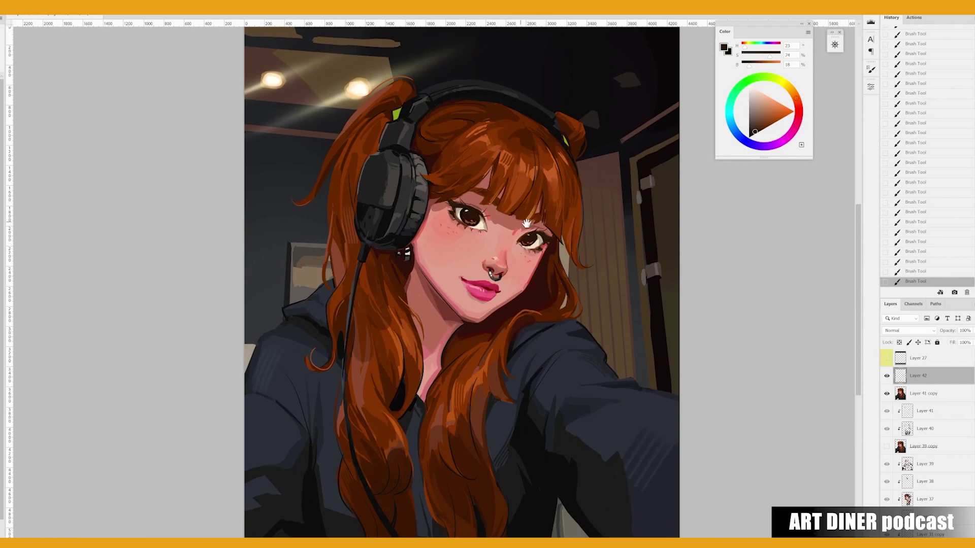
left_click(534, 246, "alt")
left_click(451, 207, "alt")
Rework the nostril above the nose ring with sampled skin and dark tones, undoing the unwanted dabs.
left_click(486, 266, "alt")
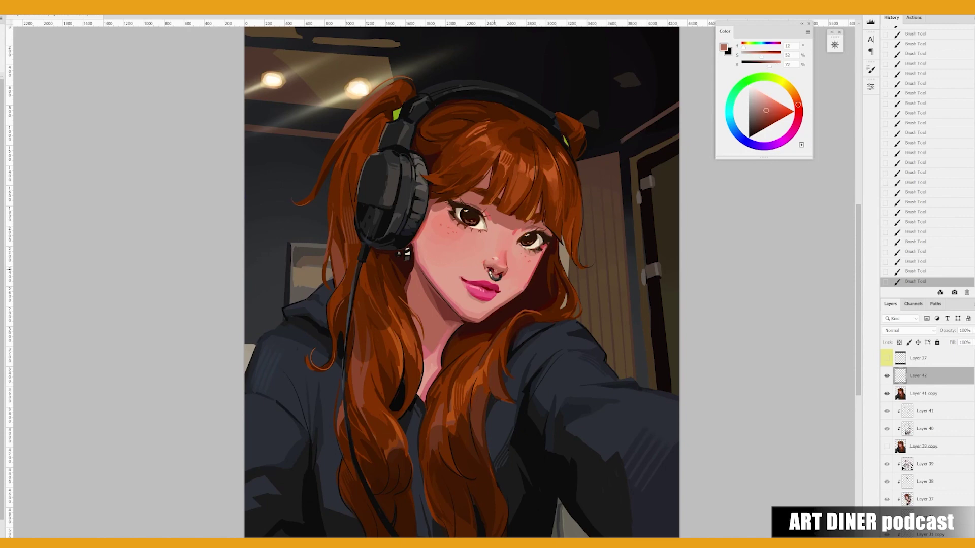
left_click(494, 266, "alt")
key("ctrl+z")
left_click(495, 265, "alt")
left_click(494, 265)
key("ctrl+z")
left_click(494, 265, "alt")
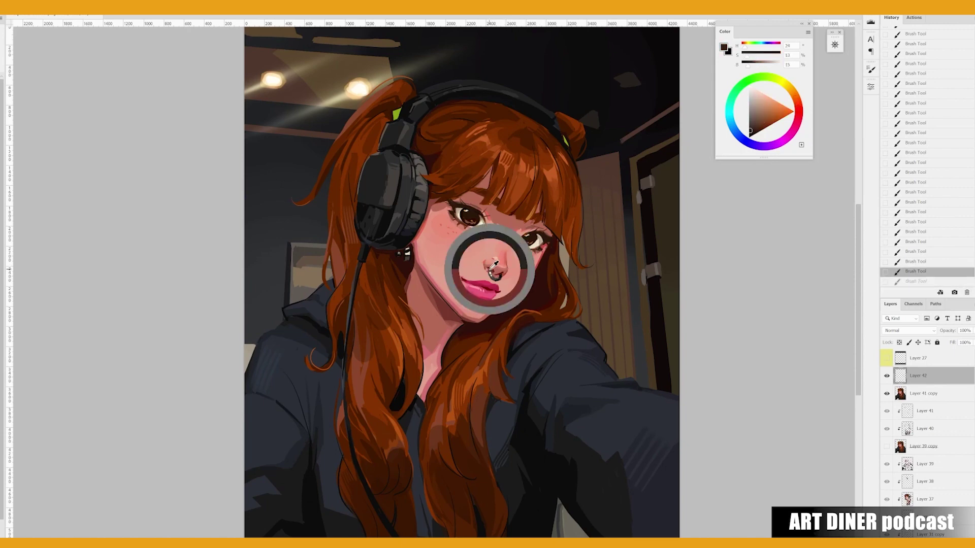
left_click(493, 266)
Paint sampled pink skin tones and pale highlights on the nose and the freckled cheek, using a flipped, rotated view.
key("h")
key("r")
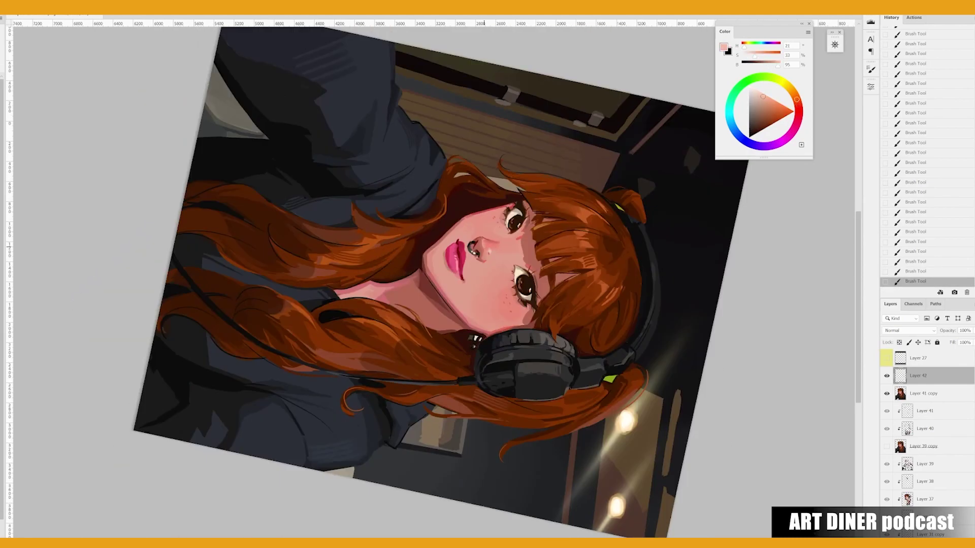
left_click(497, 245, "alt")
left_click(524, 234, "alt")
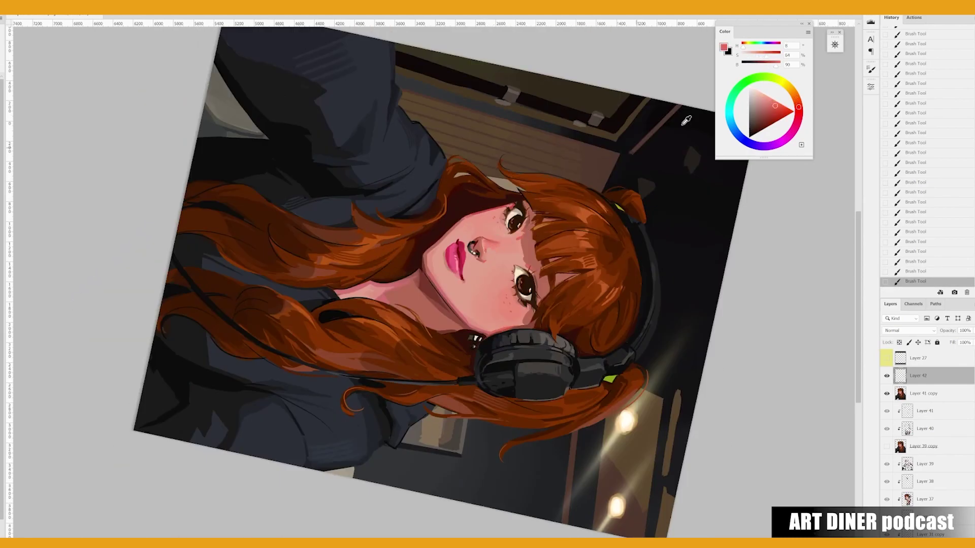
left_click(481, 250, "alt")
key("Escape")
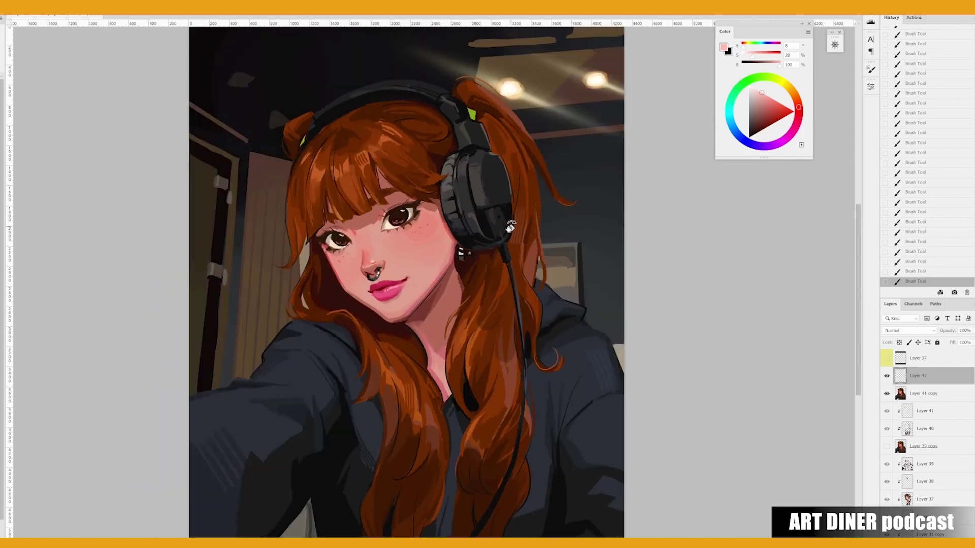
key("h")
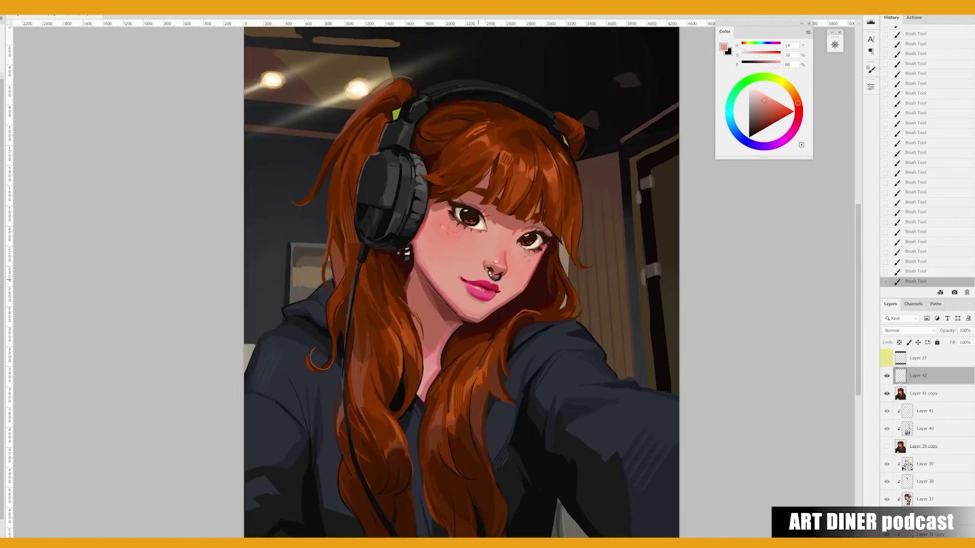
Undo the last stroke near the lips and paint a small pale pink accent beside the nostril.
left_click(477, 288, "alt")
key("ctrl+z")
scroll(479, 287, "up", 2)
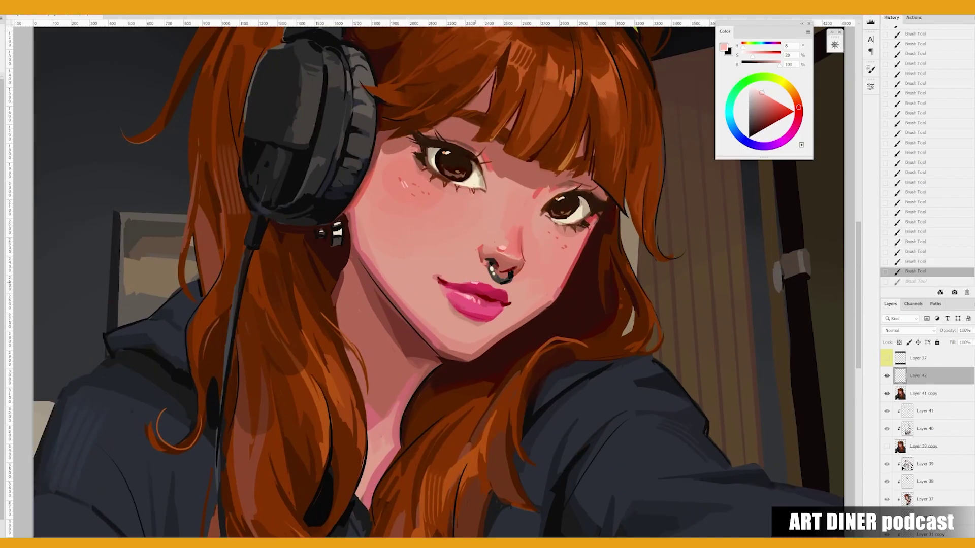
left_click_drag(483, 274, 488, 281)
Refine the chin and jawline contour with sampled dark brown and skin tones, rotating the canvas to follow the edge.
left_click(480, 351, "alt")
scroll(480, 351, "down", 2)
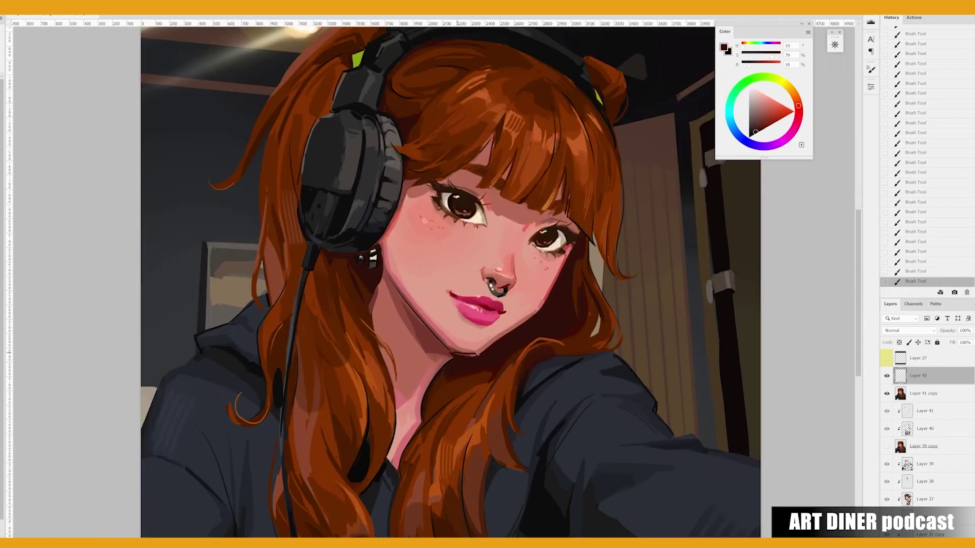
key("h")
left_click_drag(477, 354, 385, 236)
left_click(384, 236, "alt")
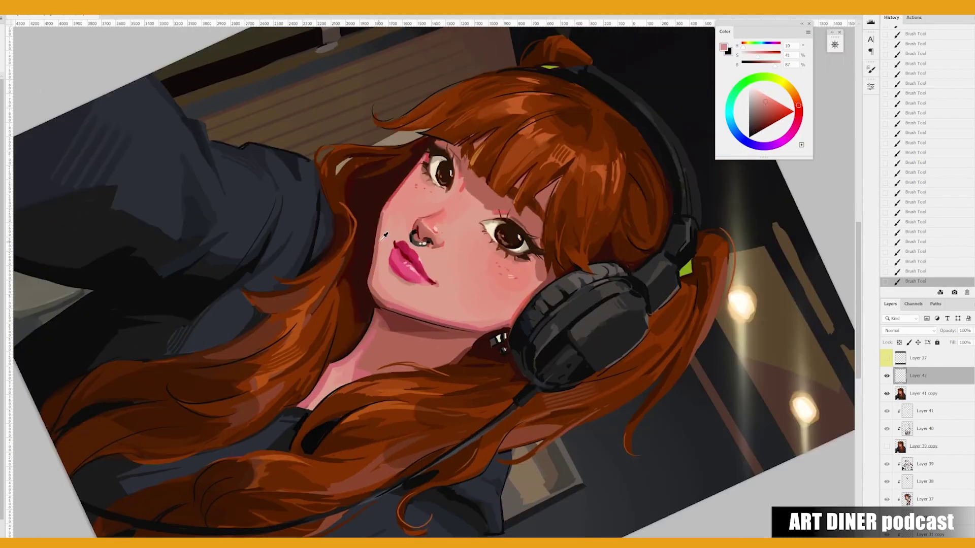
left_click_drag(303, 347, 389, 263)
left_click(389, 263, "alt")
left_click(394, 281, "alt")
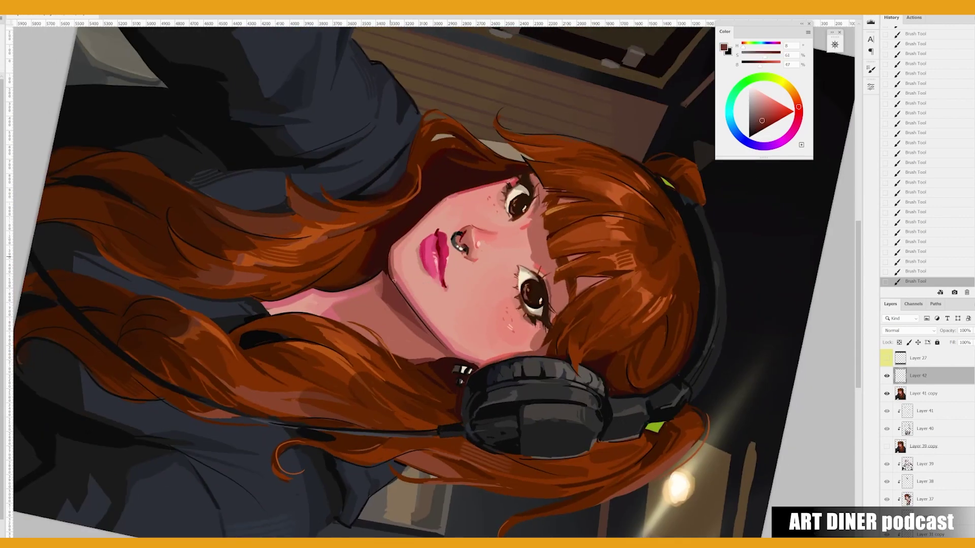
left_click(387, 268, "alt")
key("h")
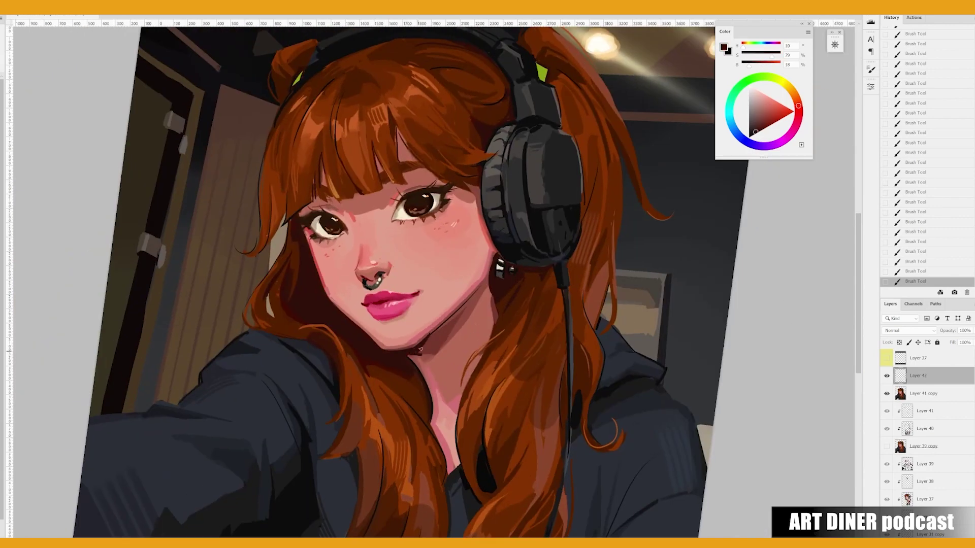
Save the painting and erase small stray marks along the hair, comparing it with the active layer hidden and shown.
left_click(430, 334, "alt")
key("ctrl+0")
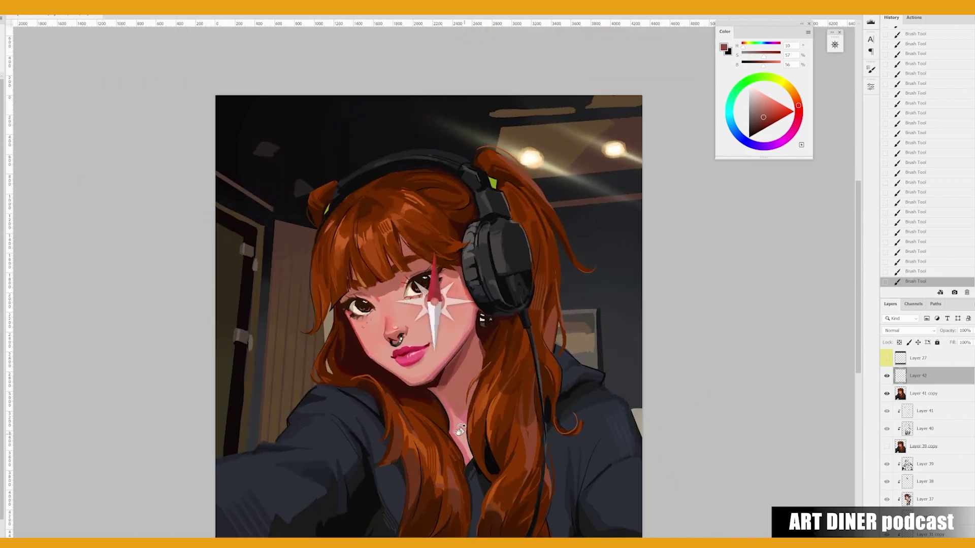
key("ctrl+s")
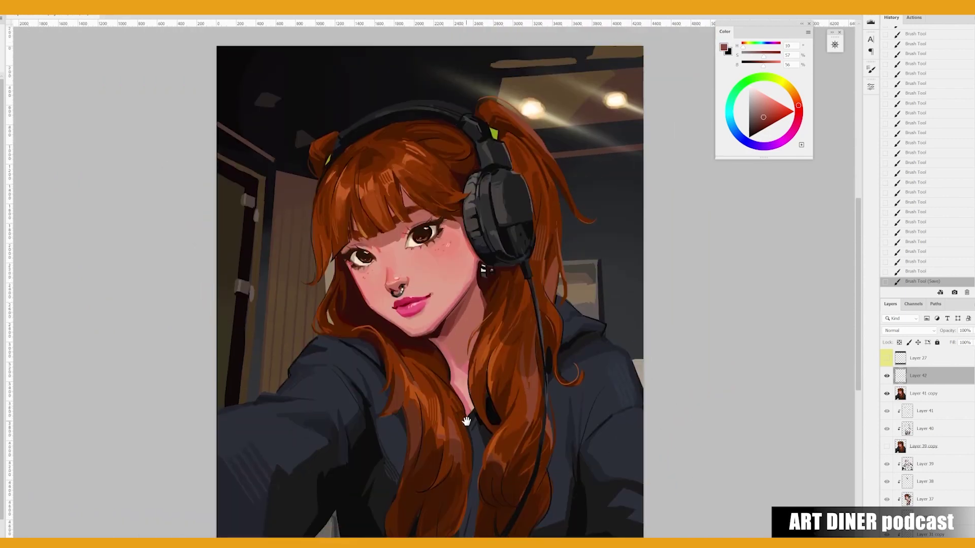
left_click(370, 219)
left_click(887, 376)
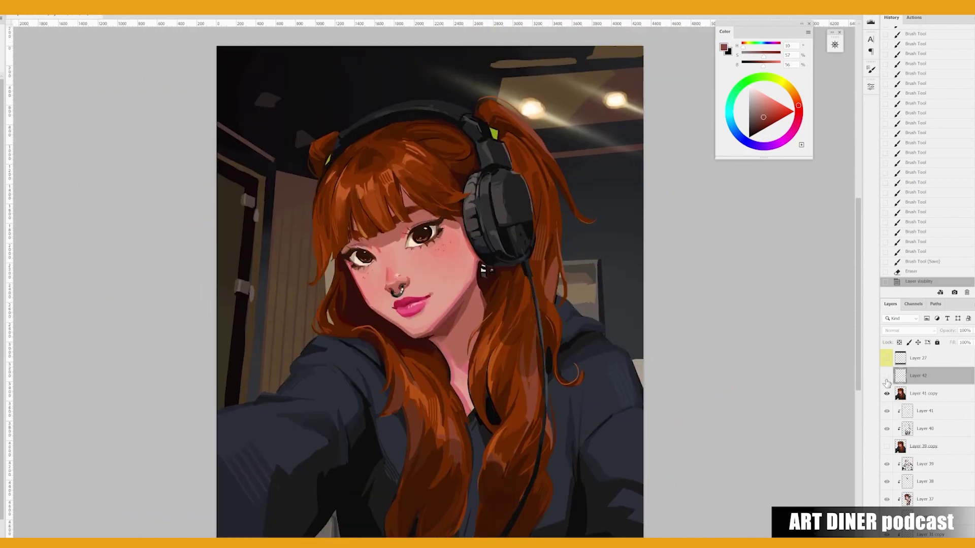
left_click(887, 376)
left_click(320, 243)
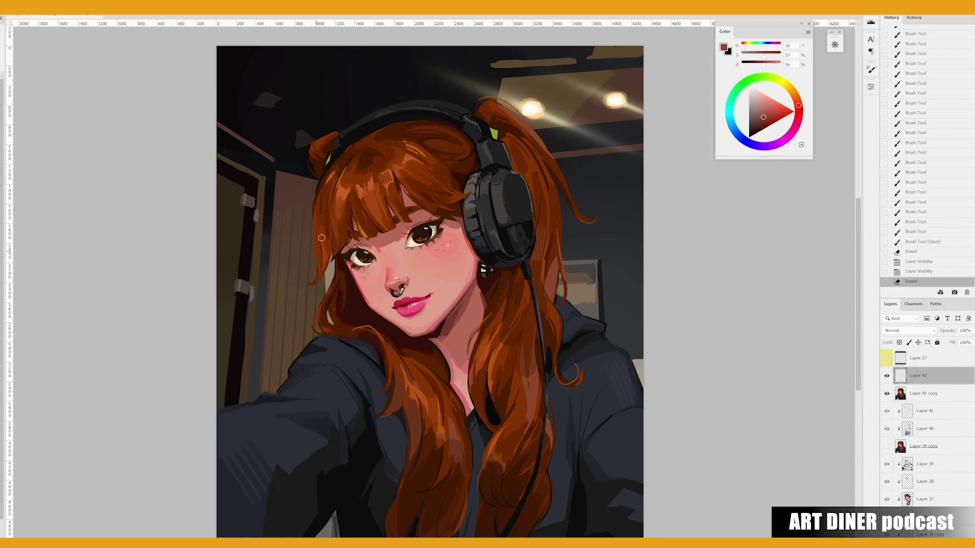
Refine the hair edge beside the far cheek with sampled skin and dark brown strokes.
left_click(332, 285, "alt")
left_click(328, 274)
left_click(354, 275)
left_click(325, 269, "alt")
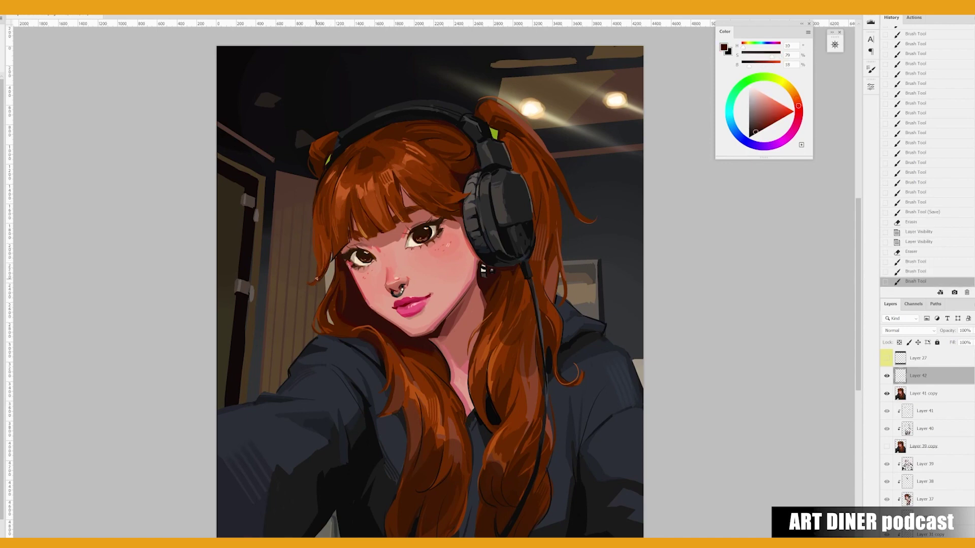
left_click_drag(323, 266, 325, 279)
left_click_drag(320, 270, 324, 281)
Add small dark line accents across the lower hair strands and hoodie, erasing the excess marks.
left_click_drag(579, 219, 599, 177)
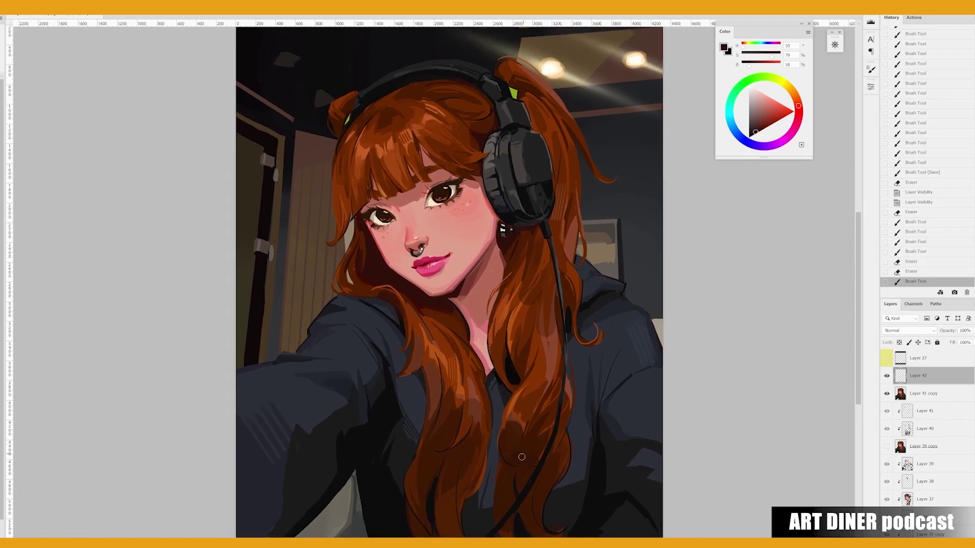
key("e")
left_click(518, 455)
key("b")
left_click(503, 442)
left_click(487, 432)
left_click(472, 422)
left_click(454, 411)
left_click(431, 397)
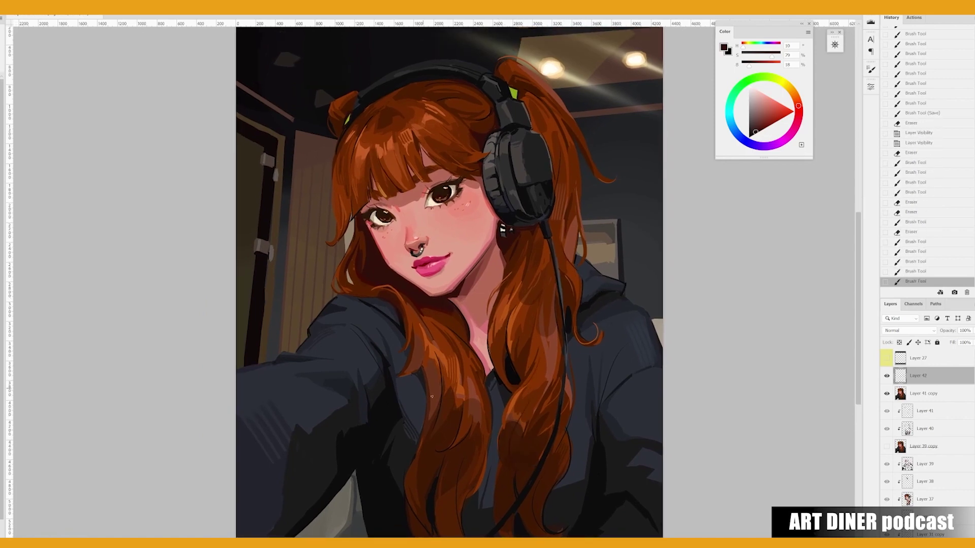
key("e")
left_click(442, 451)
left_click(442, 451)
left_click_drag(550, 420, 543, 434)
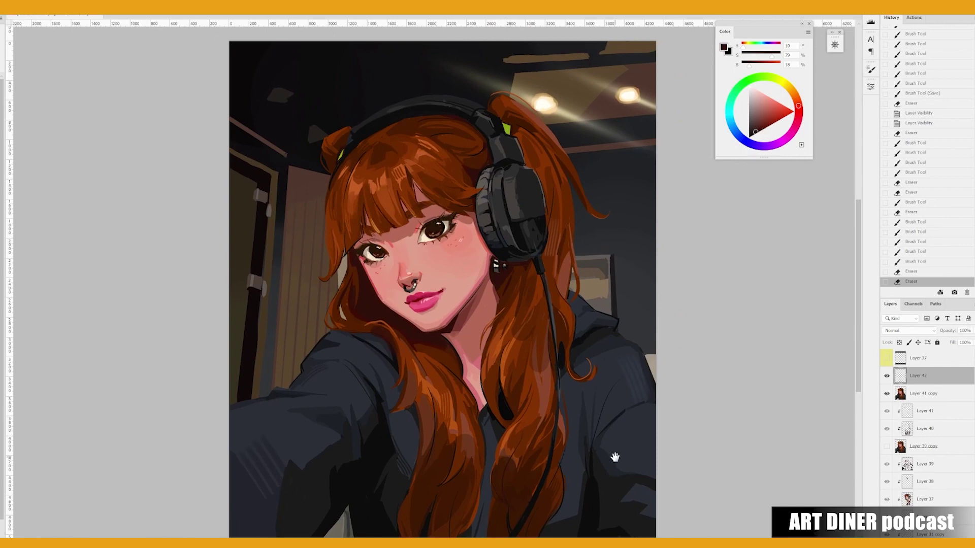
Merge a copy of the painted layers and set the new layer above it to Hard Light.
left_click_drag(949, 399, 930, 370)
key("ctrl+e")
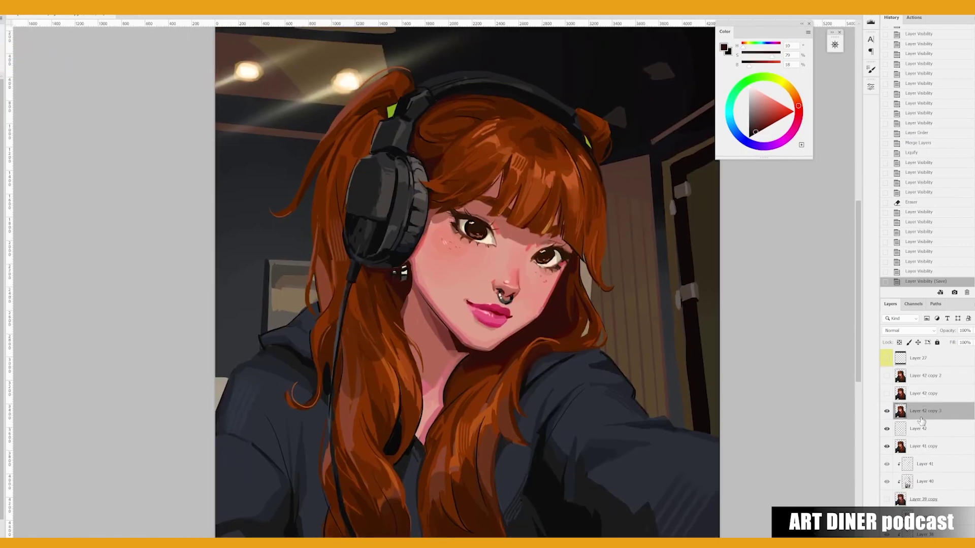
left_click(909, 331)
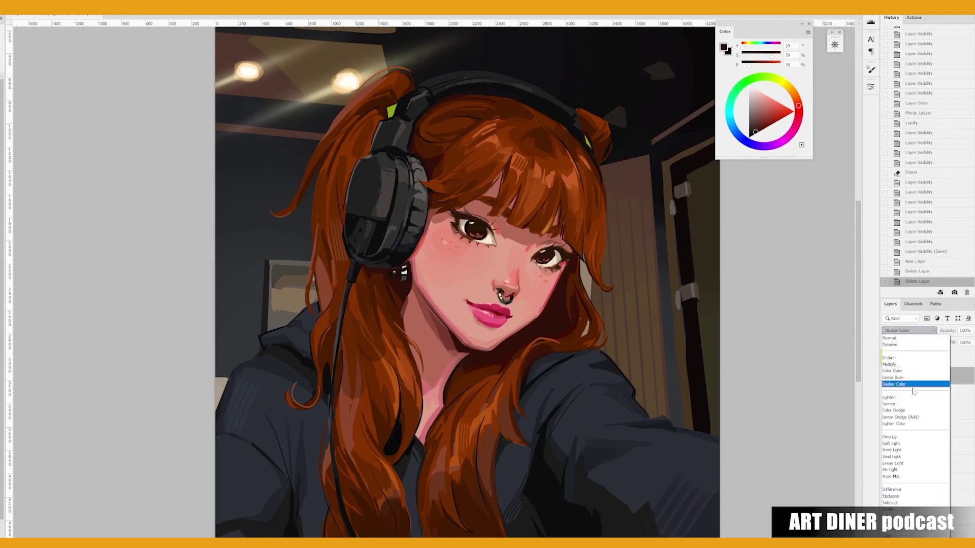
left_click(909, 453)
Choose a brush and a light orange, try a glow stroke near the ceiling lights, and undo it.
left_click(778, 99)
scroll(504, 200, "down", 2)
right_click(485, 280)
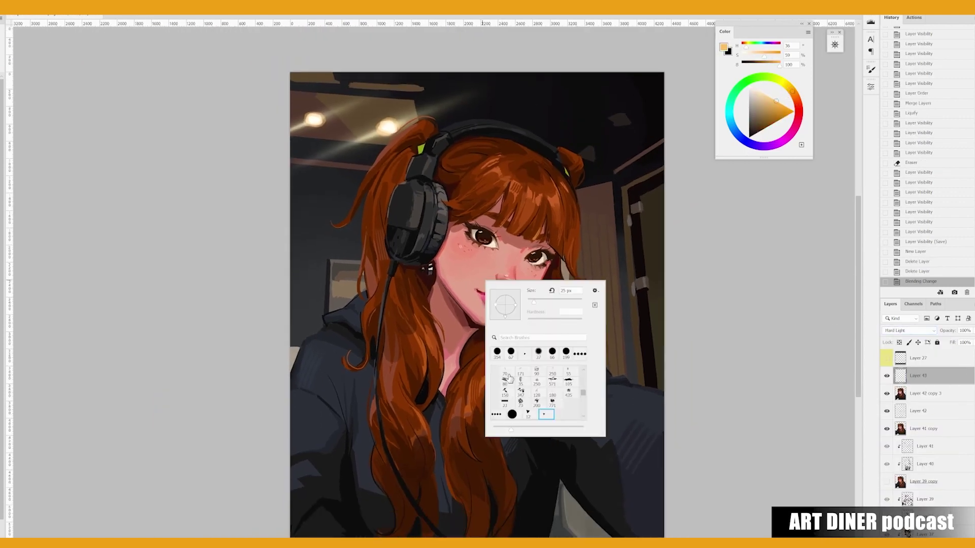
right_click(528, 204)
key("Return")
left_click_drag(366, 147, 412, 112)
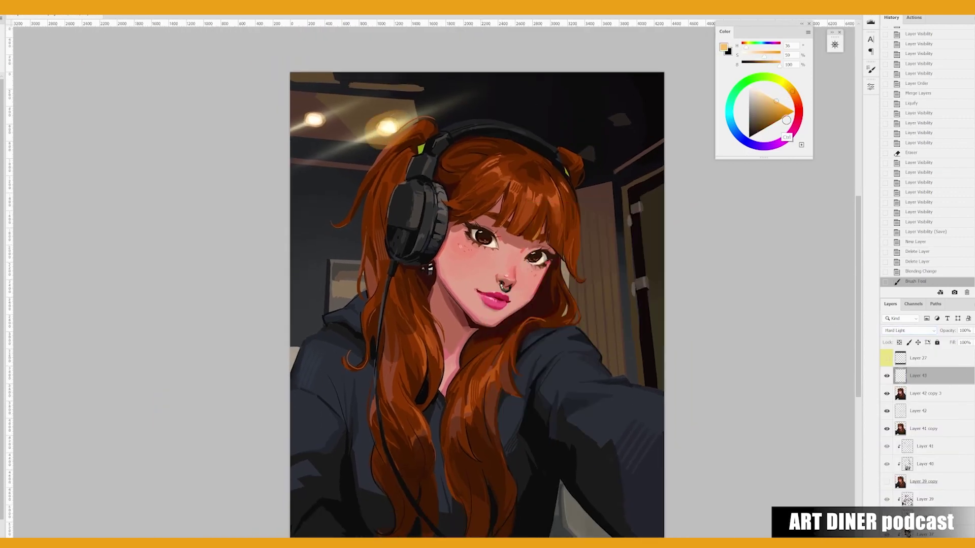
key("ctrl+z")
Paint an orange glow across the ceiling lights and headphone-side hair, and add warm touches to both irises.
left_click(779, 103)
left_click_drag(478, 89, 350, 150)
mouse_move(304, 130)
left_mouse_down()
mouse_move(355, 112)
mouse_move(418, 148)
left_mouse_up()
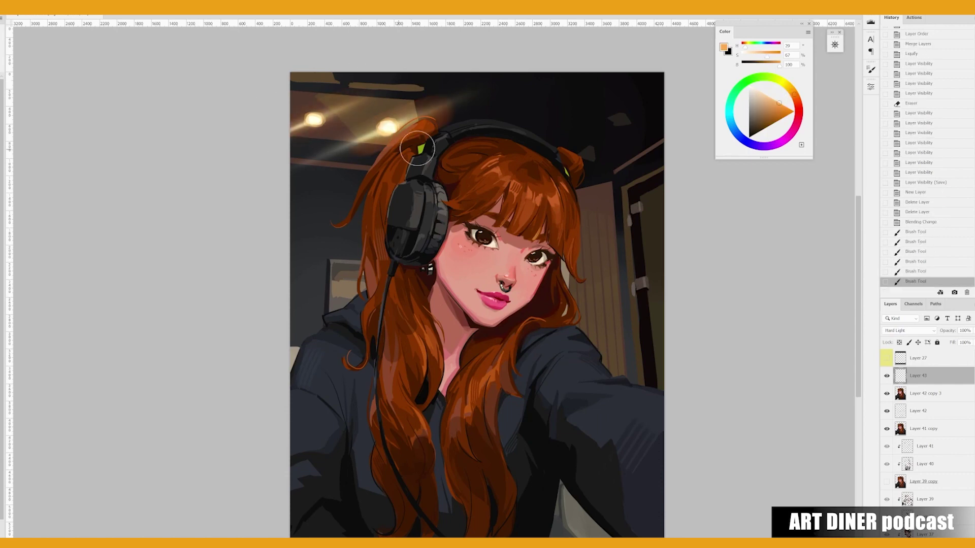
left_click_drag(339, 177, 422, 89)
left_click_drag(357, 111, 496, 153)
mouse_move(480, 229)
left_mouse_down()
mouse_move(518, 234)
mouse_move(482, 241)
mouse_move(491, 239)
left_mouse_up()
left_click_drag(528, 250, 534, 255)
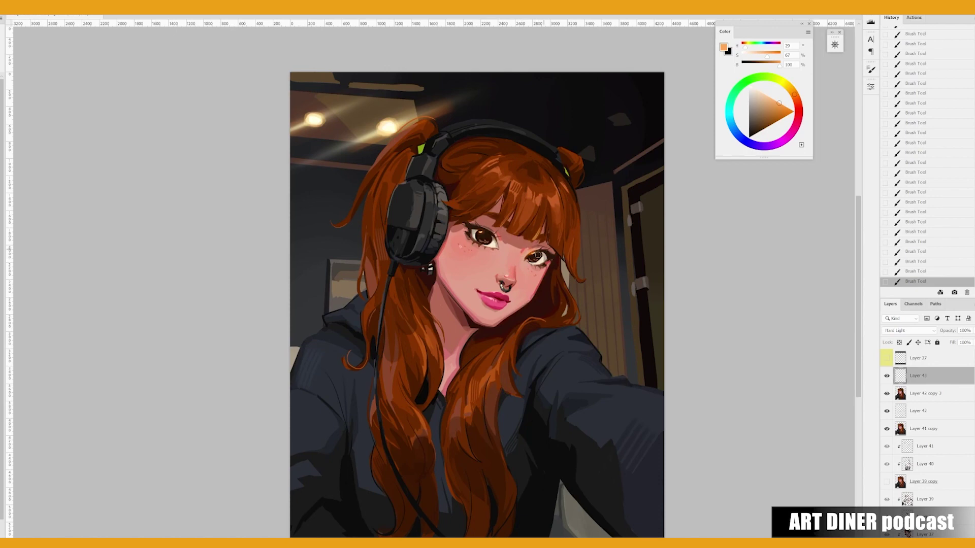
Paint red-orange and light orange highlights over the crown and bangs.
left_click(797, 103)
right_click(472, 227)
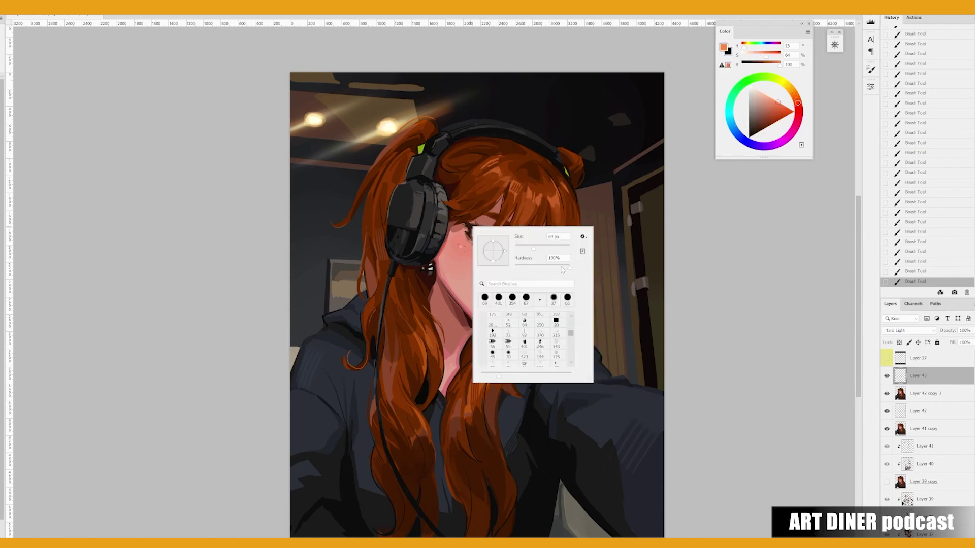
key("Escape")
mouse_move(488, 168)
left_mouse_down()
mouse_move(562, 202)
mouse_move(510, 205)
mouse_move(513, 160)
mouse_move(554, 226)
left_mouse_up()
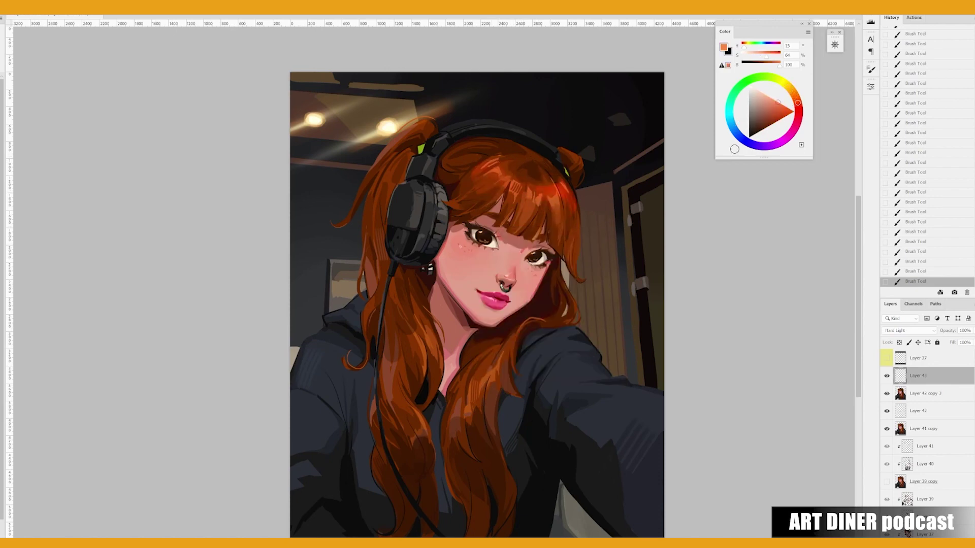
left_click(795, 94)
mouse_move(487, 163)
left_mouse_down()
mouse_move(559, 198)
mouse_move(554, 214)
left_mouse_up()
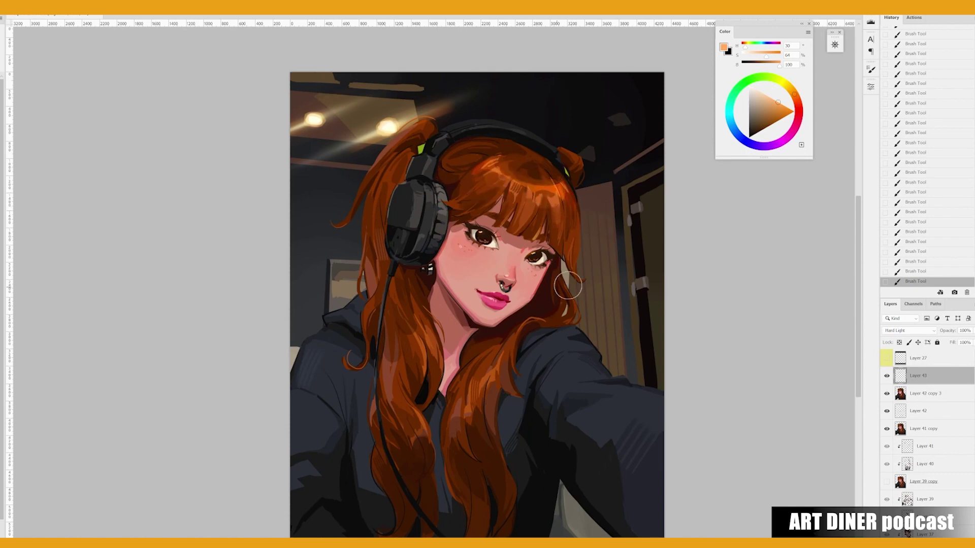
Paint red-orange light strokes along both long hair sections and the ponytail beside the headphones.
left_click(798, 104)
mouse_move(508, 350)
left_mouse_down()
mouse_move(452, 426)
mouse_move(513, 373)
left_mouse_up()
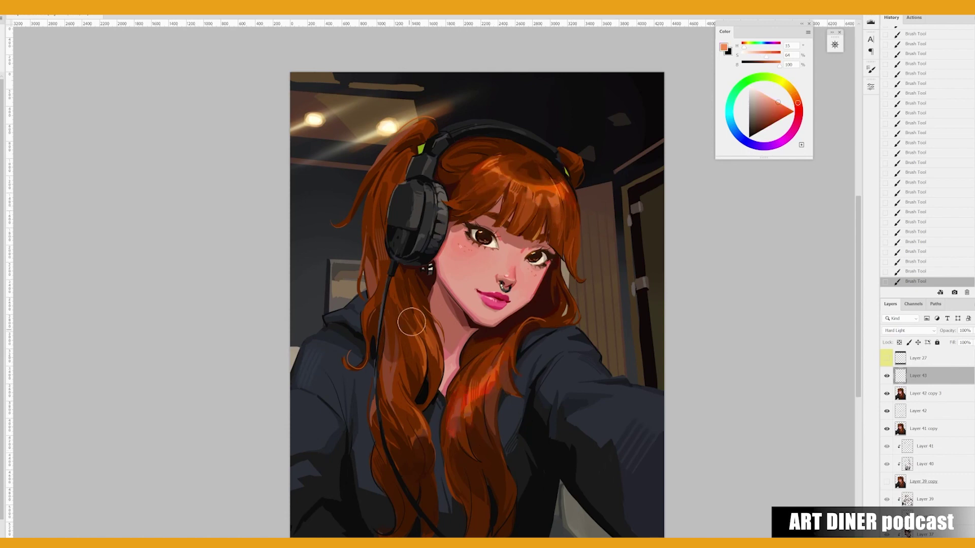
mouse_move(412, 322)
left_mouse_down()
mouse_move(429, 374)
mouse_move(437, 363)
mouse_move(389, 376)
mouse_move(413, 442)
mouse_move(387, 395)
mouse_move(417, 446)
left_mouse_up()
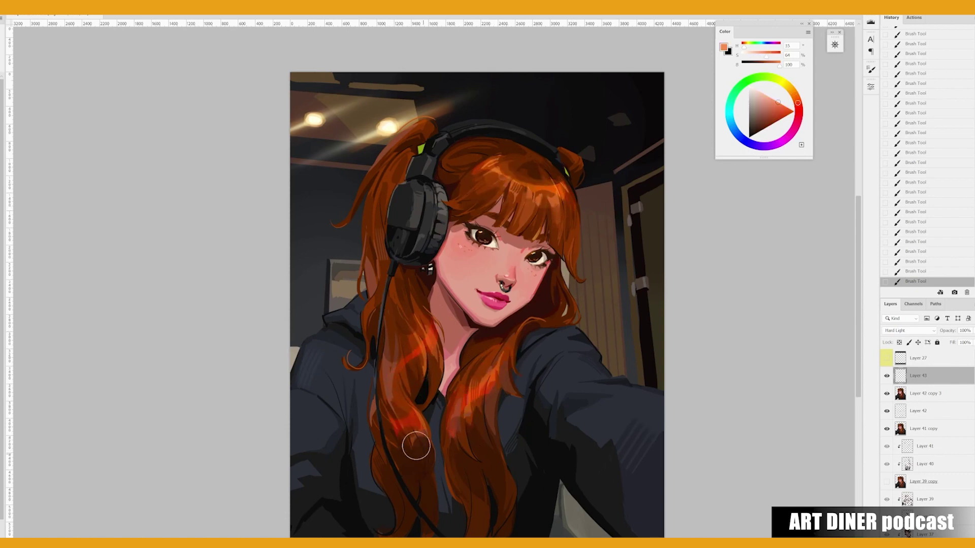
mouse_move(395, 184)
left_mouse_down()
mouse_move(402, 156)
mouse_move(364, 176)
mouse_move(372, 229)
mouse_move(381, 200)
mouse_move(435, 224)
mouse_move(397, 168)
mouse_move(386, 191)
mouse_move(401, 157)
mouse_move(359, 252)
left_mouse_up()
Warm the highlights on both long hair sections with light orange strokes.
left_click(796, 95)
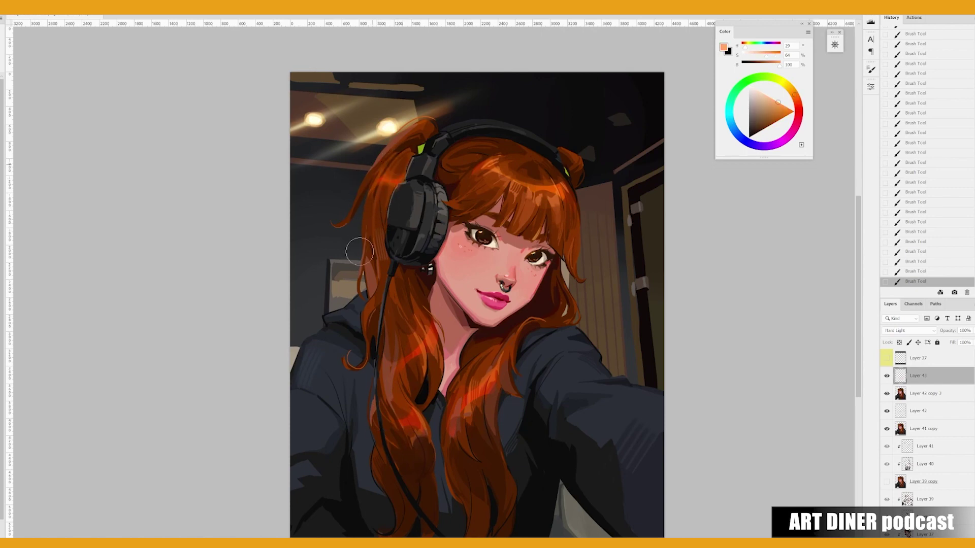
mouse_move(408, 346)
left_mouse_down()
mouse_move(425, 369)
mouse_move(417, 362)
mouse_move(411, 392)
left_mouse_up()
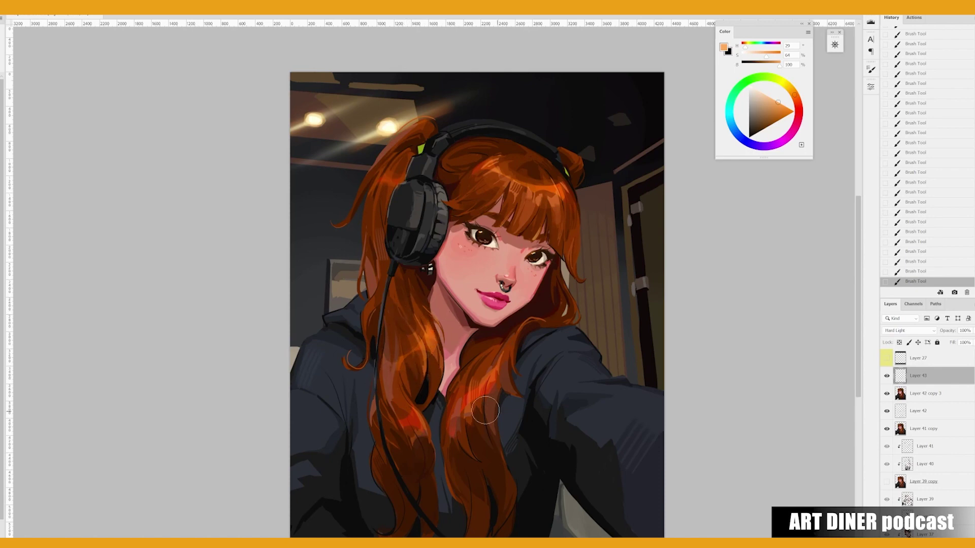
mouse_move(485, 411)
left_mouse_down()
mouse_move(455, 378)
mouse_move(445, 396)
mouse_move(497, 408)
mouse_move(479, 425)
mouse_move(513, 371)
left_mouse_up()
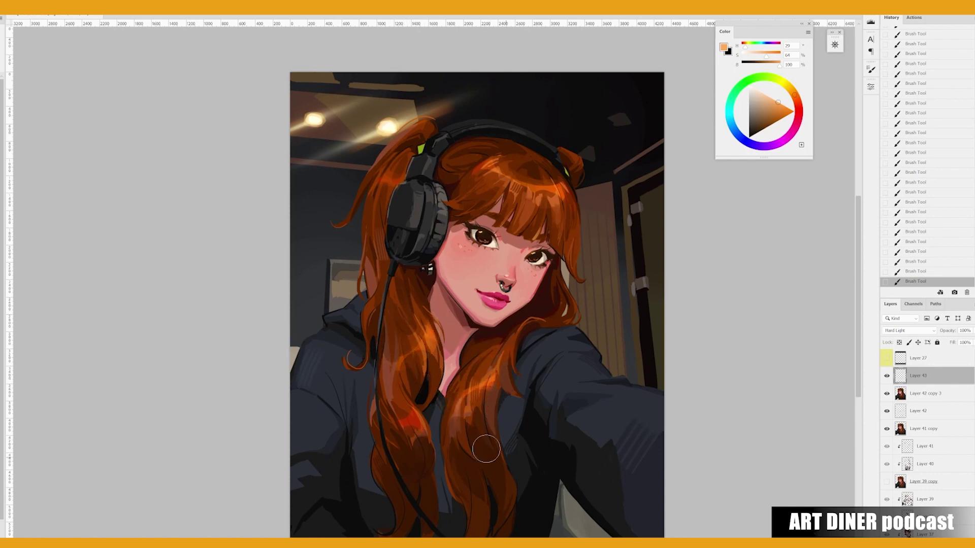
mouse_move(417, 446)
left_mouse_down()
mouse_move(417, 423)
mouse_move(391, 407)
mouse_move(388, 442)
mouse_move(417, 451)
left_mouse_up()
Paint saturated orange-red strokes across the bangs and along the far cheek and jaw edge.
left_click_drag(798, 106, 797, 100)
mouse_move(482, 167)
left_mouse_down()
mouse_move(564, 201)
mouse_move(518, 218)
mouse_move(542, 203)
left_mouse_up()
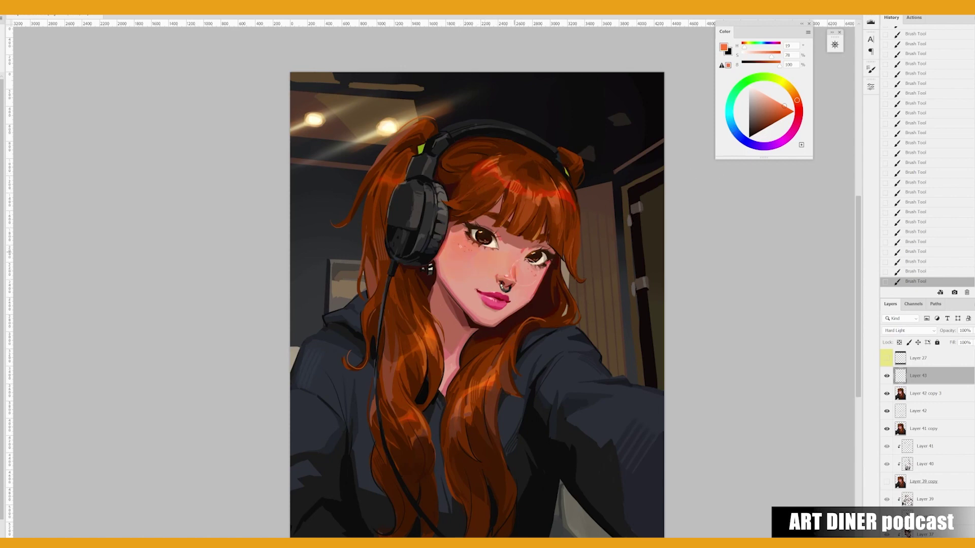
mouse_move(557, 297)
left_mouse_down()
mouse_move(538, 284)
mouse_move(503, 313)
left_mouse_up()
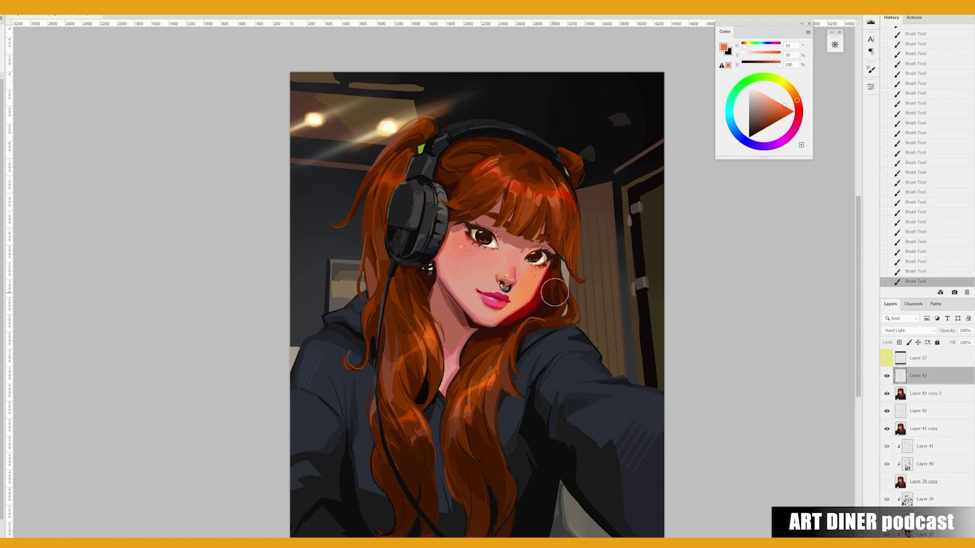
mouse_move(555, 293)
left_mouse_down()
mouse_move(512, 326)
mouse_move(556, 296)
left_mouse_up()
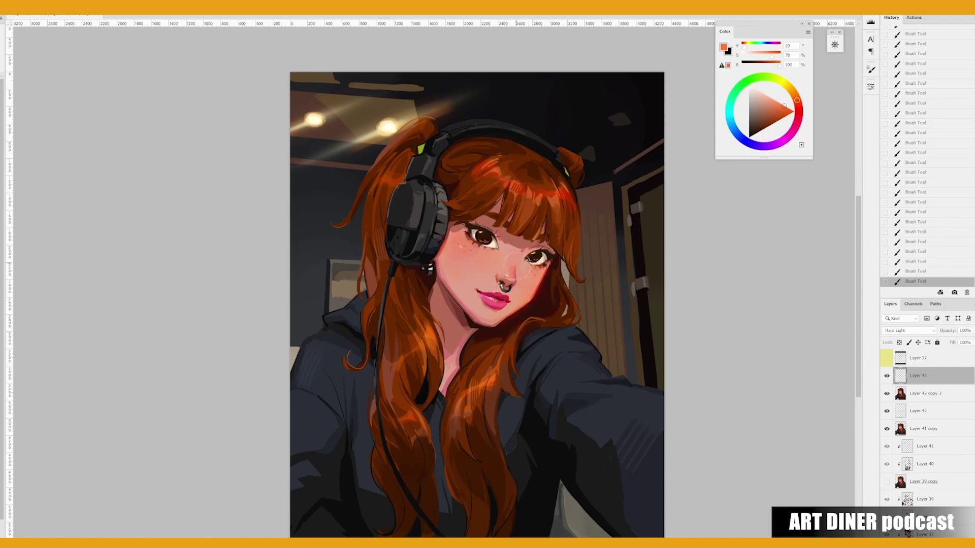
Adjust the brush and add small red accents to the nose, the lower ear cup edge and an iris.
right_click(508, 269)
left_click(483, 230)
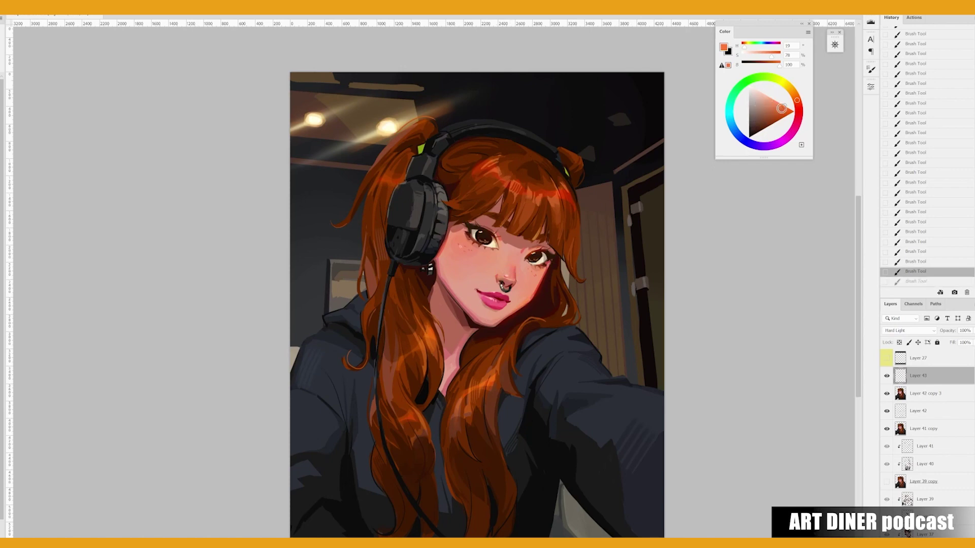
left_click(511, 265, "alt")
left_click_drag(510, 265, 512, 260)
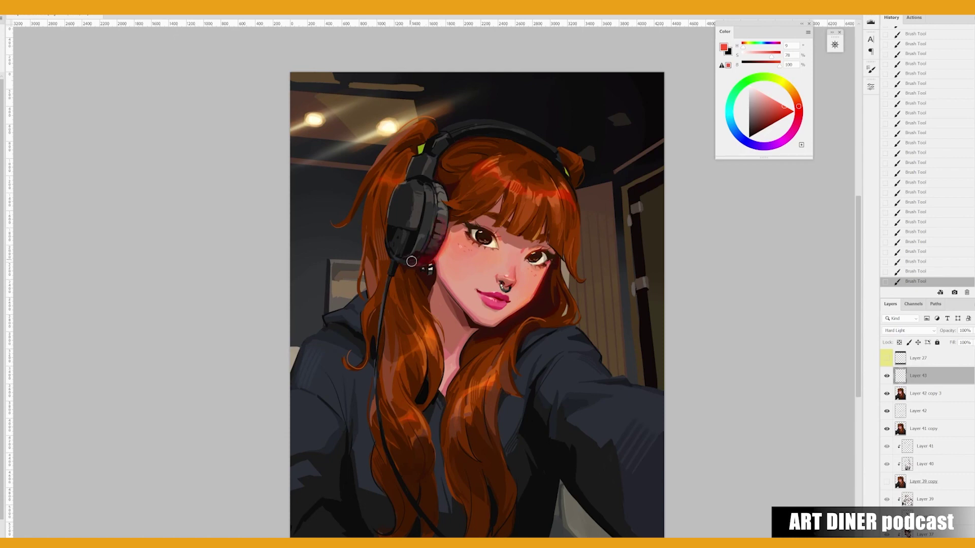
right_click(519, 225)
left_click_drag(481, 237, 484, 241)
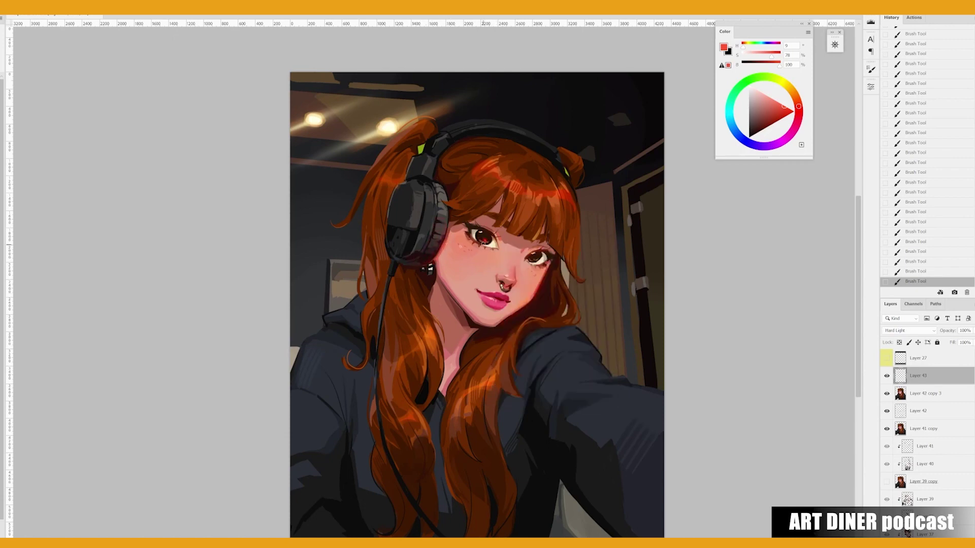
Lower the Hard Light layer's opacity to 58% and compare the painting with the layer hidden and shown.
right_click(533, 307)
key("Escape")
left_click_drag(947, 331, 929, 332)
left_click(887, 376)
left_click(887, 376)
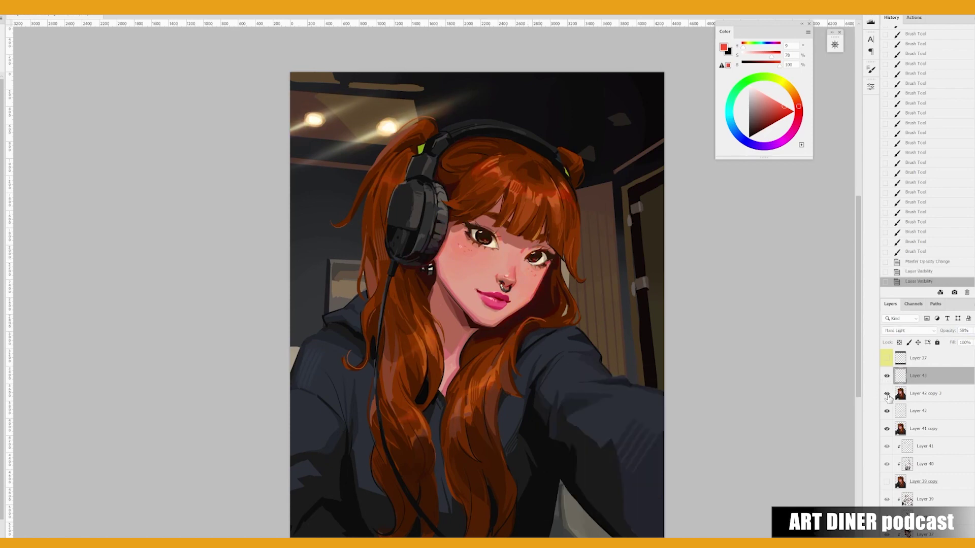
Create a new layer, paint a large soft orange glow over the bangs, and release its clipping mask.
key("ctrl+shift+alt+n")
key("ctrl+alt+g")
right_click(523, 336)
left_click(541, 442)
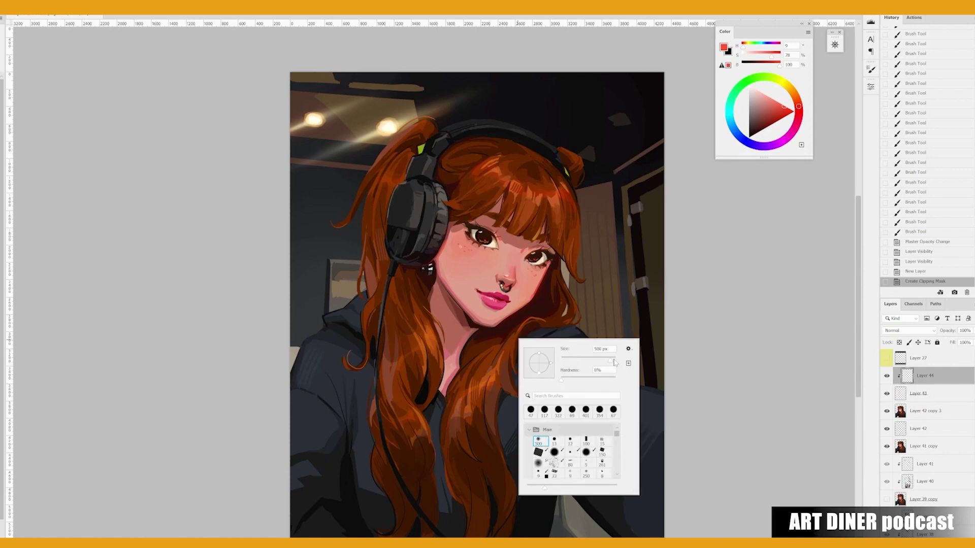
key("Return")
left_click_drag(798, 98, 793, 91)
left_click_drag(487, 152, 533, 203)
key("ctrl+alt+g")
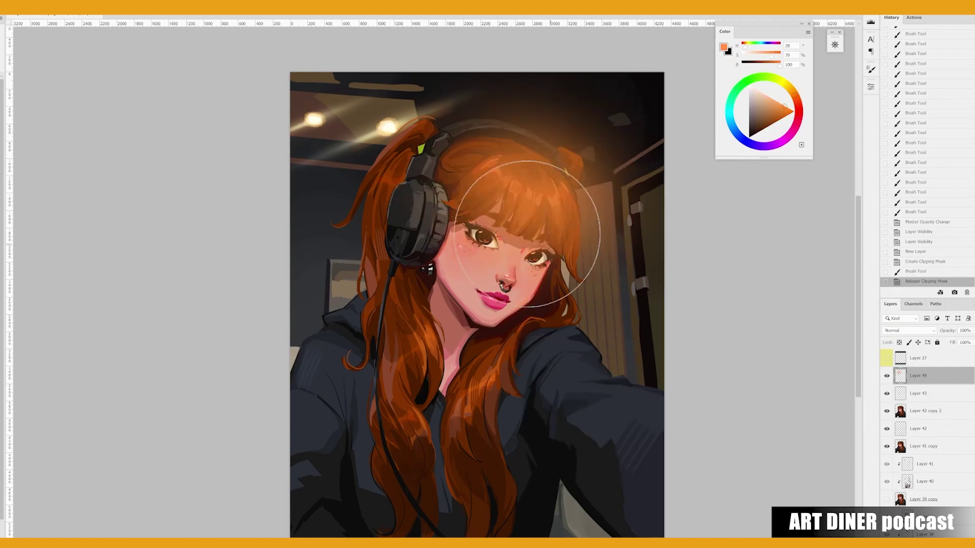
Cover the bangs, ponytail and long hair sections with broad soft orange strokes, adjusting the brush size.
right_click(536, 207)
key("Return")
mouse_move(507, 168)
left_mouse_down()
mouse_move(446, 152)
mouse_move(554, 213)
left_mouse_up()
right_click(519, 190)
key("Return")
left_click_drag(422, 132, 376, 264)
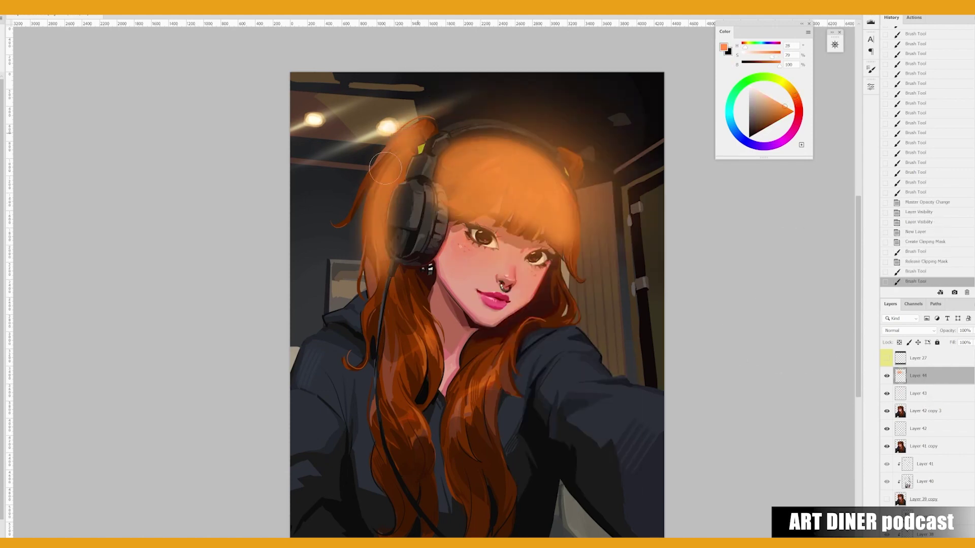
left_click_drag(376, 152, 432, 503)
left_click_drag(447, 330, 508, 488)
left_click_drag(488, 304, 563, 351)
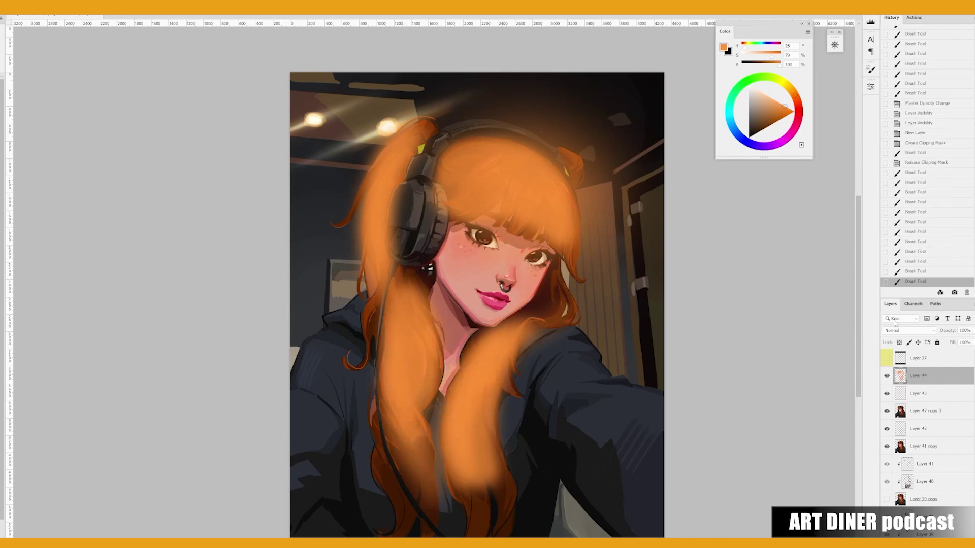
Set the orange hair layer to Overlay at 9% opacity and compare it hidden and shown.
left_click(909, 331)
left_click(912, 373)
left_click_drag(947, 331, 937, 331)
left_click(886, 376)
left_click(886, 376)
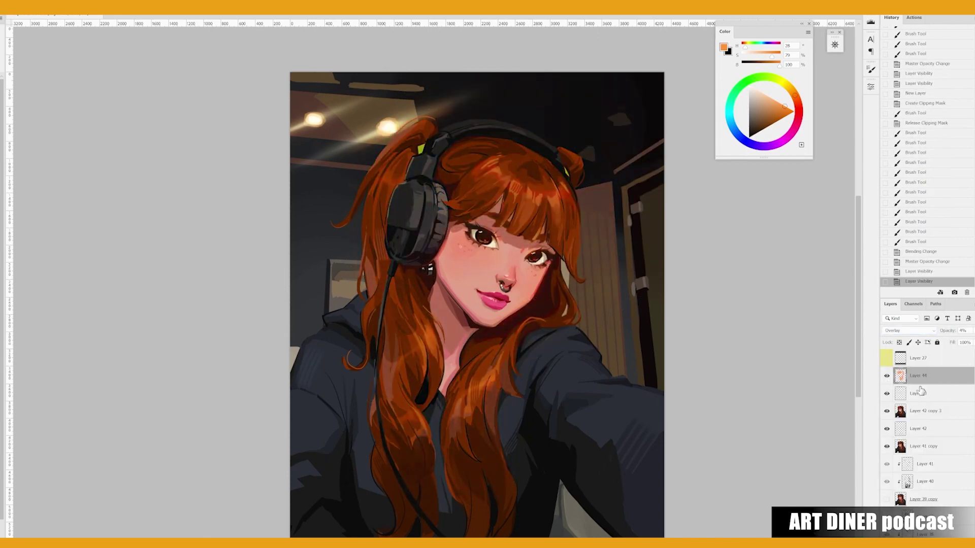
Raise the orange hair layer's opacity to 31% and shift its hue to about +23 with Hue/Saturation.
key("ctrl+u")
left_click(775, 394)
key("3")
key("1")
key("ctrl+u")
left_click_drag(678, 421, 690, 426)
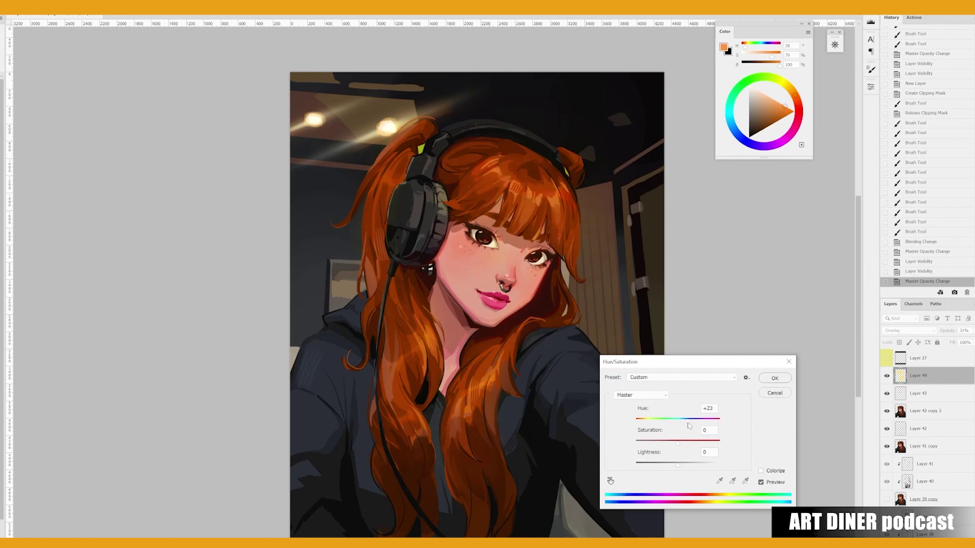
left_click(768, 383)
Compare the recolored Overlay hair layer hidden and shown, and lower its opacity to 17%.
left_click(887, 376)
left_click(886, 375)
left_click_drag(949, 332, 941, 334)
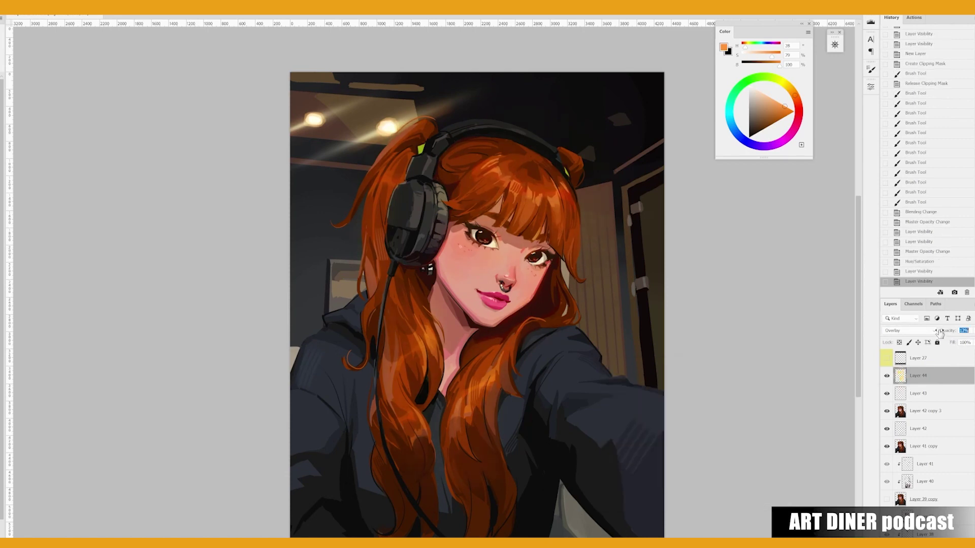
Erase the Overlay glow around the edge of the bangs and near the shoulder, and compare the layer hidden and shown.
left_click(525, 245)
key("e")
left_click(525, 246)
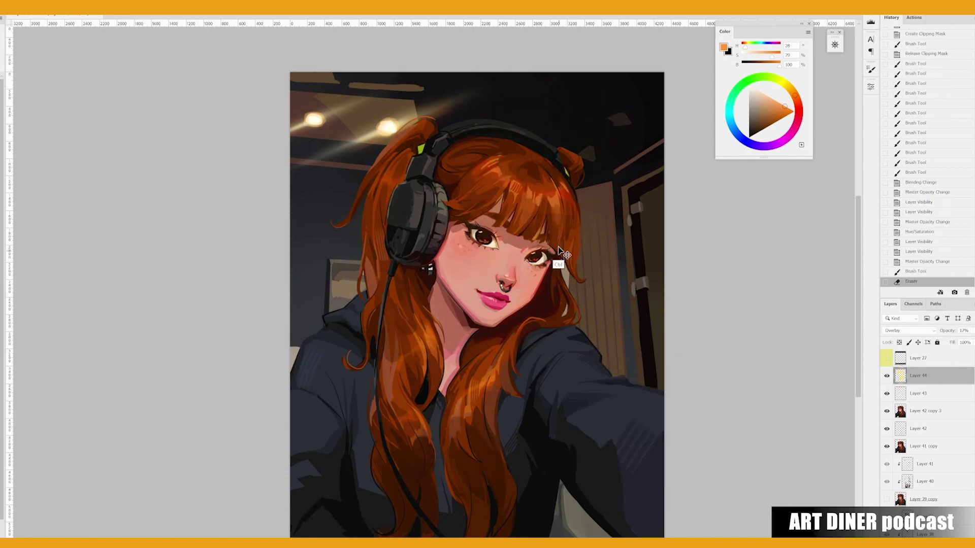
left_click(561, 346)
left_click(887, 376)
left_click(887, 376)
Erase spots of the Overlay glow along both long hair sections and around the headphones, and compare the layer hidden and shown.
left_click(527, 442)
left_click(496, 486)
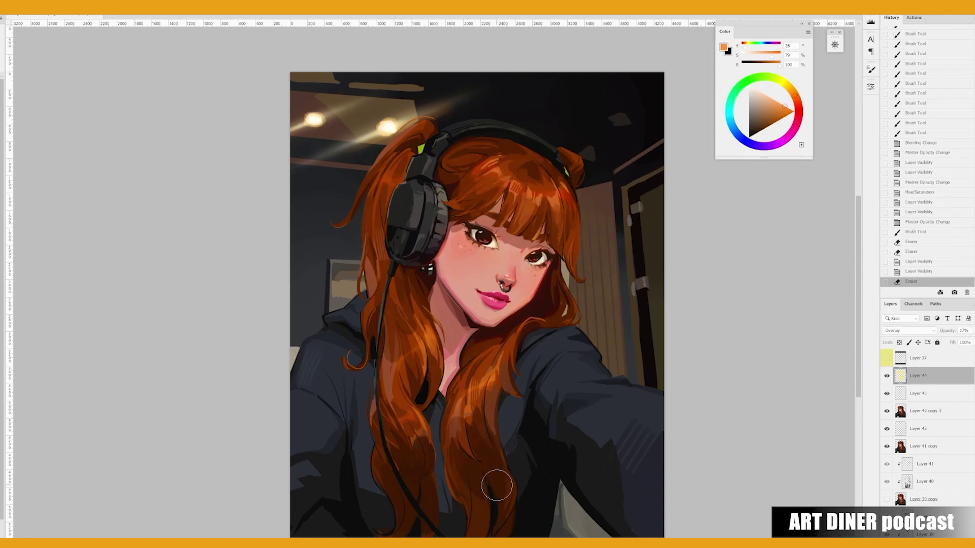
left_click(404, 473)
left_click(393, 270)
left_click(547, 296)
left_click(478, 380)
left_click(405, 248)
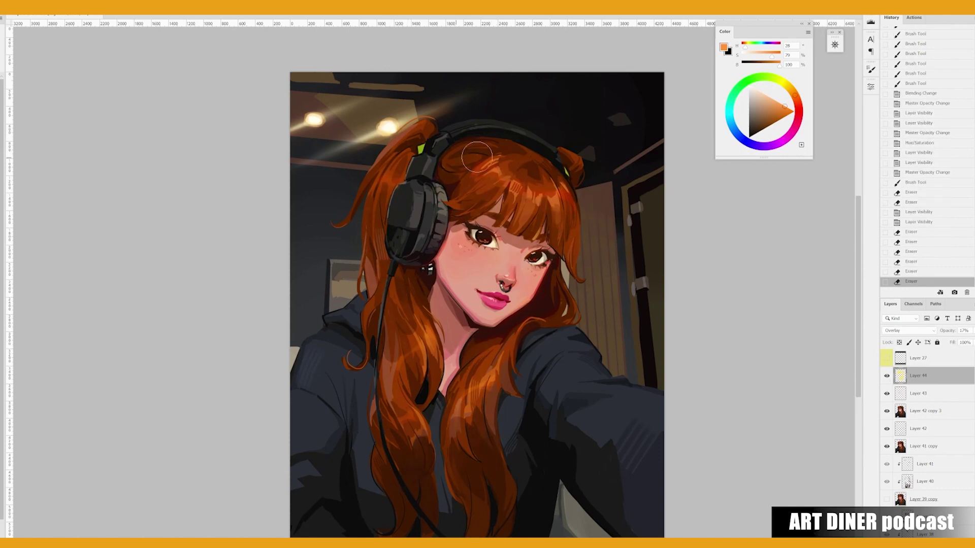
left_click(887, 376)
left_click(886, 376)
Erase more glow from the hair beside the neck, and compare the Hard Light and Overlay layers hidden and shown.
left_click(485, 378)
left_click(463, 411)
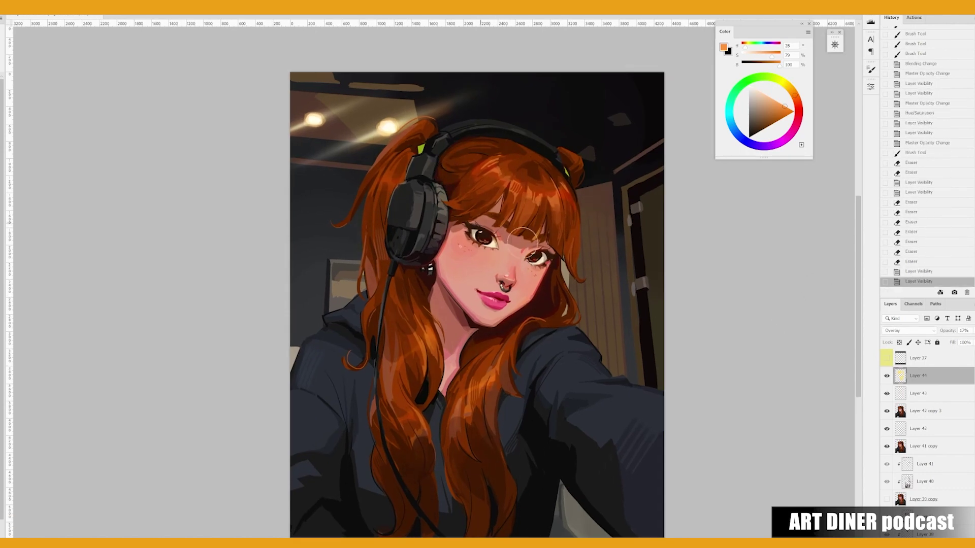
left_click(447, 292)
left_click(918, 394)
left_click(886, 394)
left_click(887, 393)
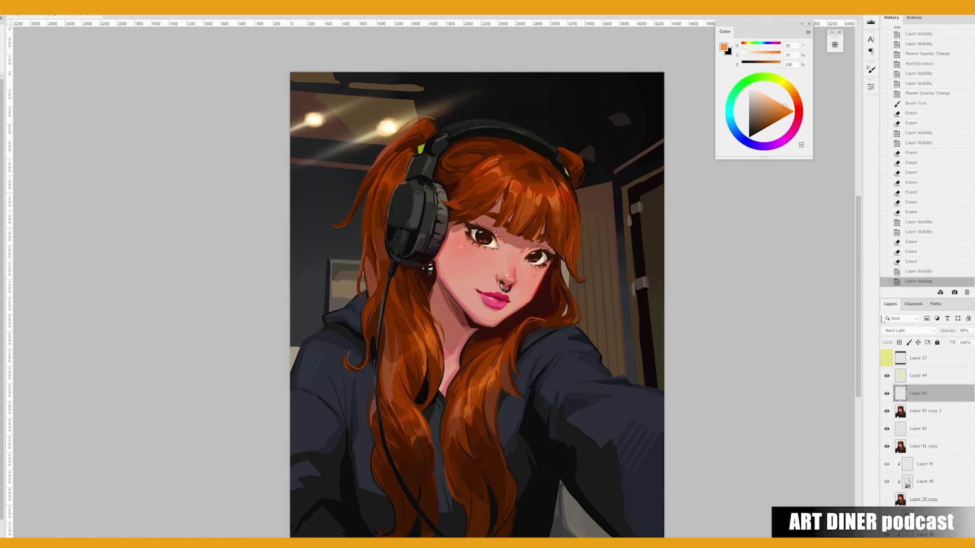
left_click(918, 376)
left_click(887, 376)
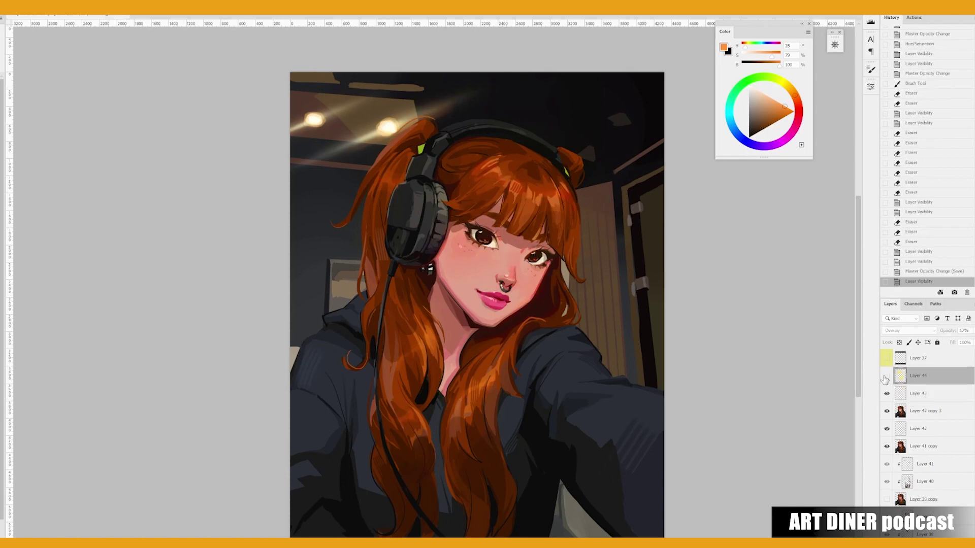
left_click(886, 376)
Erase the Overlay glow from the dark gap in the long hair, the crown, the ponytail and the lower strands.
left_click(426, 391)
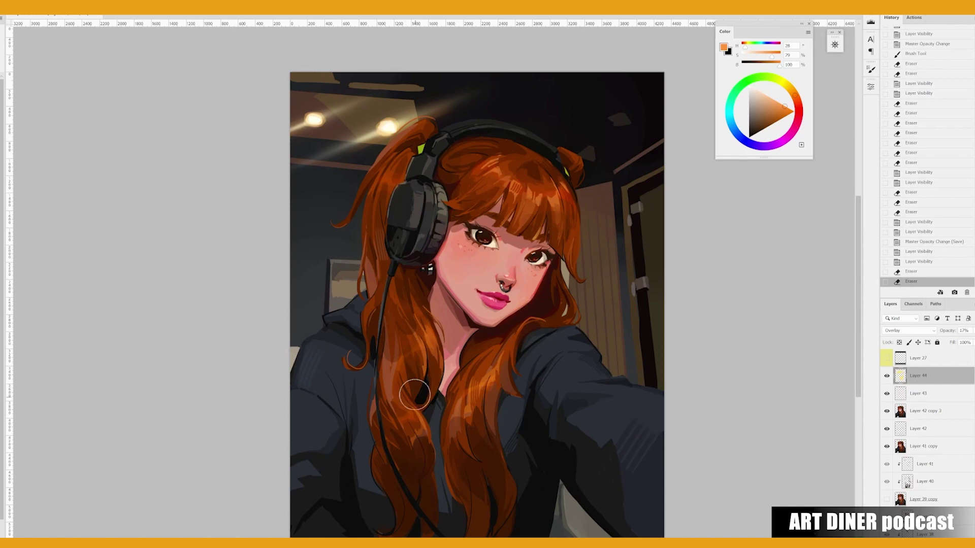
left_click(424, 401)
left_click(420, 396)
left_click(461, 218)
left_click(517, 169)
left_click(405, 158)
left_click(373, 214)
left_click(464, 161)
left_click(391, 154)
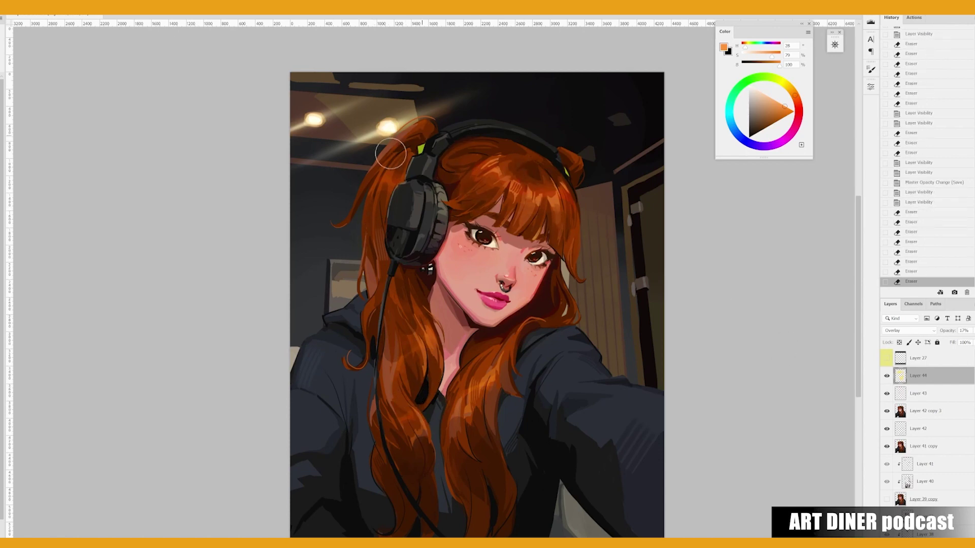
left_click(886, 376)
left_click(887, 376)
left_click(482, 430)
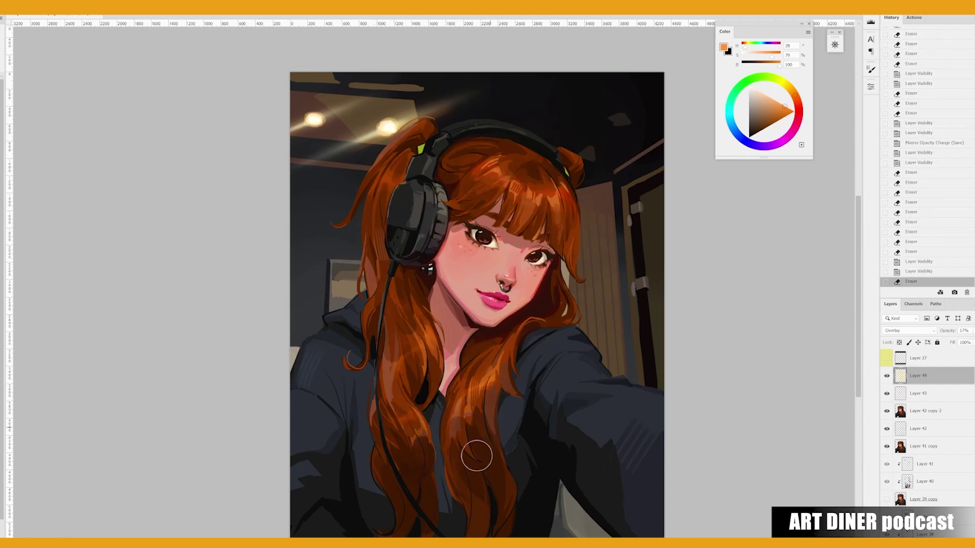
left_click(476, 456)
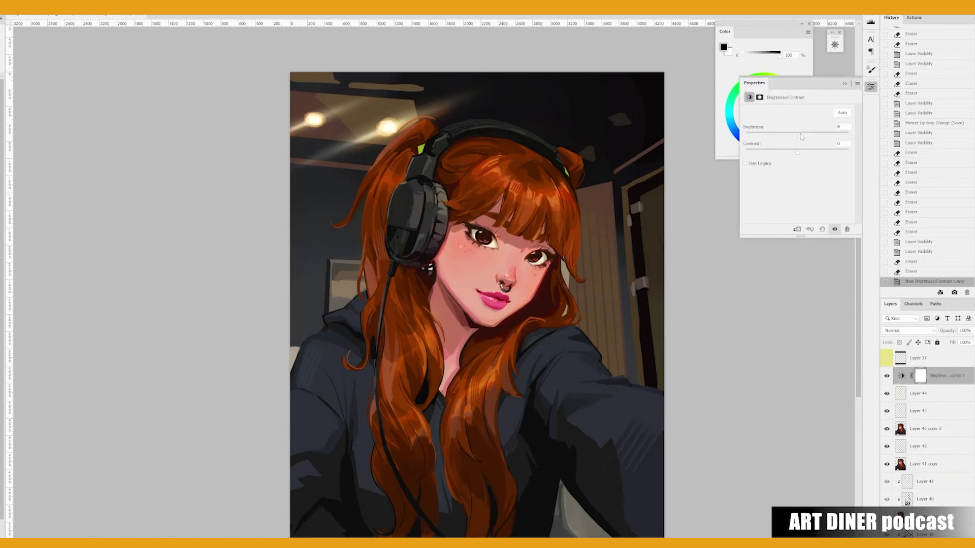
Add a Brightness/Contrast adjustment layer over the painting with brightness 15 and contrast 9.
left_click_drag(797, 136, 802, 136)
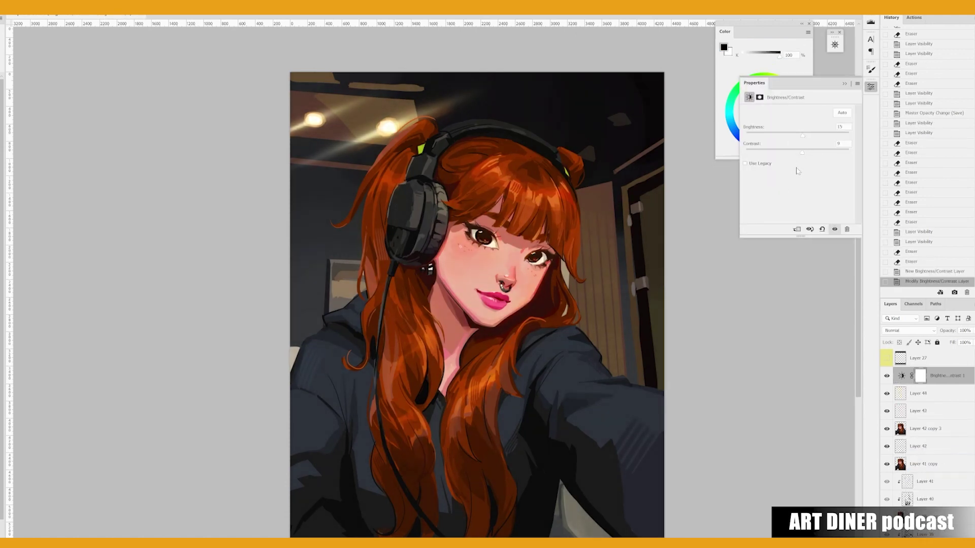
Select the background layers beneath Layer 36 and merge them into a duplicate layer above Layer 35.
scroll(924, 432, "down", 5)
left_click(924, 476)
left_click(924, 493, "shift")
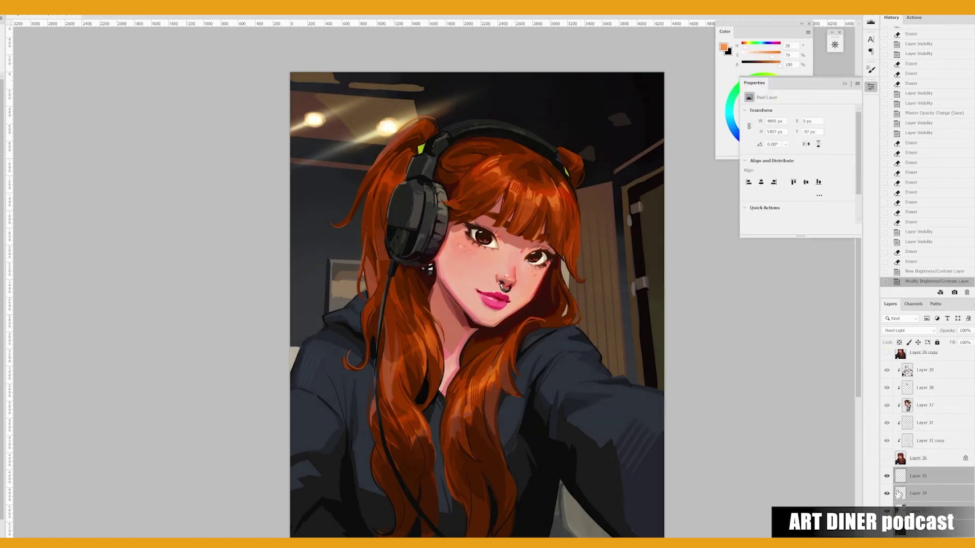
left_click(886, 493)
left_click(886, 494)
key("ctrl+alt+e")
Apply a Gaussian Blur to the merged background copy.
left_click(10, 7)
mouse_move(51, 93)
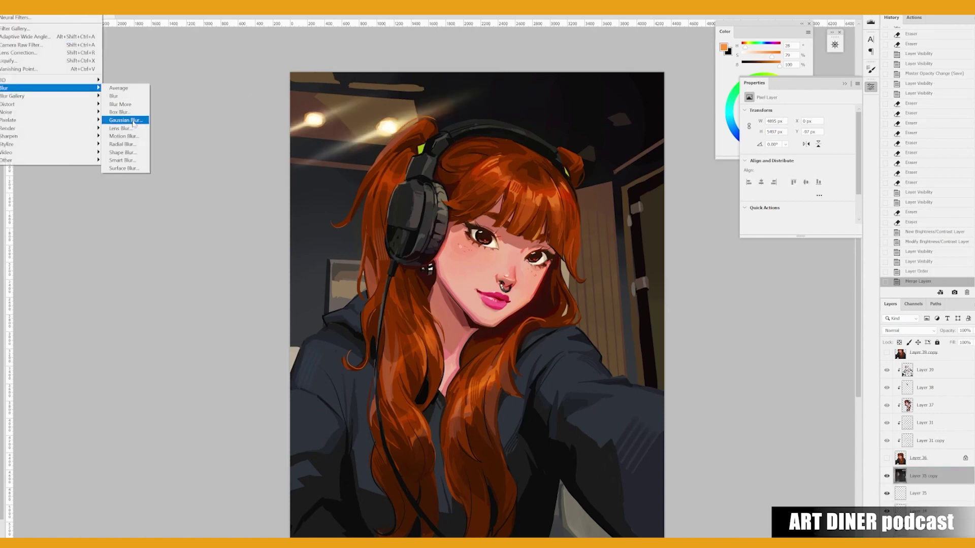
left_click(125, 122)
left_click(820, 269)
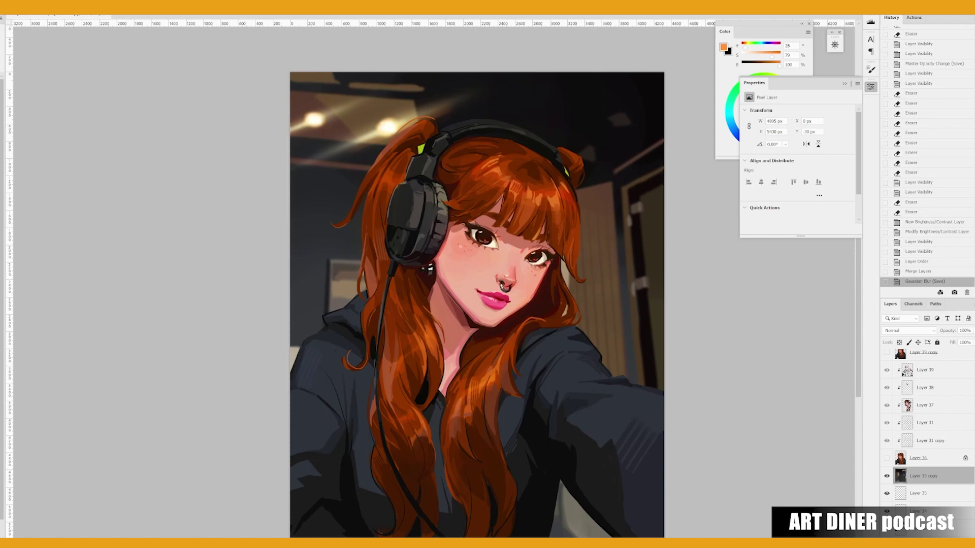
Try a Levels adjustment layer above the blurred background, pulling the white and black input points inward.
left_click_drag(851, 174, 845, 176)
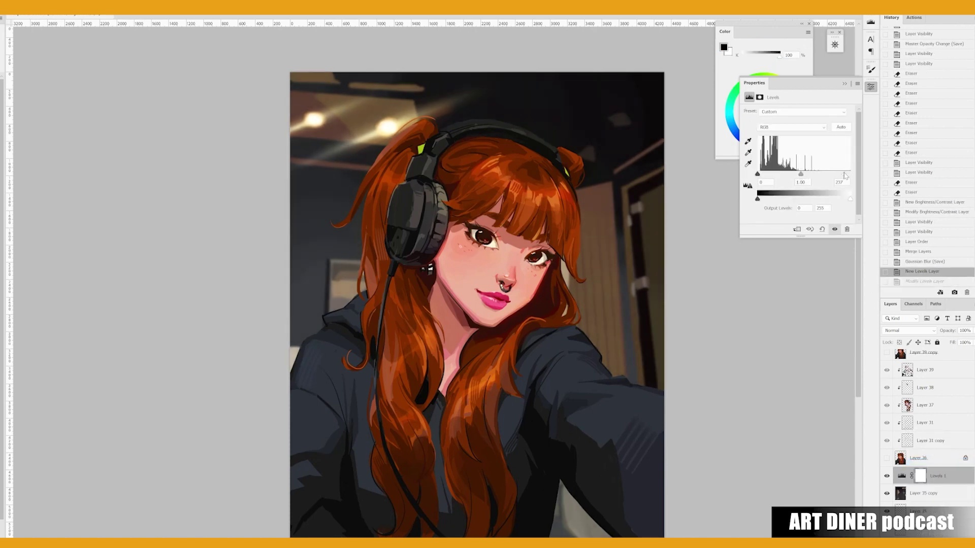
left_click_drag(757, 173, 762, 176)
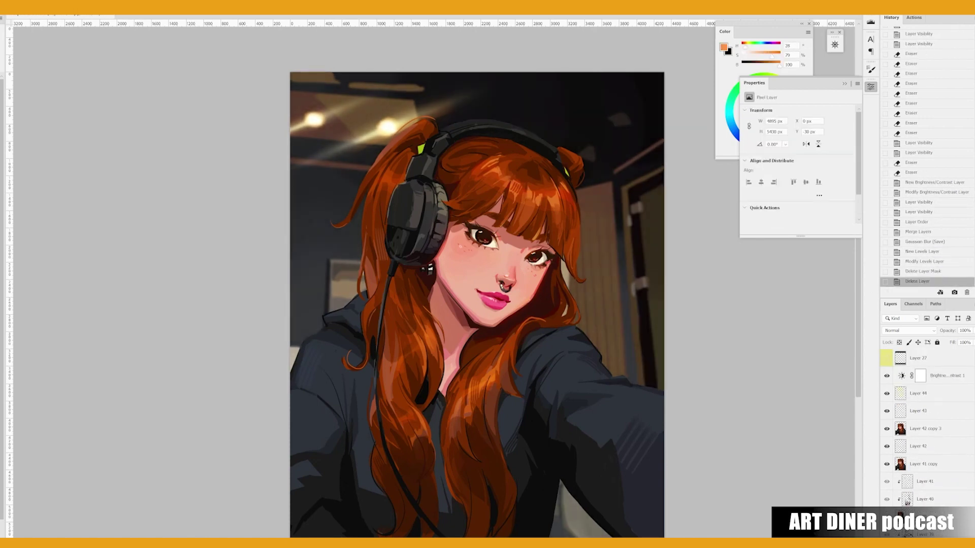
Add a Levels layer above Brightness/Contrast with input levels 9, 1.10 and 242, comparing both adjustments hidden and shown.
left_click(887, 376)
left_click(887, 375)
left_click(923, 376)
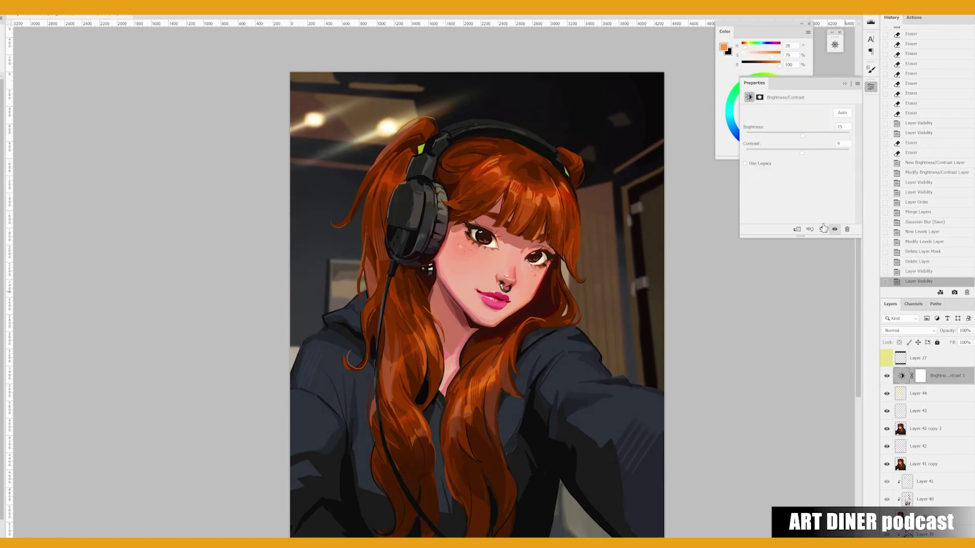
left_click_drag(804, 174, 761, 173)
left_click(887, 375)
left_click(887, 376)
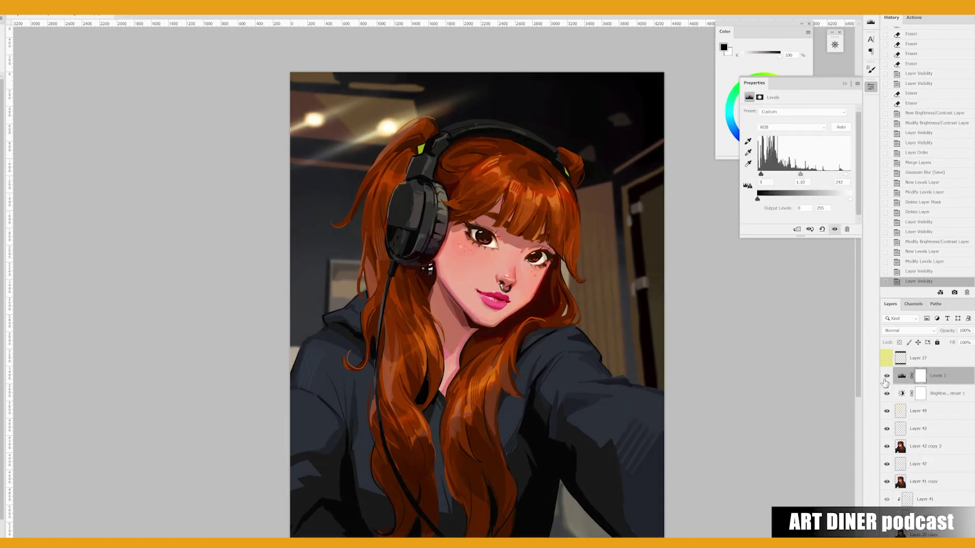
Preview the black bars of Layer 27, and shift all painting layers slightly upward with Free Transform.
left_click(887, 365)
left_click(887, 365)
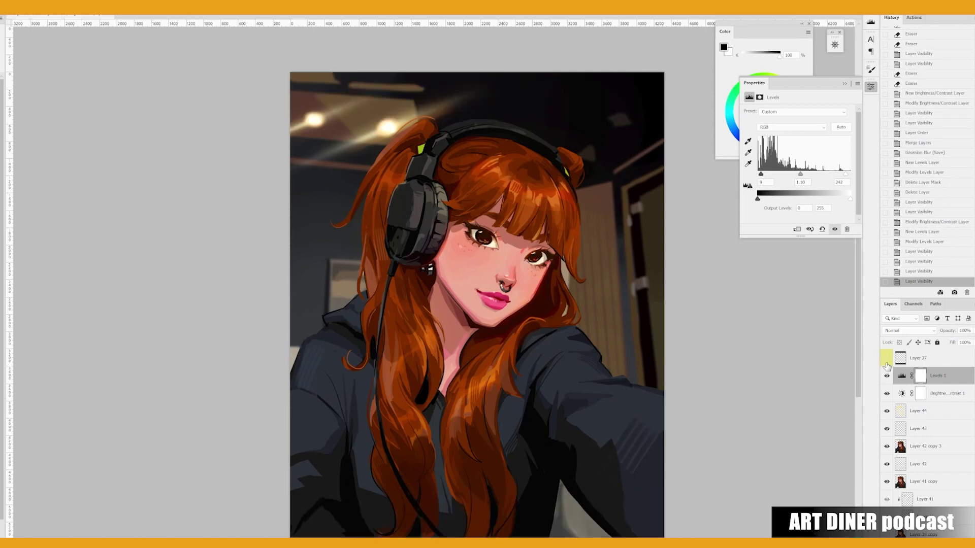
left_click(935, 416)
key("ctrl+minus")
key("ctrl+minus")
left_click_drag(562, 436, 558, 427)
key("Return")
Nudge the painting layers slightly sideways and check the framing with the black bars shown and hidden.
scroll(551, 426, "up", 1)
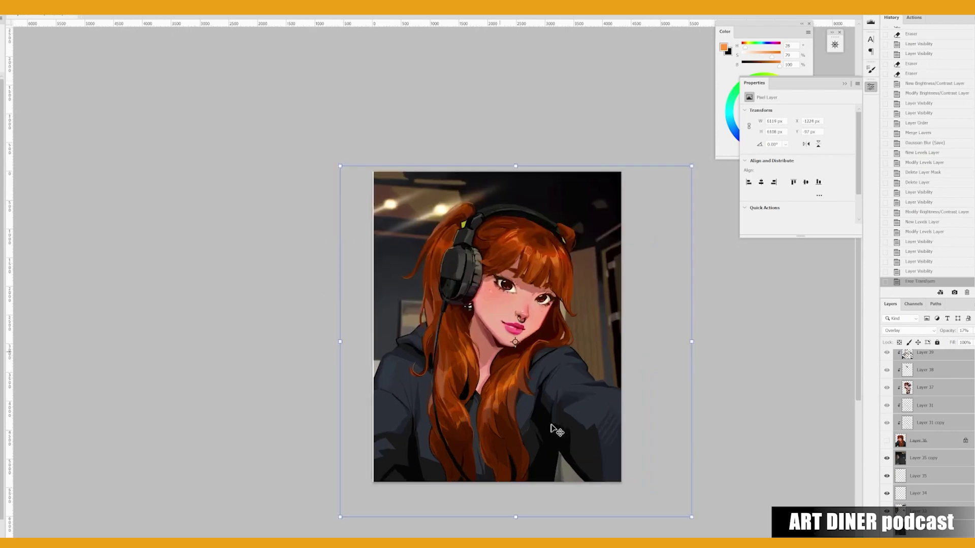
scroll(557, 431, "up", 1)
left_click_drag(480, 390, 484, 390)
scroll(924, 406, "up", 10)
left_click(887, 359)
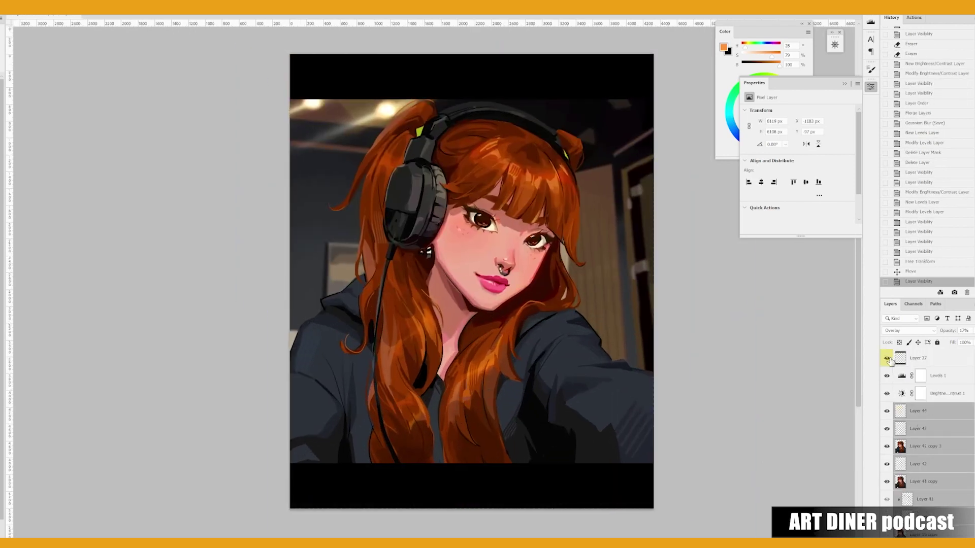
left_click(887, 359)
Rotate the selected painting layers slightly with Free Transform.
scroll(642, 387, "down", 2)
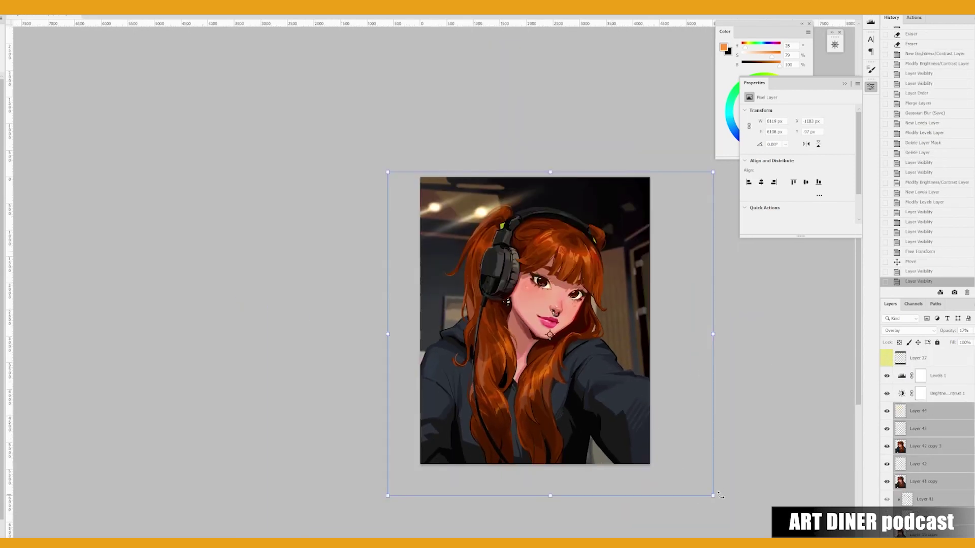
left_click_drag(713, 496, 713, 496)
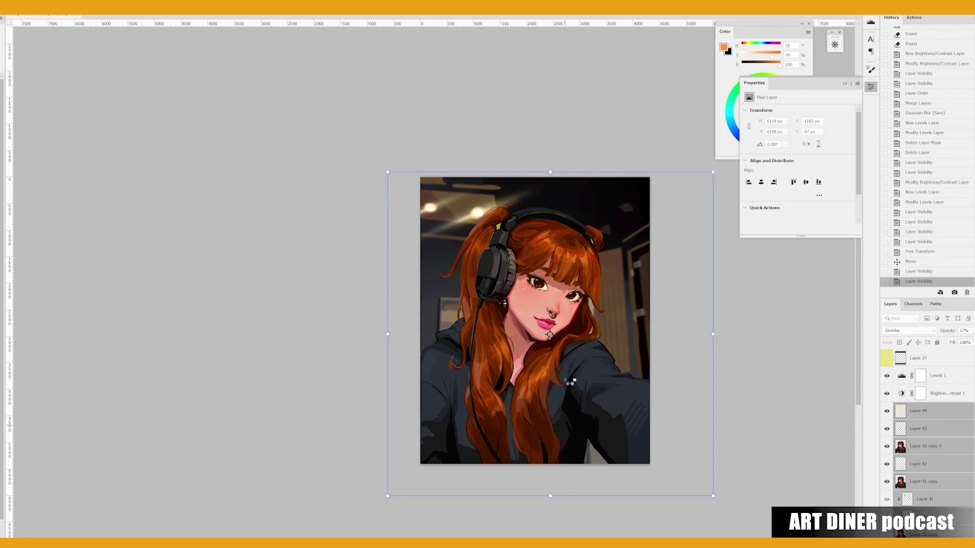
key("Return")
Flip the canvas horizontally and check the mirrored framing with the black bars shown and hidden.
left_click_drag(834, 45, 100, 51)
mouse_move(2, 87)
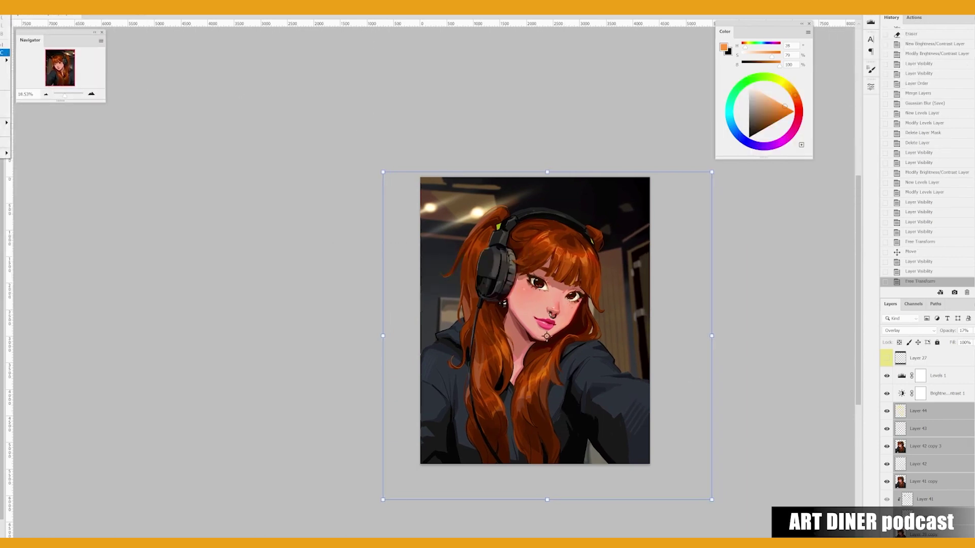
left_click(7, 60)
left_click(41, 96)
key("ctrl+0")
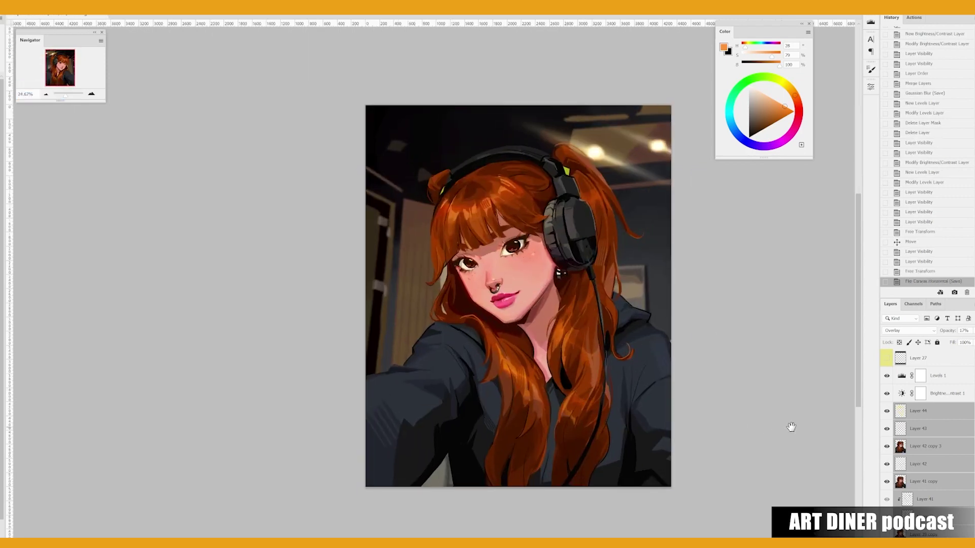
left_click(932, 413)
left_click(887, 359)
left_click(887, 359)
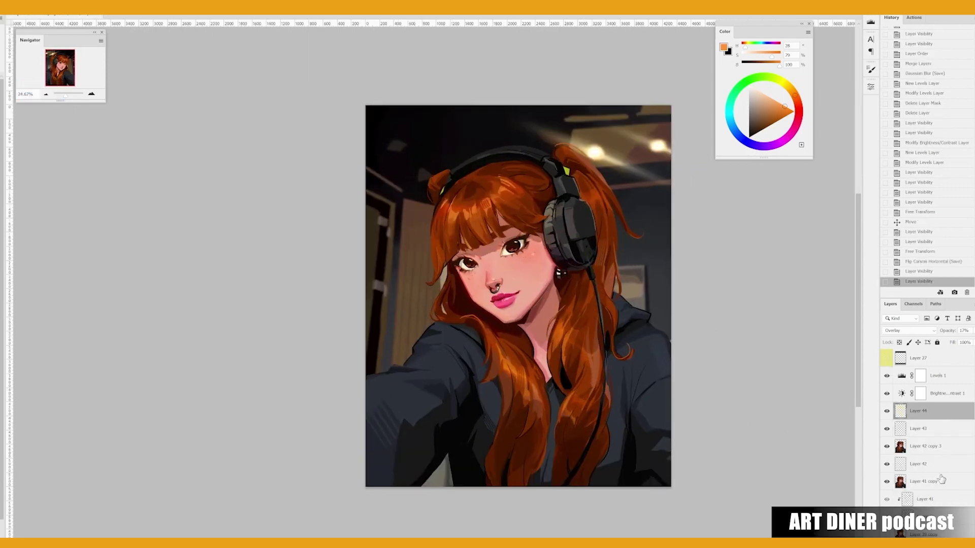
Create a new layer above the Levels adjustment and set its blending mode to Hard Light.
key("ctrl+shift+alt+n")
key("ctrl+]")
left_click(908, 330)
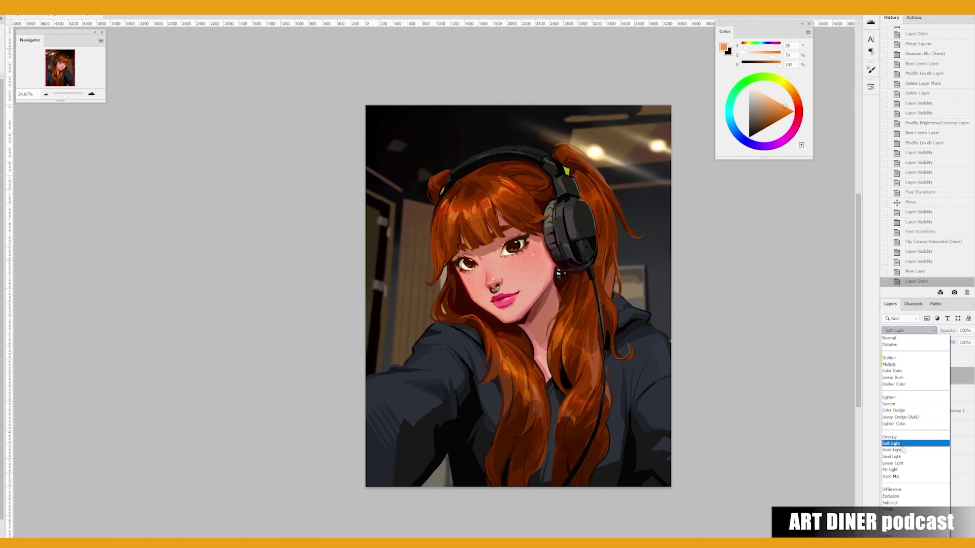
left_click(903, 450)
Enlarge the soft brush and paint a pale orange glow over the ponytail and headphones side of the background.
right_click(595, 182)
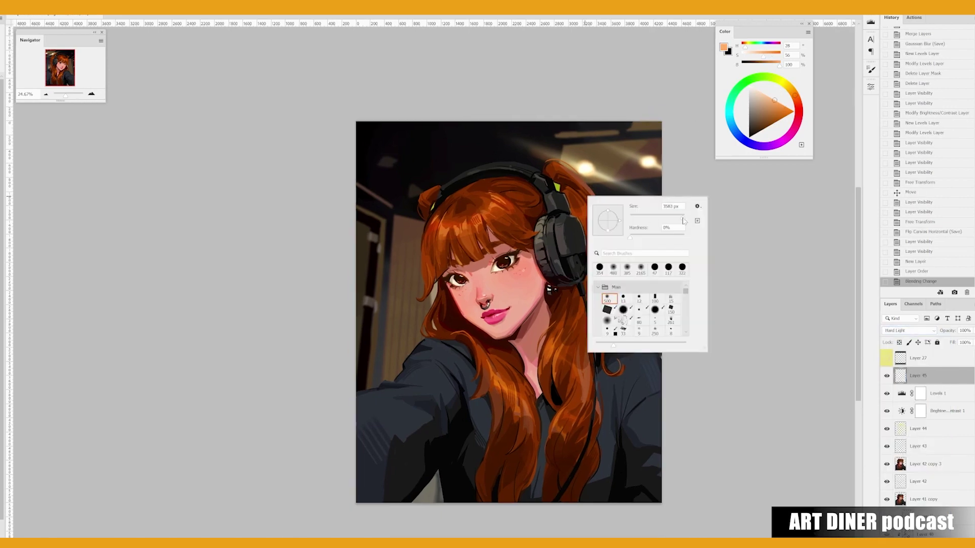
key("Return")
left_click_drag(718, 218, 566, 240)
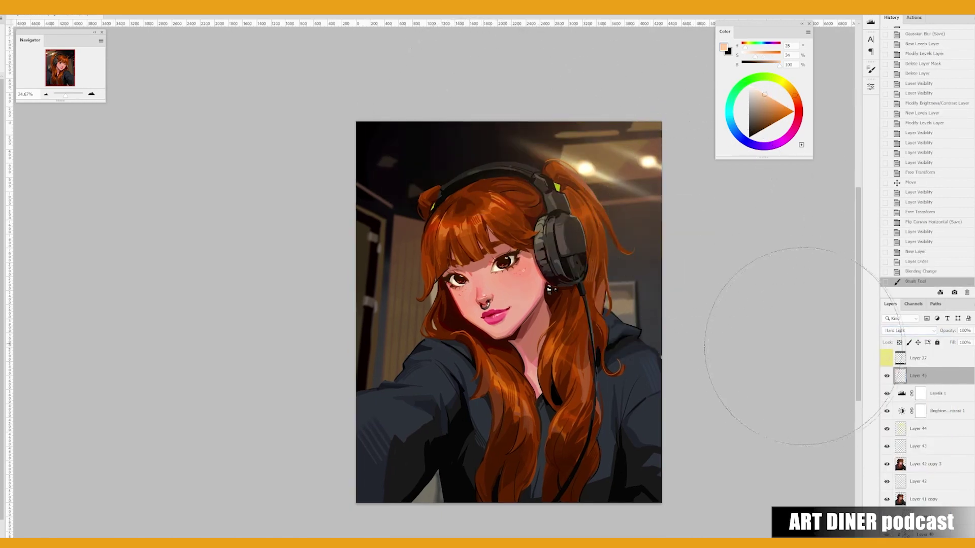
left_click(349, 327, "alt")
left_click_drag(366, 355, 635, 457)
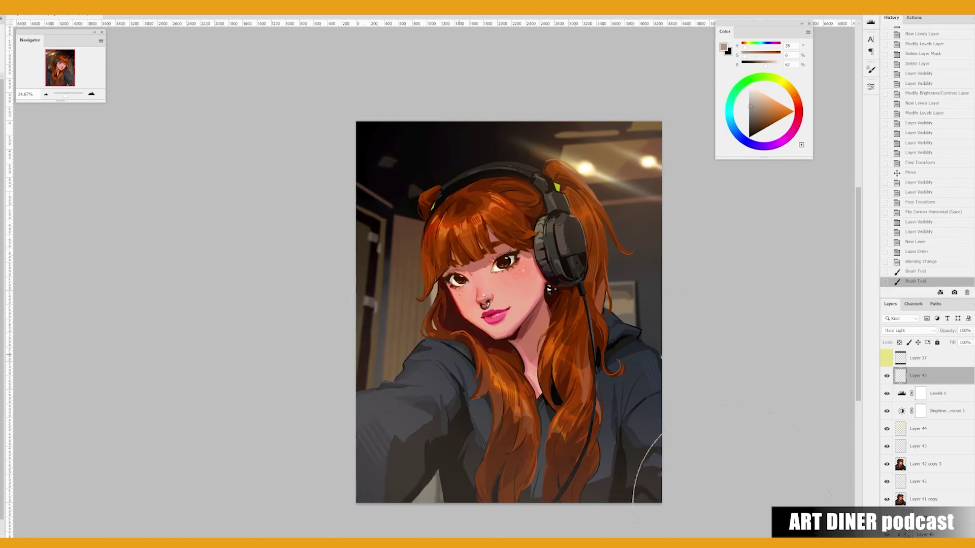
key("ctrl+z")
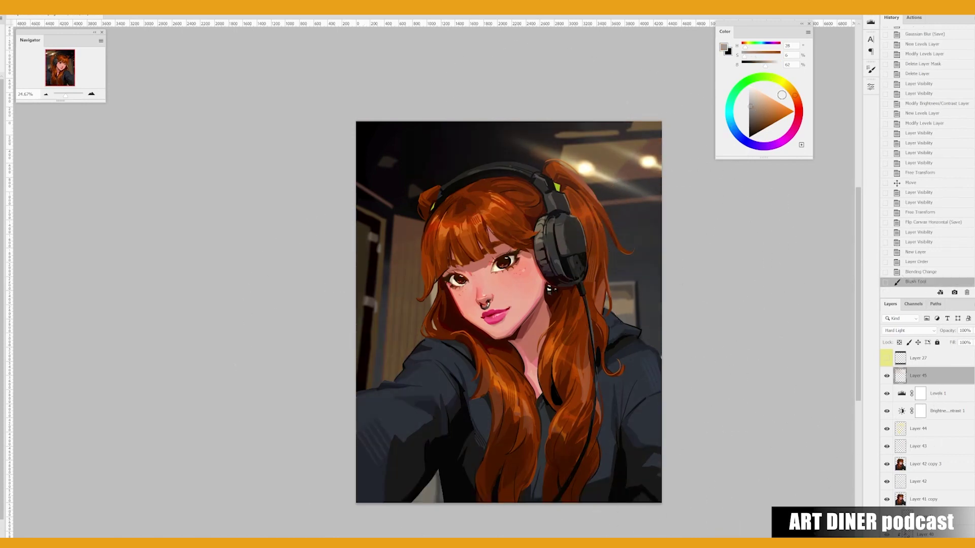
Pick warmer orange tones, brush more soft glow onto the headphones side of the background, and compare with the glow layer hidden and shown.
left_click(764, 103)
left_click_drag(593, 285, 674, 356)
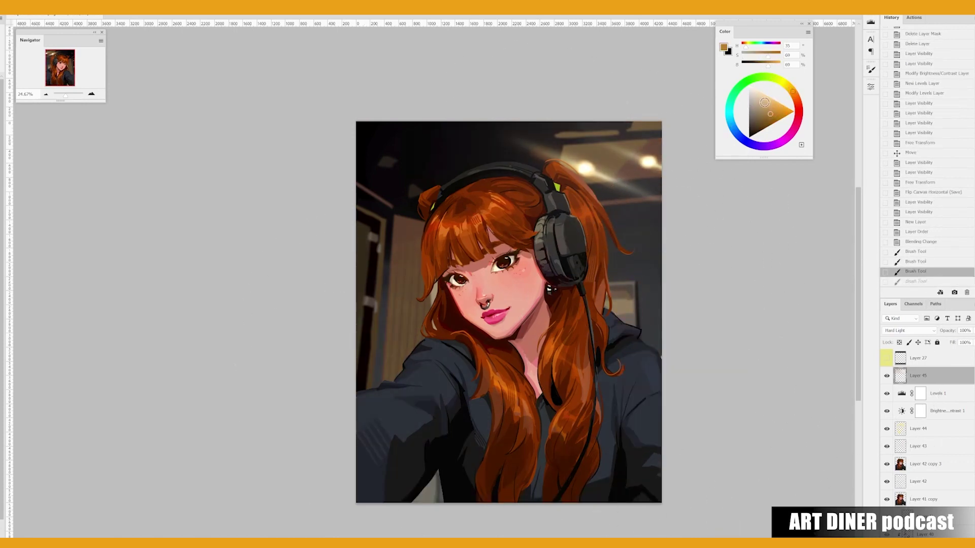
left_click(629, 255, "alt")
right_click(644, 274)
key("Escape")
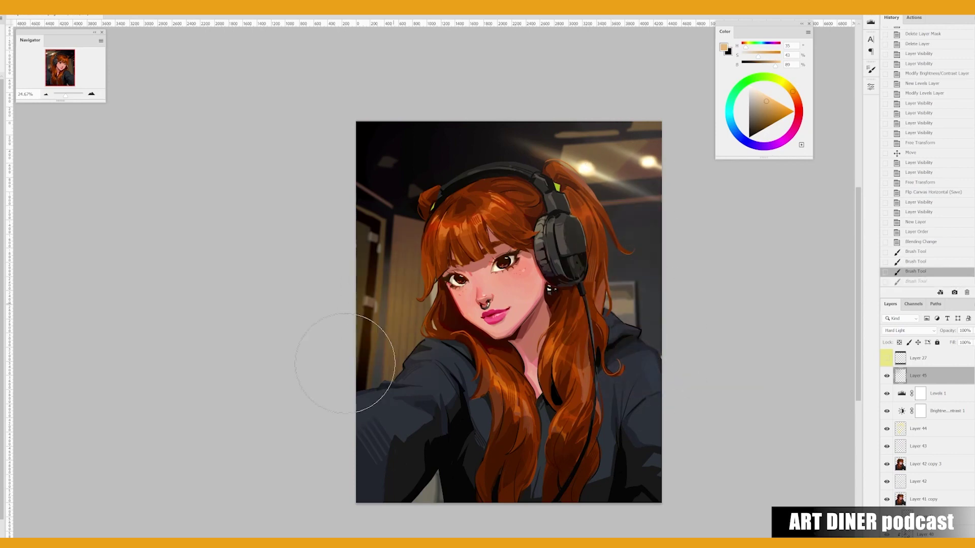
key("ctrl+comma")
key("ctrl+comma")
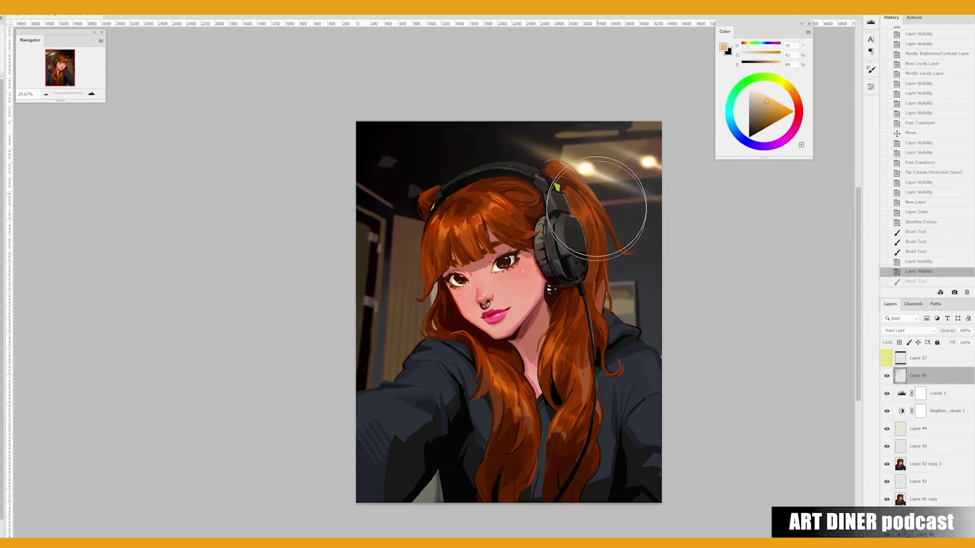
Preview the image without the Levels adjustment and delete both the Levels and Brightness/Contrast adjustment layers.
left_click(888, 394)
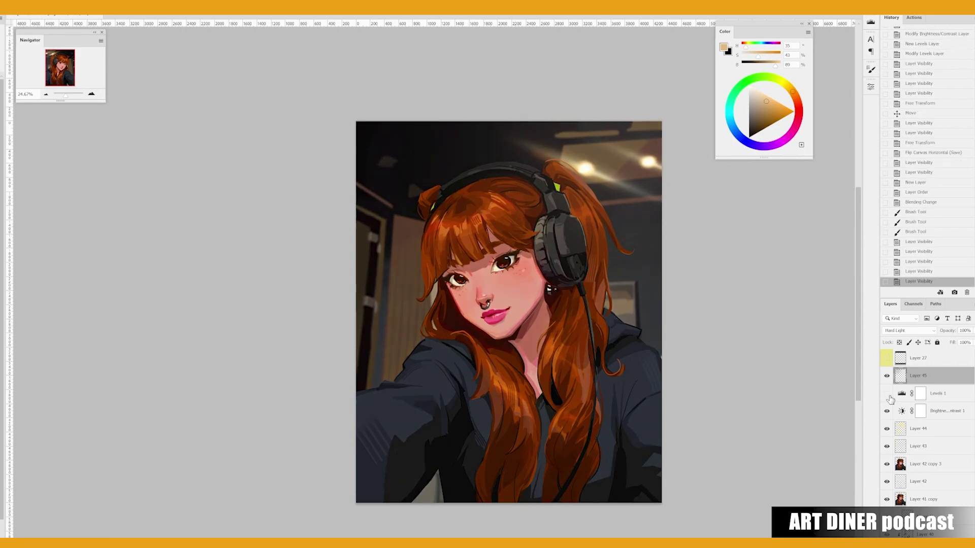
left_click(894, 394)
key("Delete")
left_click(893, 394)
key("Delete")
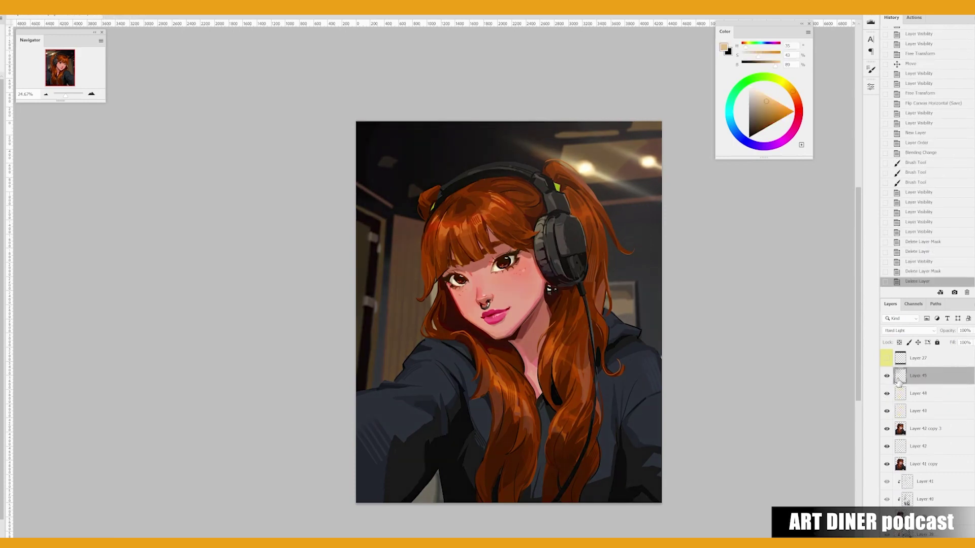
Compare the Hard Light layer hidden and shown, and brush another soft orange glow around the ceiling lights and ponytail.
left_click(887, 376)
left_click(887, 376)
mouse_move(609, 152)
left_mouse_down()
mouse_move(631, 168)
mouse_move(676, 269)
left_mouse_up()
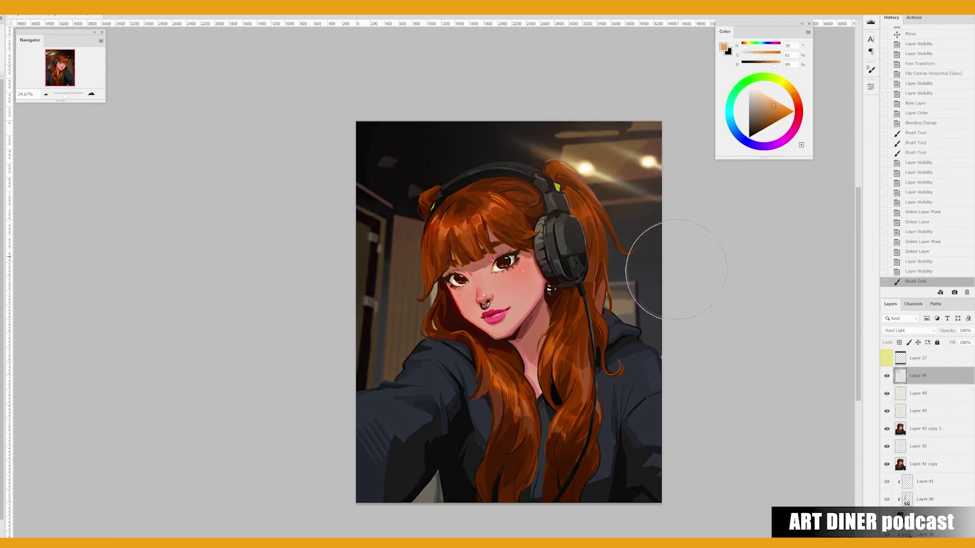
Add a new Levels adjustment layer above the Hard Light layer and use it to darken the whole image.
left_click(912, 528)
left_click(936, 468)
mouse_move(757, 199)
left_mouse_down()
mouse_move(782, 199)
mouse_move(764, 199)
left_mouse_up()
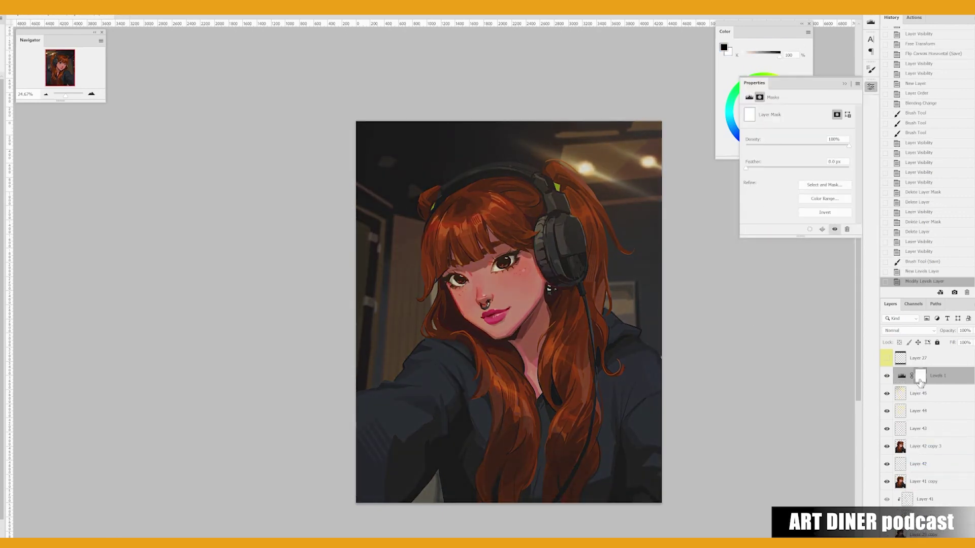
Paint black on the Levels mask with a large soft brush over the face, hair and upper background, comparing the layer hidden and shown.
mouse_move(568, 228)
left_mouse_down()
mouse_move(452, 206)
mouse_move(496, 405)
mouse_move(409, 170)
mouse_move(511, 217)
mouse_move(457, 203)
left_mouse_up()
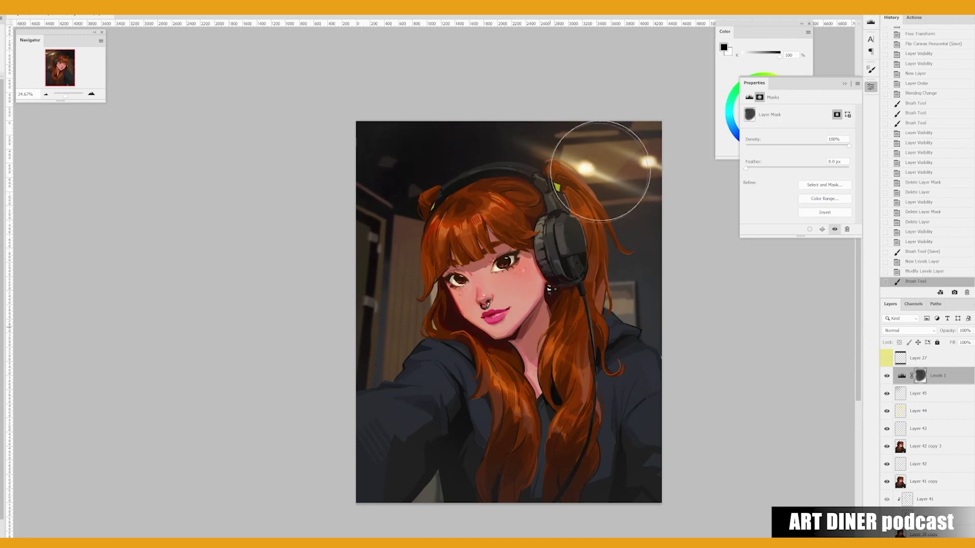
key("x")
key("x")
key("h")
scroll(457, 305, "up", 2)
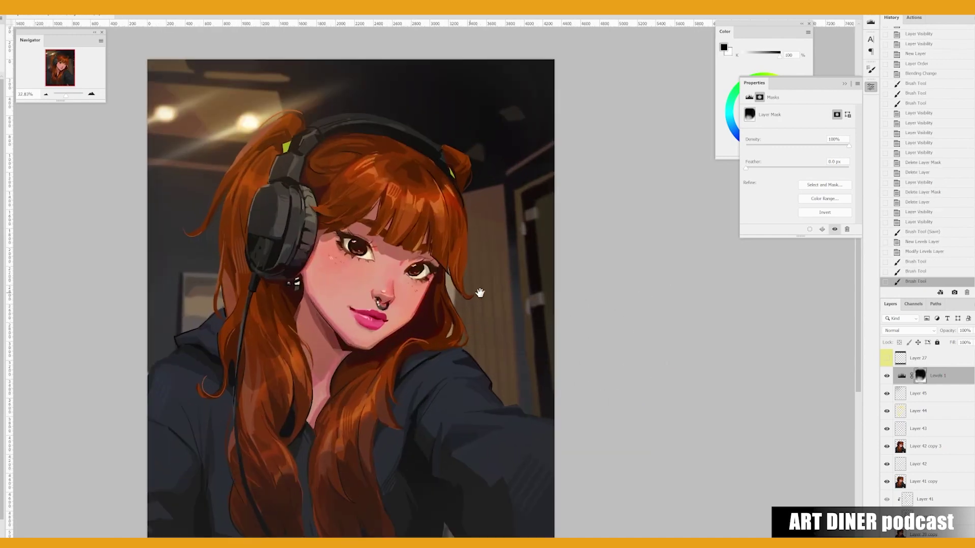
scroll(457, 304, "left", 3)
left_click(886, 376)
left_click(887, 376)
left_click_drag(367, 428, 579, 473)
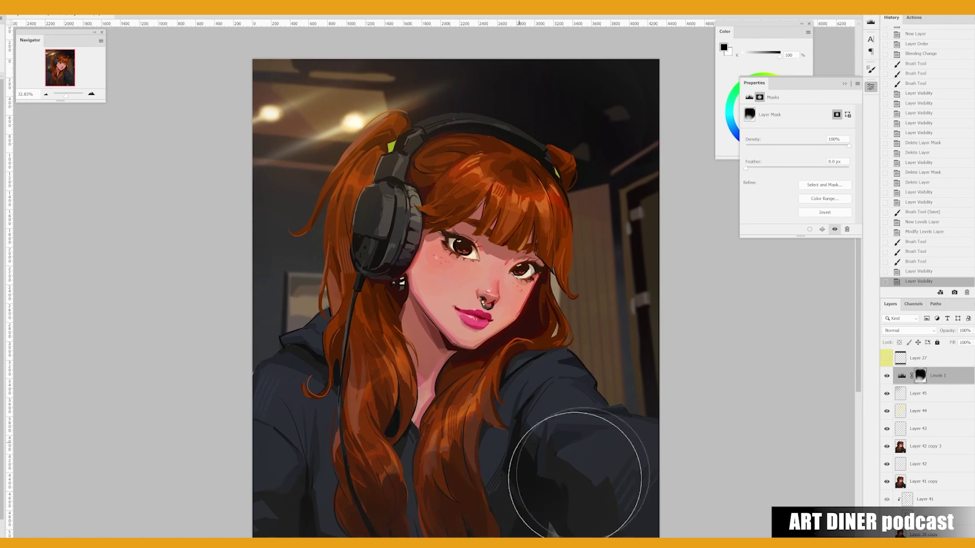
Add a Brightness/Contrast adjustment layer, mask out the face and central area with a soft brush, and set brightness and contrast to 19.
key("h")
scroll(467, 305, "down", 1)
scroll(467, 305, "left", 2)
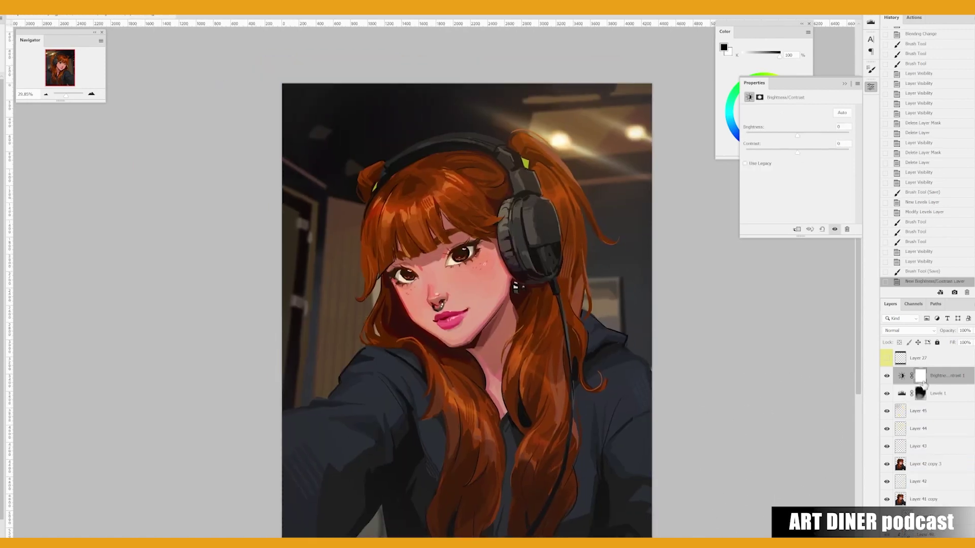
mouse_move(457, 242)
left_mouse_down()
mouse_move(492, 252)
mouse_move(471, 218)
mouse_move(437, 239)
mouse_move(457, 264)
left_mouse_up()
left_click(749, 97)
left_click_drag(798, 136, 804, 136)
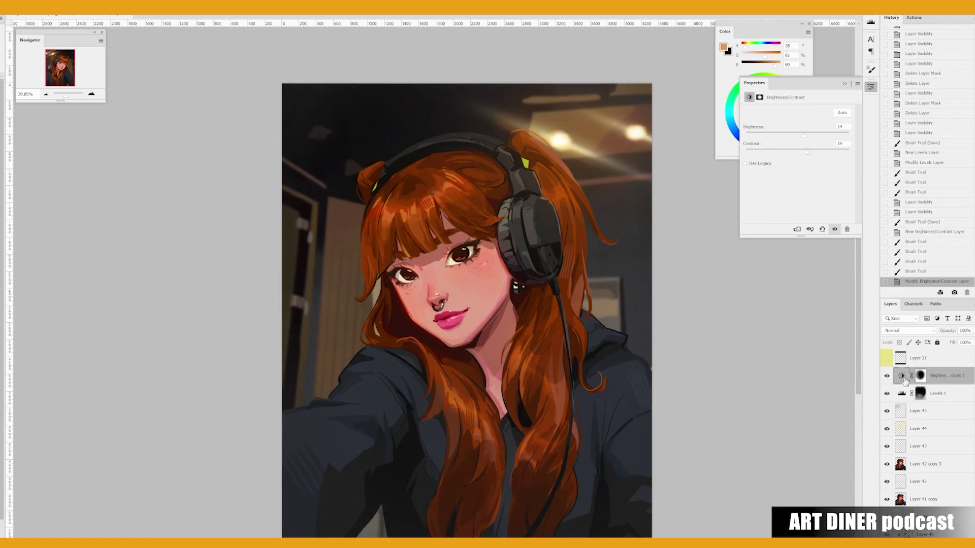
Invert the Brightness/Contrast mask so it affects the face area, and reset the adjustment to slight brightness with contrast 12.
left_click(920, 376)
left_click(832, 186)
left_click(749, 97)
left_click(822, 229)
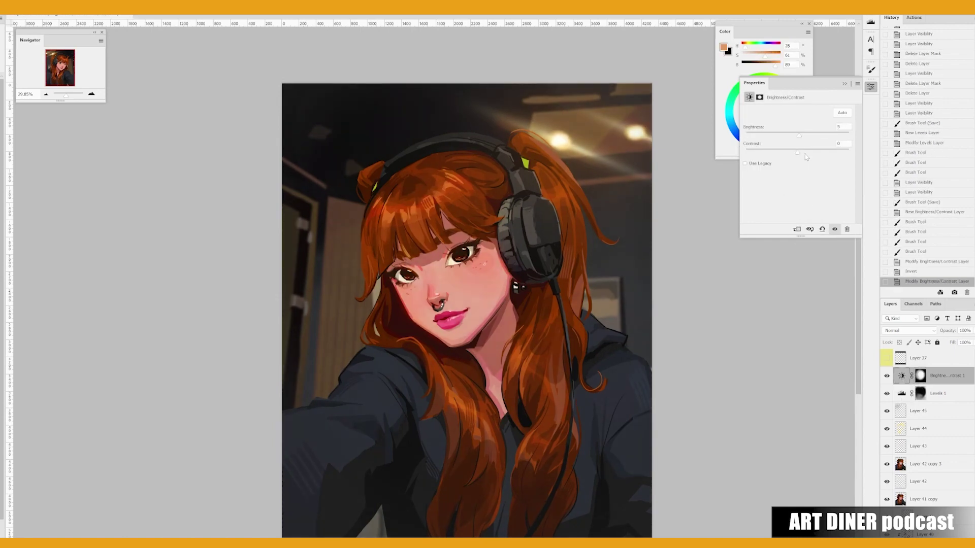
left_click(455, 209)
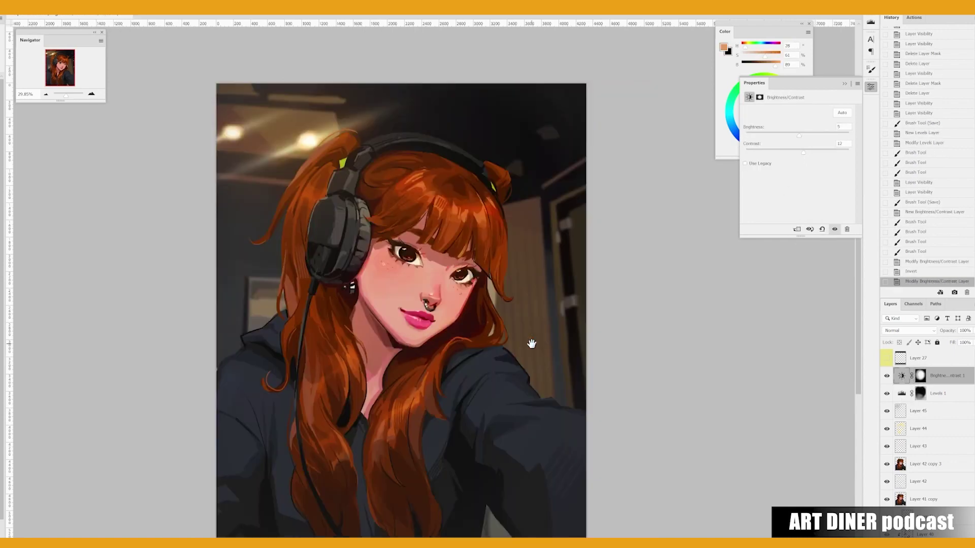
mouse_move(529, 342)
left_mouse_down()
mouse_move(729, 422)
mouse_move(524, 352)
left_mouse_up()
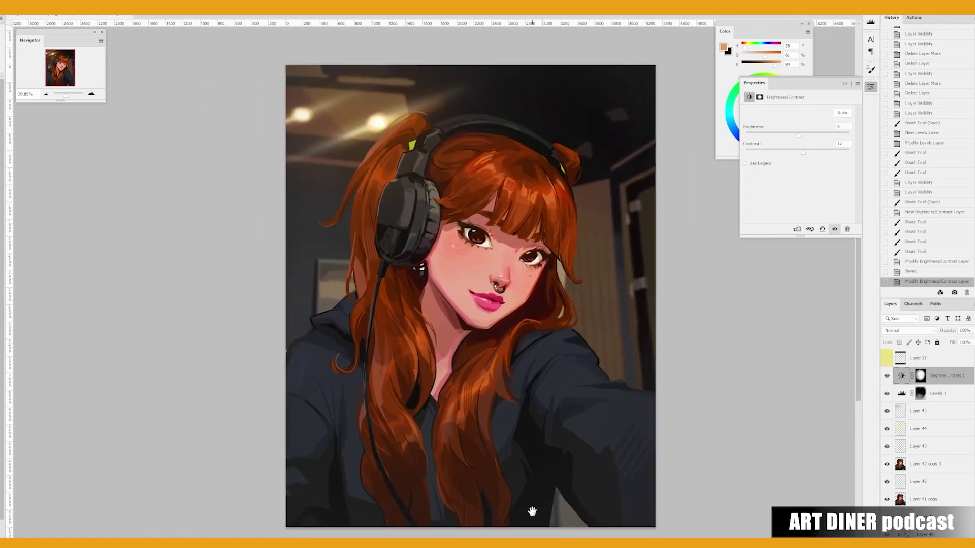
Create a new layer above the adjustments, sample a peach skin tone and paint small touch-ups around the nose.
key("ctrl+shift+alt+n")
left_click(498, 308, "alt")
right_click(499, 309)
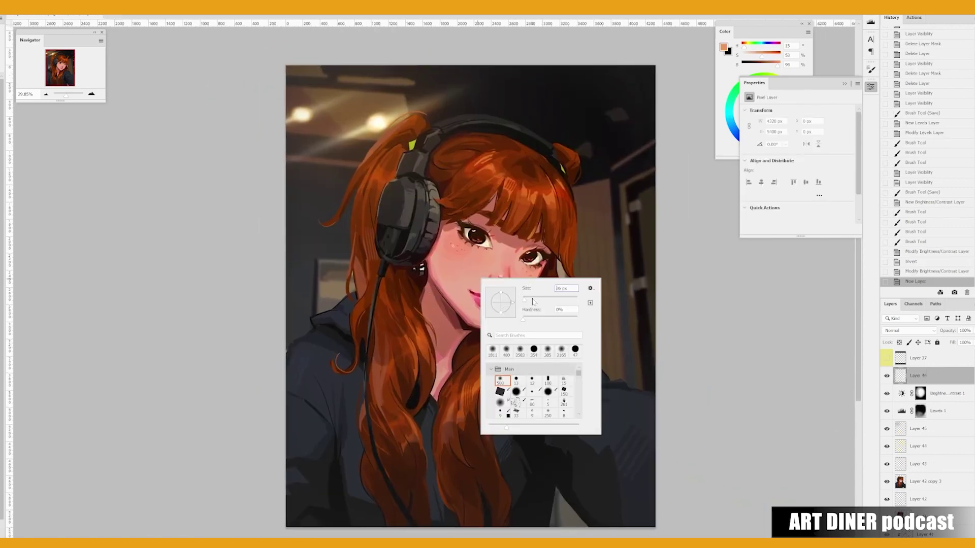
key("Return")
left_click_drag(492, 282, 500, 292)
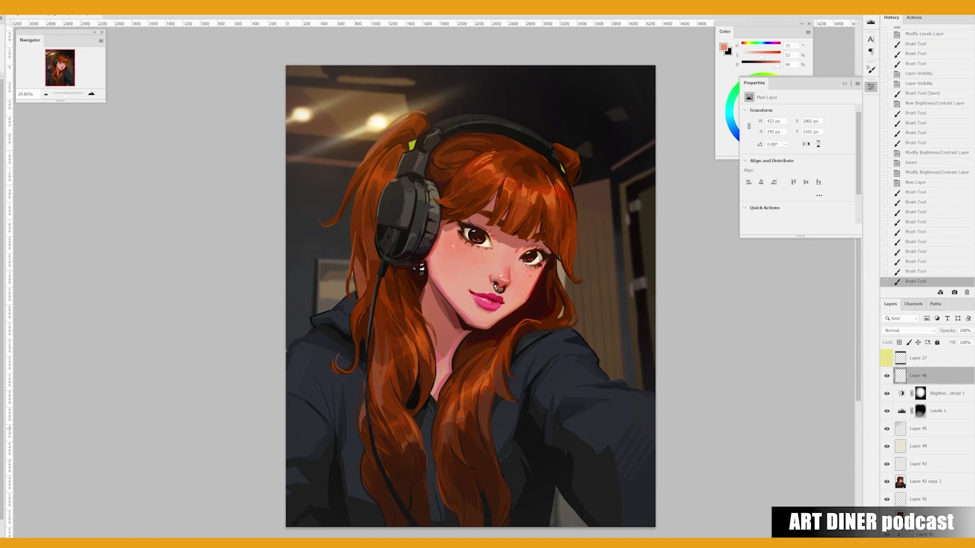
Erase excess paint from the touch-ups and refine the skin around the nose and eyes with sampled tones, locking the layer's transparent pixels.
left_click_drag(467, 236, 482, 243)
right_click(483, 265)
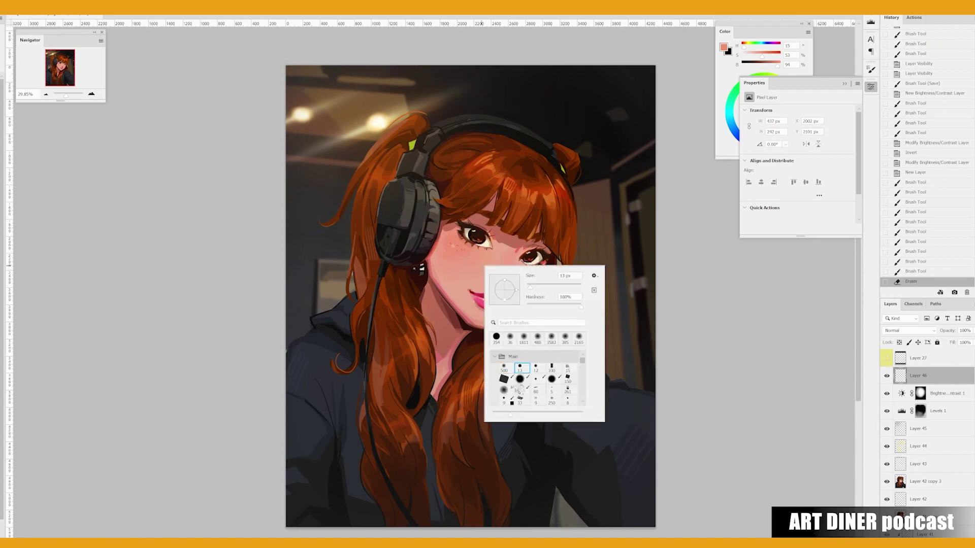
key("Return")
left_click_drag(528, 289, 563, 275)
mouse_move(480, 257)
left_mouse_down()
mouse_move(465, 240)
mouse_move(472, 253)
left_mouse_up()
left_click(470, 250, "alt")
left_click(514, 269, "alt")
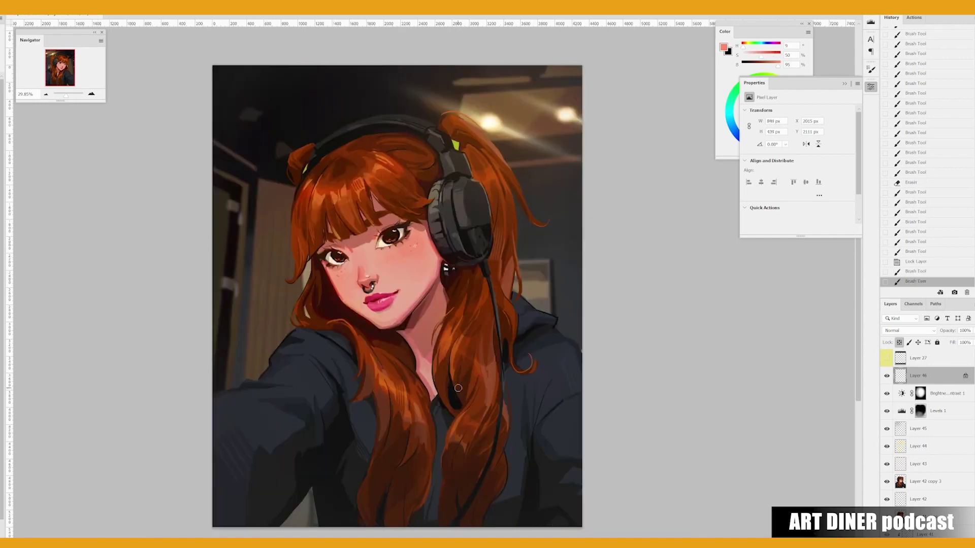
Unlock the layer's transparency and paint further skin touch-ups around the nose and lips.
scroll(472, 264, "up", 5)
key("/")
left_click_drag(550, 330, 566, 354)
mouse_move(512, 320)
left_mouse_down()
mouse_move(528, 350)
mouse_move(573, 366)
left_mouse_up()
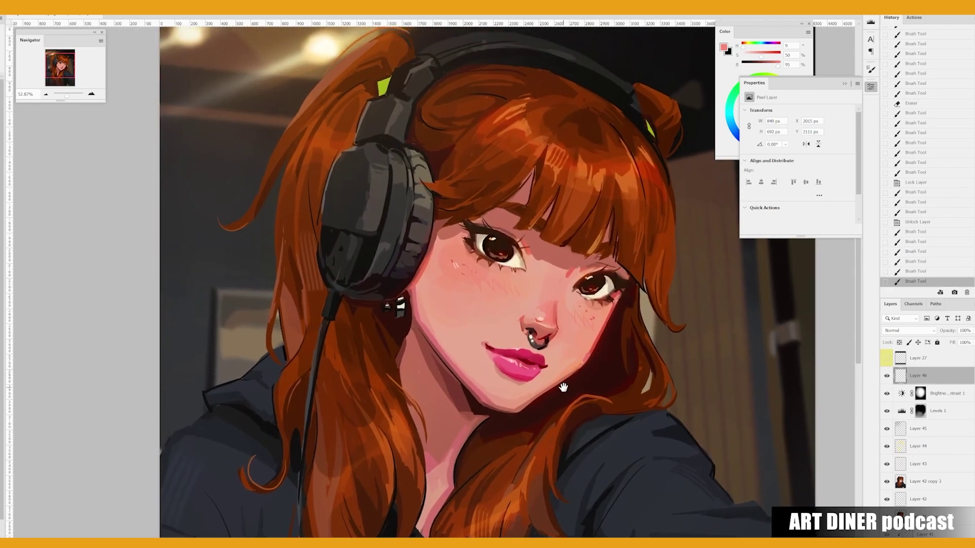
Retouch the white and lower lid of the eye nearest the headphones with sampled cream and brown tones, checking it in mirrored view.
scroll(508, 243, "up", 3)
right_click(492, 253)
left_click(491, 256, "alt")
mouse_move(491, 255)
left_mouse_down()
mouse_move(508, 272)
mouse_move(493, 277)
left_mouse_up()
left_click(498, 273, "alt")
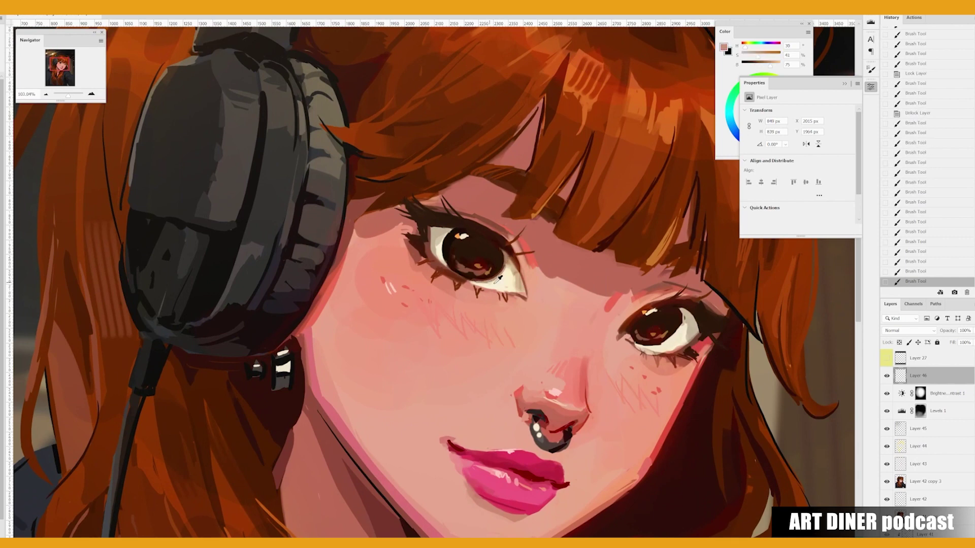
key("h")
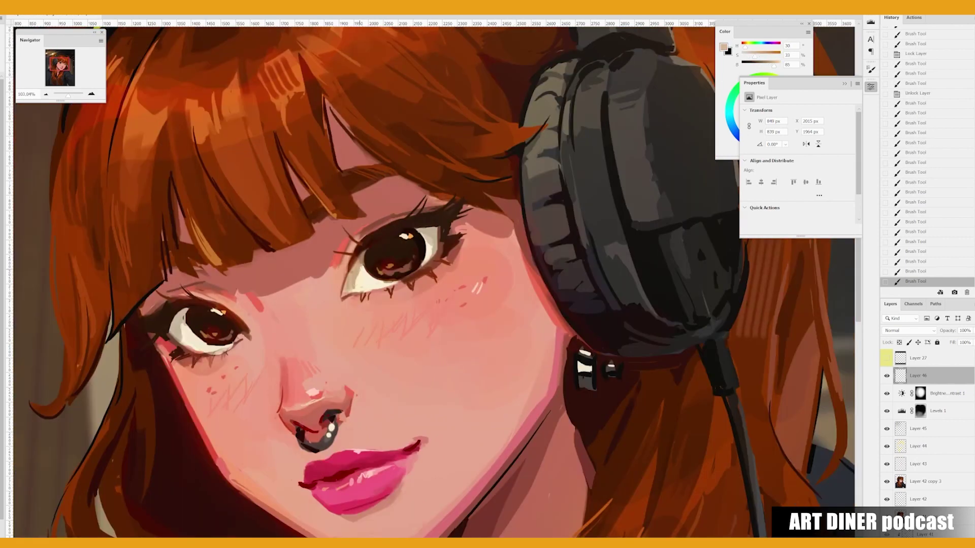
left_click(358, 283, "alt")
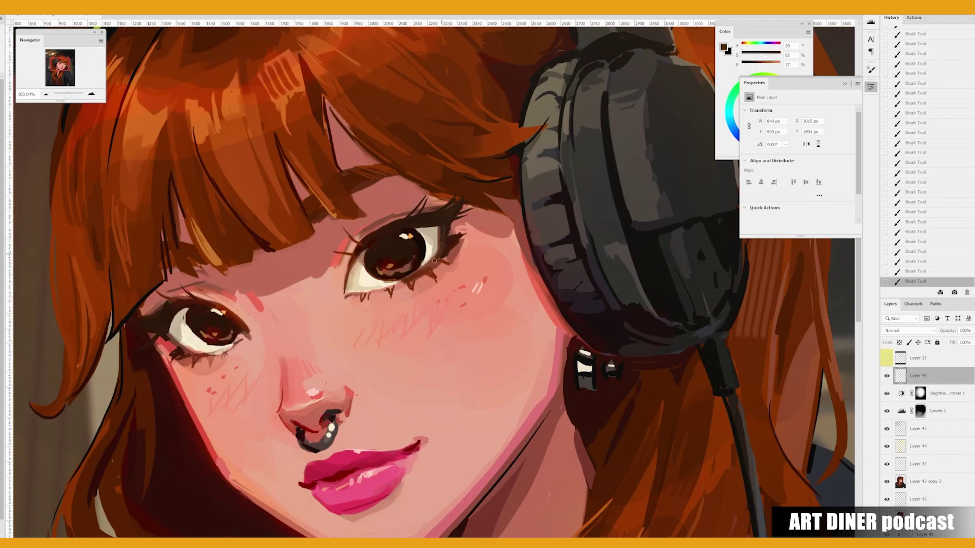
Rotate the canvas view and refine the upper lashes and outer corner of the headphones-side eye with sampled dark browns.
left_click_drag(449, 251, 332, 358)
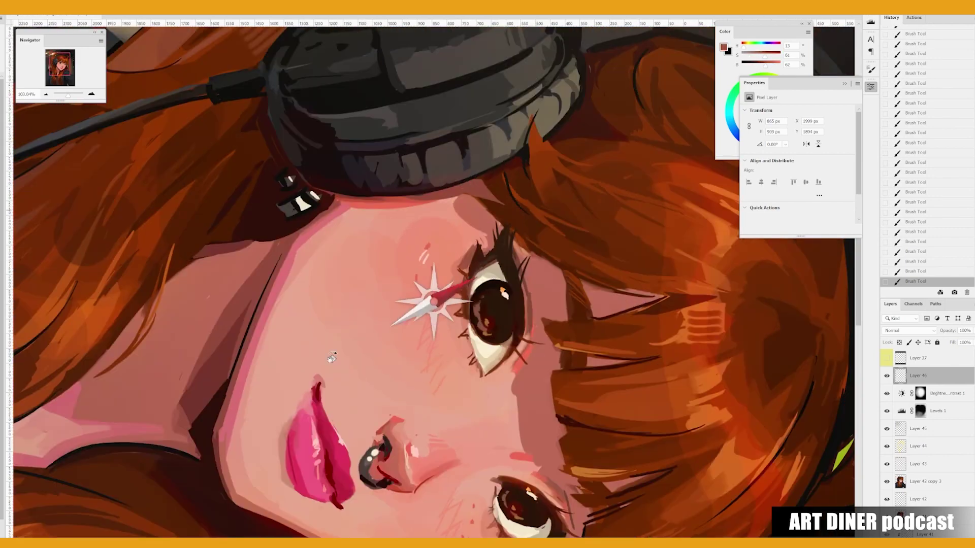
left_click(502, 244, "alt")
left_click(489, 252, "alt")
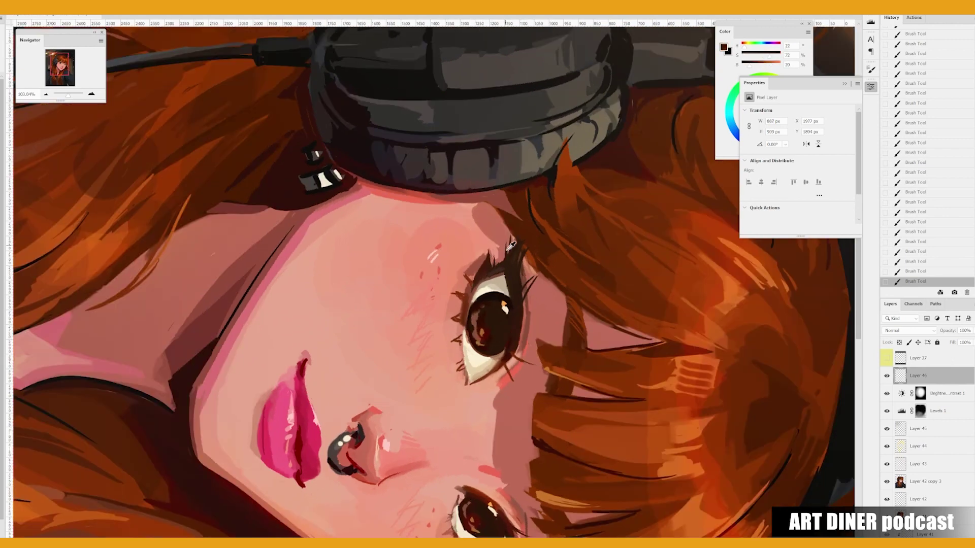
left_click(511, 245, "alt")
left_click(514, 257, "alt")
left_click(515, 242, "alt")
left_click(519, 239, "alt")
mouse_move(519, 239)
left_mouse_down()
mouse_move(542, 242)
mouse_move(508, 193)
left_mouse_up()
Refine the eyebrow and eyelid lines around both eyes with fine strokes in repeatedly sampled brown and skin tones.
left_click(335, 277, "alt")
left_click_drag(330, 264, 325, 279)
left_click_drag(323, 246, 335, 363)
left_click_drag(457, 280, 386, 178)
mouse_move(379, 220)
left_mouse_down()
mouse_move(368, 250)
mouse_move(358, 249)
mouse_move(380, 238)
mouse_move(493, 246)
left_mouse_up()
left_click(366, 231, "alt")
left_click(369, 250, "alt")
left_click(398, 240, "alt")
left_click(457, 231, "alt")
left_click(485, 230, "alt")
left_click(501, 232, "alt")
left_click(496, 245, "alt")
left_click(497, 243, "alt")
left_click(503, 242, "alt")
mouse_move(522, 216)
left_mouse_down()
mouse_move(508, 237)
mouse_move(538, 247)
left_mouse_up()
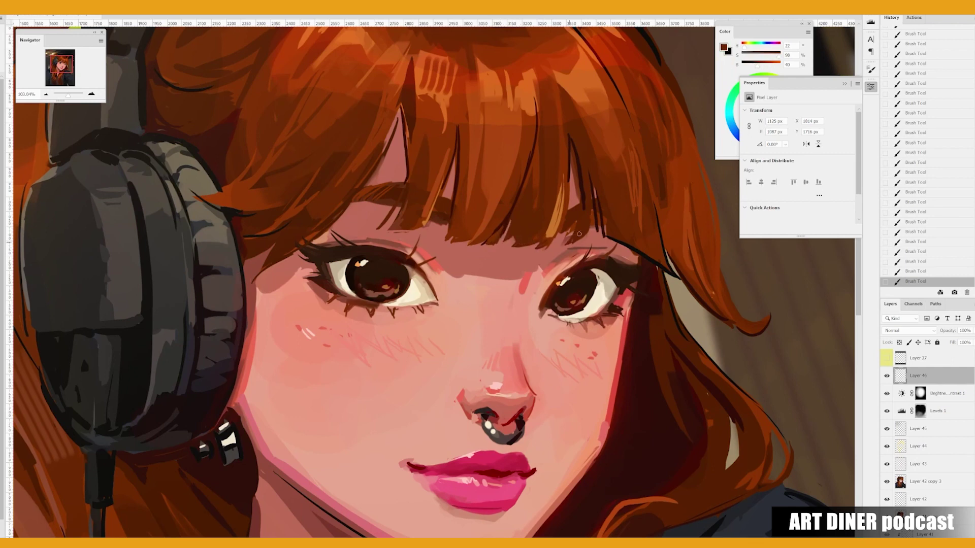
Sample dark hair browns and touch up the eyebrows where they meet the lower edge of the bangs.
left_click(576, 233, "alt")
left_click(580, 216, "alt")
left_click_drag(579, 205, 571, 222)
left_click(442, 216, "alt")
left_click(442, 216, "alt")
scroll(442, 216, "down", 3)
left_click_drag(442, 216, 335, 229)
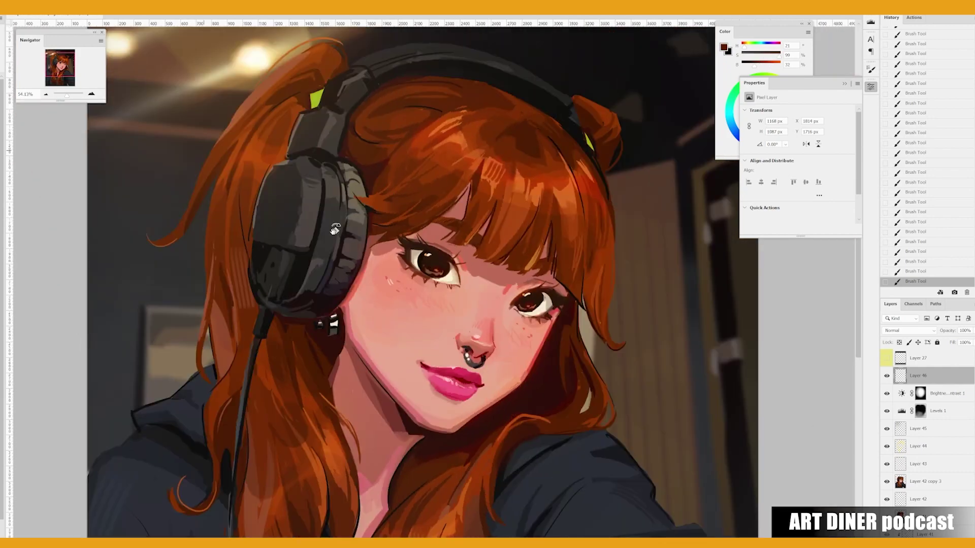
Darken and sharpen the upper lash line of the headphones-side eye with sampled dark browns, from inner lid to outer corner.
scroll(439, 244, "up", 2)
left_click(432, 244, "alt")
left_click(436, 235, "alt")
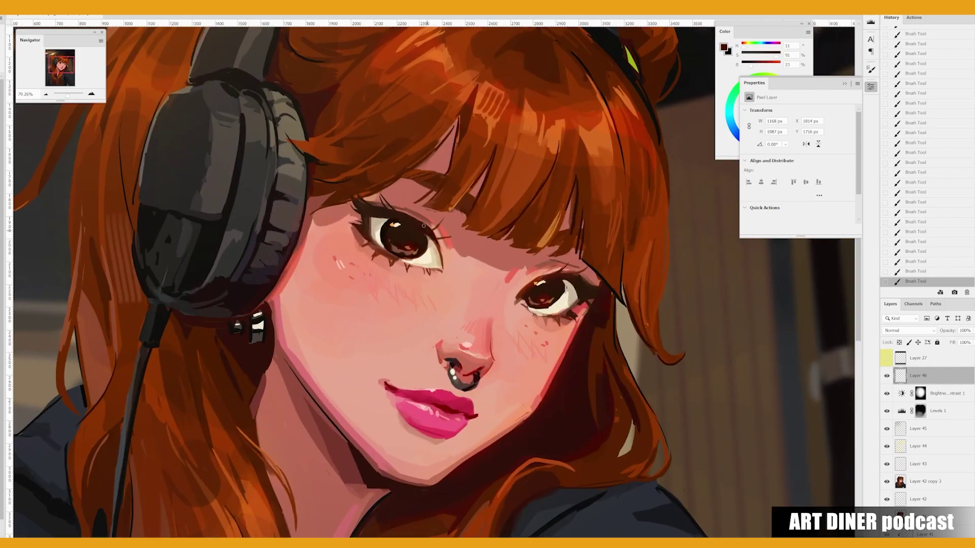
left_click(439, 239, "alt")
left_click(358, 208, "alt")
left_click_drag(370, 209, 364, 226)
left_click(355, 195, "alt")
Mirror the view and clean up the outer corner and eye white of the headphones-side eye with sampled brown and cream.
key("h")
left_click(504, 225, "alt")
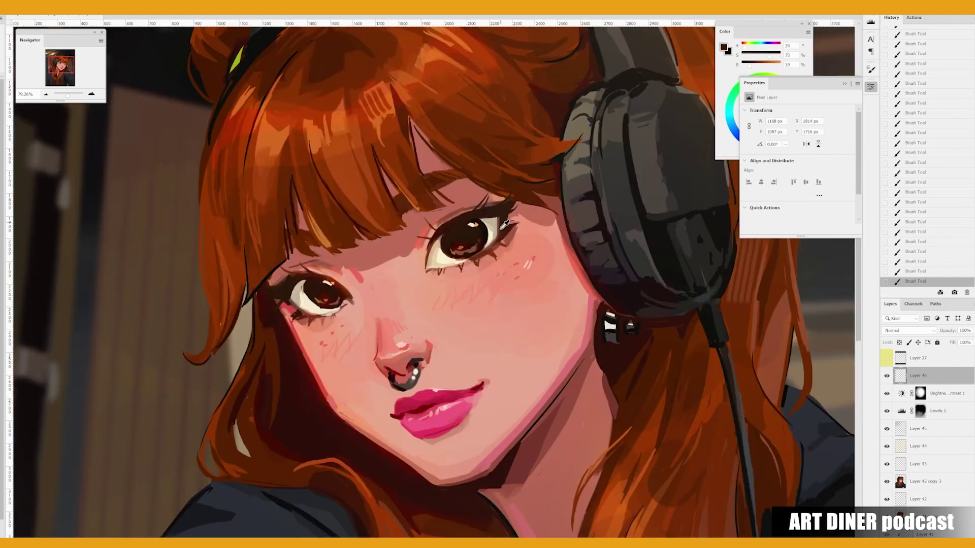
left_click(497, 230, "alt")
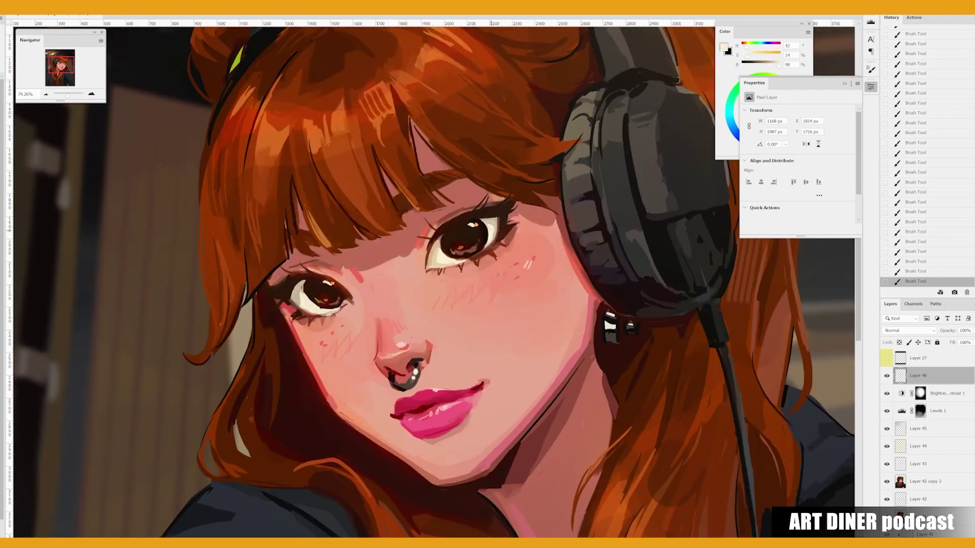
scroll(496, 231, "down", 1)
left_click(500, 195, "alt")
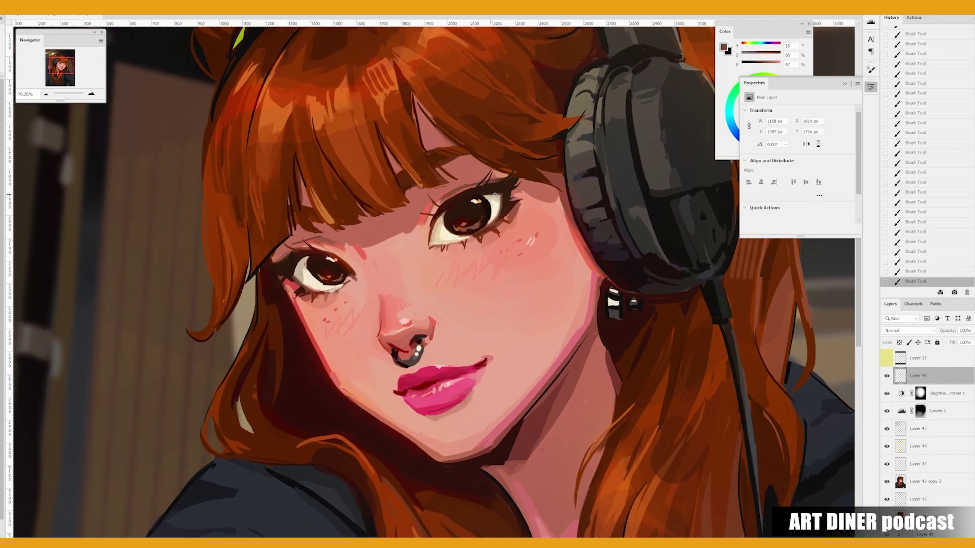
Retouch the iris, eye white and upper lid of the eye farther from the headphones with sampled dark brown and cream.
key("h")
left_click_drag(547, 251, 513, 204)
left_click(489, 222, "alt")
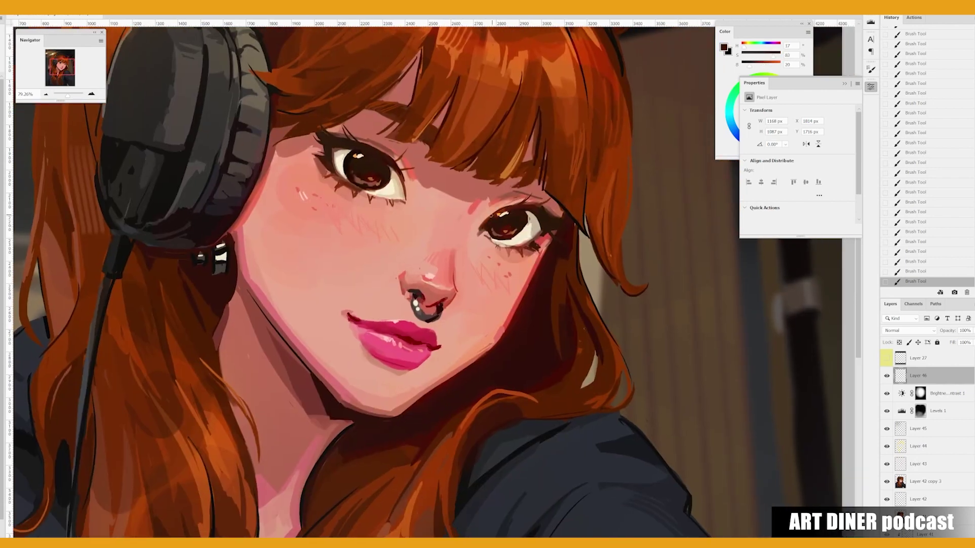
left_click(533, 201, "alt")
left_click(526, 230, "alt")
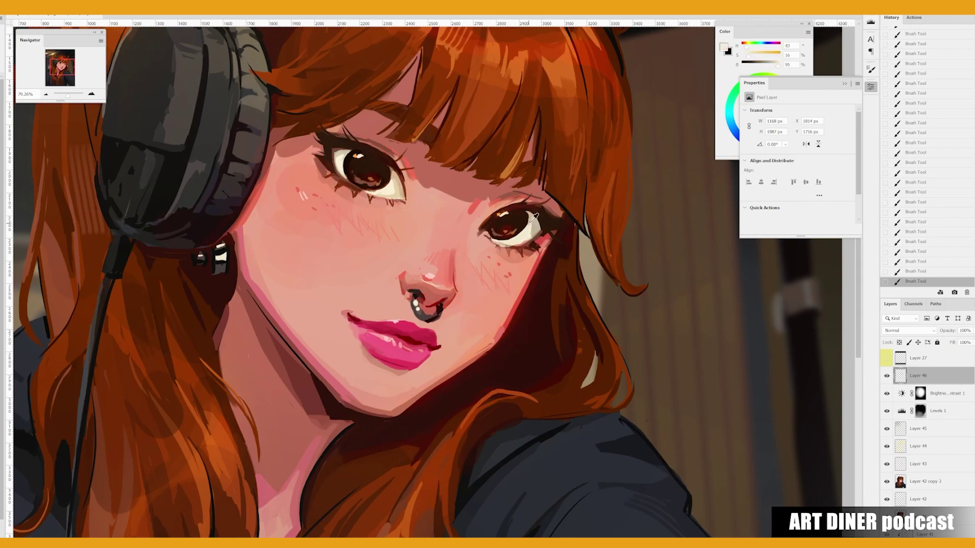
left_click(531, 220, "alt")
Touch up the lashes and skin at the far eye's outer corner with sampled muted pink tones.
left_click_drag(532, 219, 396, 325)
left_click(513, 256, "alt")
left_click(331, 198, "alt")
left_click(331, 196, "alt")
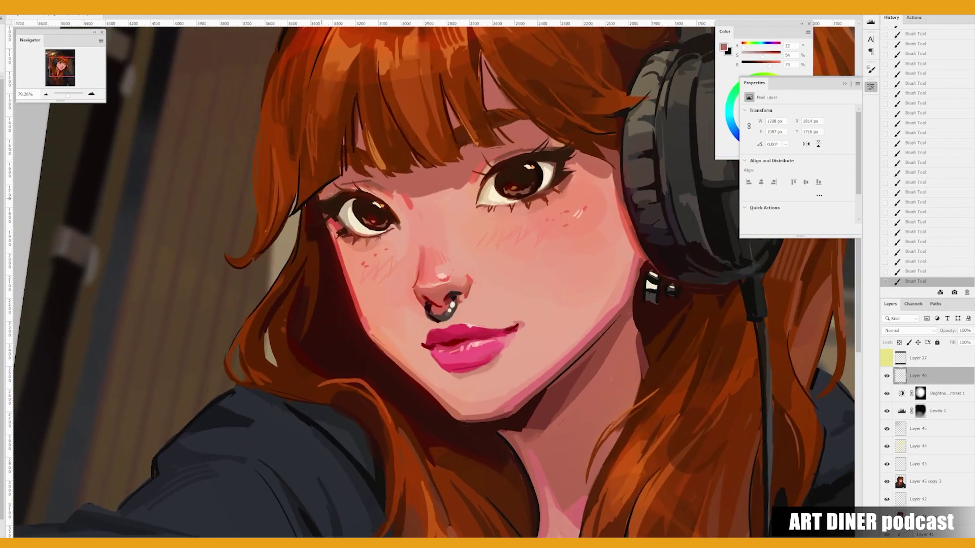
left_click(331, 222, "alt")
Retouch the skin around the headphones-side eye's outer corner with sampled peach and brown tones.
left_click_drag(436, 284, 356, 325)
left_click(313, 325, "alt")
left_click(308, 322, "alt")
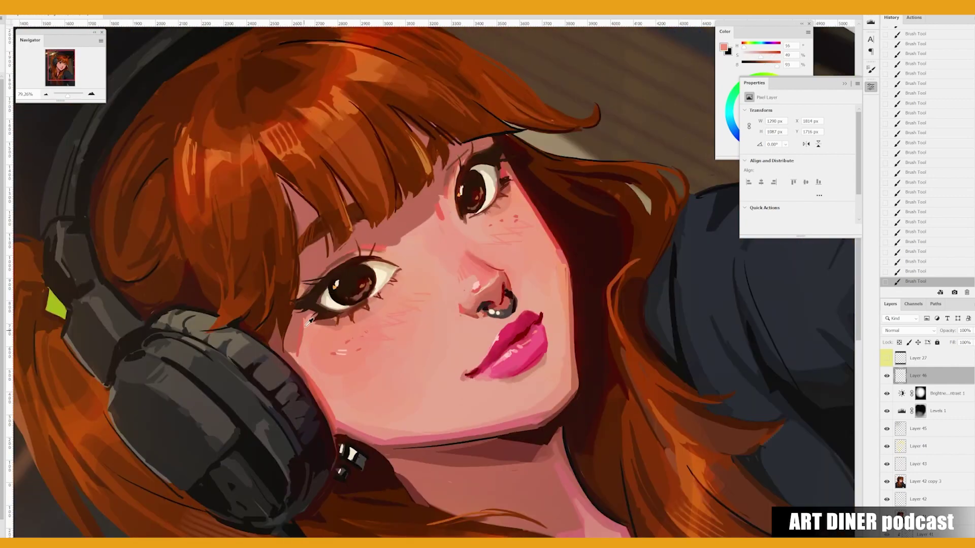
left_click(311, 319, "alt")
left_click_drag(295, 459, 261, 293)
left_click(293, 264, "alt")
left_click(274, 277, "alt")
left_click(279, 274, "alt")
Soften the fringe shadow edge between the eyes and above the far eye with sampled skin tones.
left_click(464, 263, "alt")
left_click(442, 269, "alt")
left_click(462, 261, "alt")
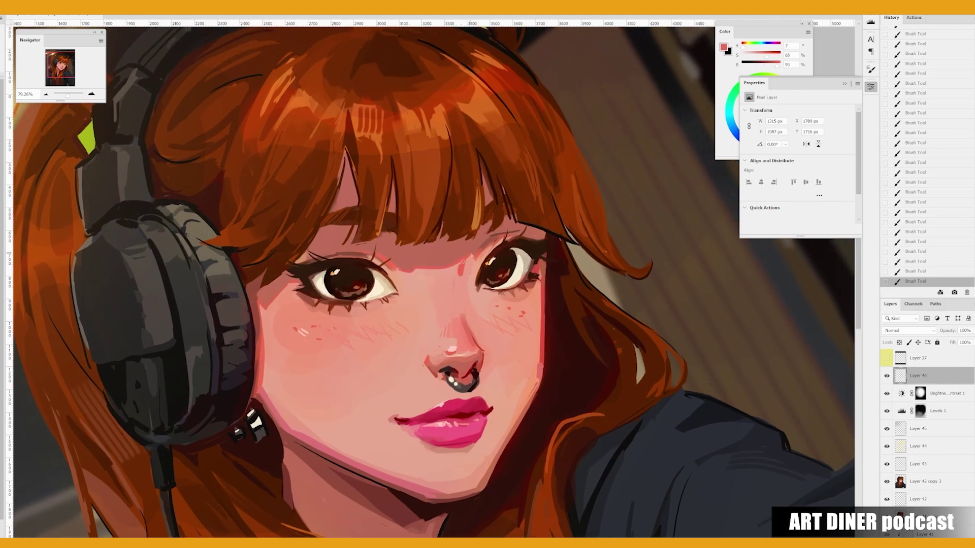
left_click(461, 263, "alt")
left_click(507, 244, "alt")
left_click_drag(503, 262, 542, 201)
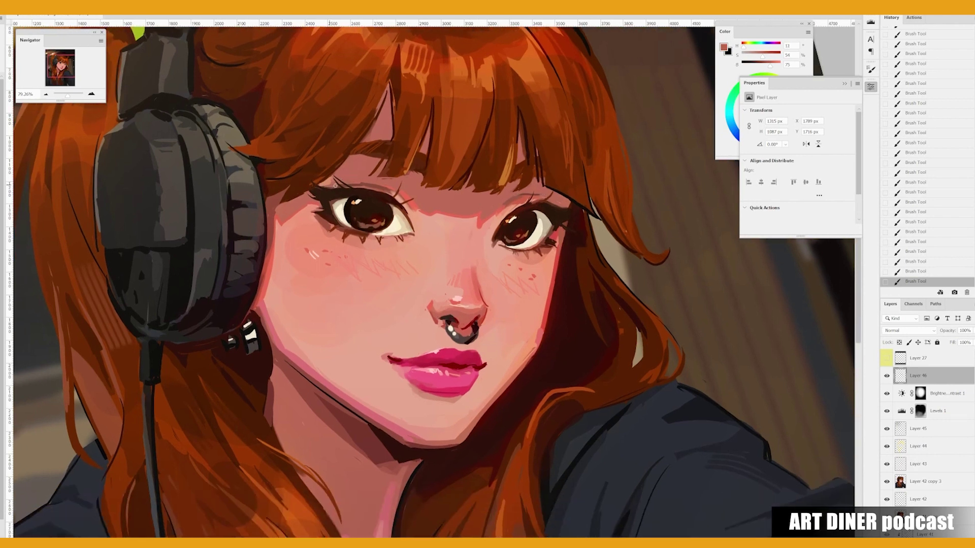
Touch up the eyebrow and fringe strands above the headphones-side eye with sampled skin and dark brown.
left_click_drag(456, 252, 462, 352)
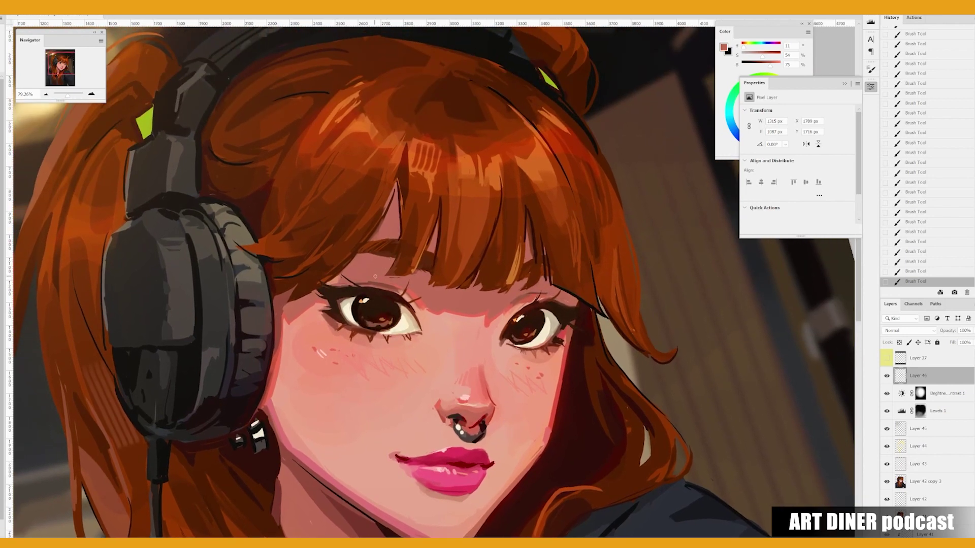
mouse_move(375, 276)
left_mouse_down()
mouse_move(409, 231)
mouse_move(410, 188)
mouse_move(383, 229)
left_mouse_up()
left_click(409, 231, "alt")
left_click(397, 200, "alt")
left_click(415, 170, "alt")
left_click_drag(417, 169, 399, 200)
key("ctrl+0")
key("Escape")
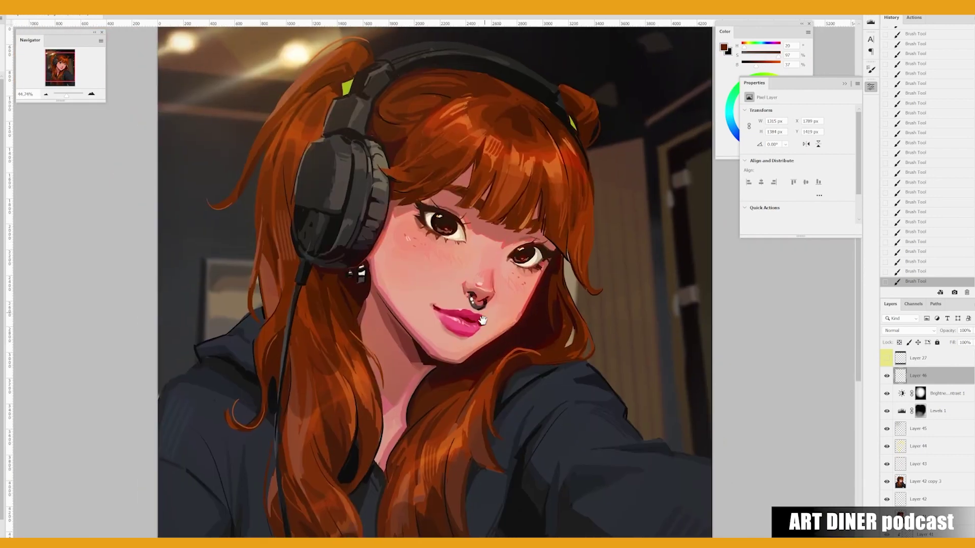
Refine the iris and eye white of both eyes with sampled cream, dark brown and beige.
key("h")
left_click_drag(408, 332, 417, 301)
left_click(418, 302, "alt")
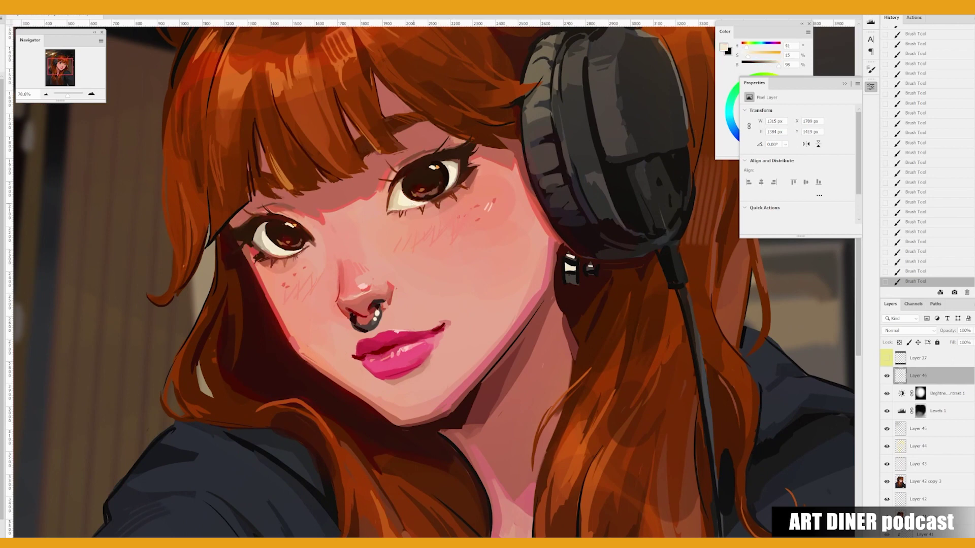
left_click(454, 181, "alt")
key("h")
left_click(587, 245, "alt")
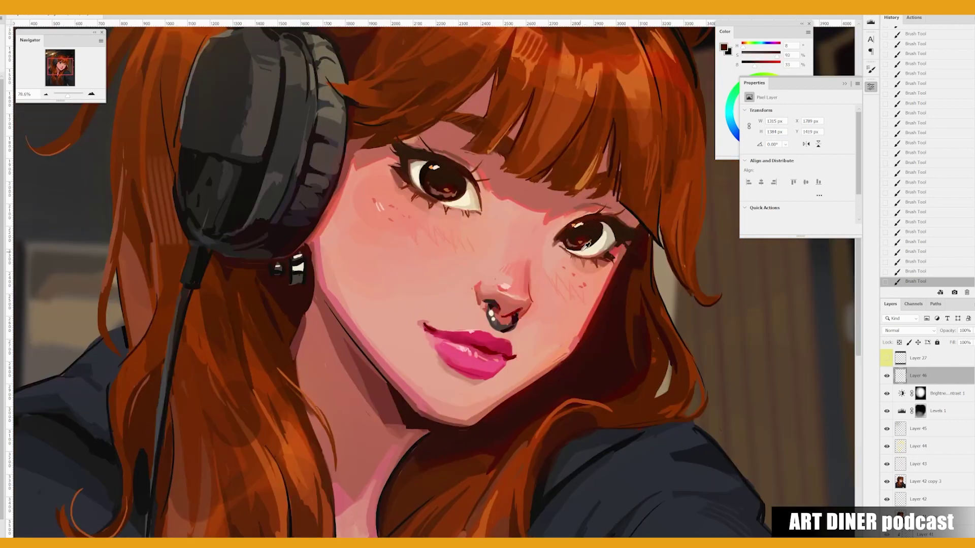
left_click(584, 230, "alt")
left_click(471, 180, "alt")
left_click(593, 245, "alt")
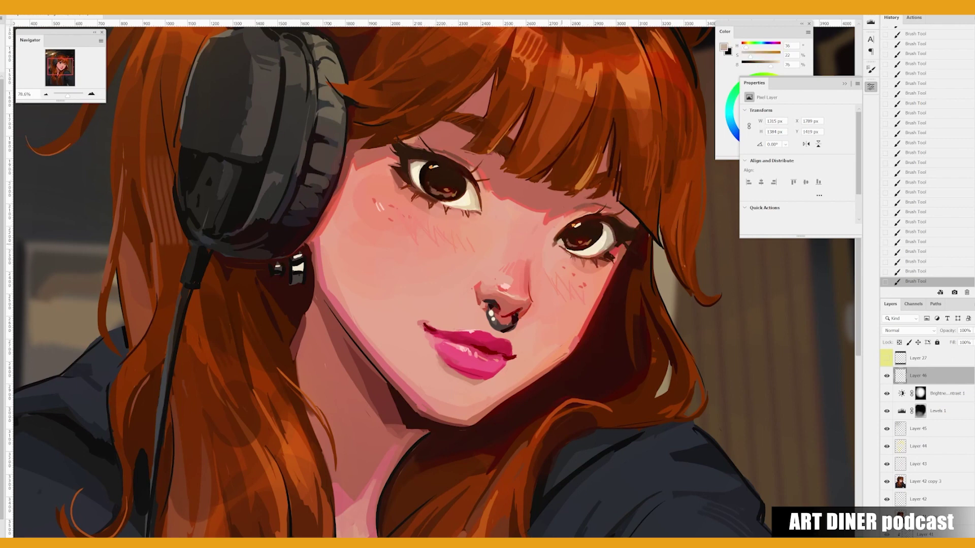
left_click(565, 239, "alt")
Mirror the view and clean up the far eye's inner white and lower outer corner with sampled cream.
key("h")
left_click(303, 246, "alt")
left_click_drag(282, 236, 281, 259)
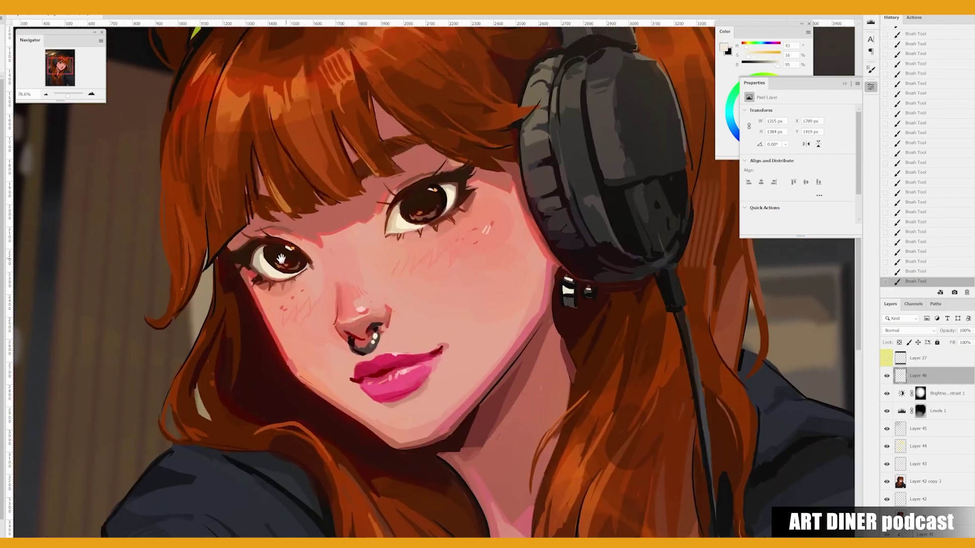
left_click(258, 277, "alt")
key("ctrl+0")
scroll(391, 203, "up", 5)
Reshape the fringe tips above both eyes with sampled hair brown and shadowed skin tones.
left_click(391, 190, "alt")
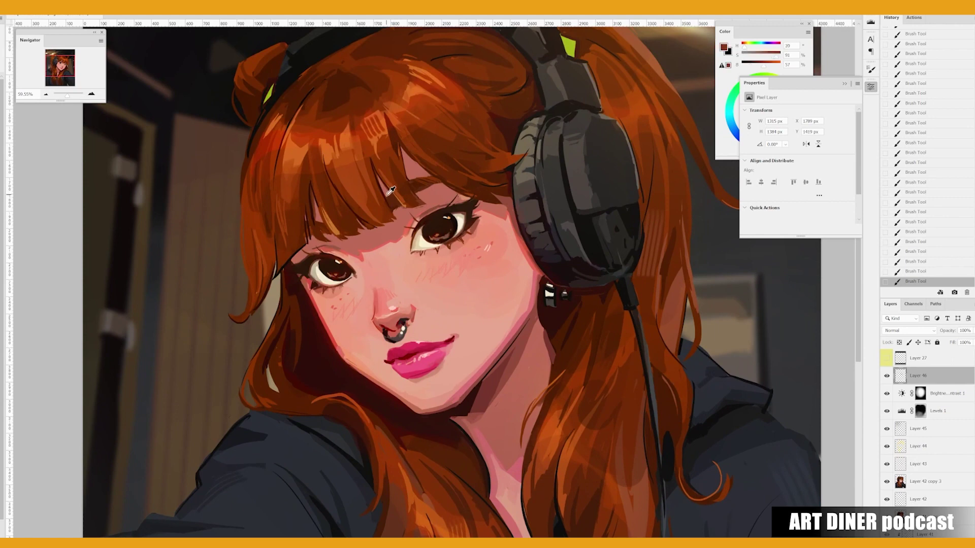
left_click(394, 196, "alt")
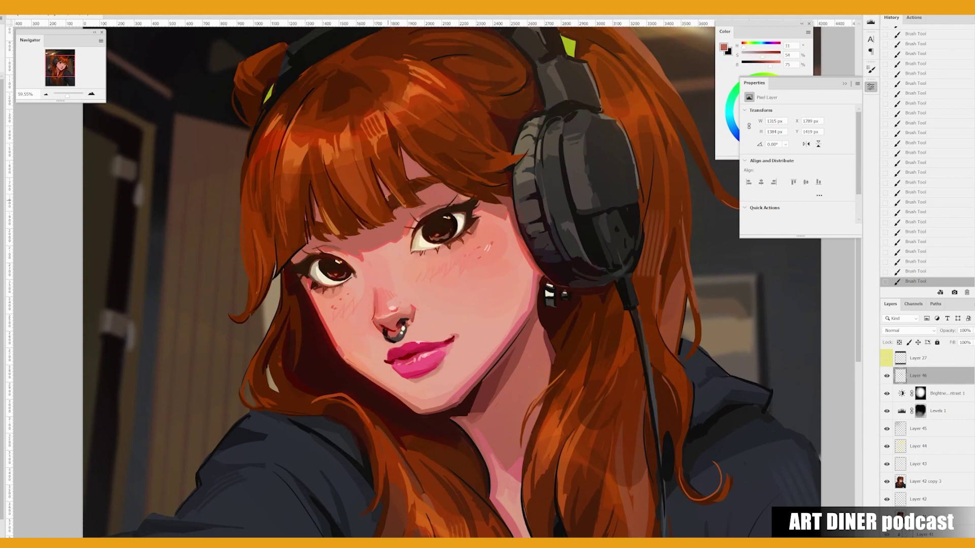
left_click(411, 183, "alt")
key("ctrl+shift+h")
left_click_drag(459, 172, 366, 206)
left_click(404, 294, "alt")
left_click(461, 257, "alt")
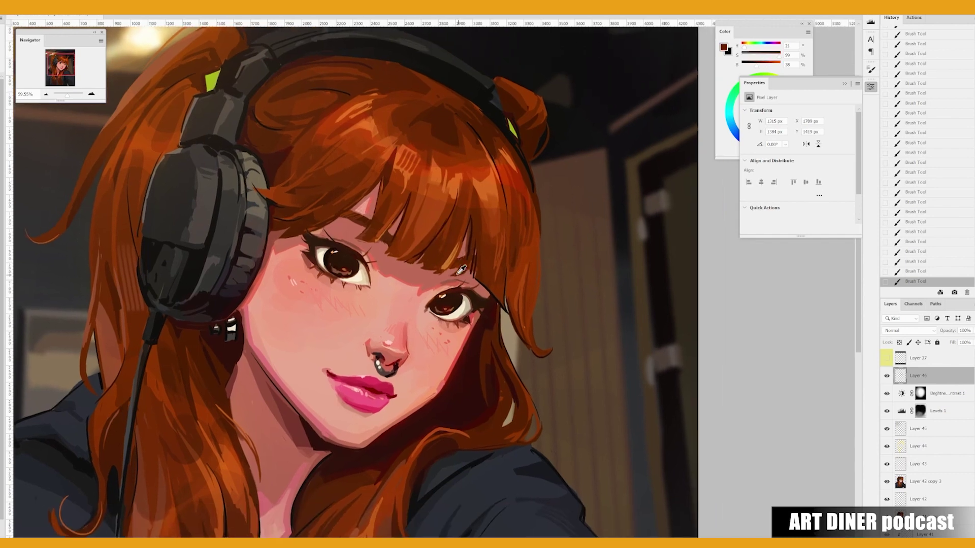
left_click_drag(501, 307, 560, 263)
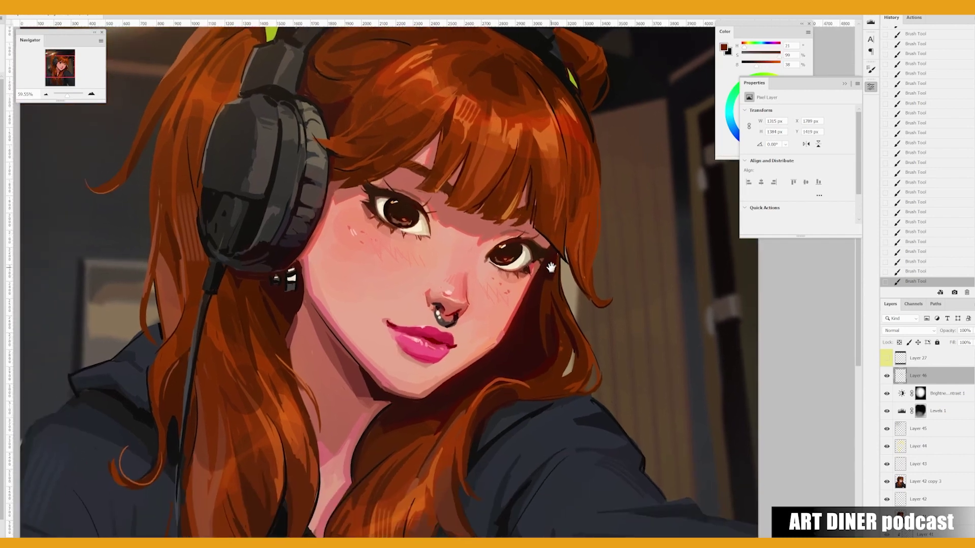
Repaint the headphones' ear cup, cushion and headband arm with sampled dark greys.
left_click(222, 240, "alt")
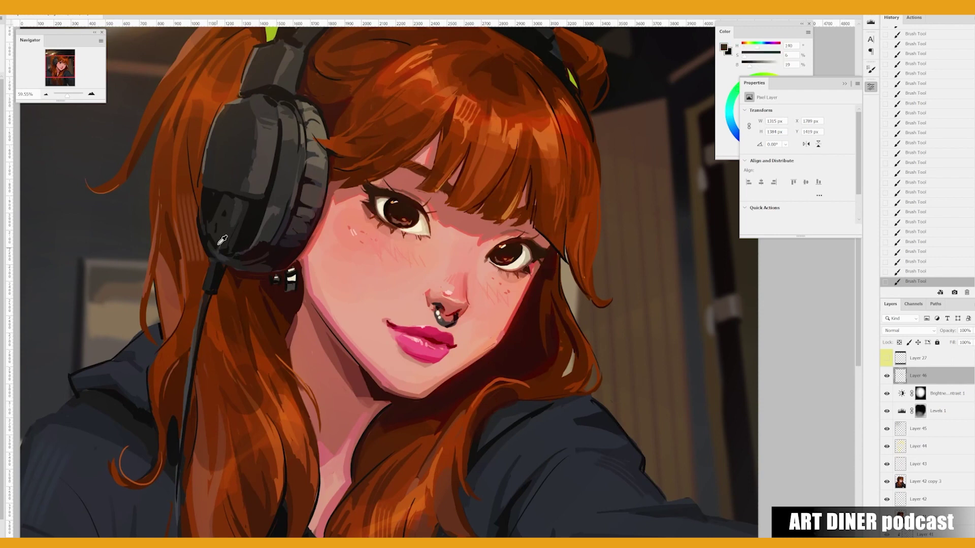
left_click(254, 258, "alt")
scroll(285, 244, "up", 5)
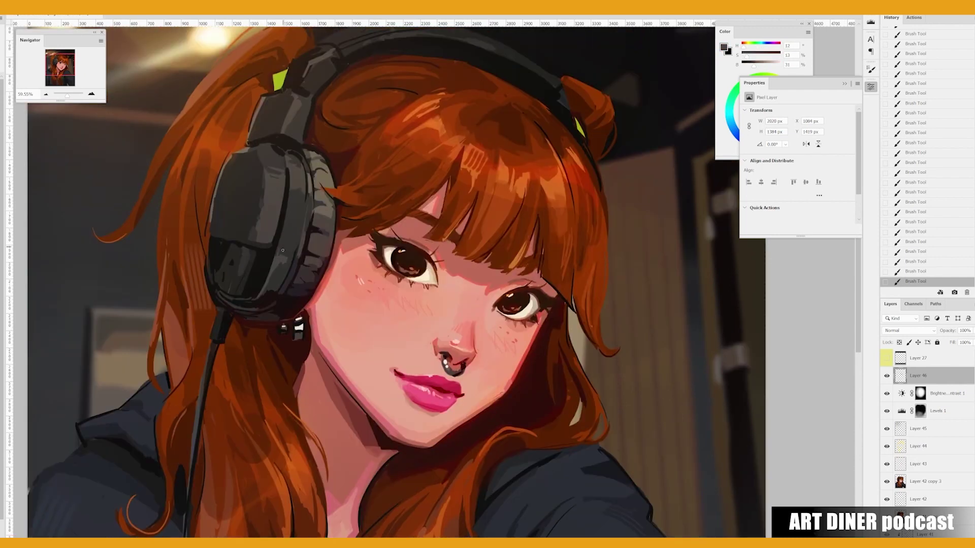
left_click(311, 265, "alt")
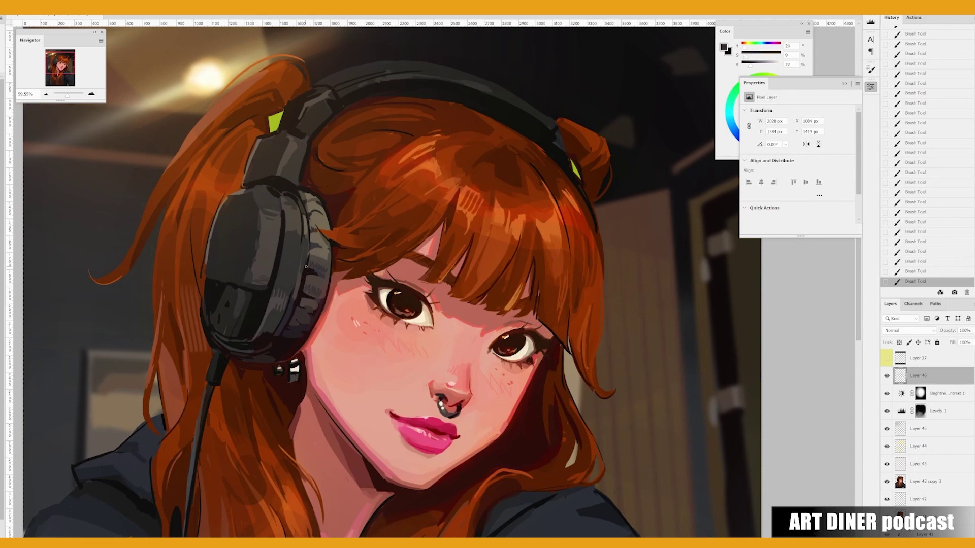
scroll(307, 265, "up", 2)
left_click(292, 128, "alt")
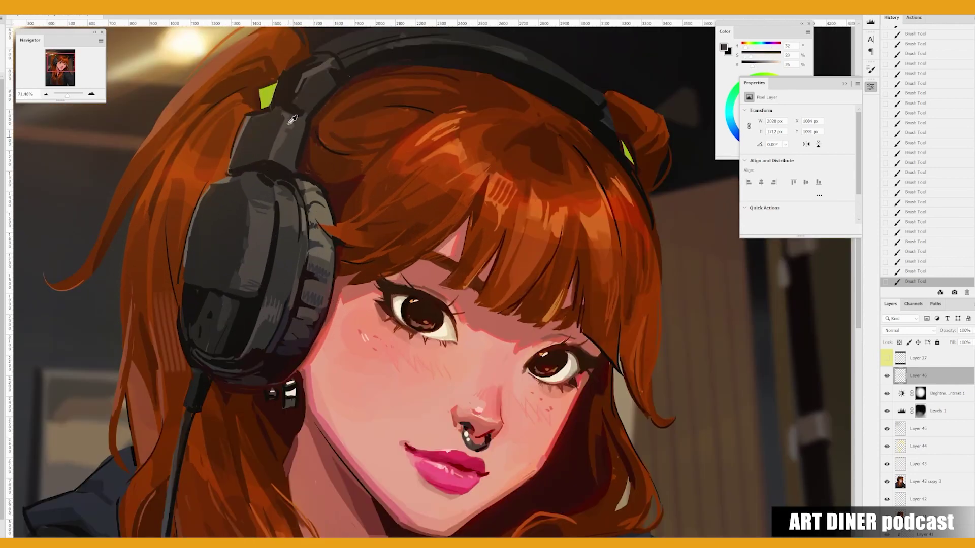
left_click(289, 127, "alt")
scroll(280, 129, "down", 4)
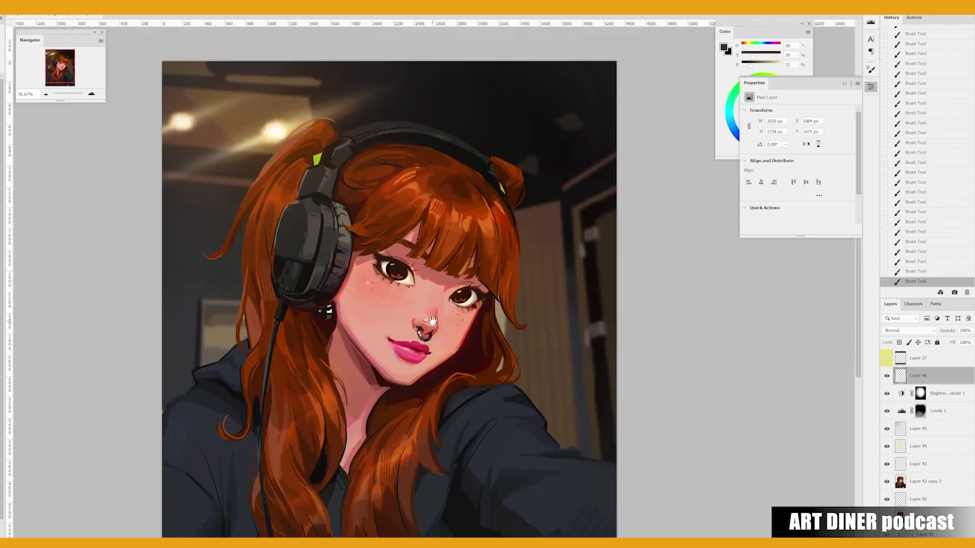
Paint the edge between the long front hair and the jacket shoulder with sampled dark tones, and save the portrait.
scroll(437, 193, "up", 2)
left_click_drag(451, 184, 484, 196)
left_click(504, 284, "alt")
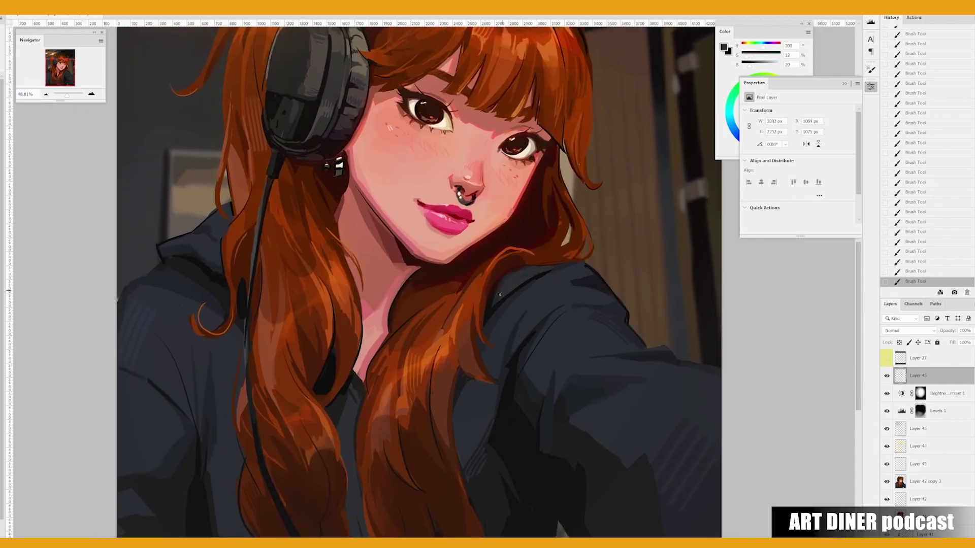
left_click(501, 293)
right_click(503, 312)
key("Return")
left_click(497, 285, "alt")
mouse_move(489, 331)
left_mouse_down()
mouse_move(489, 317)
mouse_move(500, 339)
left_mouse_up()
left_click(485, 318, "alt")
scroll(538, 388, "down", 3)
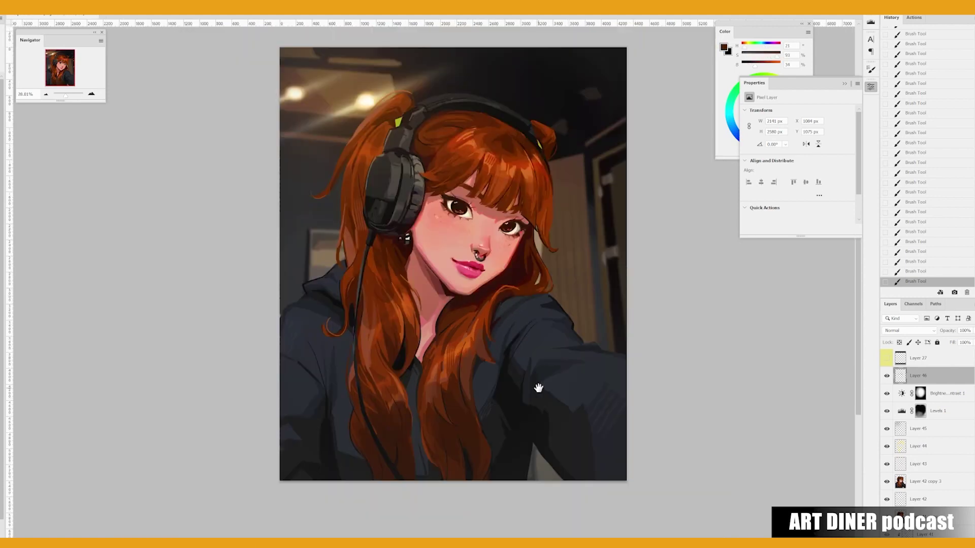
scroll(538, 388, "up", 2)
key("ctrl+s")
Toggle Layer 46's visibility to compare the portrait with and without the latest touch-ups.
left_click(886, 376)
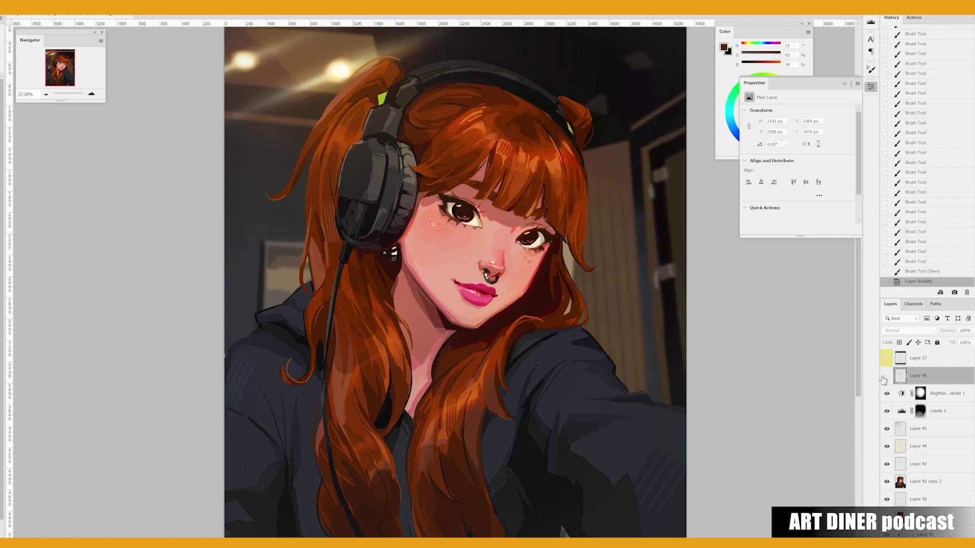
left_click(887, 376)
left_click(886, 376)
left_click(886, 376)
key("h")
Erase and repaint parts of the eyebrow and fringe above the headphones-side eye with sampled dark brown.
key("e")
mouse_move(376, 196)
left_mouse_down()
mouse_move(400, 179)
mouse_move(391, 172)
left_mouse_up()
mouse_move(386, 183)
left_mouse_down()
mouse_move(394, 189)
mouse_move(380, 201)
left_mouse_up()
key("b")
left_click(386, 195, "alt")
key("bracketleft")
key("e")
key("b")
left_click(378, 198, "alt")
key("h")
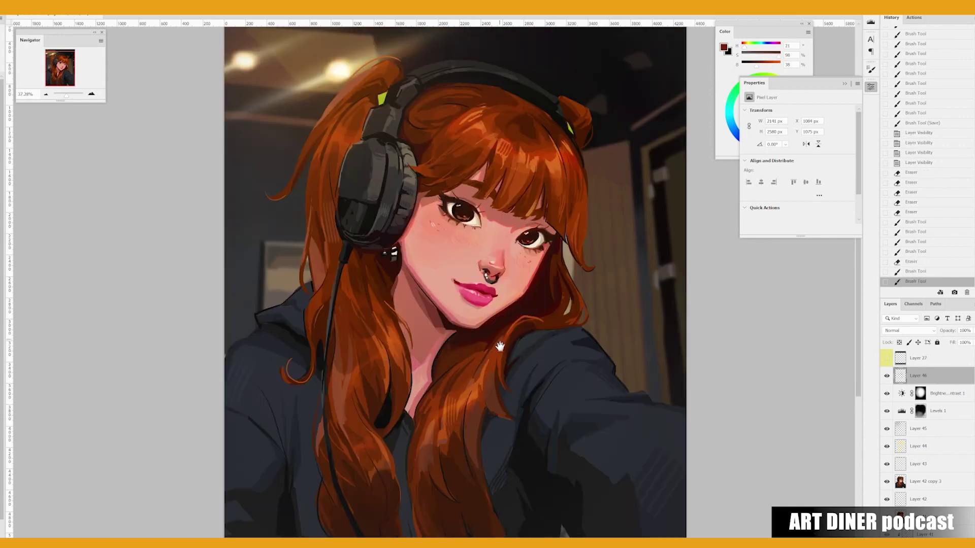
Paint a small sampled dark brown stroke in the fringe above the far eye and save the portrait.
left_click(536, 203, "alt")
left_click_drag(537, 203, 542, 207)
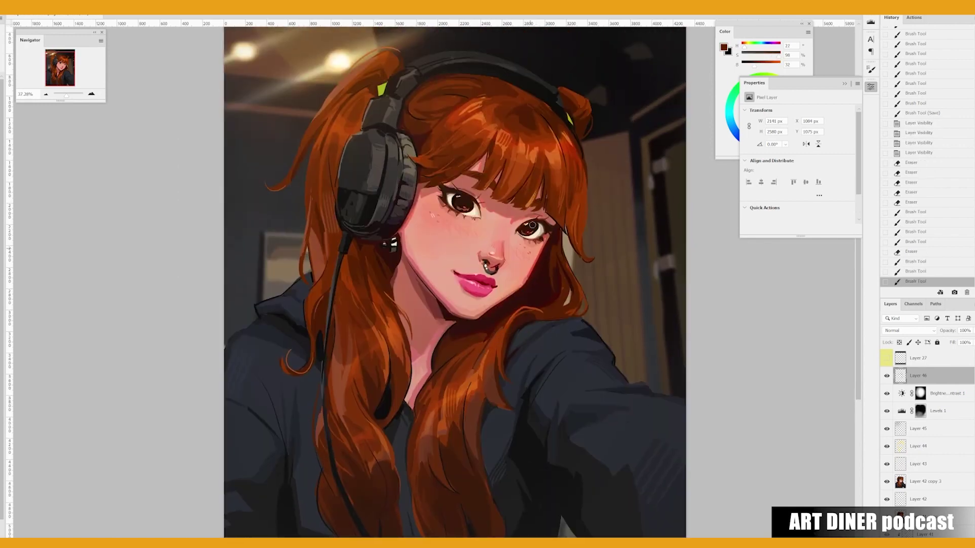
scroll(568, 314, "down", 3)
key("ctrl+s")
scroll(580, 392, "up", 2)
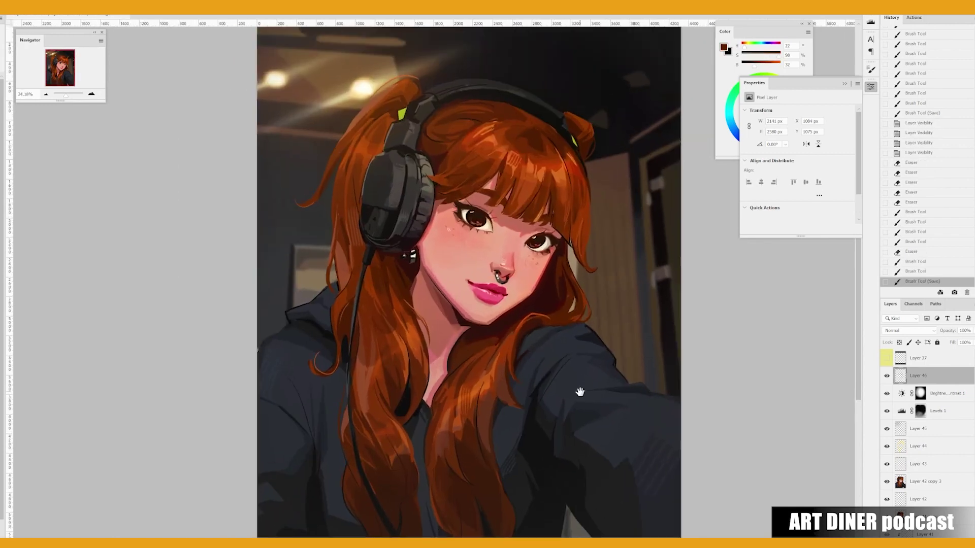
Mirror the view and rework the shadow edge under the chin with sampled reddish and dark browns.
key("h")
left_click(406, 324, "alt")
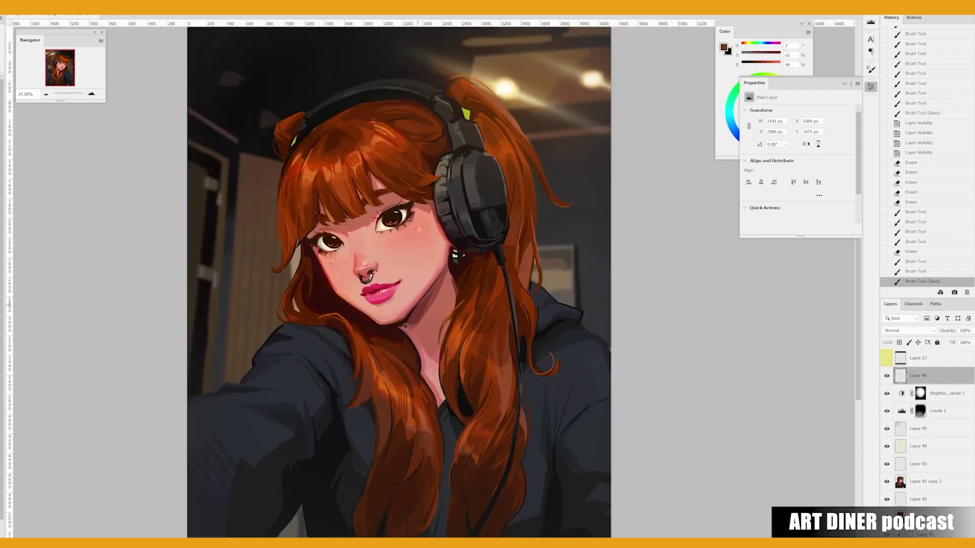
left_click_drag(400, 325, 416, 336)
left_click(414, 326, "alt")
left_click(417, 315, "alt")
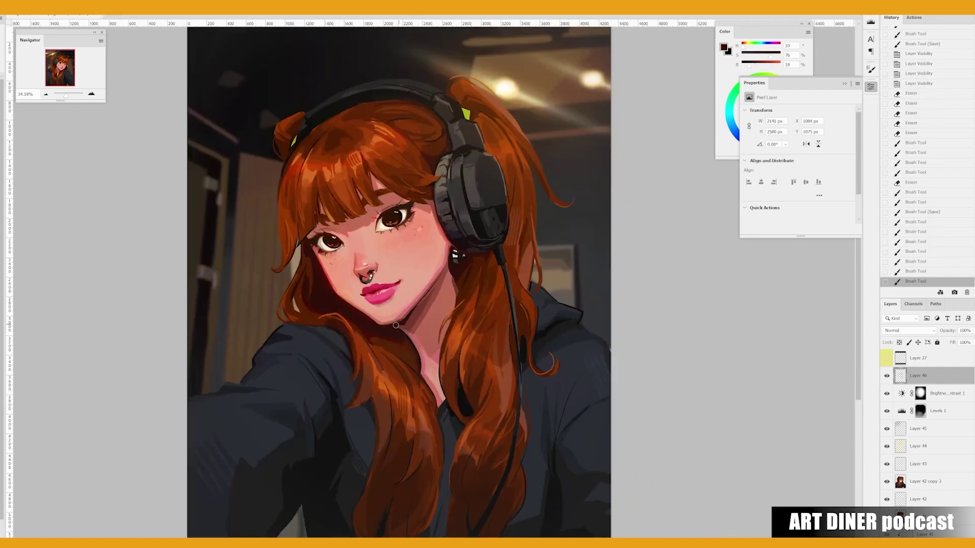
Repaint the neck shadow and the adjoining hair edge with sampled muted skin tones.
mouse_move(416, 287)
left_mouse_down()
mouse_move(417, 320)
mouse_move(460, 374)
left_mouse_up()
left_click(444, 326, "alt")
left_click(443, 327, "alt")
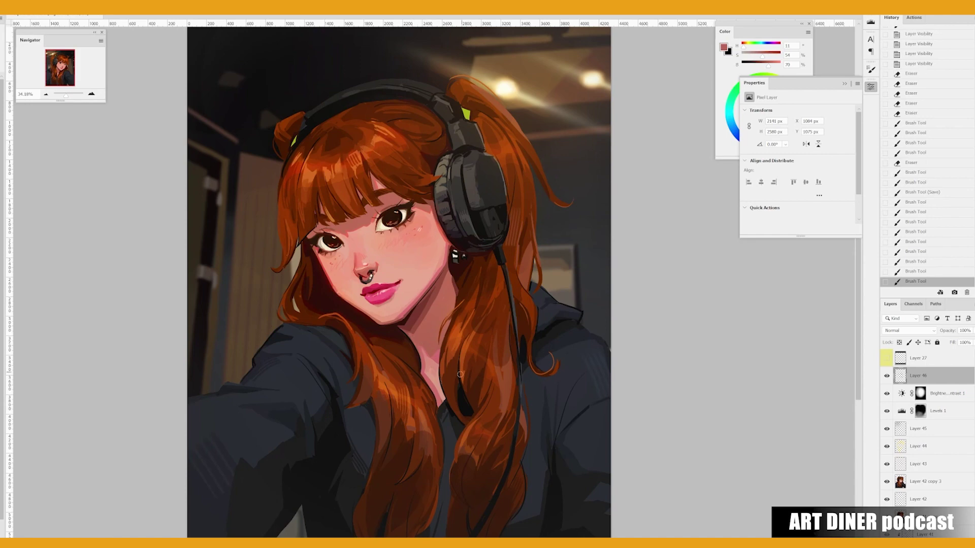
left_click(433, 323, "alt")
left_click_drag(438, 303, 459, 390)
Darken the hair and shadow around the earring below the ear cup with sampled dark browns.
left_click(449, 256, "alt")
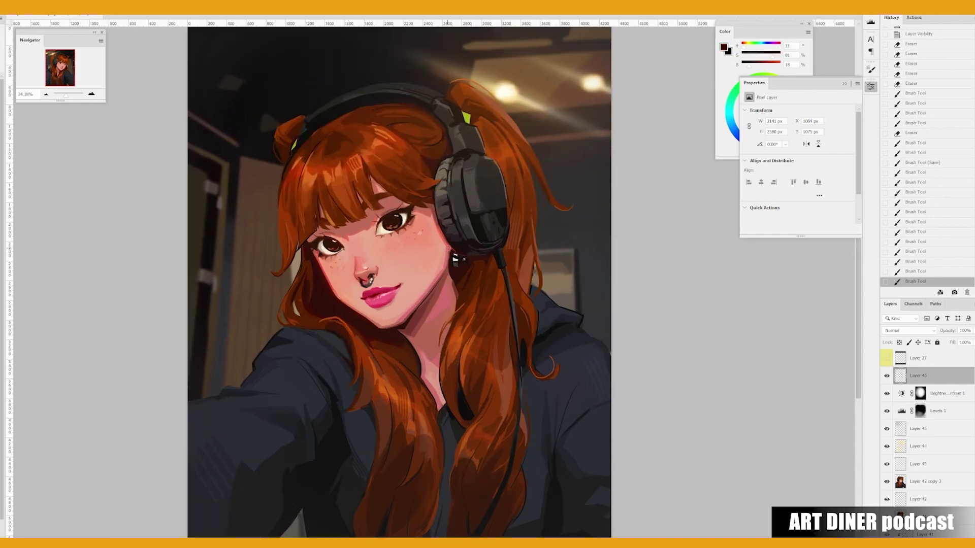
left_click_drag(450, 252, 446, 265)
left_click_drag(462, 278, 468, 285)
mouse_move(449, 249)
left_mouse_down()
mouse_move(441, 262)
mouse_move(457, 266)
left_mouse_up()
left_click(449, 265, "alt")
left_click(453, 262, "alt")
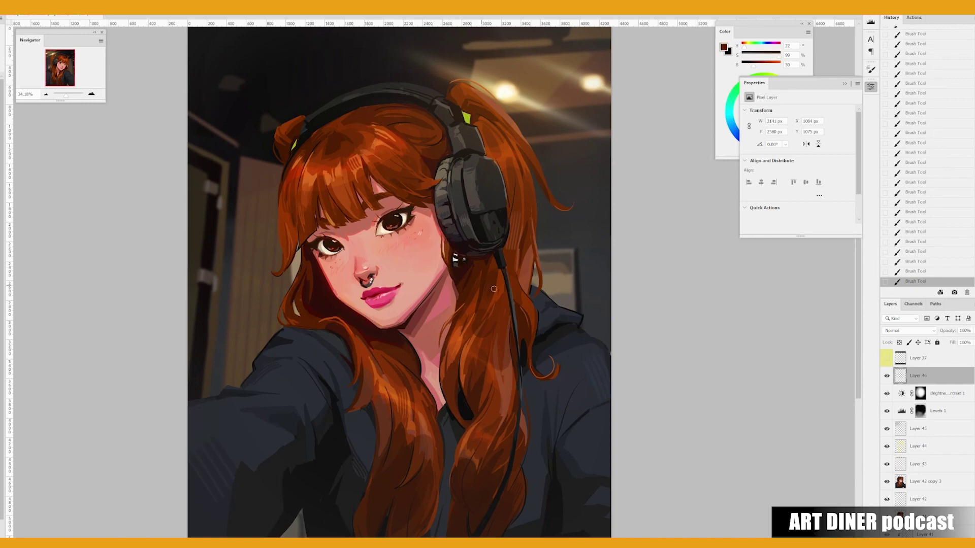
Mirror the view and refine the jawline and neck edge below the earring with sampled skin and dark brown.
key("h")
left_click(415, 274, "alt")
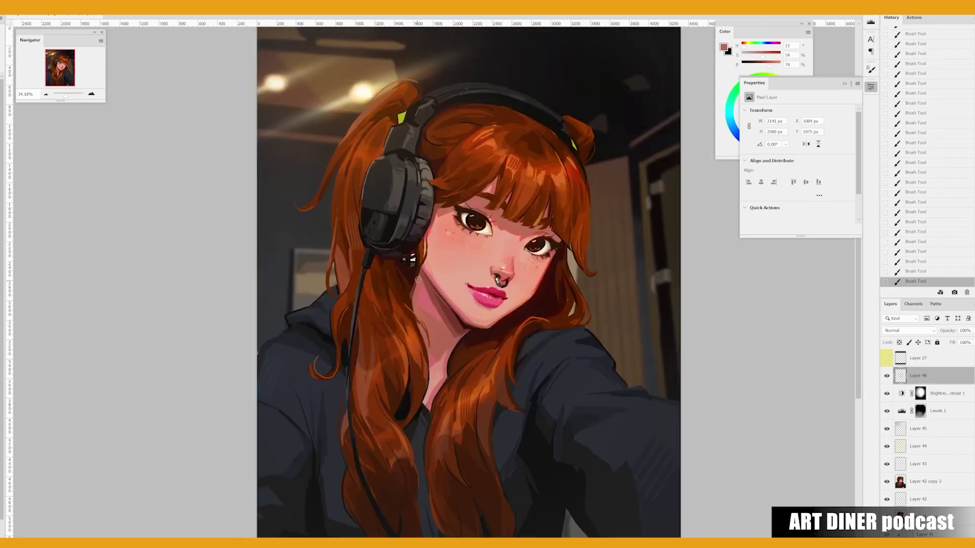
left_click(419, 279, "alt")
left_click(412, 301, "alt")
left_click(411, 302, "alt")
left_click_drag(411, 303, 406, 323)
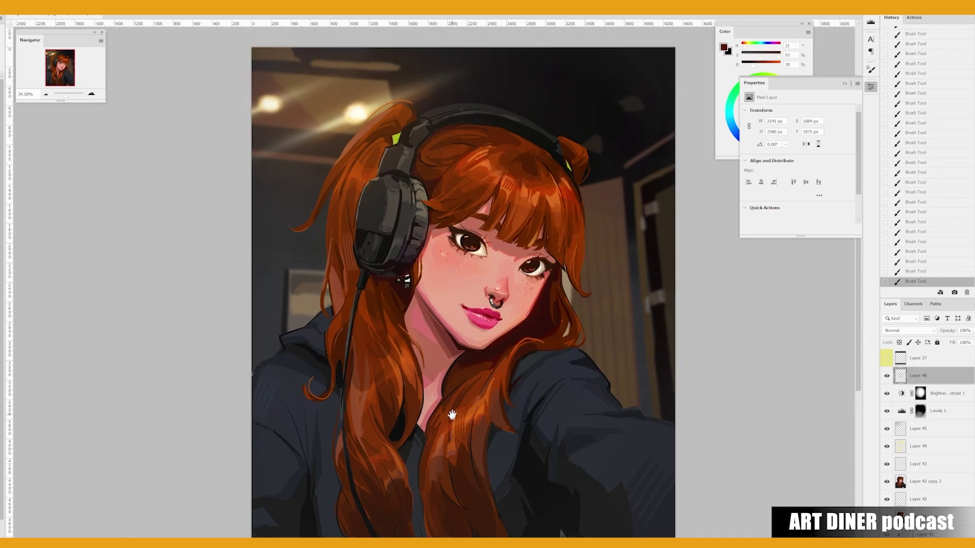
left_click(397, 299, "alt")
Mirror the view again and reshape the earring and nearby hair edge with sampled brown tones.
key("ctrl+shift+h")
left_click(462, 280, "alt")
left_click(459, 291, "alt")
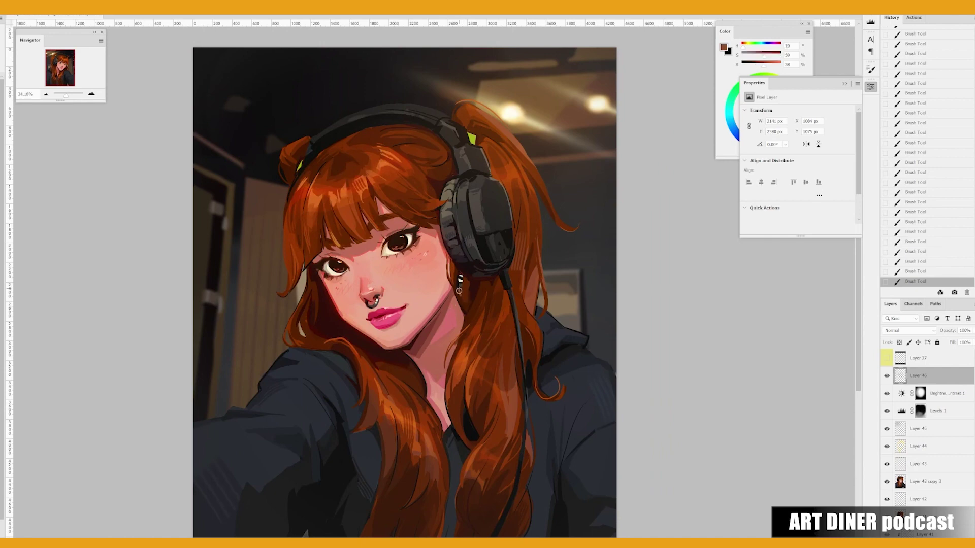
left_click_drag(462, 300, 443, 295)
left_click(449, 307, "alt")
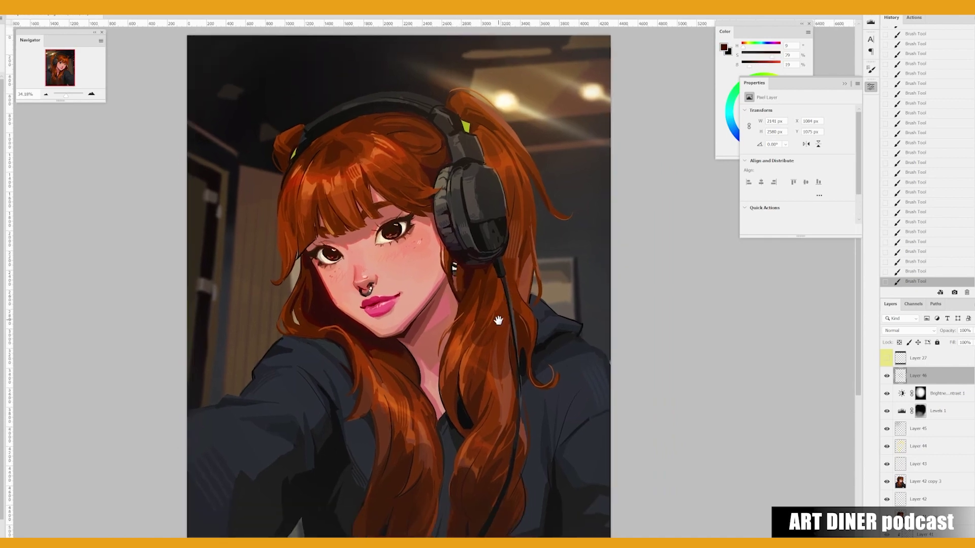
left_click_drag(459, 263, 463, 245)
Add highlights to the septum ring with sampled cream and light grey.
left_click(377, 269, "alt")
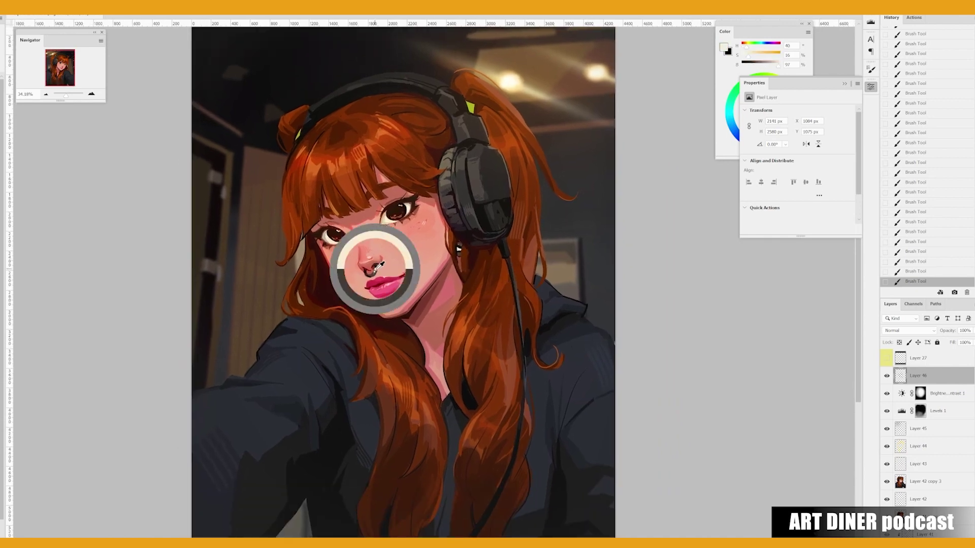
left_click(374, 270, "alt")
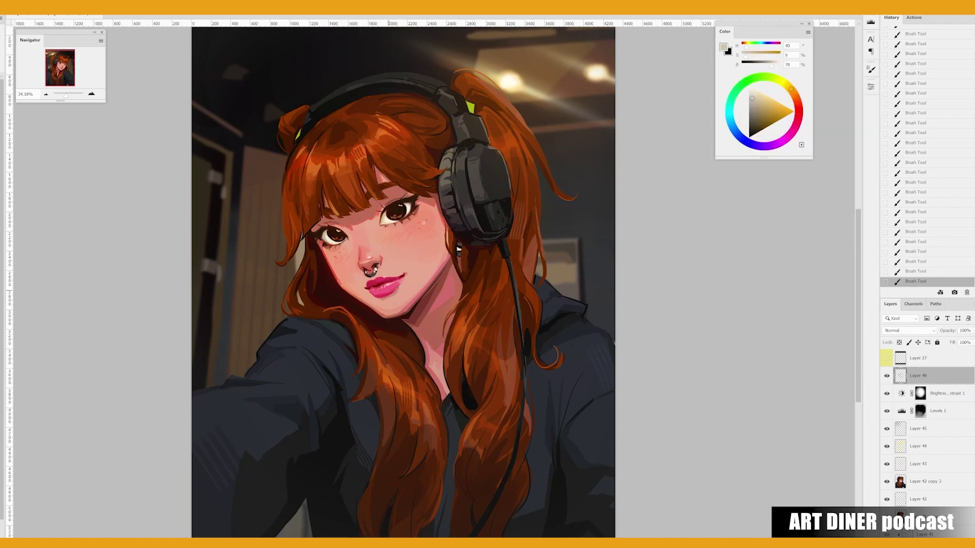
left_click_drag(492, 302, 485, 318)
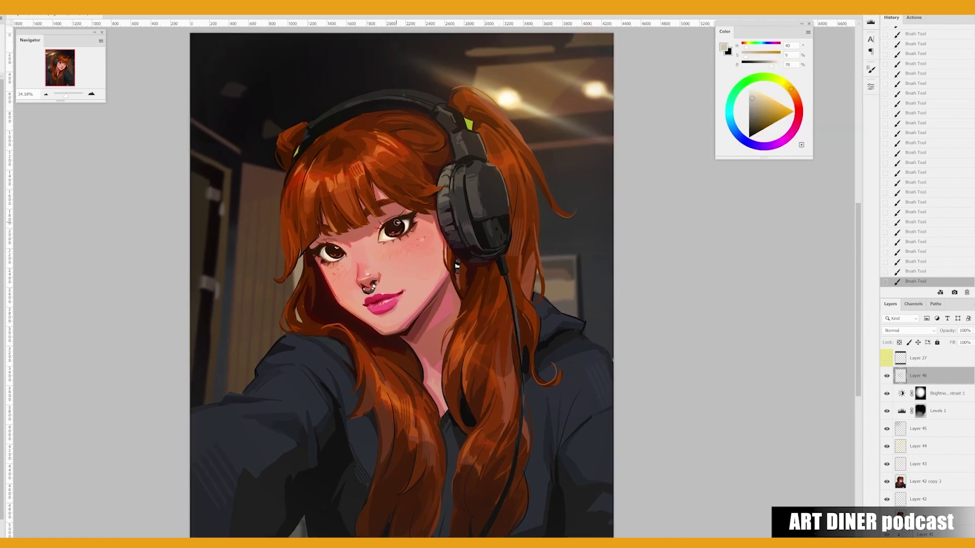
Mirror the view back and select the layers from Layer 46 down to Layer 42 copy 2.
key("h")
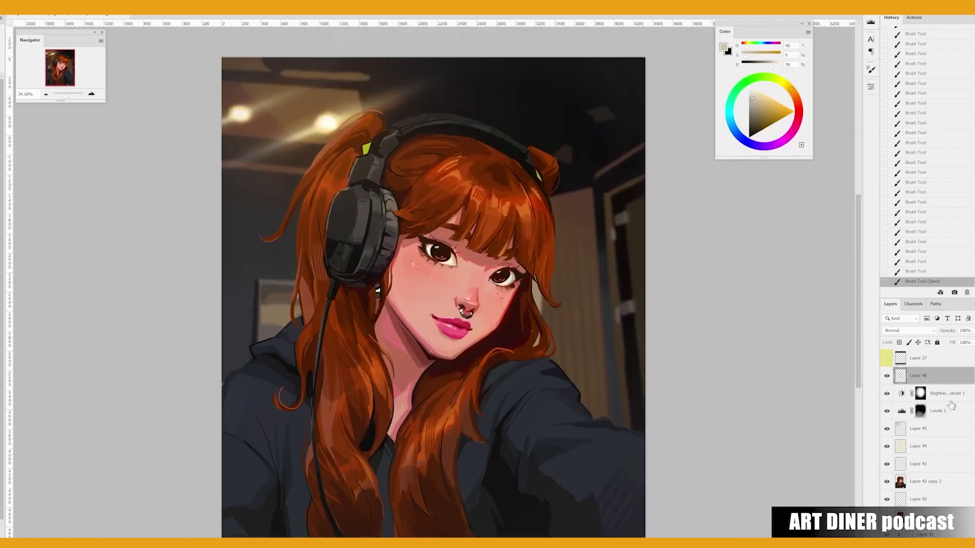
left_click(934, 481, "shift")
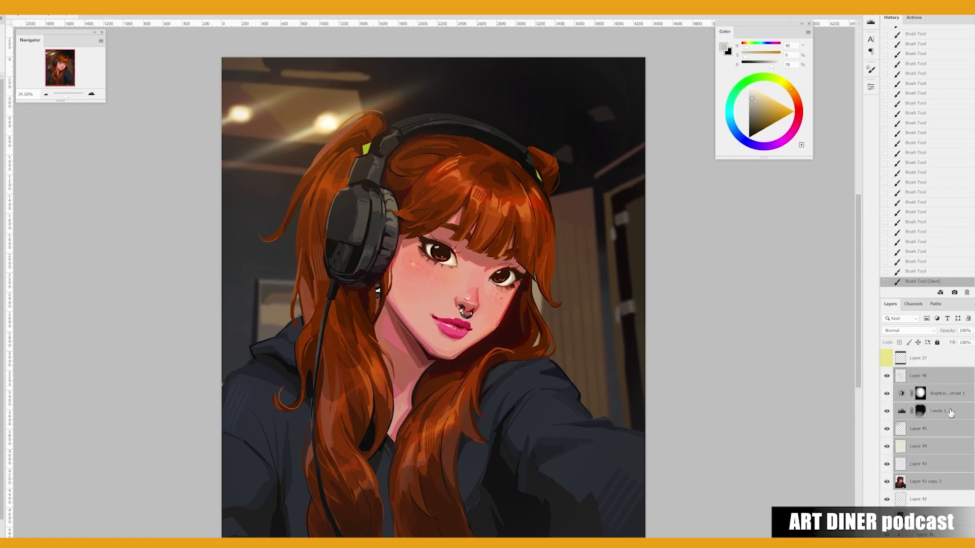